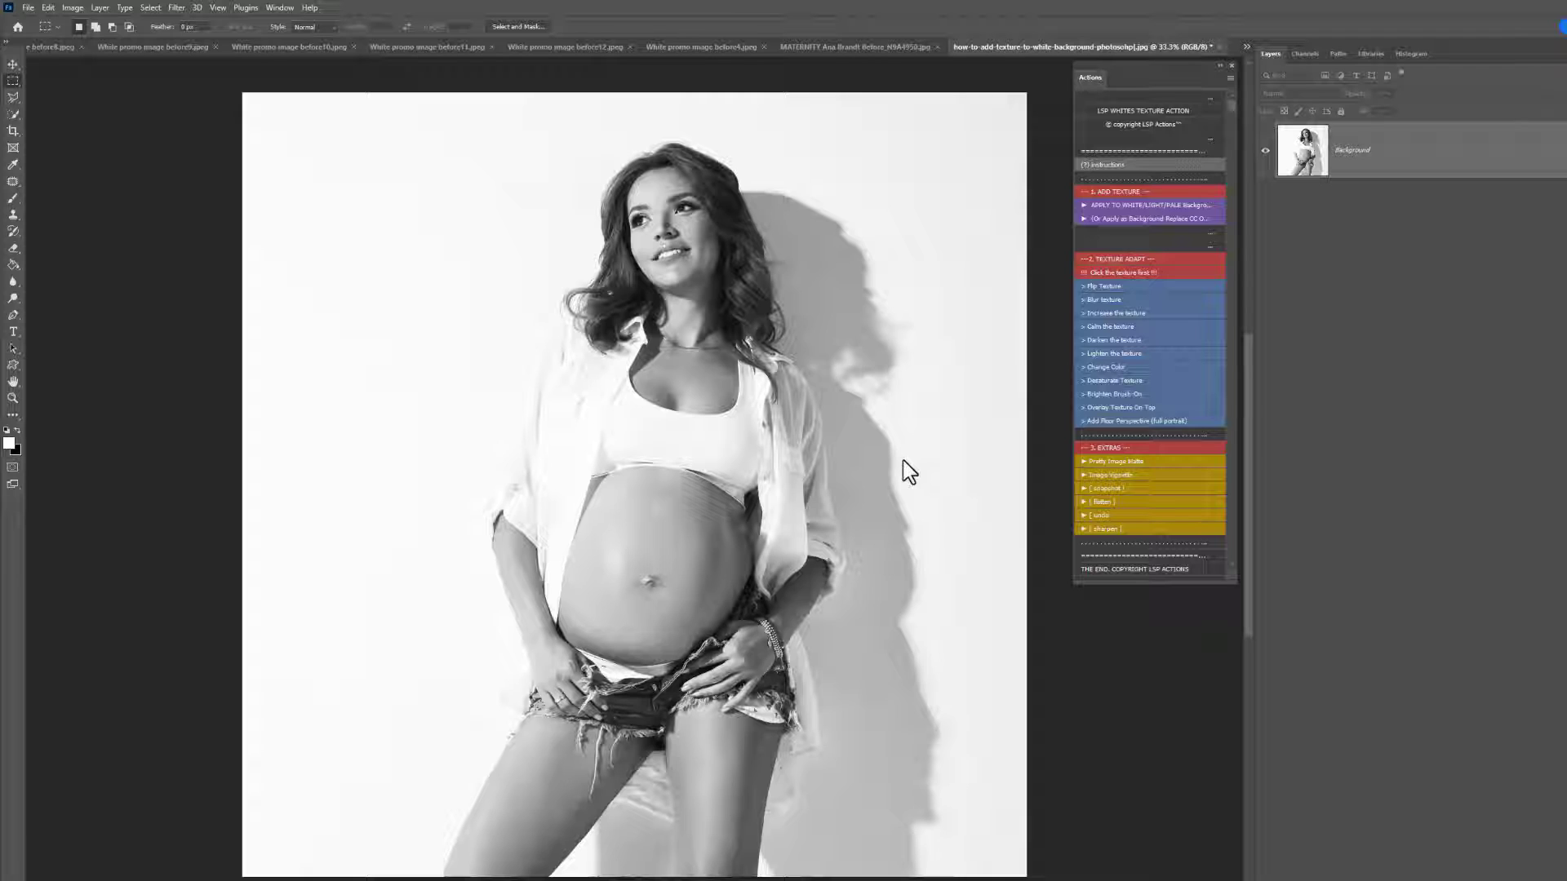
Step: Run the white-background texture action and place MORNING BREEZE, stretched to fill the whole canvas
left_click(1096, 204)
scroll(797, 365, "down", 2)
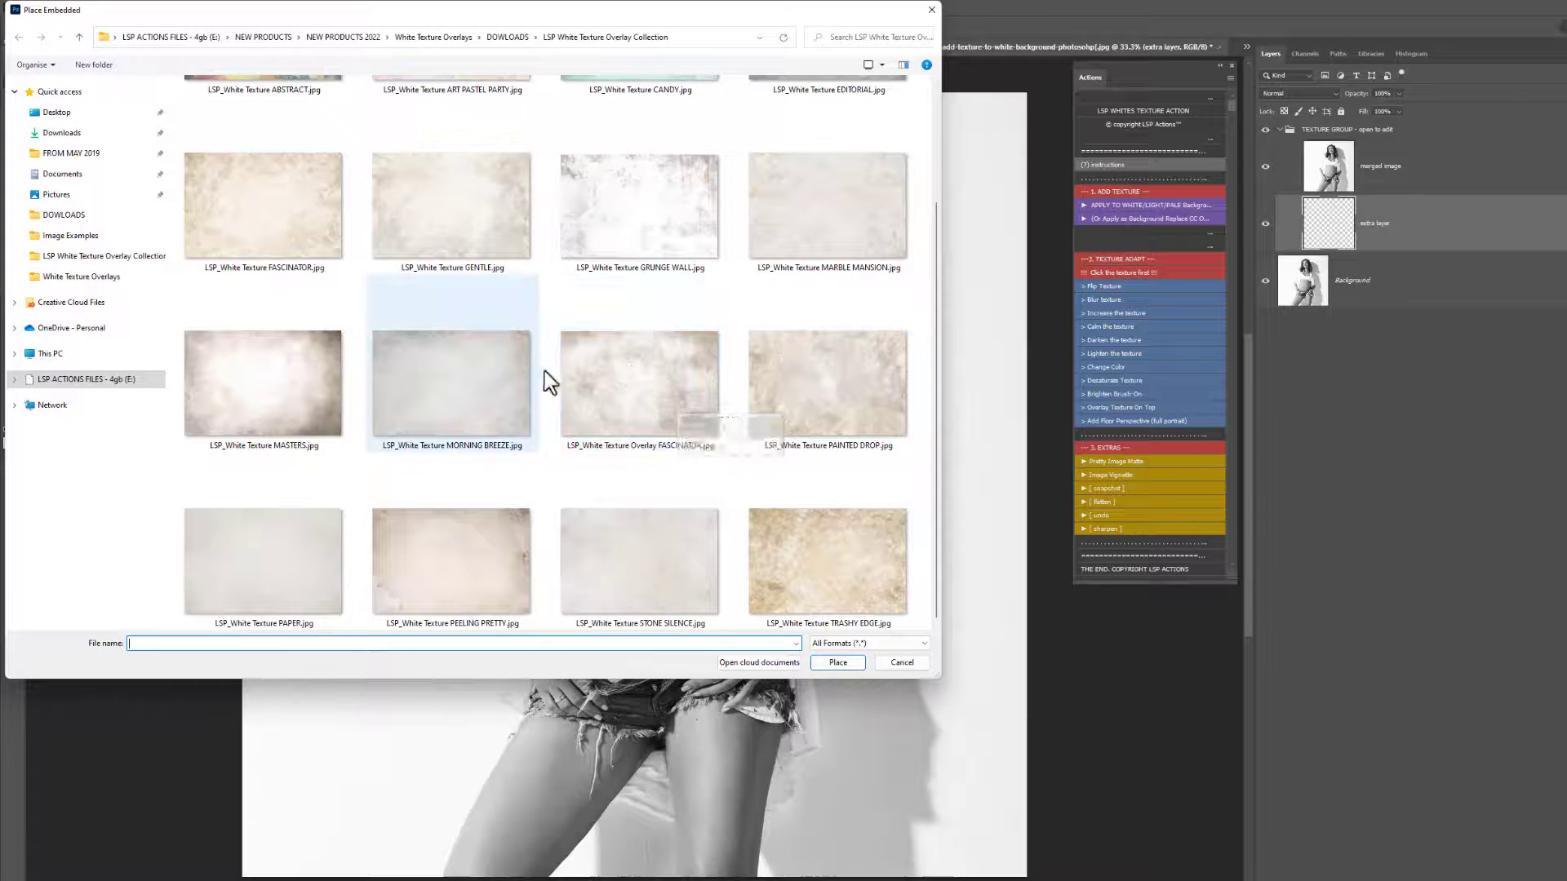
double_click(442, 389)
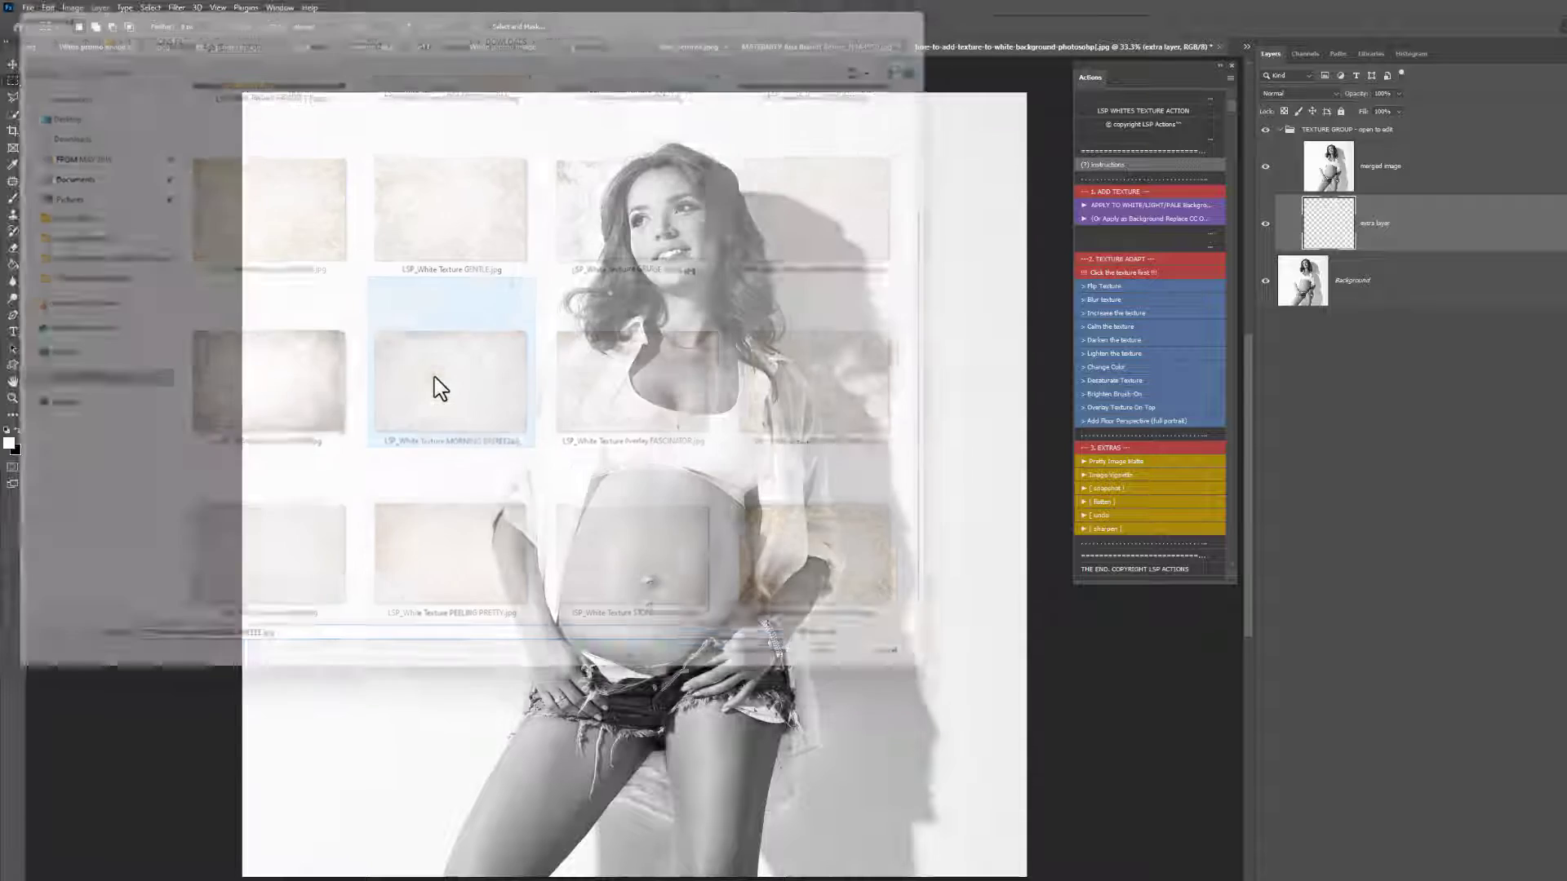
left_click_drag(612, 445, 615, 315)
left_click_drag(633, 614, 635, 879)
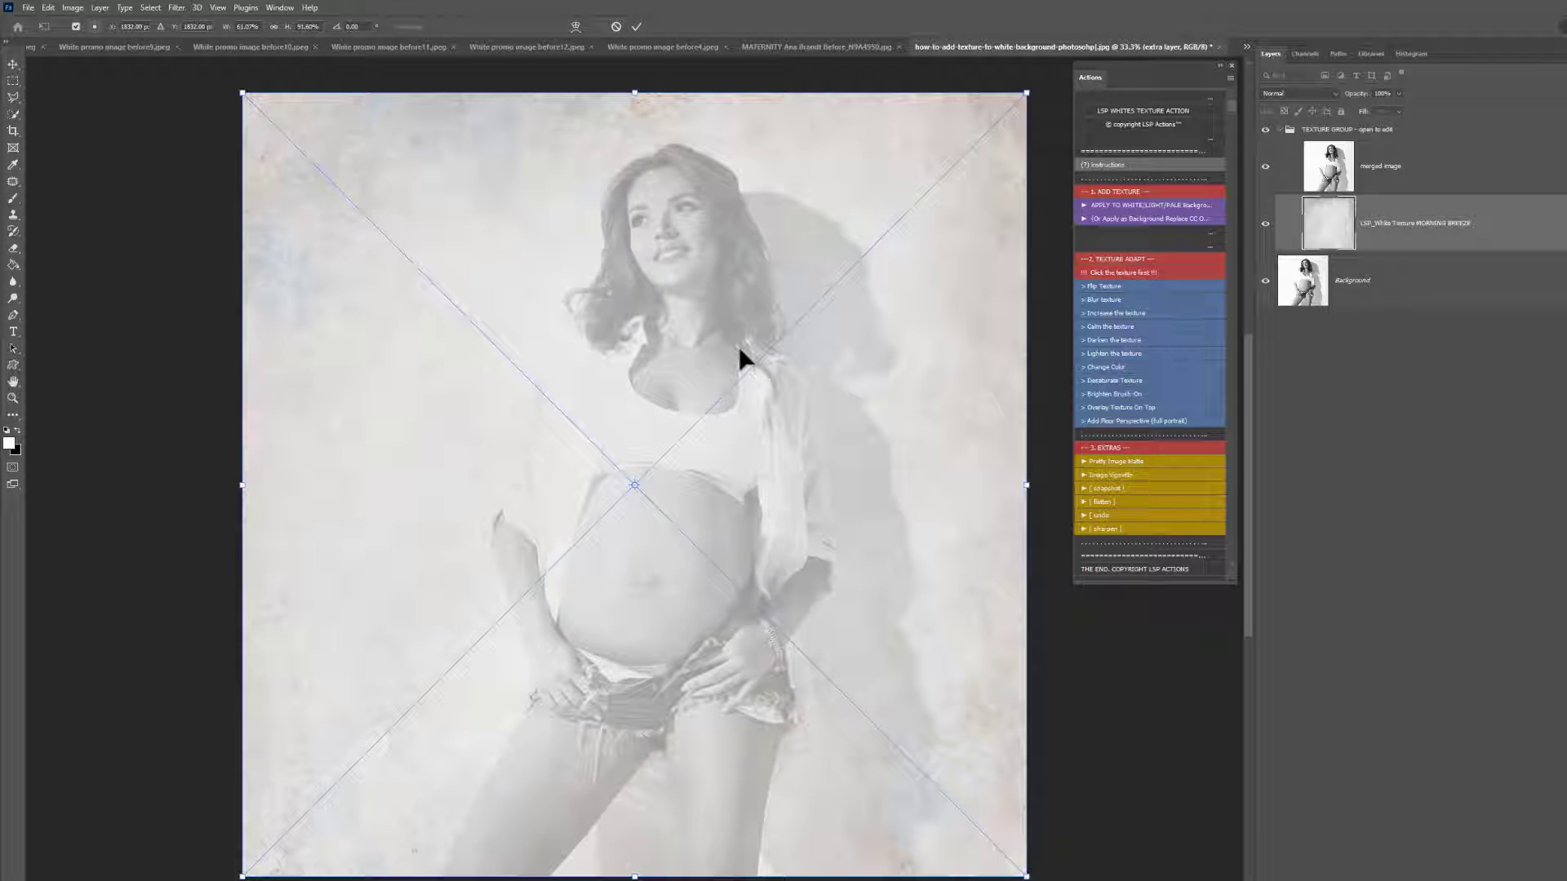
key("Return")
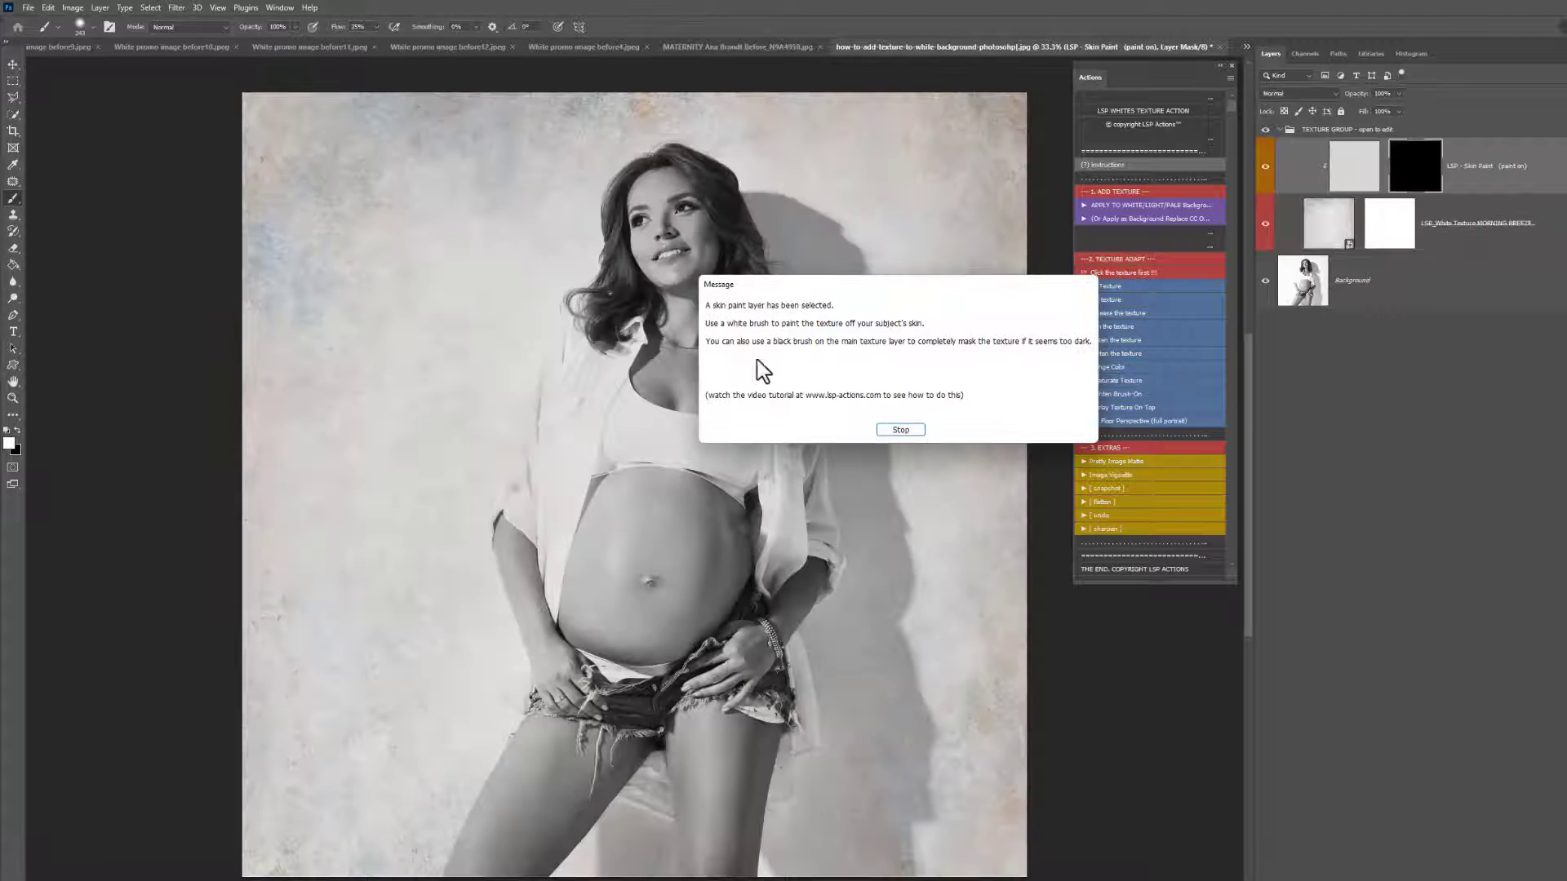
left_click(901, 430)
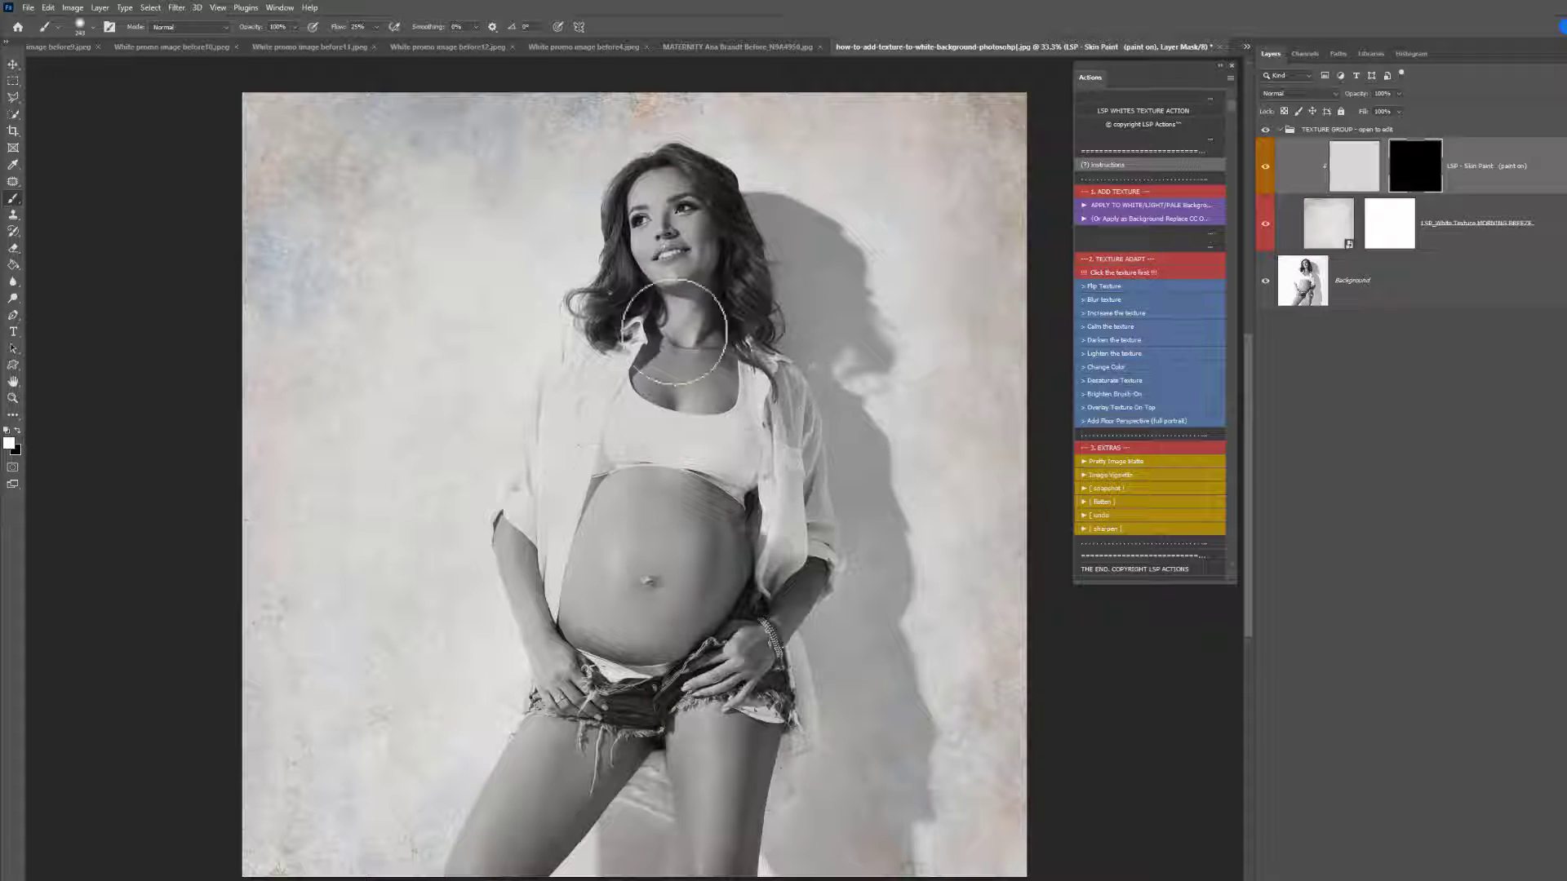
Step: Select the woman and paint black on the texture's mask with an 800 px brush, then deselect
left_click(1306, 282)
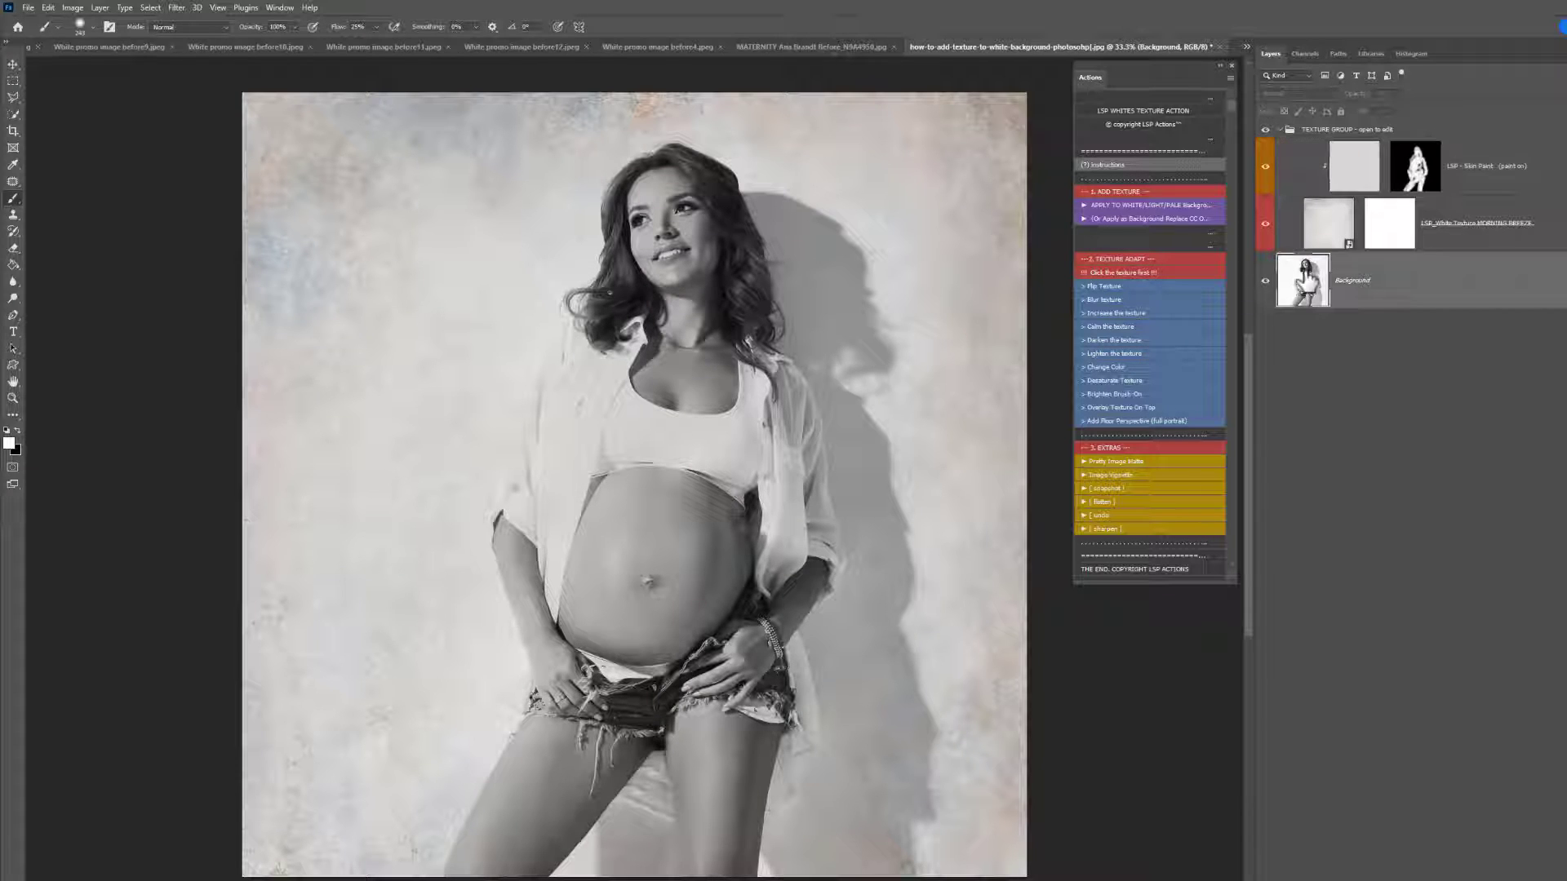
key("w")
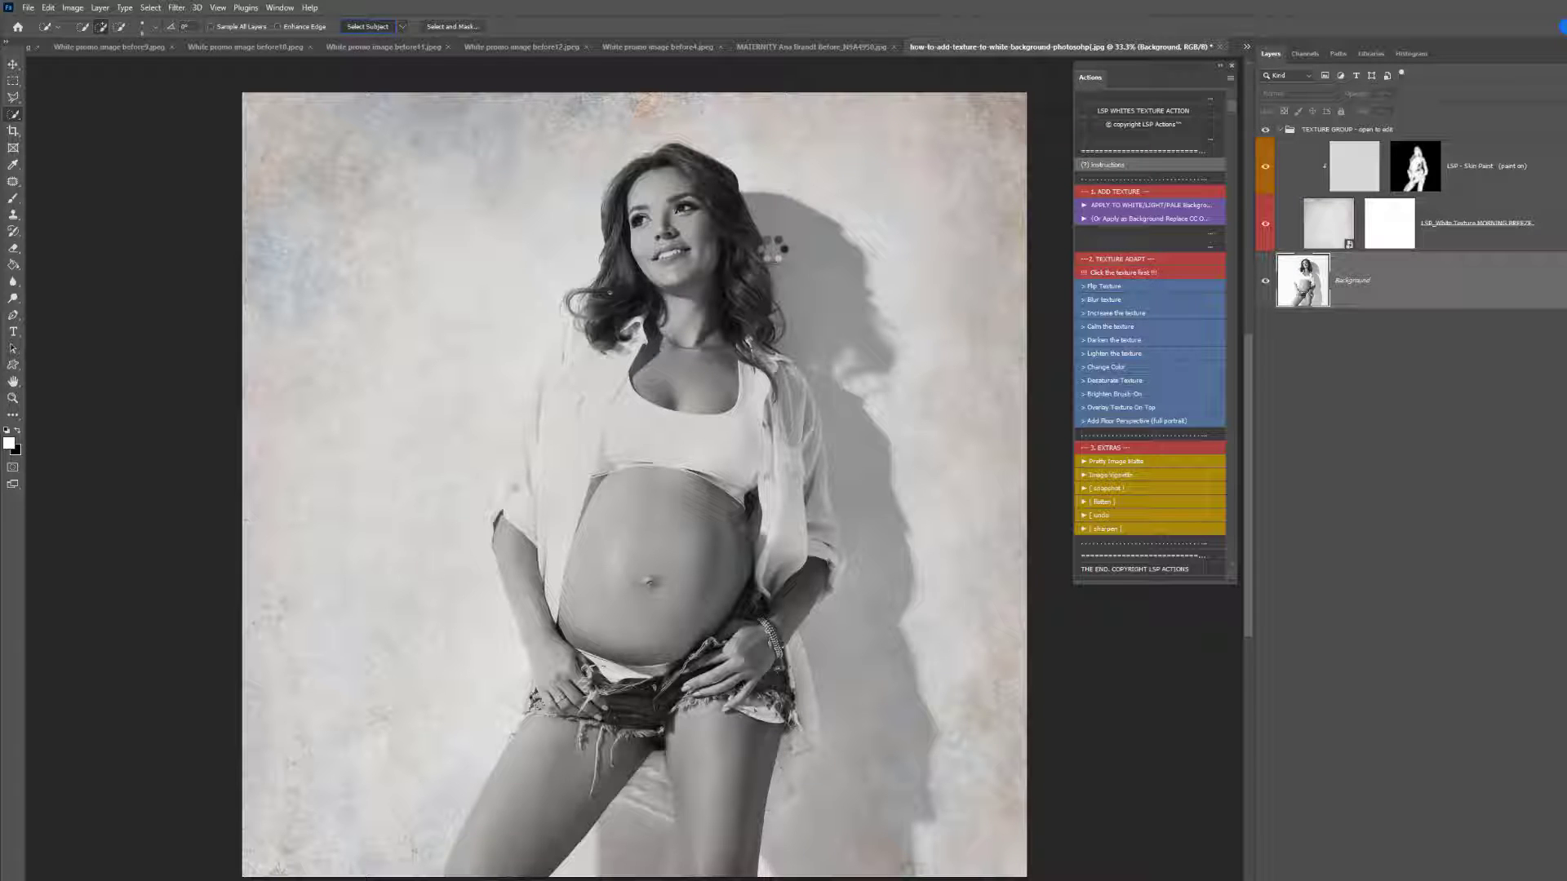
key("b")
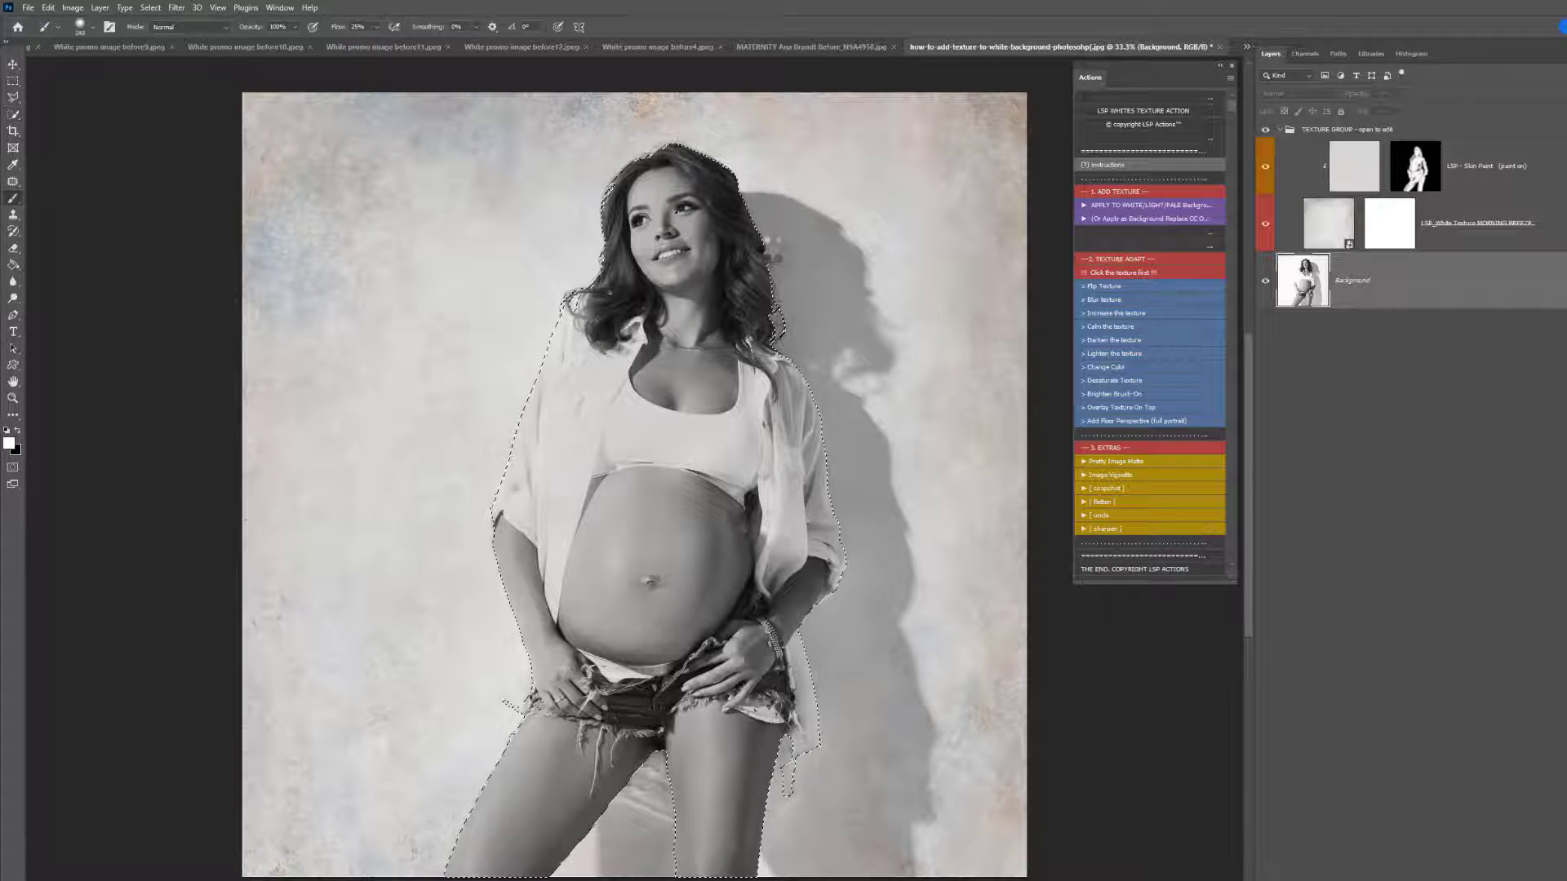
left_click(1384, 233)
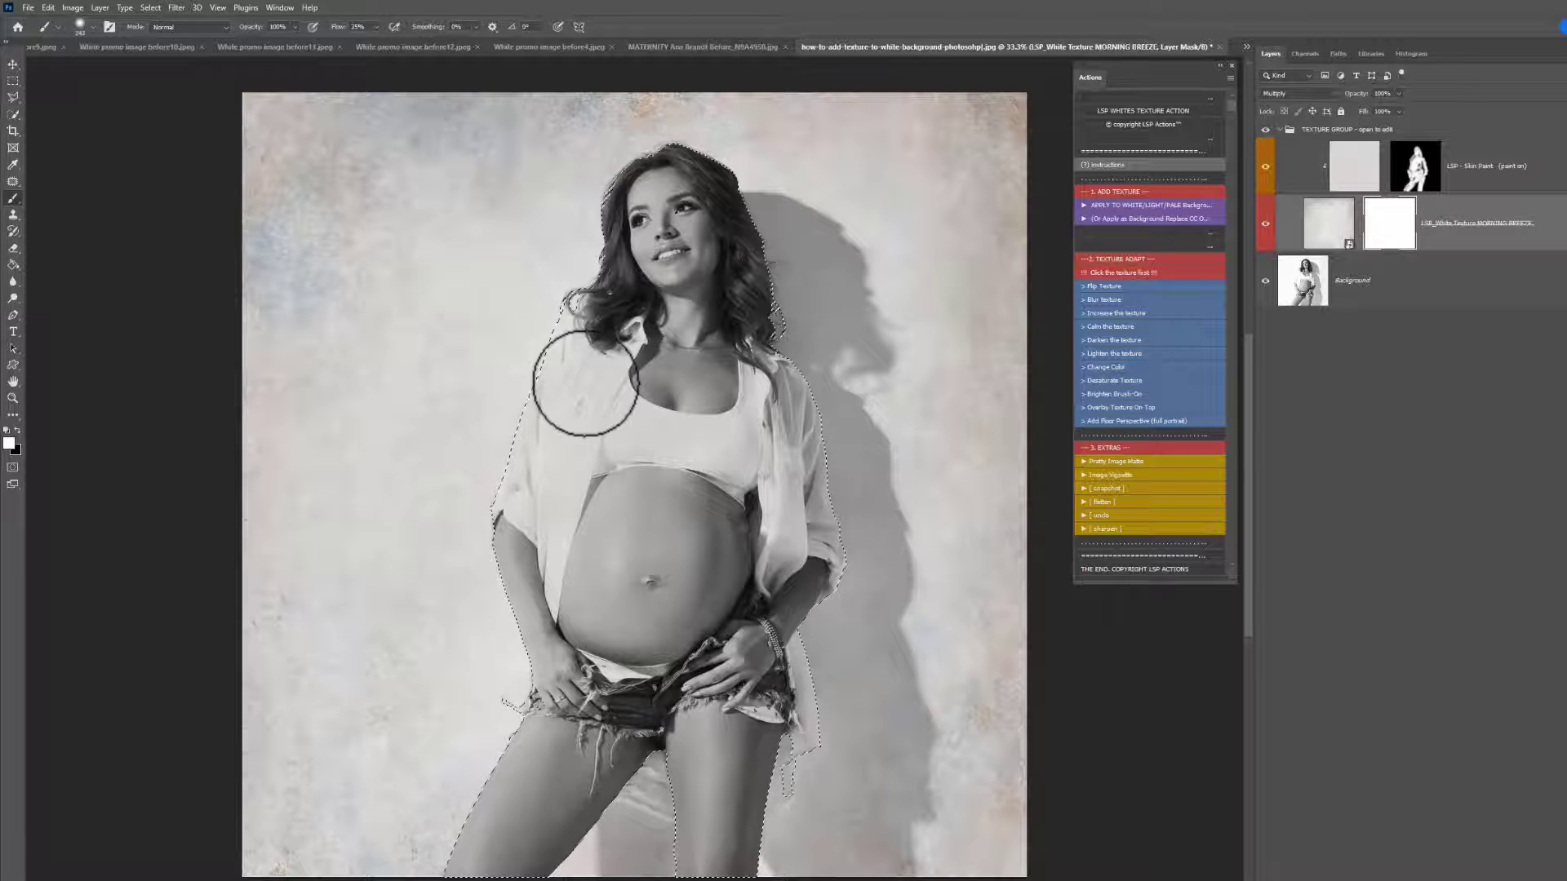
key("x")
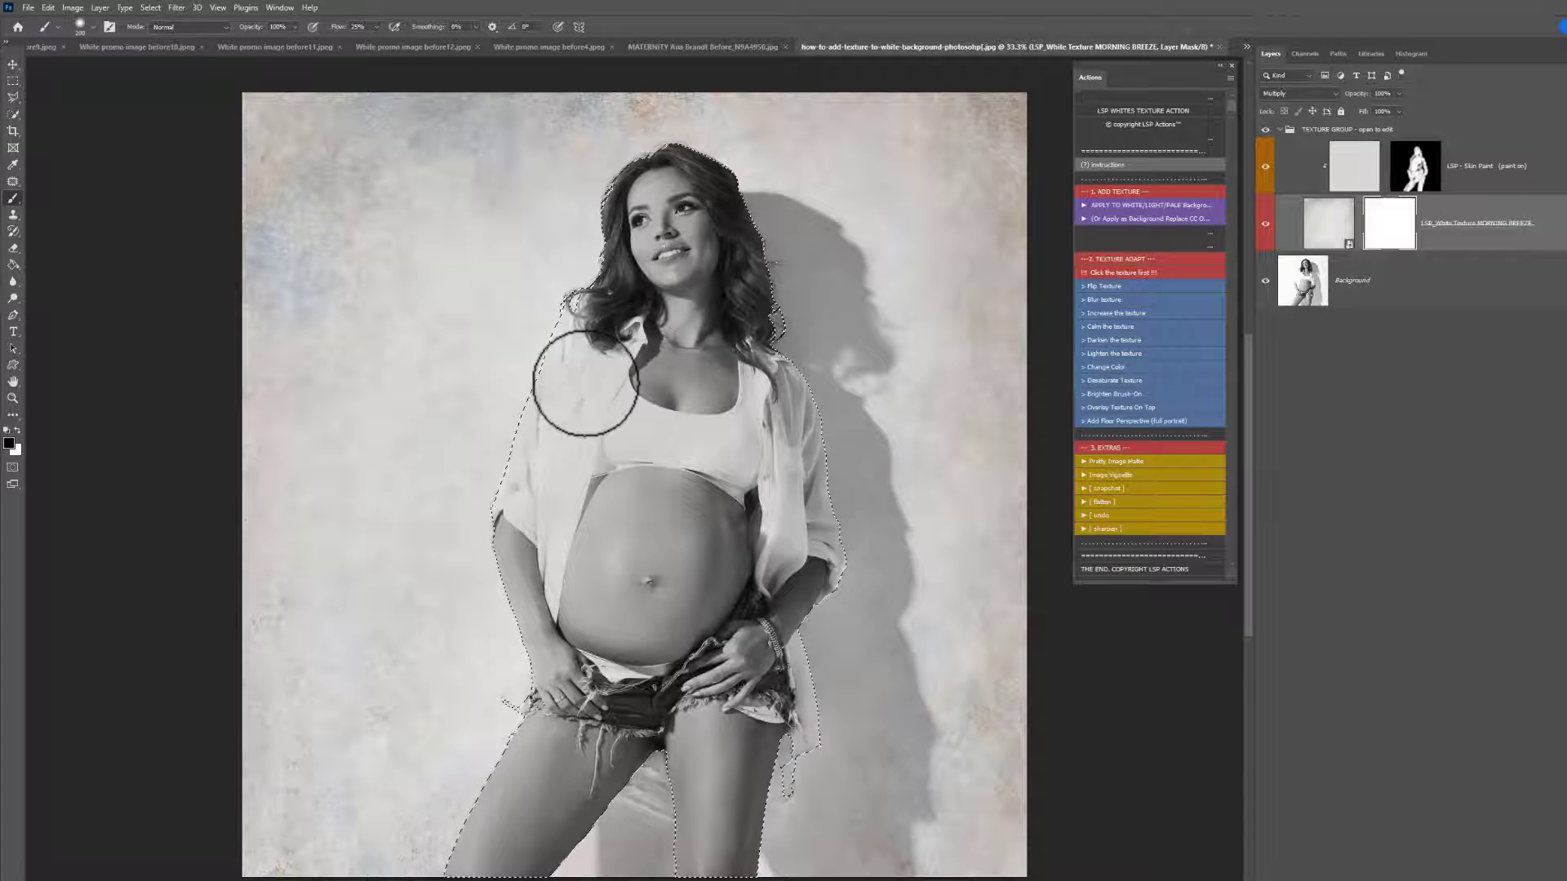
key("bracketright")
key("bracketright")
key("bracketright")
key("bracketright")
key("bracketright")
key("bracketright")
key("bracketright")
key("bracketright")
key("bracketright")
key("bracketright")
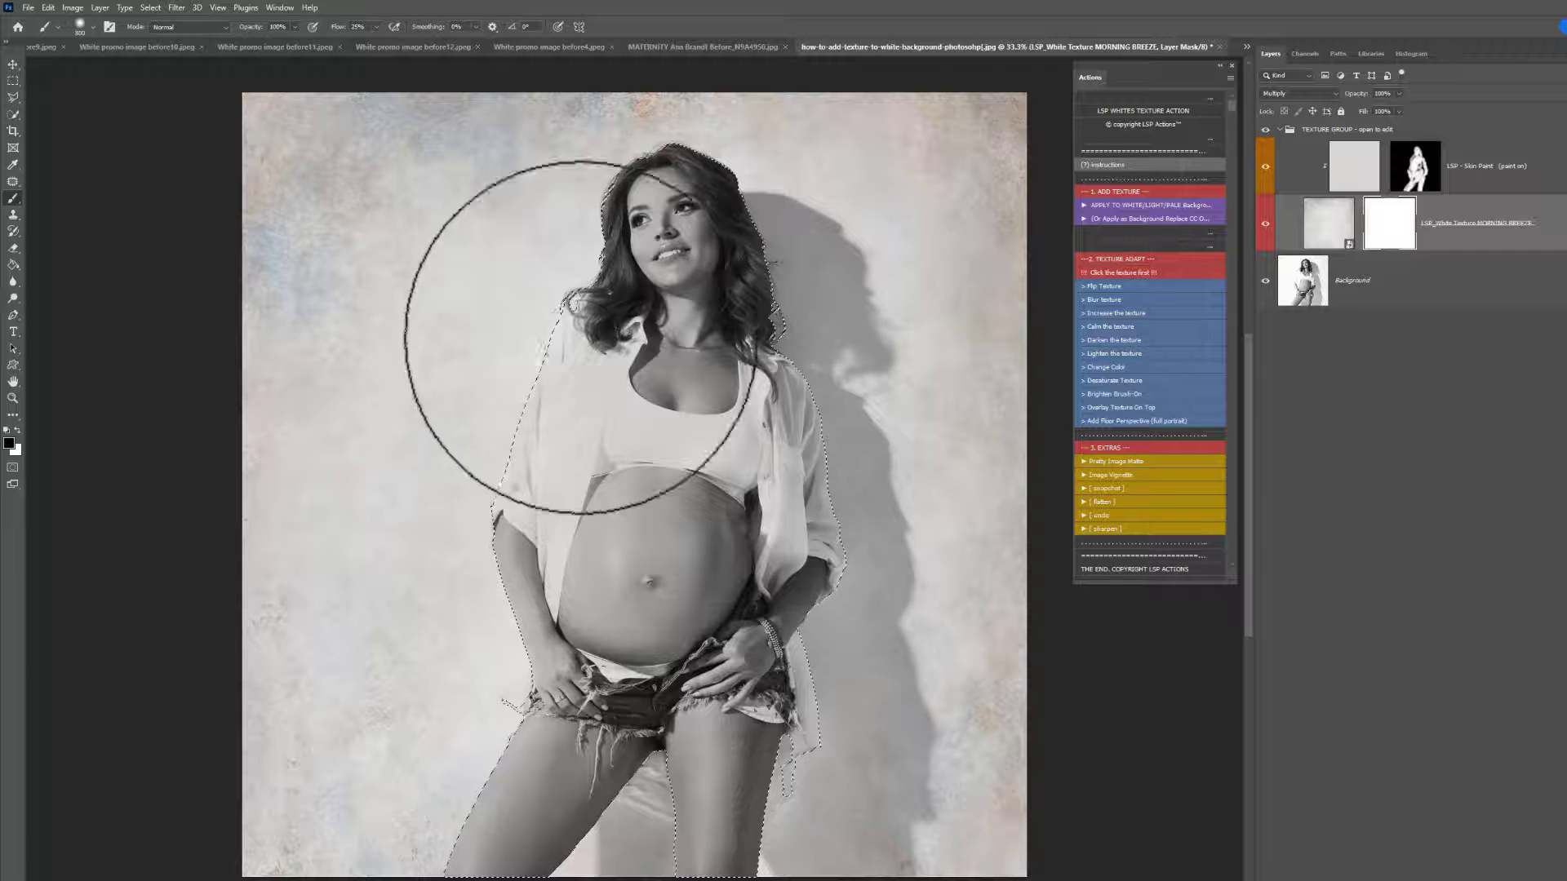
mouse_move(579, 336)
left_mouse_down()
mouse_move(518, 556)
mouse_move(552, 657)
mouse_move(509, 772)
mouse_move(524, 770)
mouse_move(504, 783)
mouse_move(740, 689)
mouse_move(697, 779)
mouse_move(756, 585)
mouse_move(689, 558)
mouse_move(624, 567)
mouse_move(645, 341)
mouse_move(678, 253)
mouse_move(615, 370)
mouse_move(744, 397)
mouse_move(640, 407)
mouse_move(552, 532)
mouse_move(712, 397)
left_mouse_up()
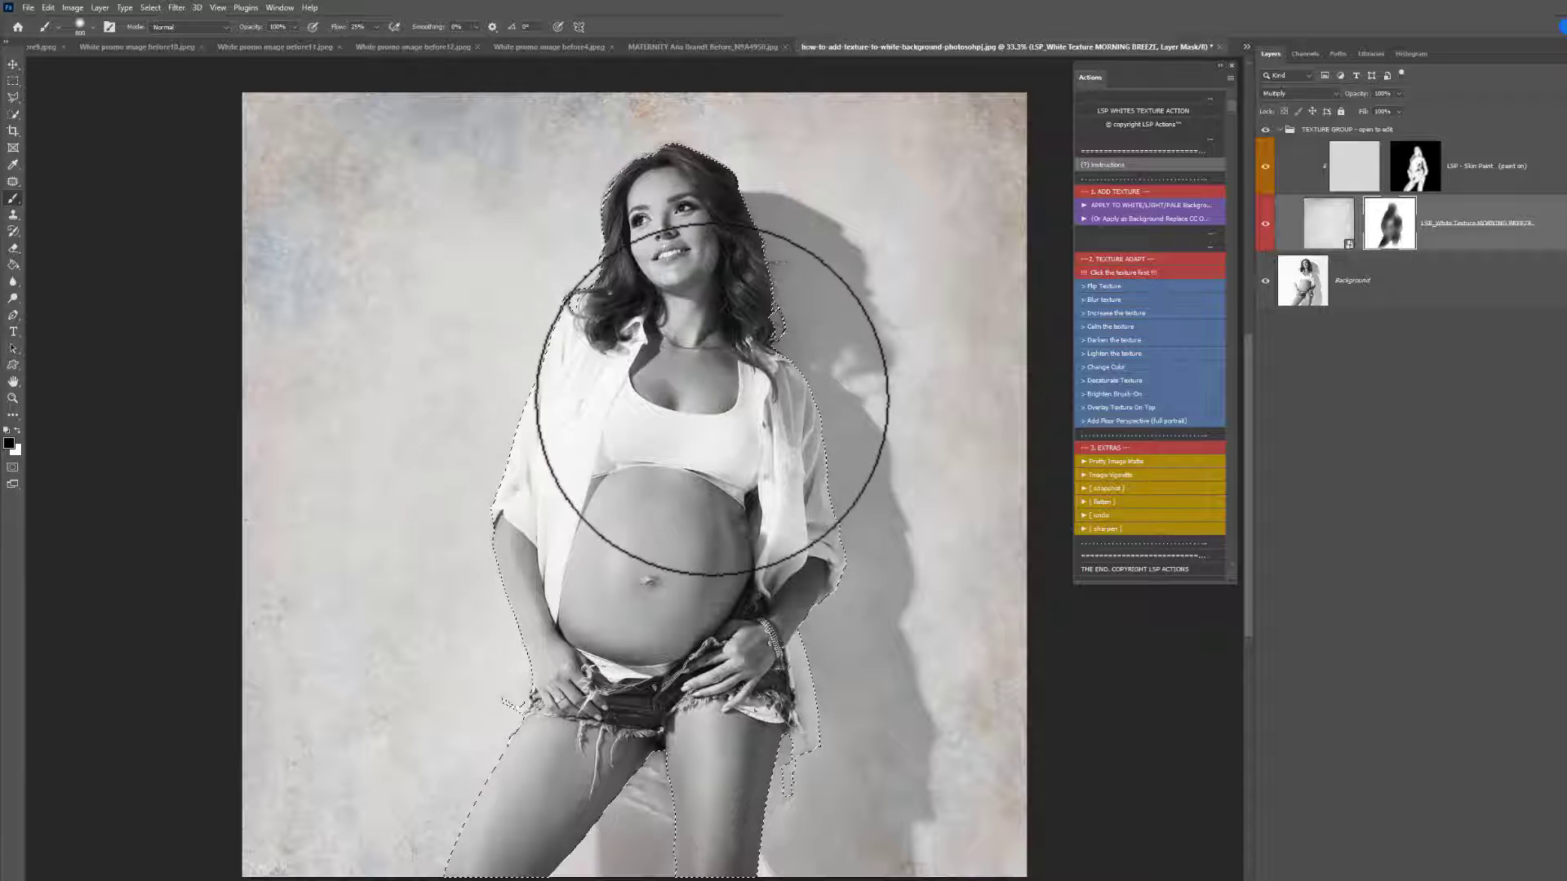
key("ctrl+d")
Step: Target the Skin Paint layer with white as the paint colour and a 202 px brush
key("alt+bracketright")
key("x")
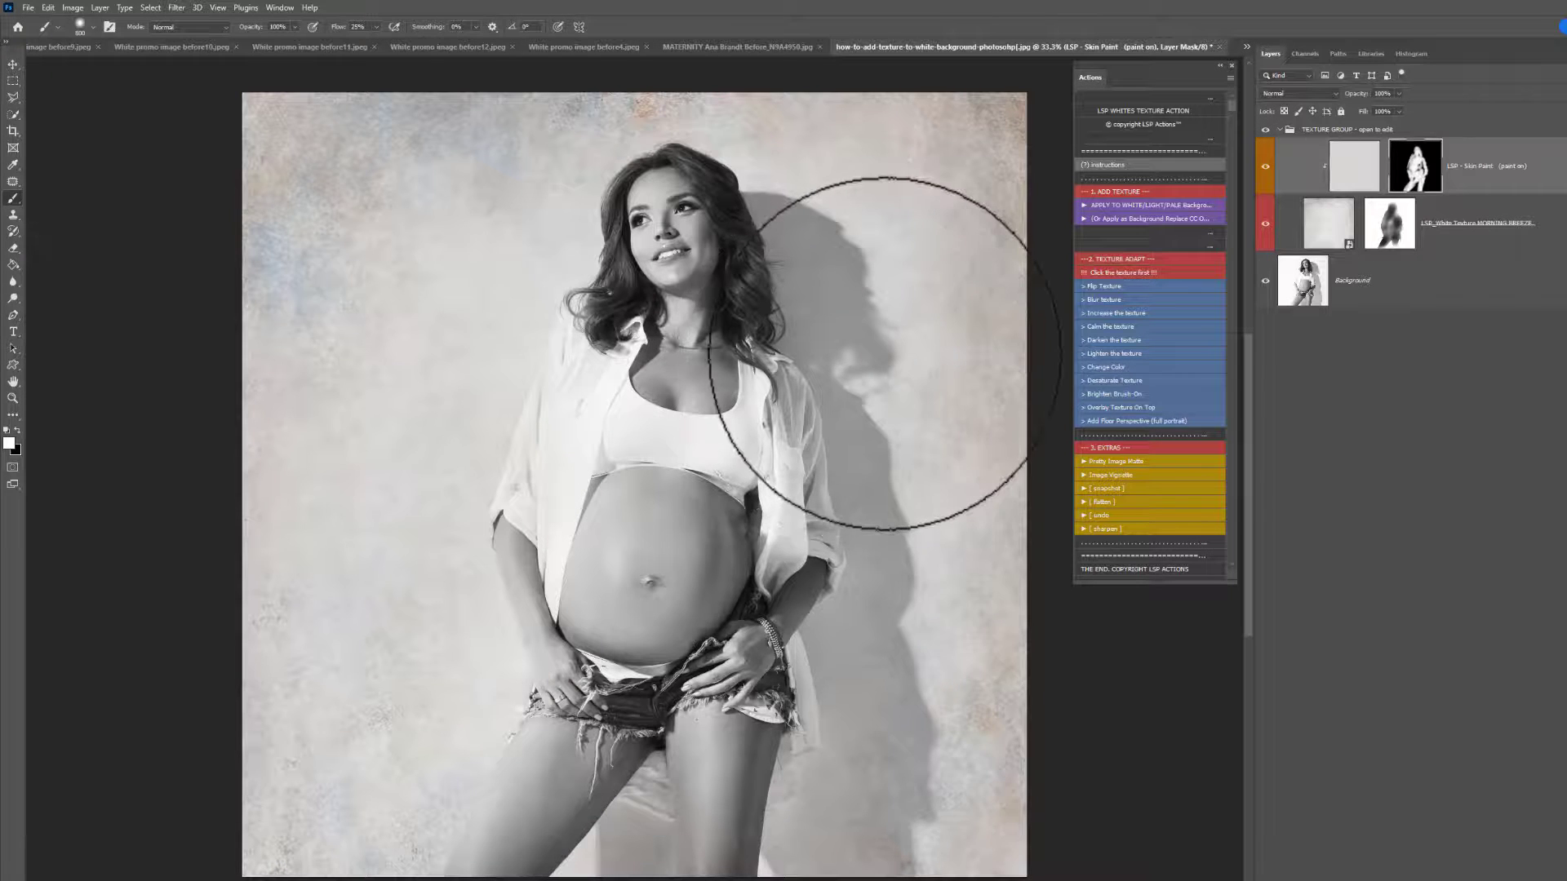
right_click(884, 353)
left_click(1015, 380)
type("202")
key("Return")
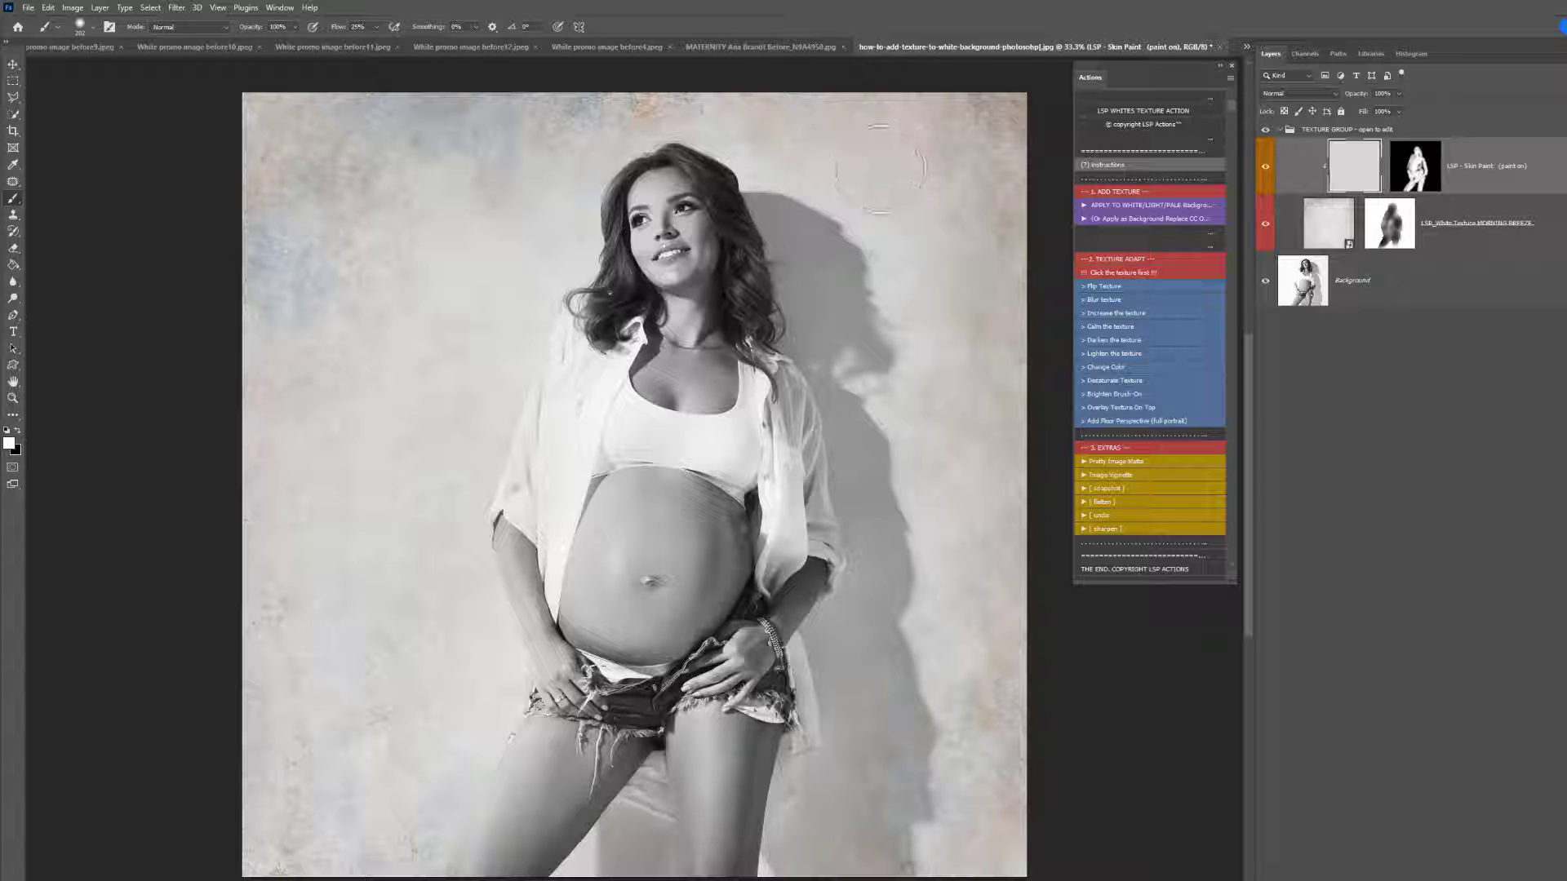
Step: Desaturate the backdrop texture, then toggle its group to compare before and after
left_click(1100, 380)
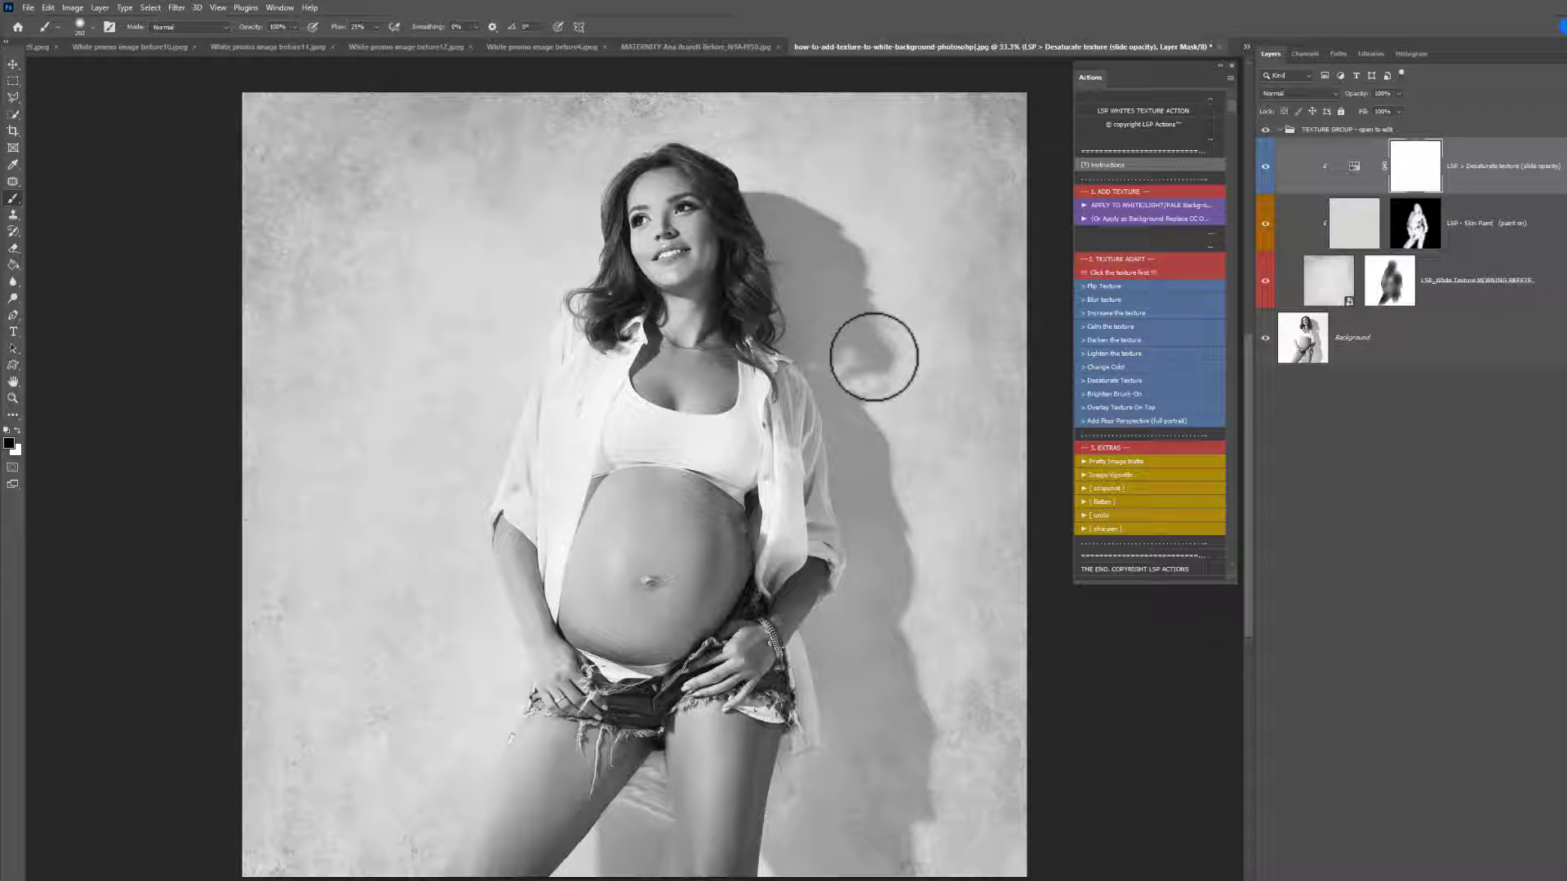
left_click(1279, 129)
left_click(1266, 129)
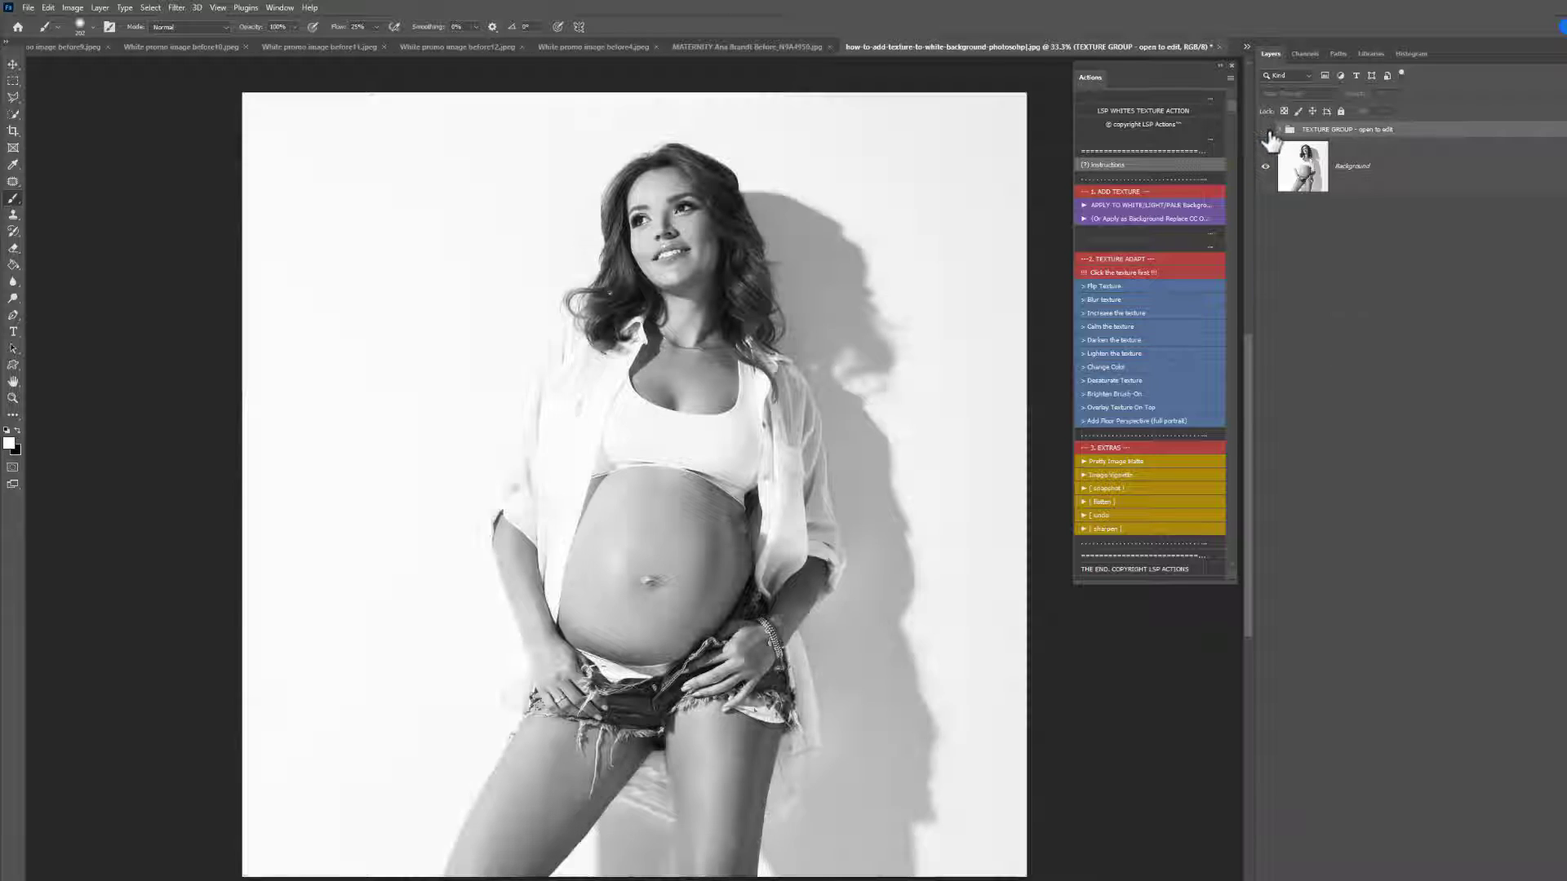
left_click(1265, 129)
left_click(1266, 129)
left_click(1266, 129)
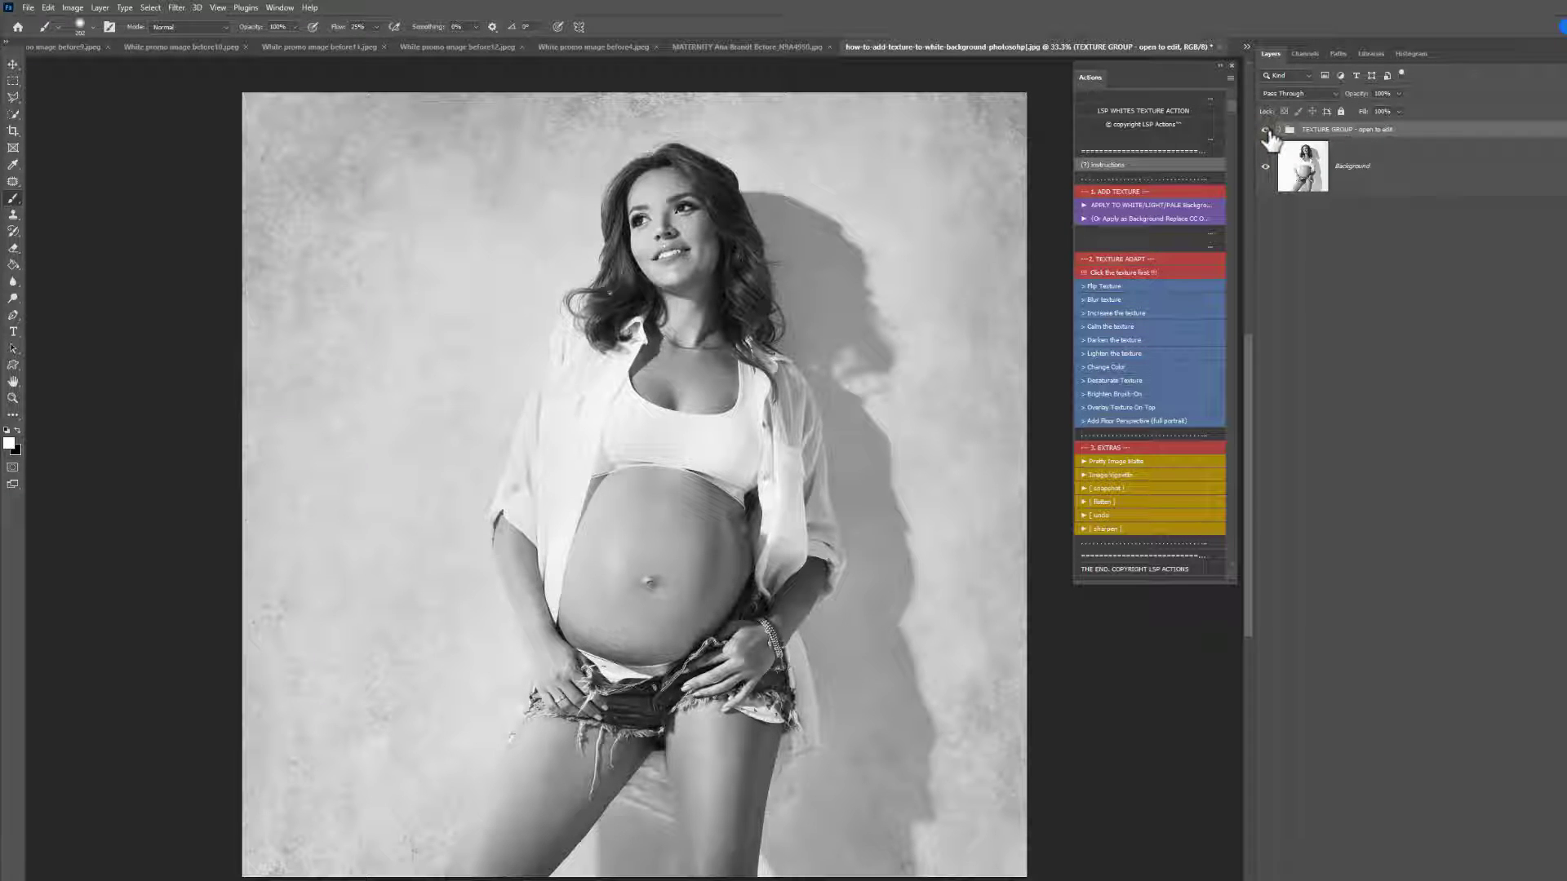
left_click(1265, 129)
left_click(1266, 129)
left_click(1265, 129)
Step: Run the white-background action again and place OLD WALL, stretched to cover the canvas
left_click(1121, 202)
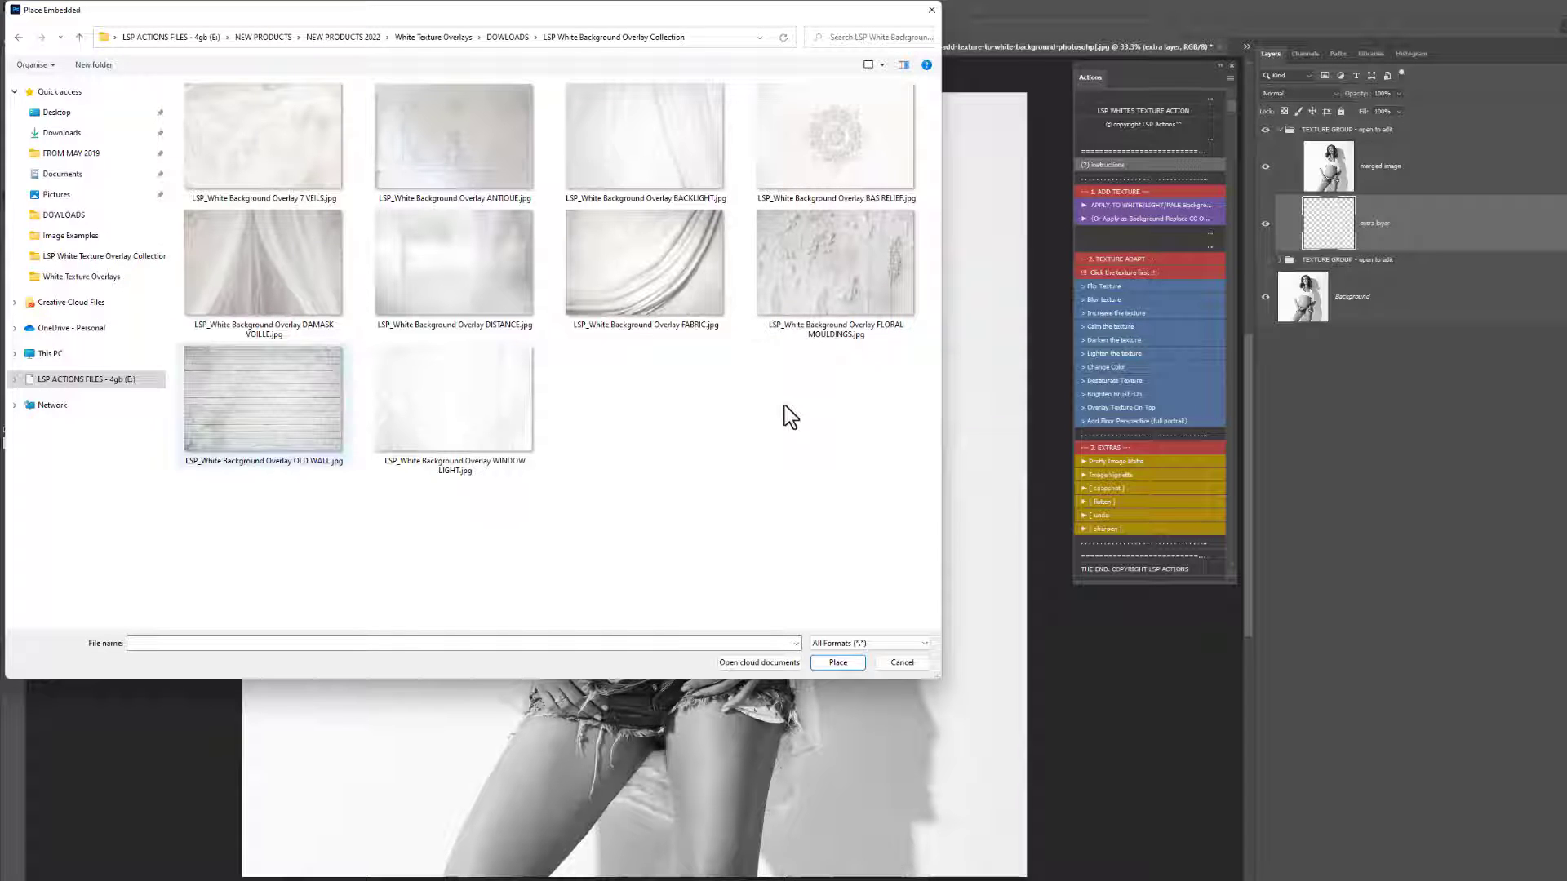
double_click(218, 397)
left_click_drag(659, 490, 668, 370)
left_click_drag(1011, 615, 1216, 875)
key("Return")
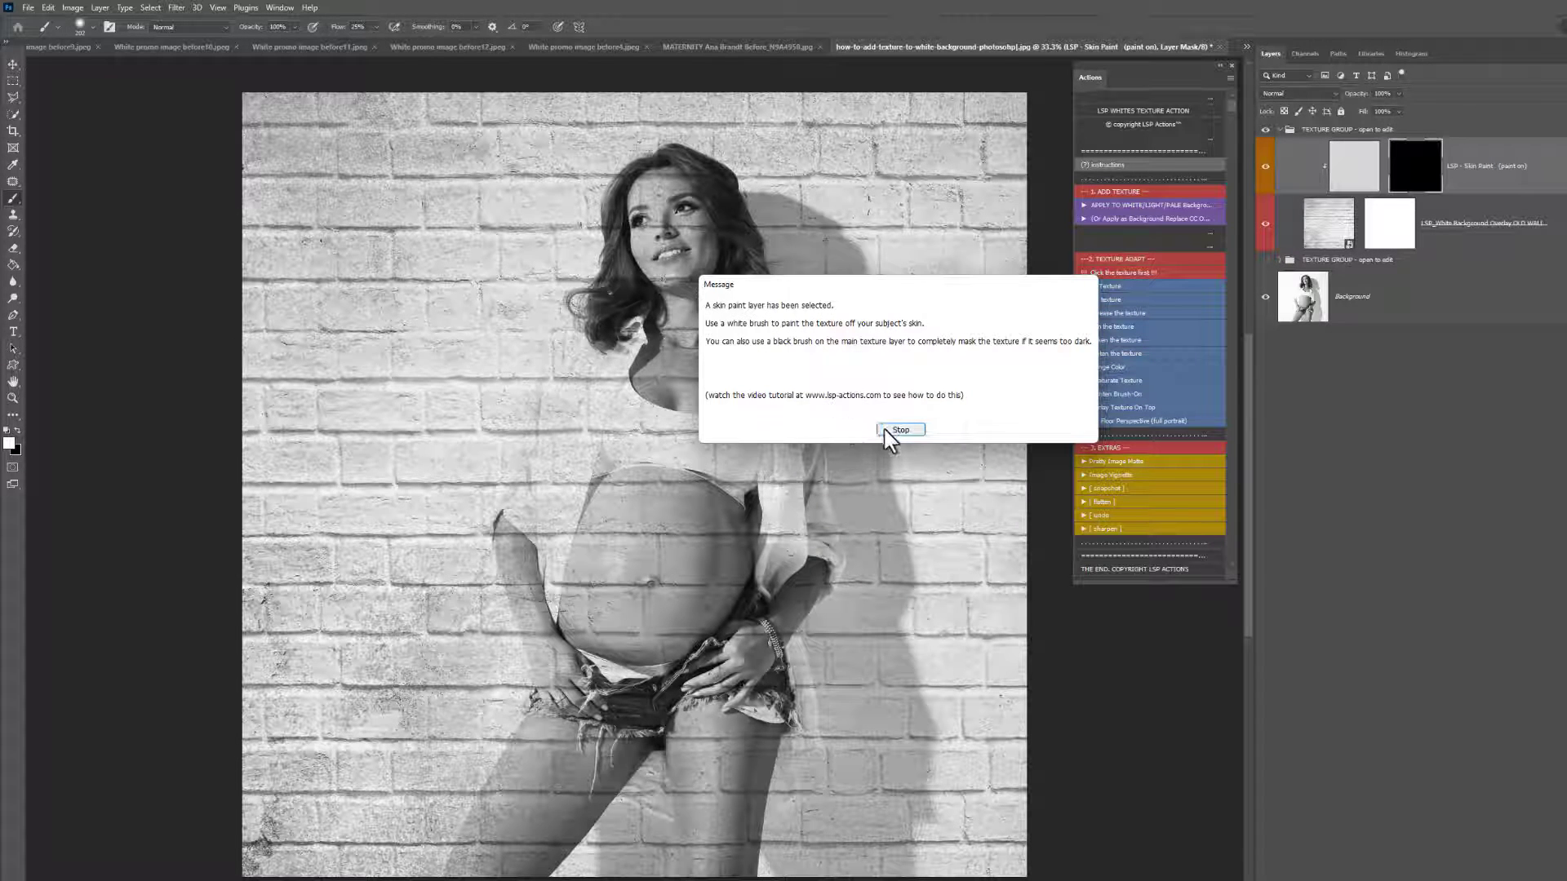
left_click(898, 430)
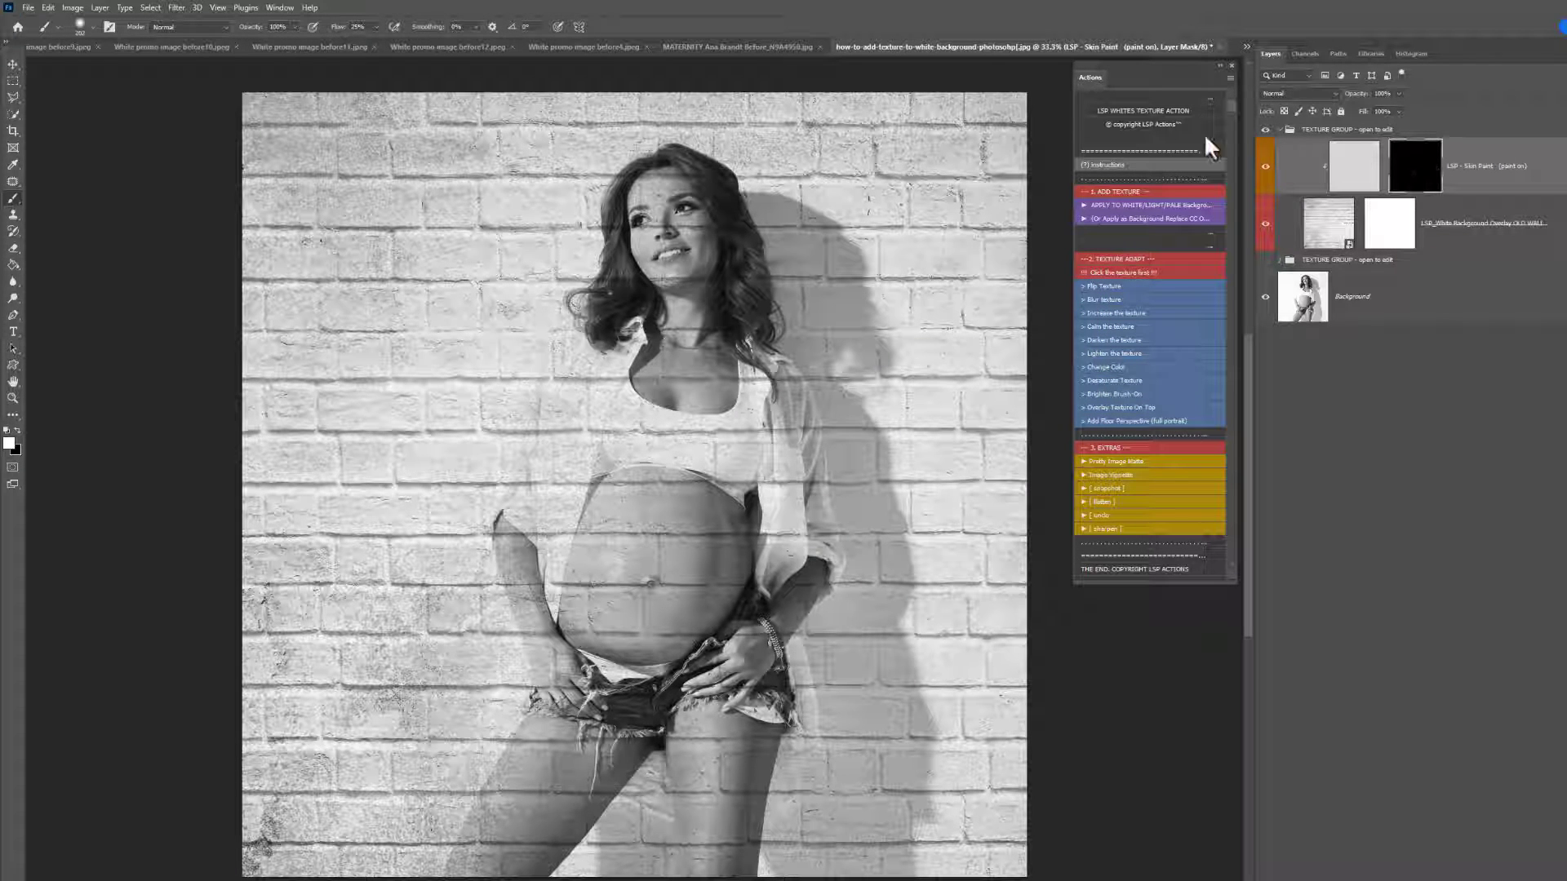
Step: Select the woman and paint black on the brick texture's mask, then deselect
key("w")
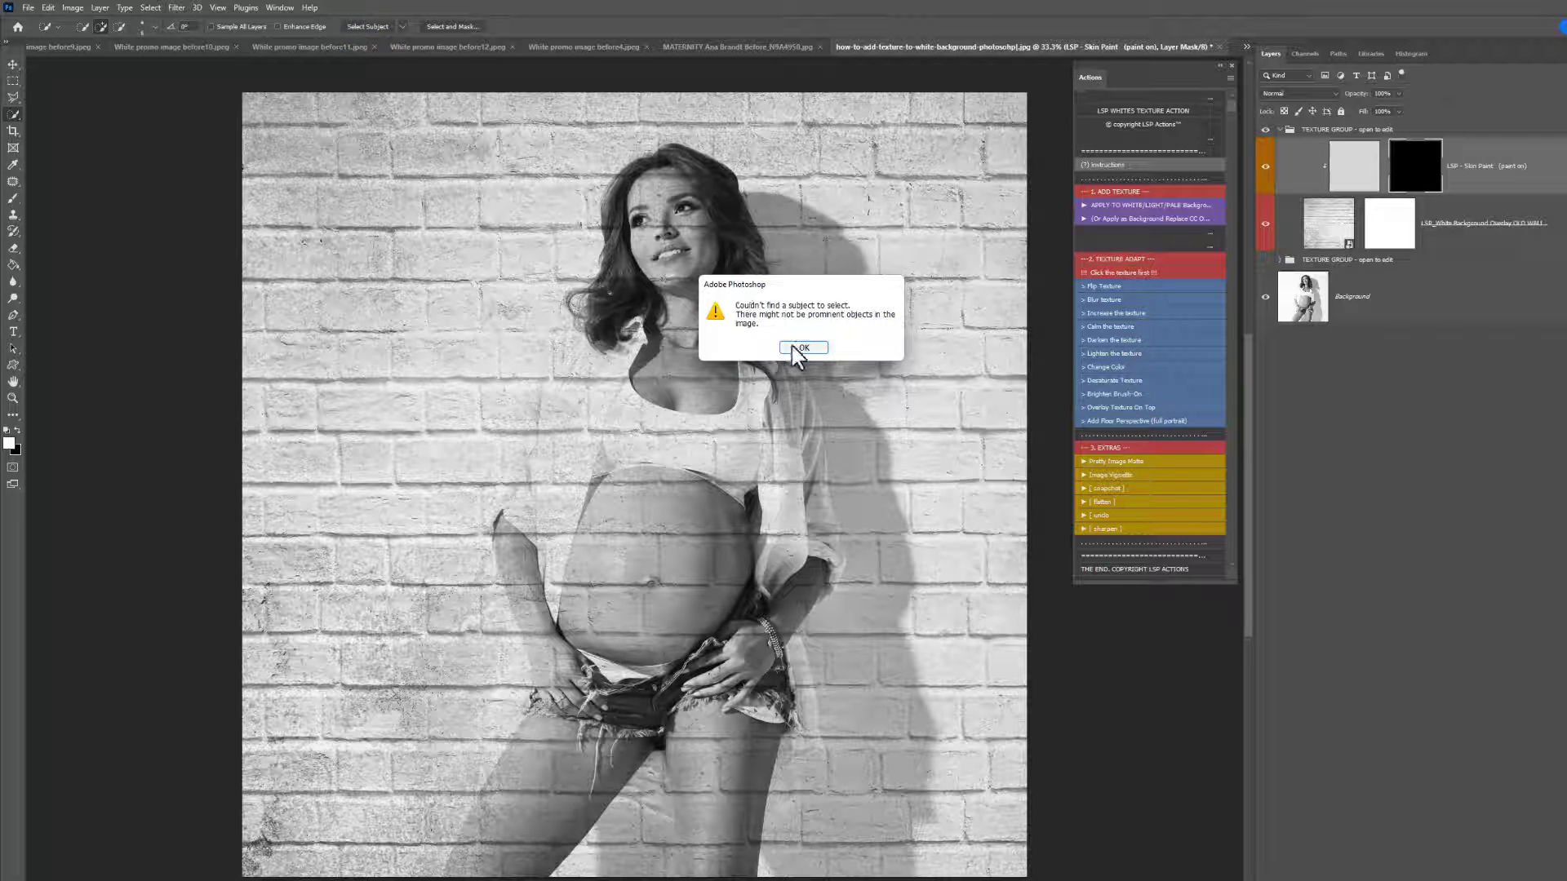
left_click(802, 347)
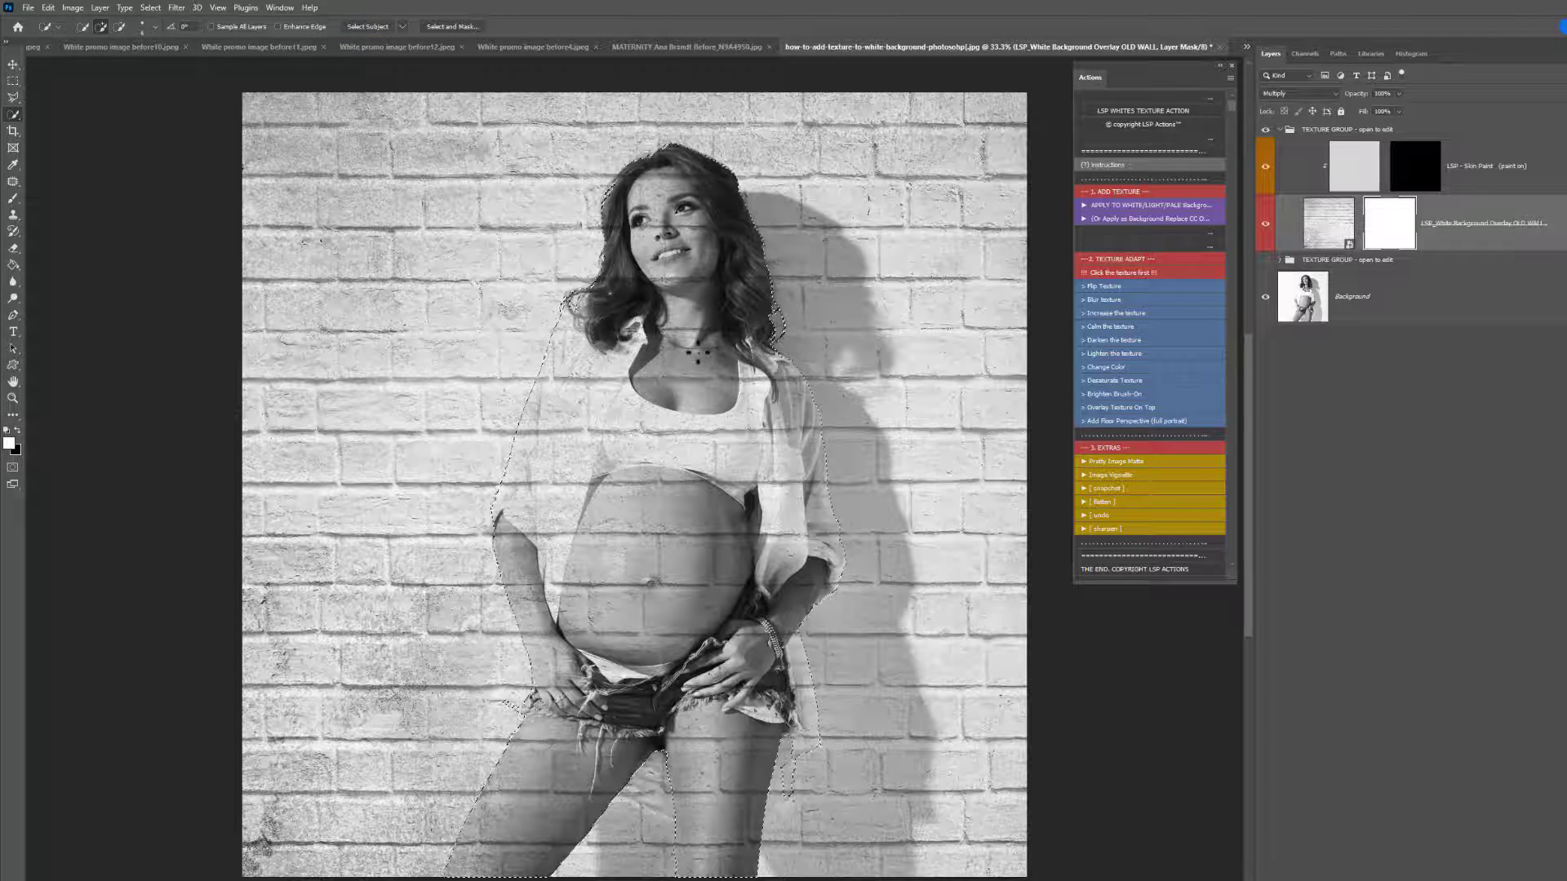
key("b")
right_click(699, 351)
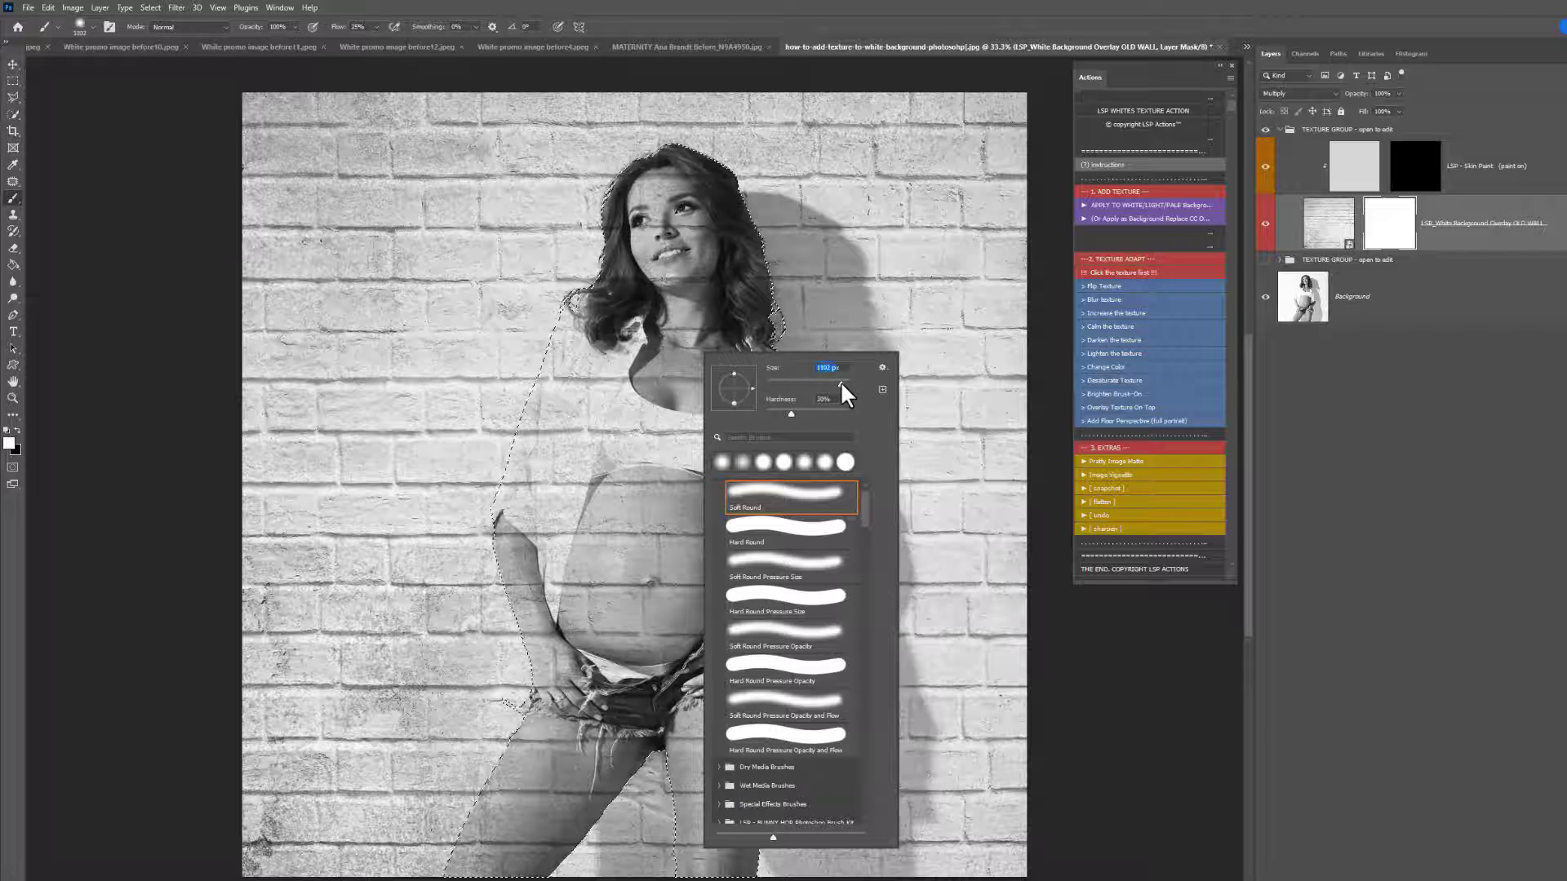
left_click(1388, 226)
key("x")
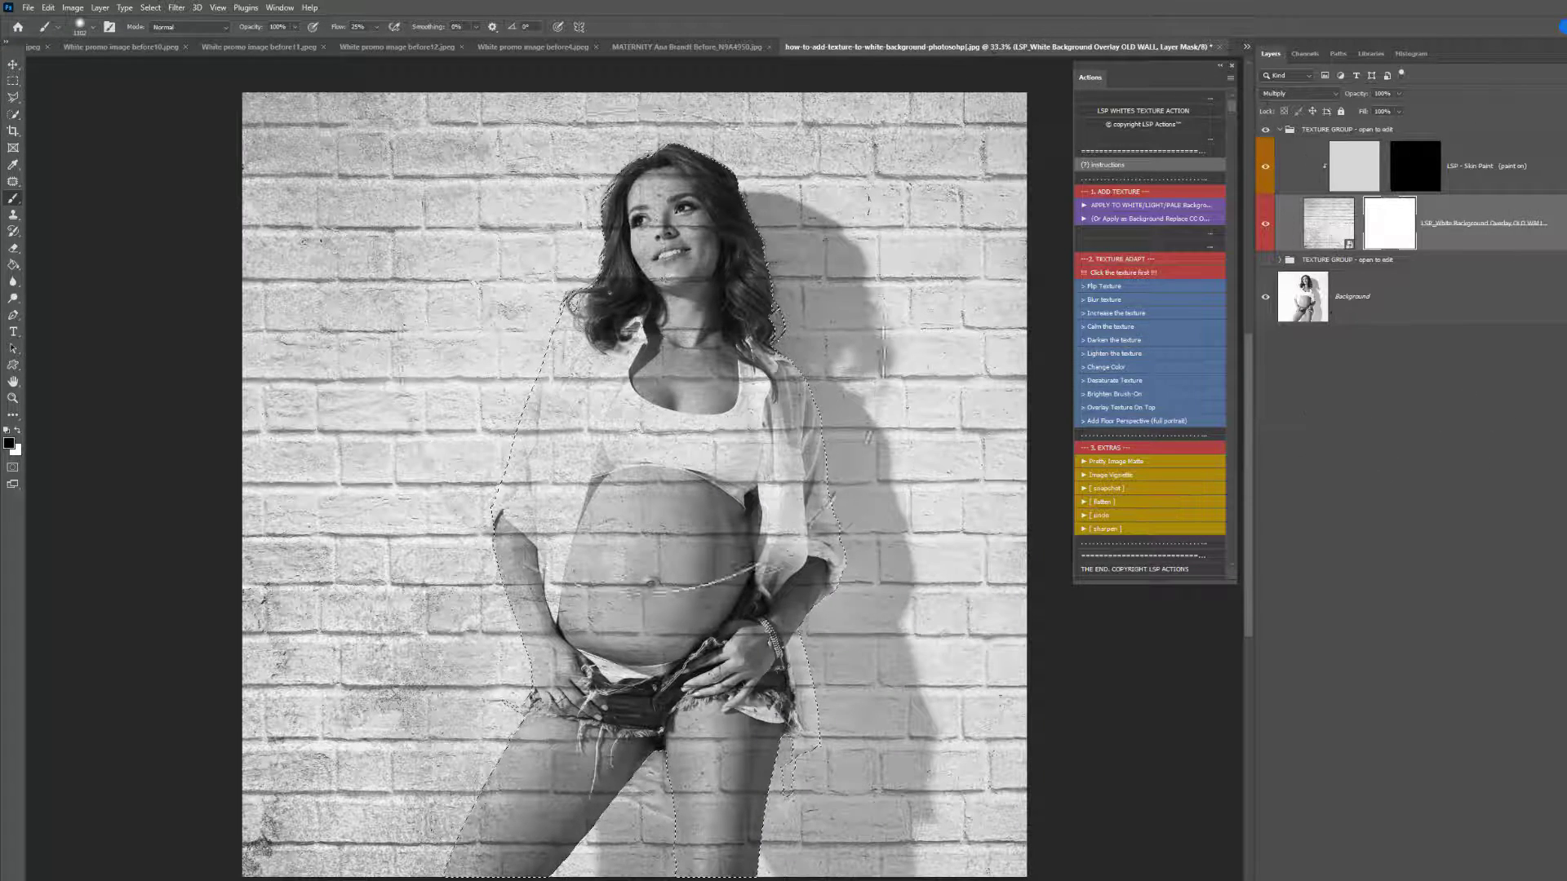
mouse_move(621, 392)
left_mouse_down()
mouse_move(525, 490)
mouse_move(717, 280)
mouse_move(699, 647)
mouse_move(735, 543)
mouse_move(525, 873)
mouse_move(717, 873)
mouse_move(665, 750)
mouse_move(696, 21)
mouse_move(585, 370)
mouse_move(489, 752)
mouse_move(707, 427)
left_mouse_up()
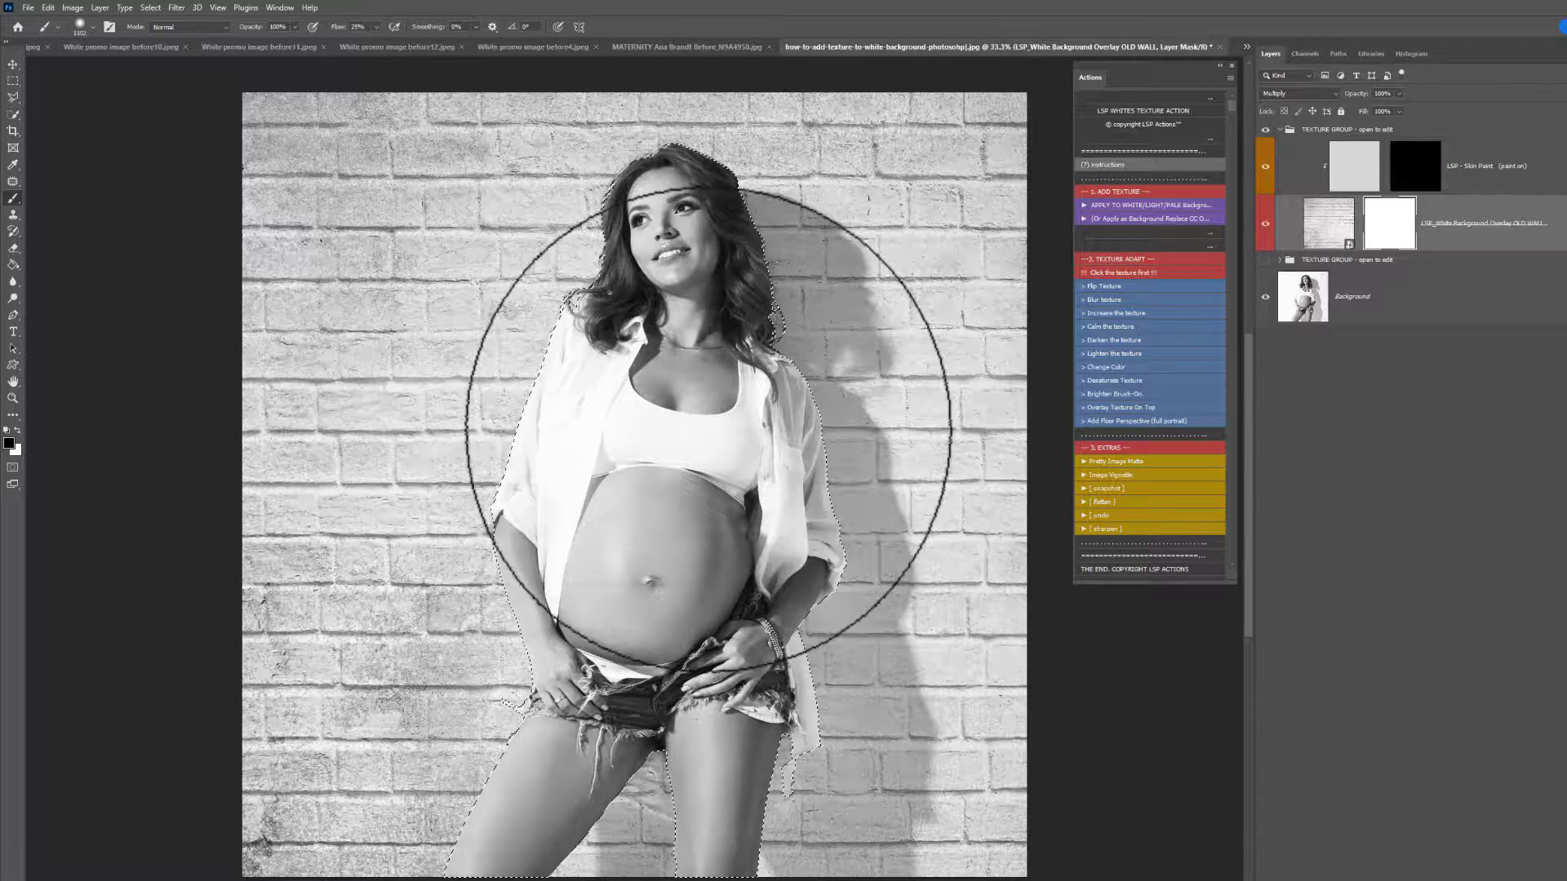
key("ctrl+d")
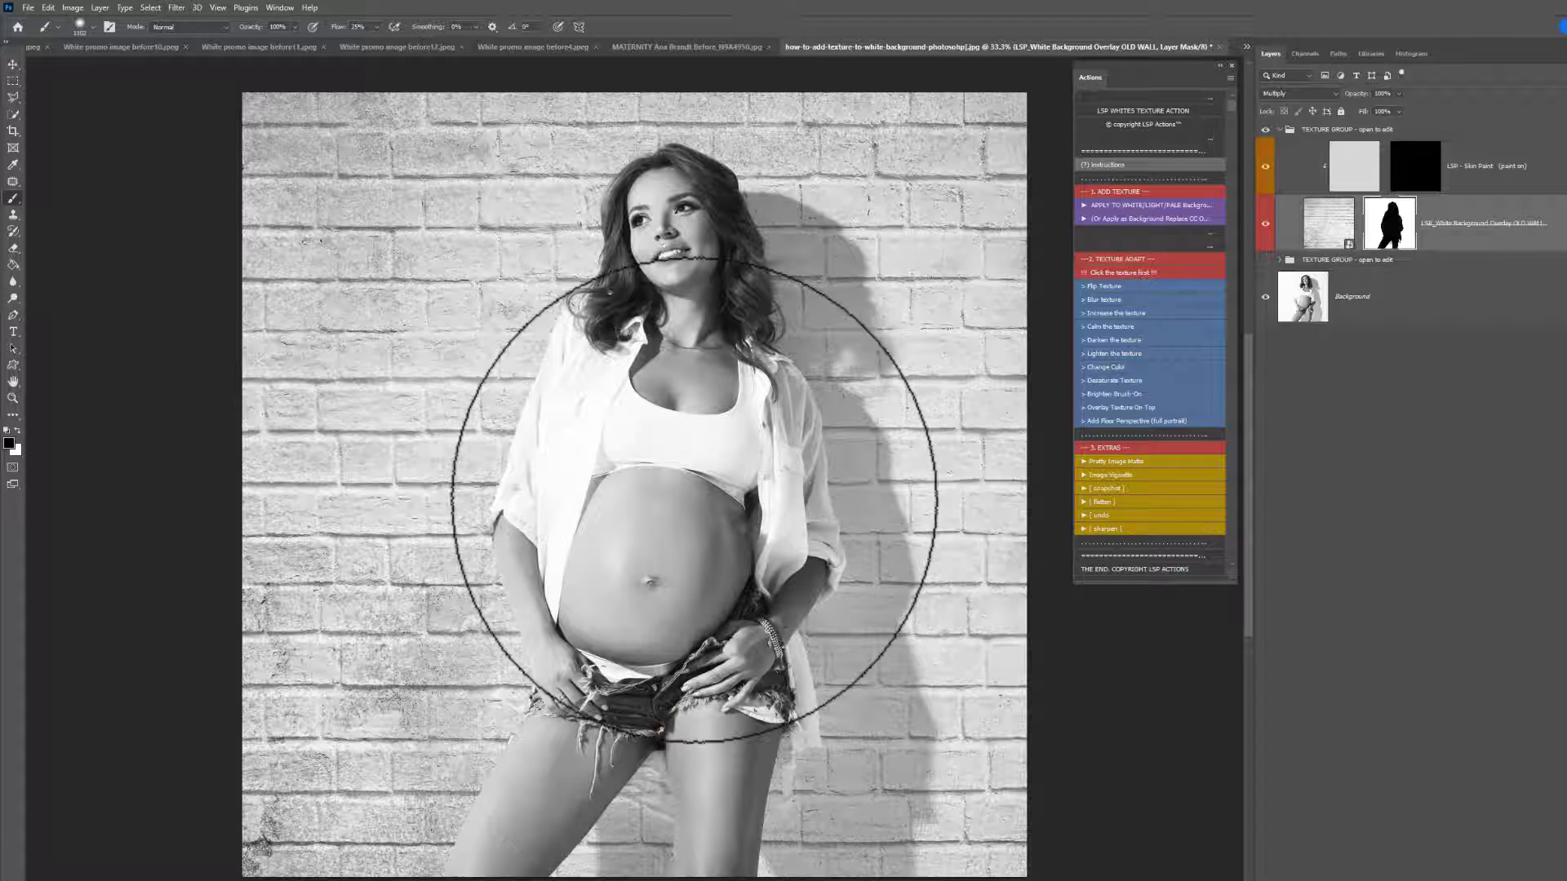
key("x")
Step: Lower the brick texture group's opacity to 75% and toggle it to compare
left_click(1335, 131)
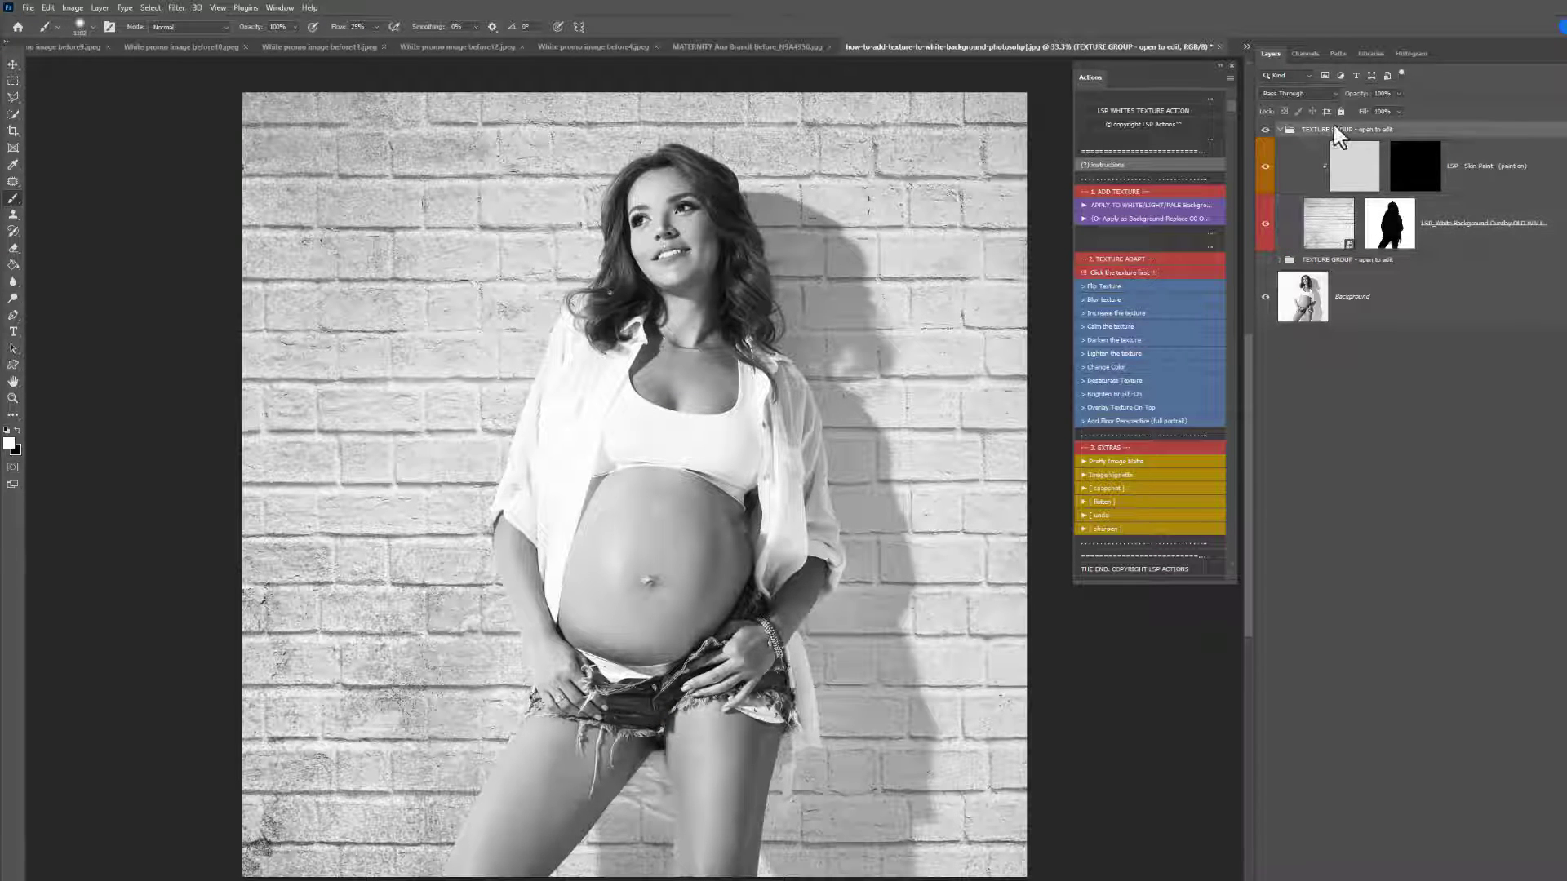
left_click(1398, 93)
left_click_drag(1358, 108, 1389, 103)
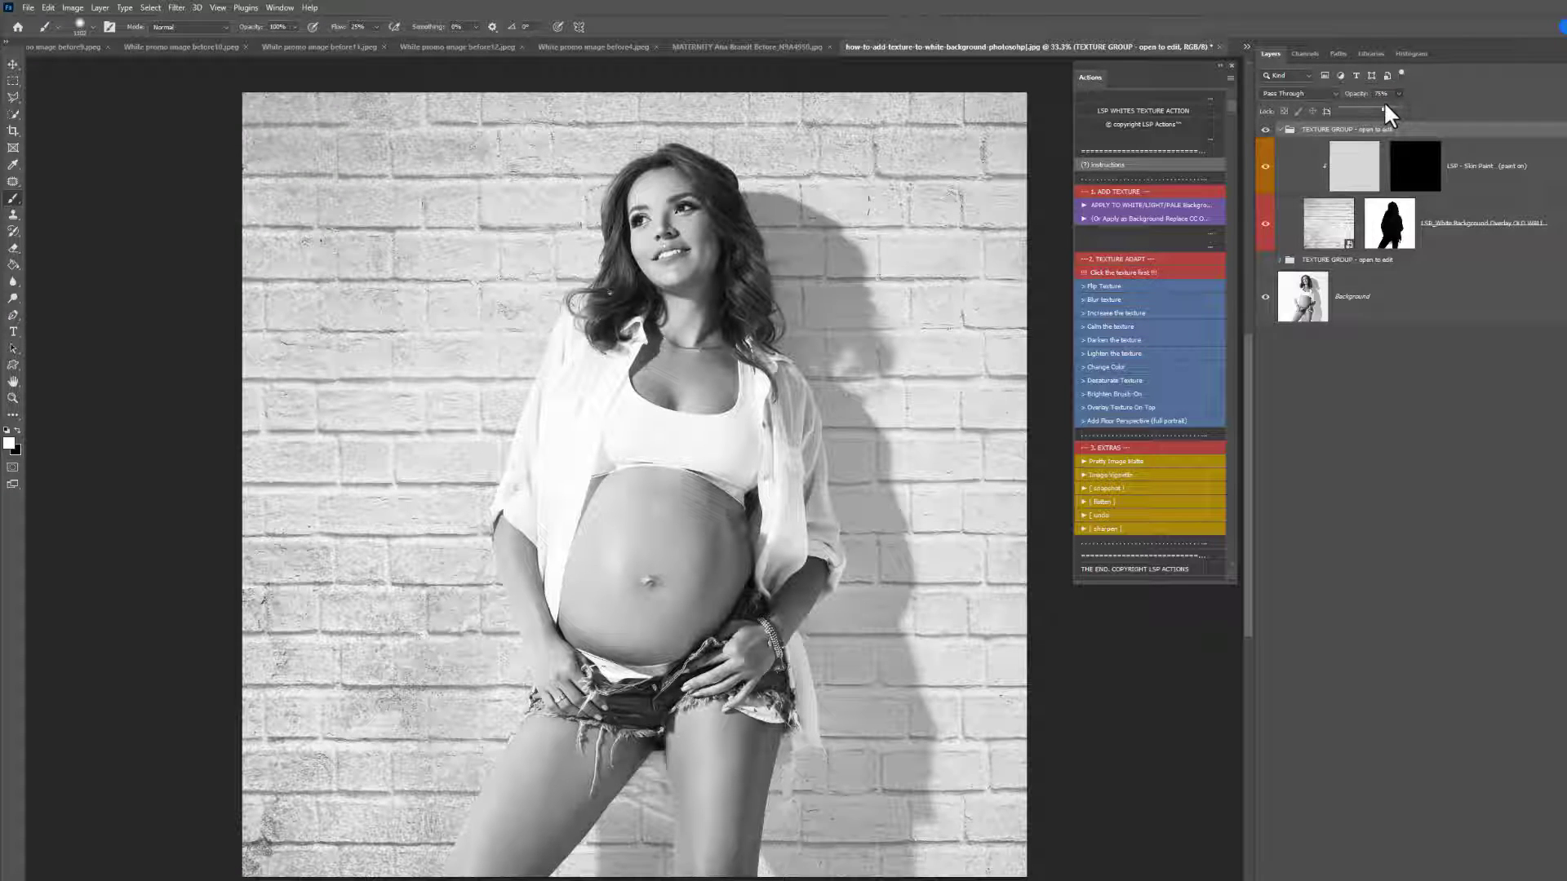
left_click(1280, 129)
left_click(1266, 130)
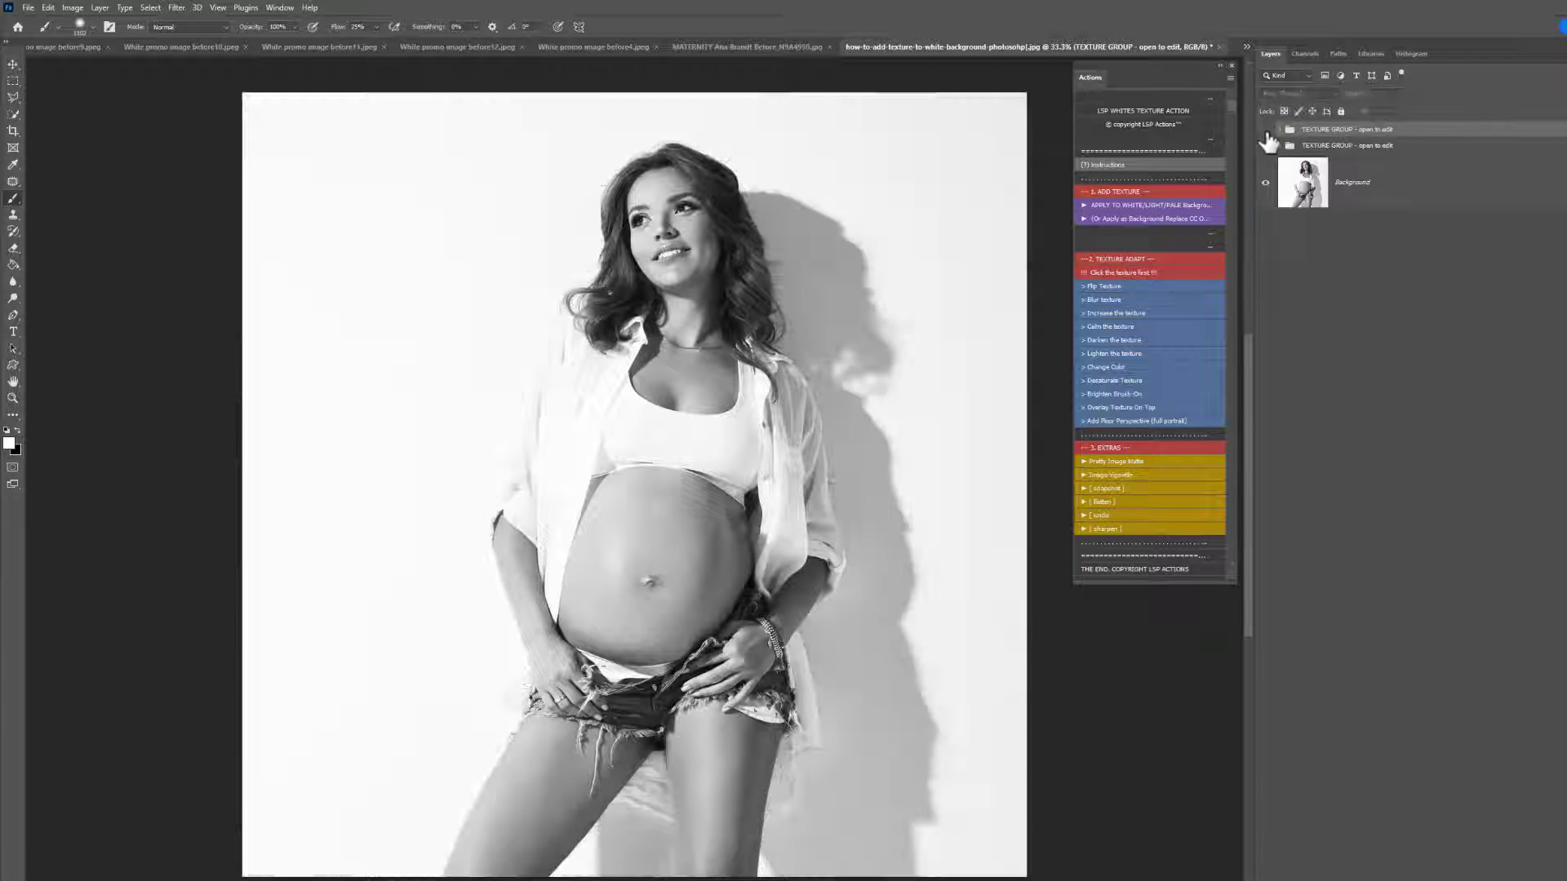
left_click(1265, 130)
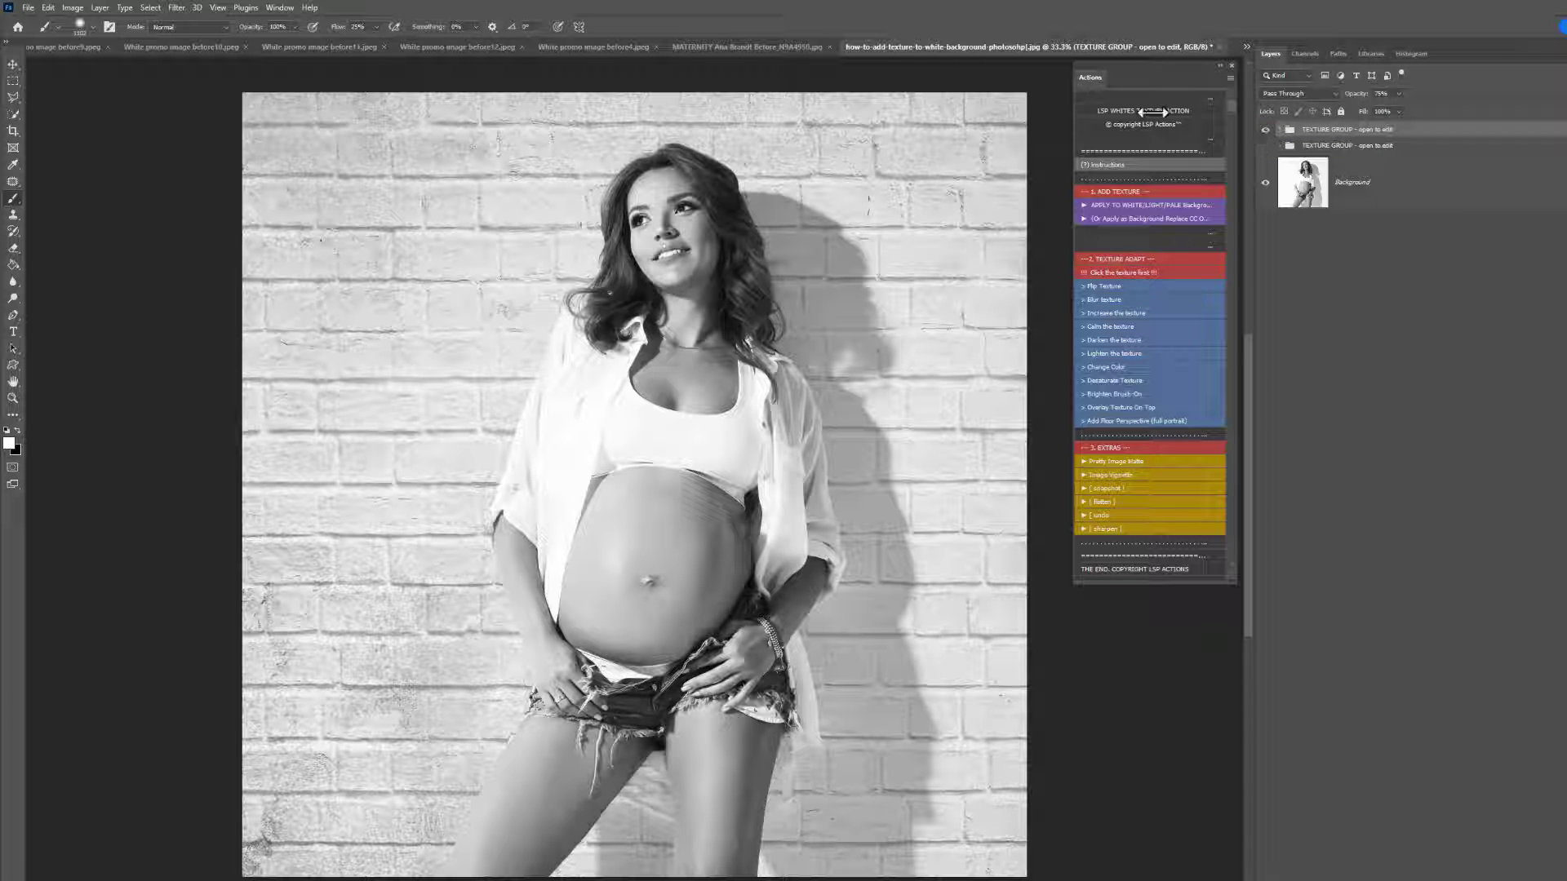
Step: Switch to the before11 sitting-girl photo and delete its 'temp layer spacer' layer
left_click(767, 48)
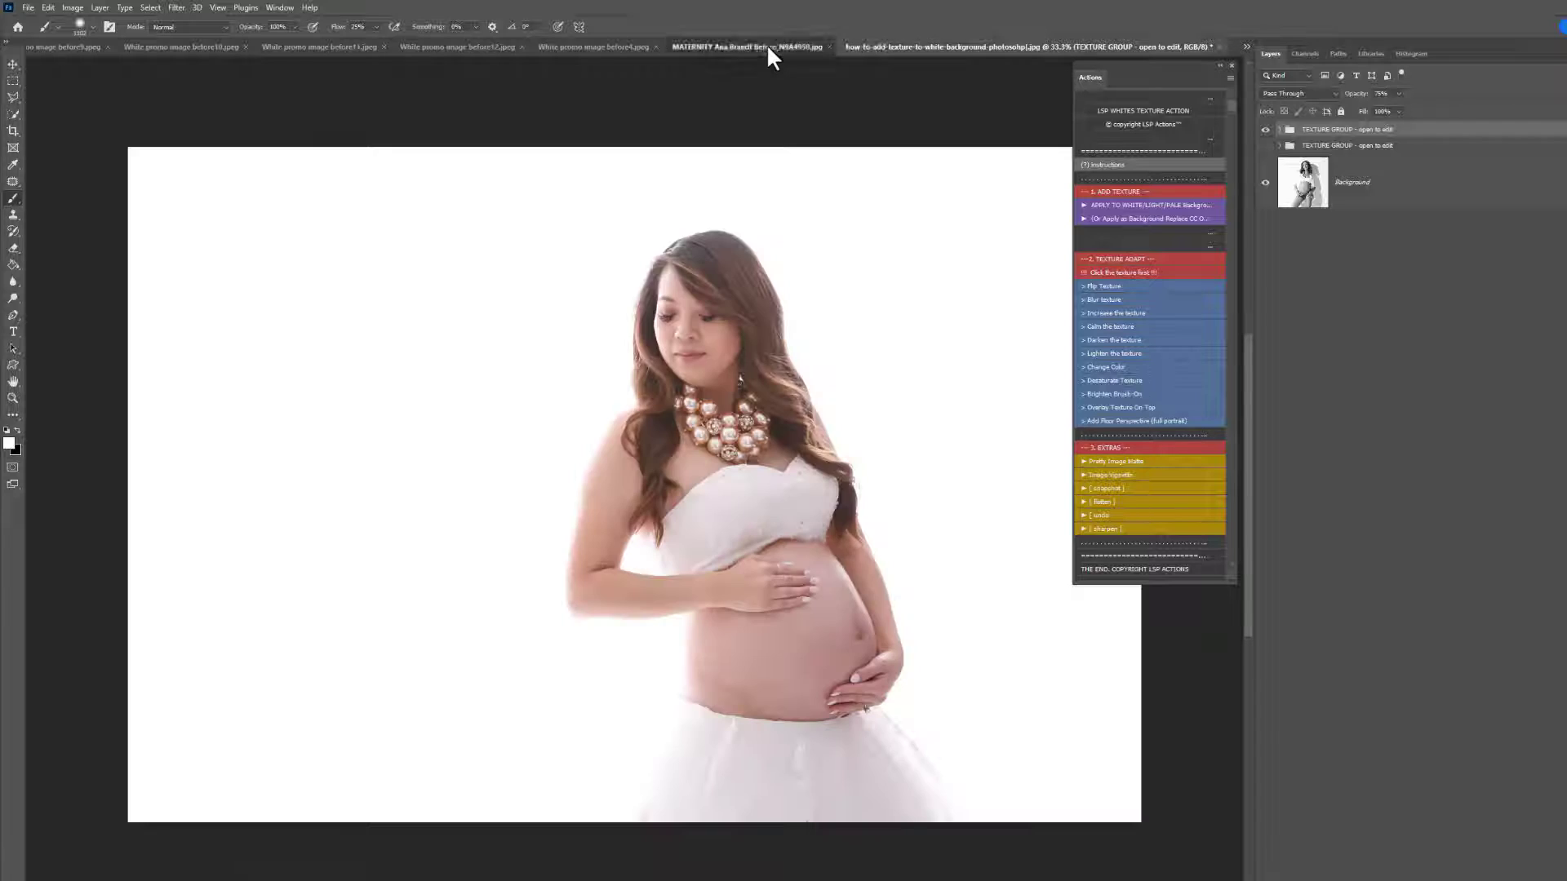
left_click(662, 48)
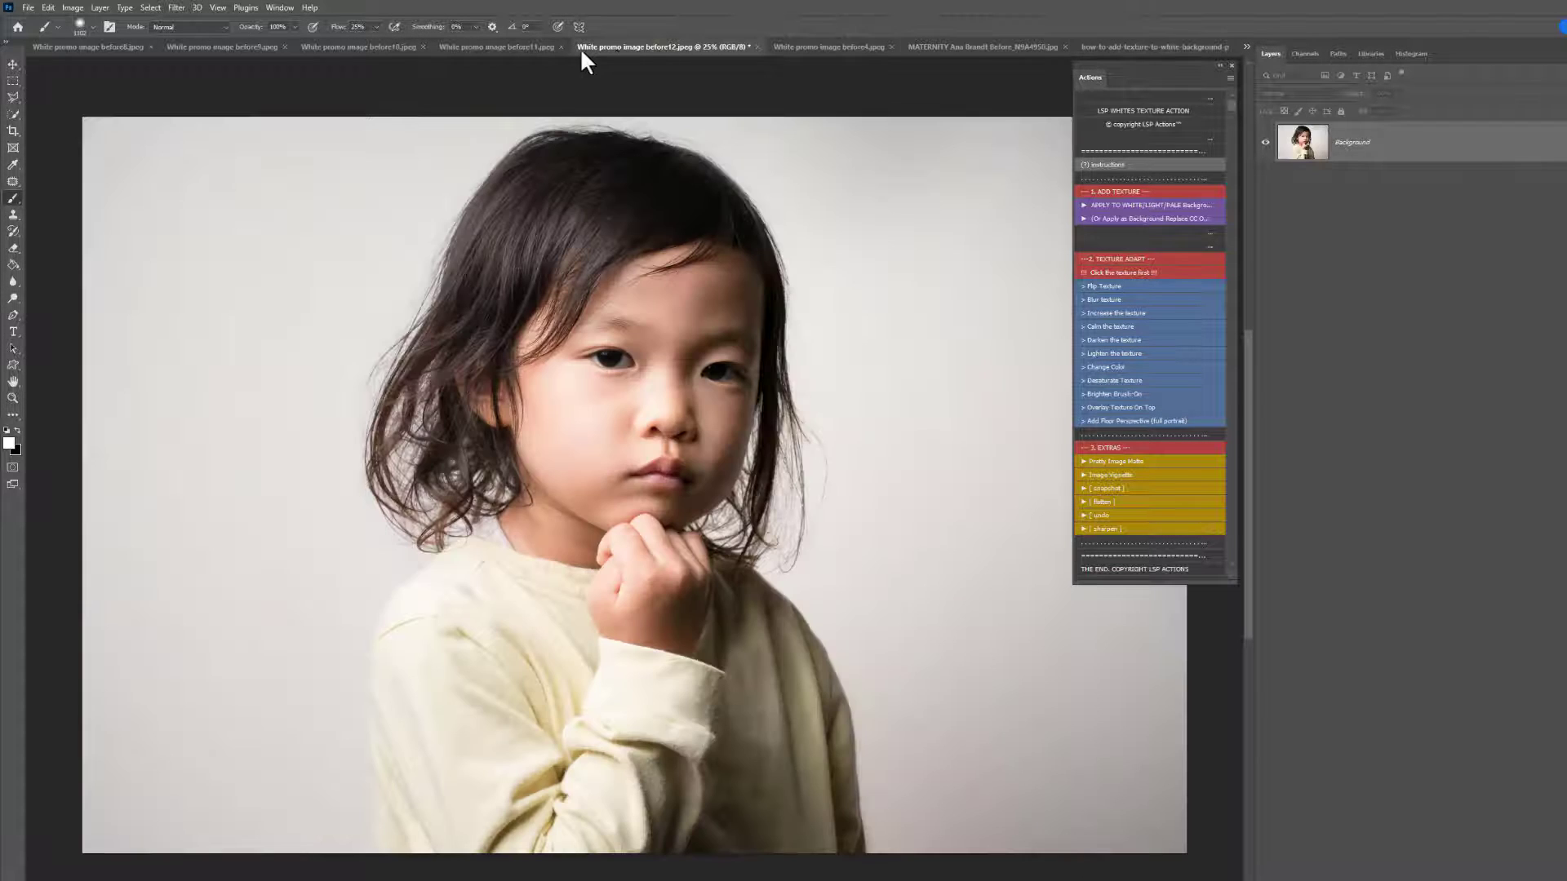
left_click(521, 47)
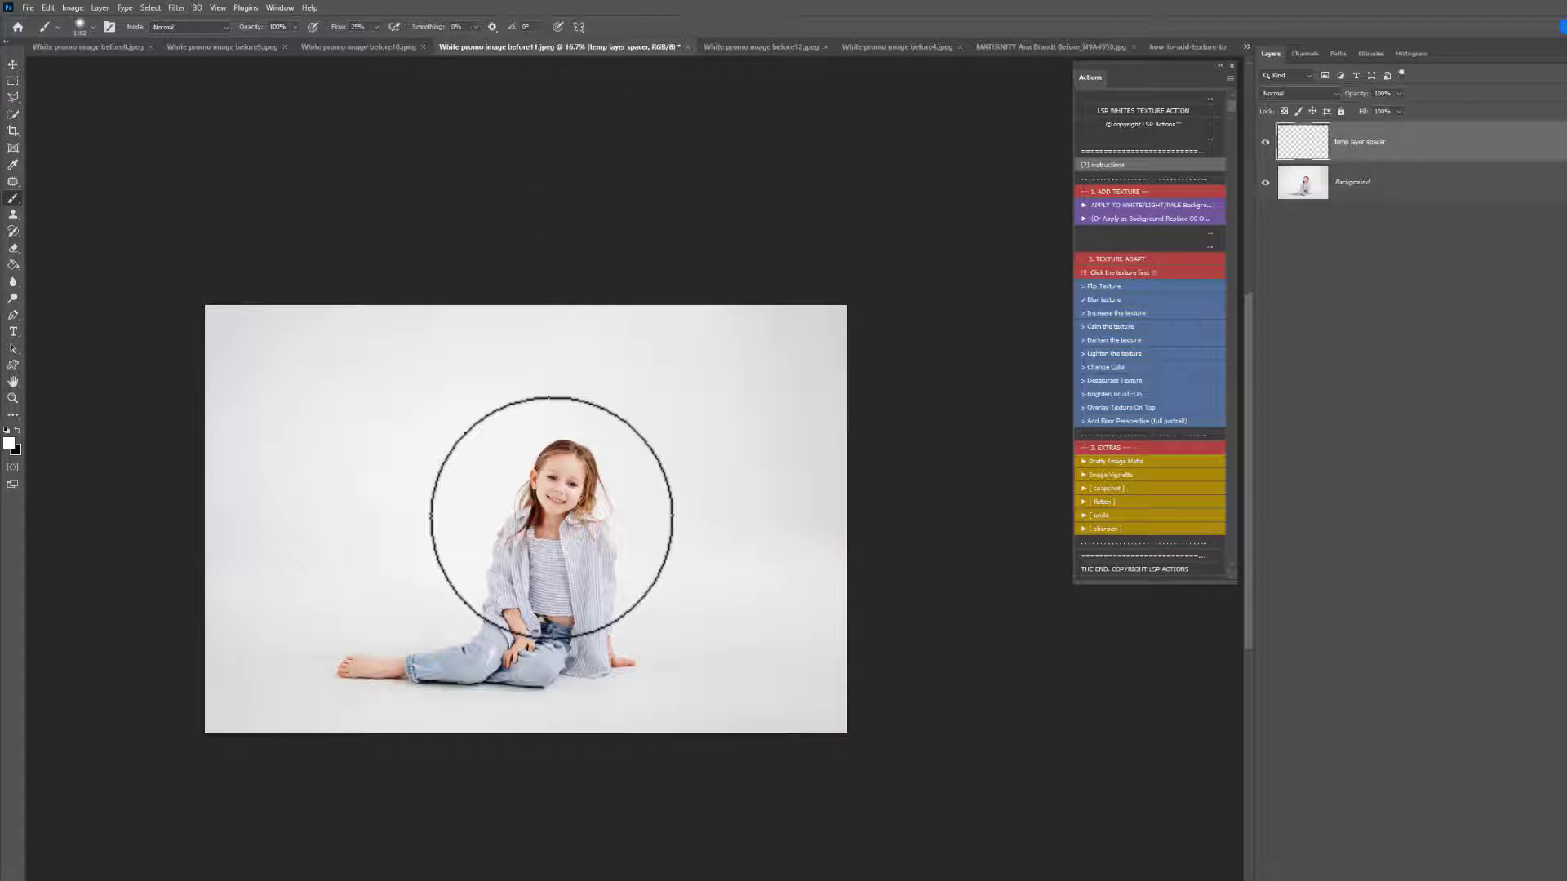
scroll(551, 516, "up", 1)
key("h")
left_click_drag(553, 441, 645, 443)
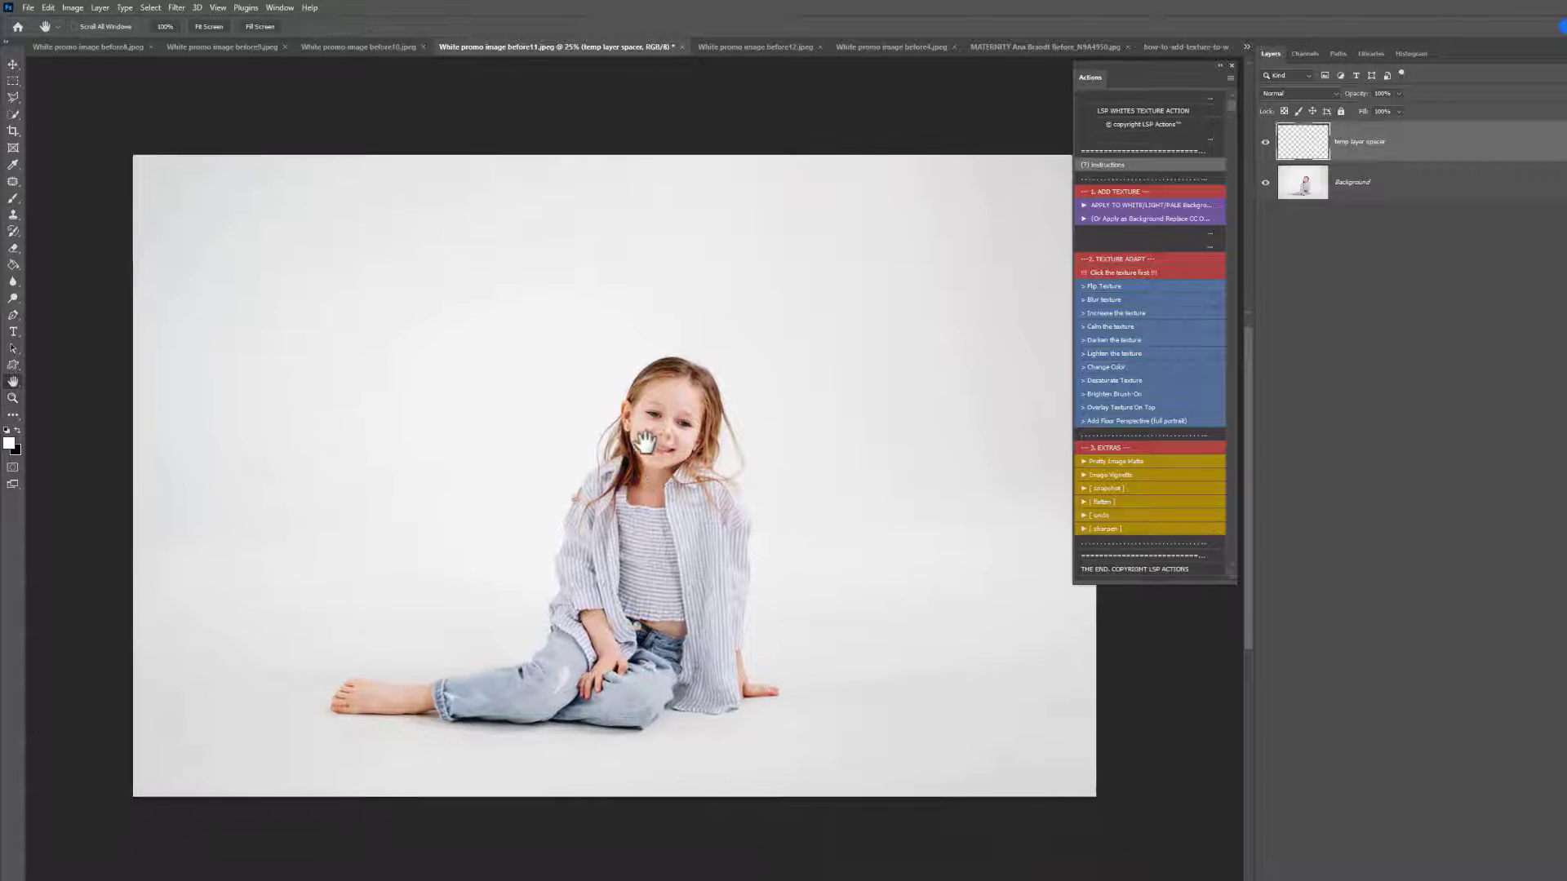
key("b")
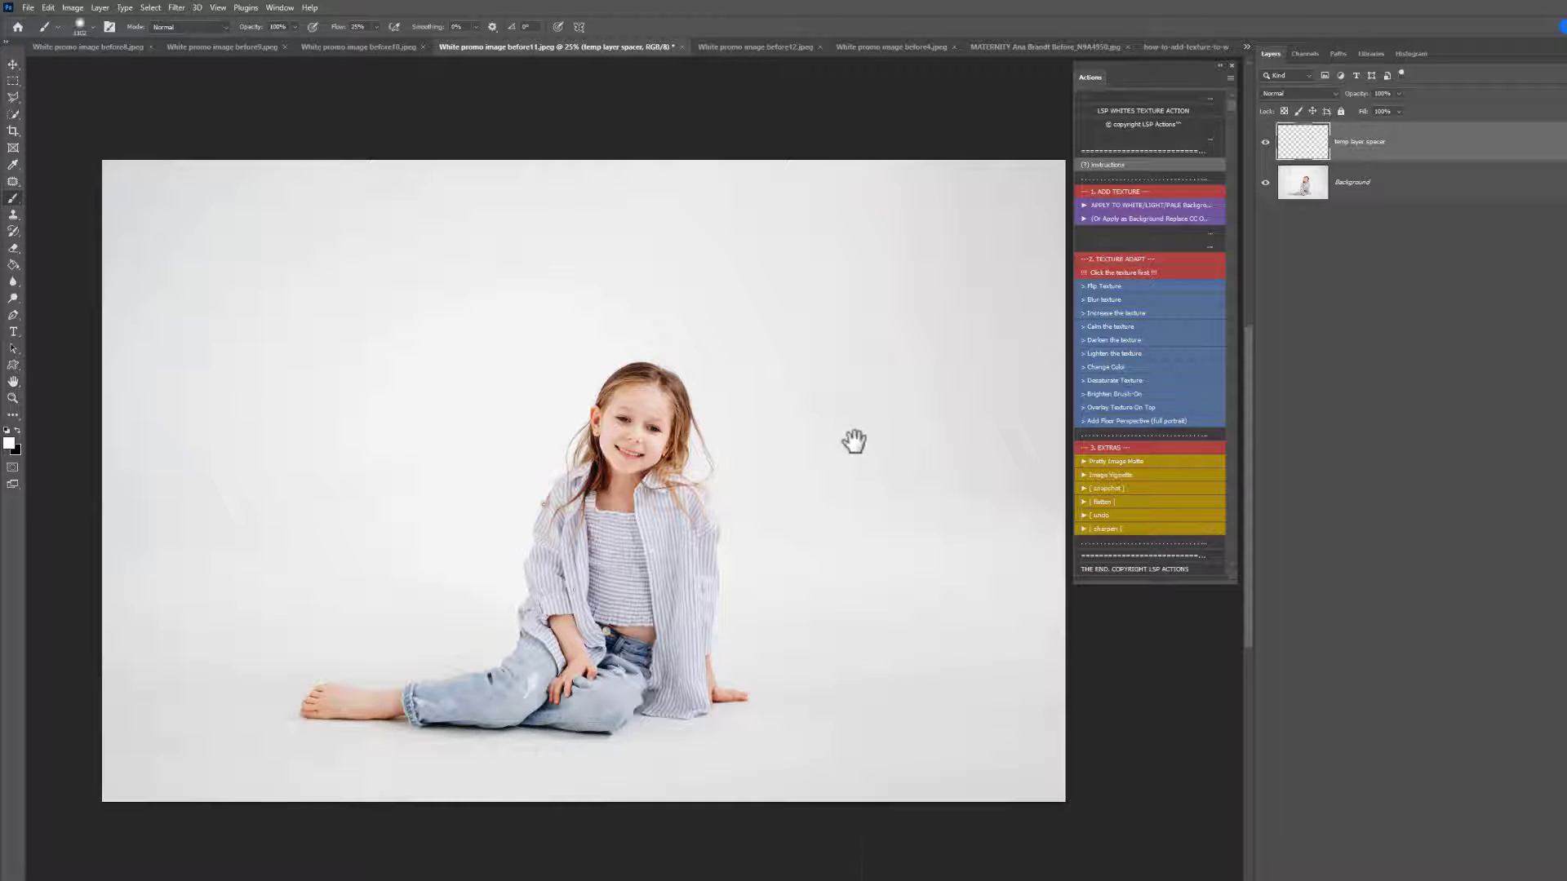
right_click(855, 439)
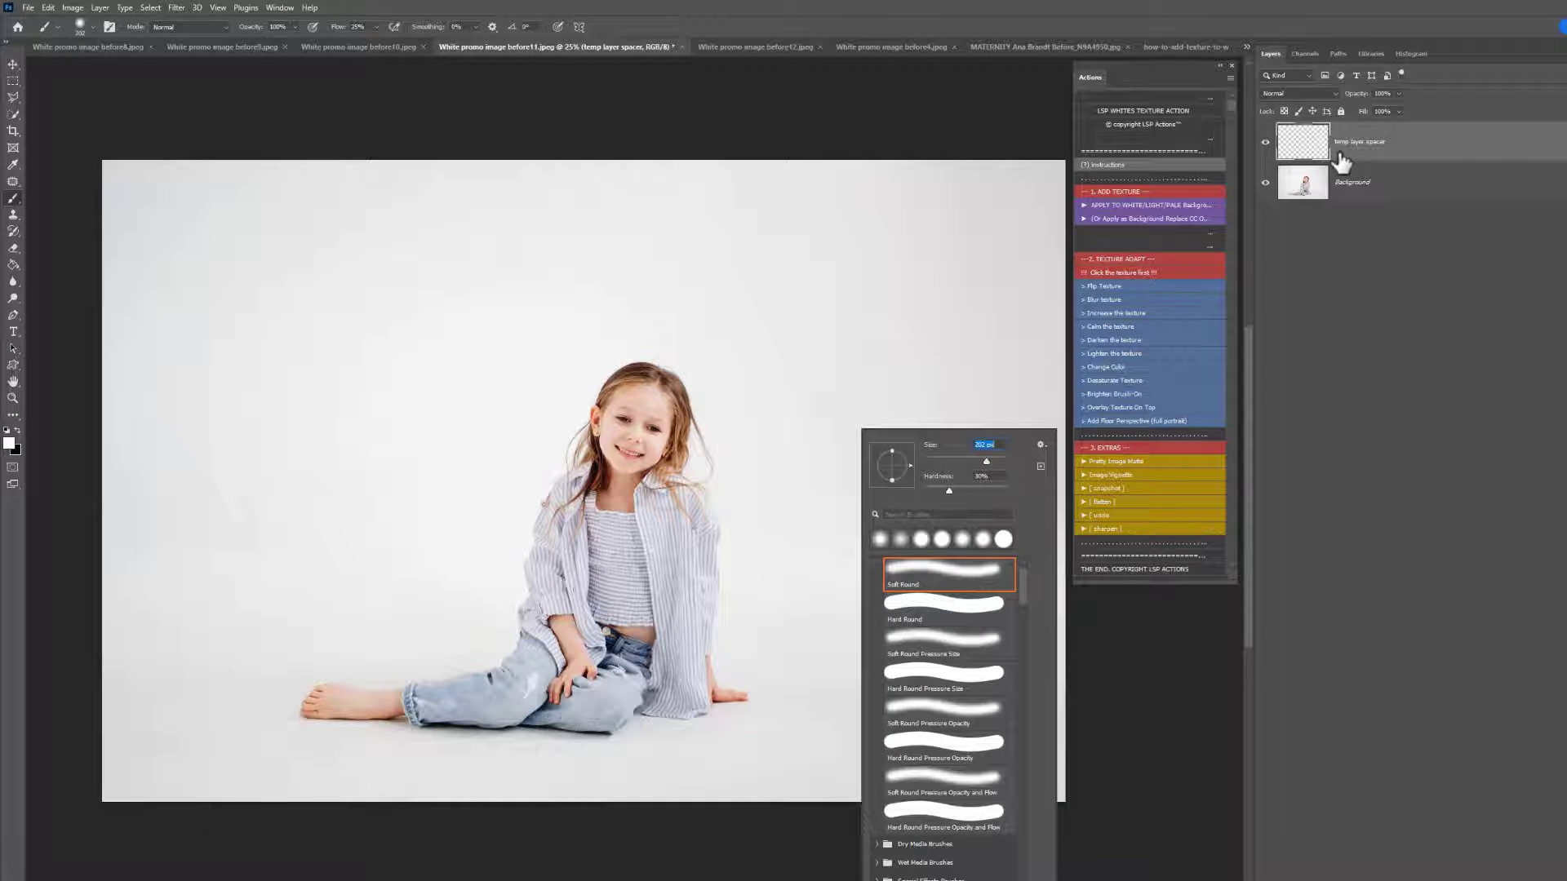
mouse_move(1341, 162)
left_mouse_down()
mouse_move(1382, 154)
mouse_move(1550, 875)
left_mouse_up()
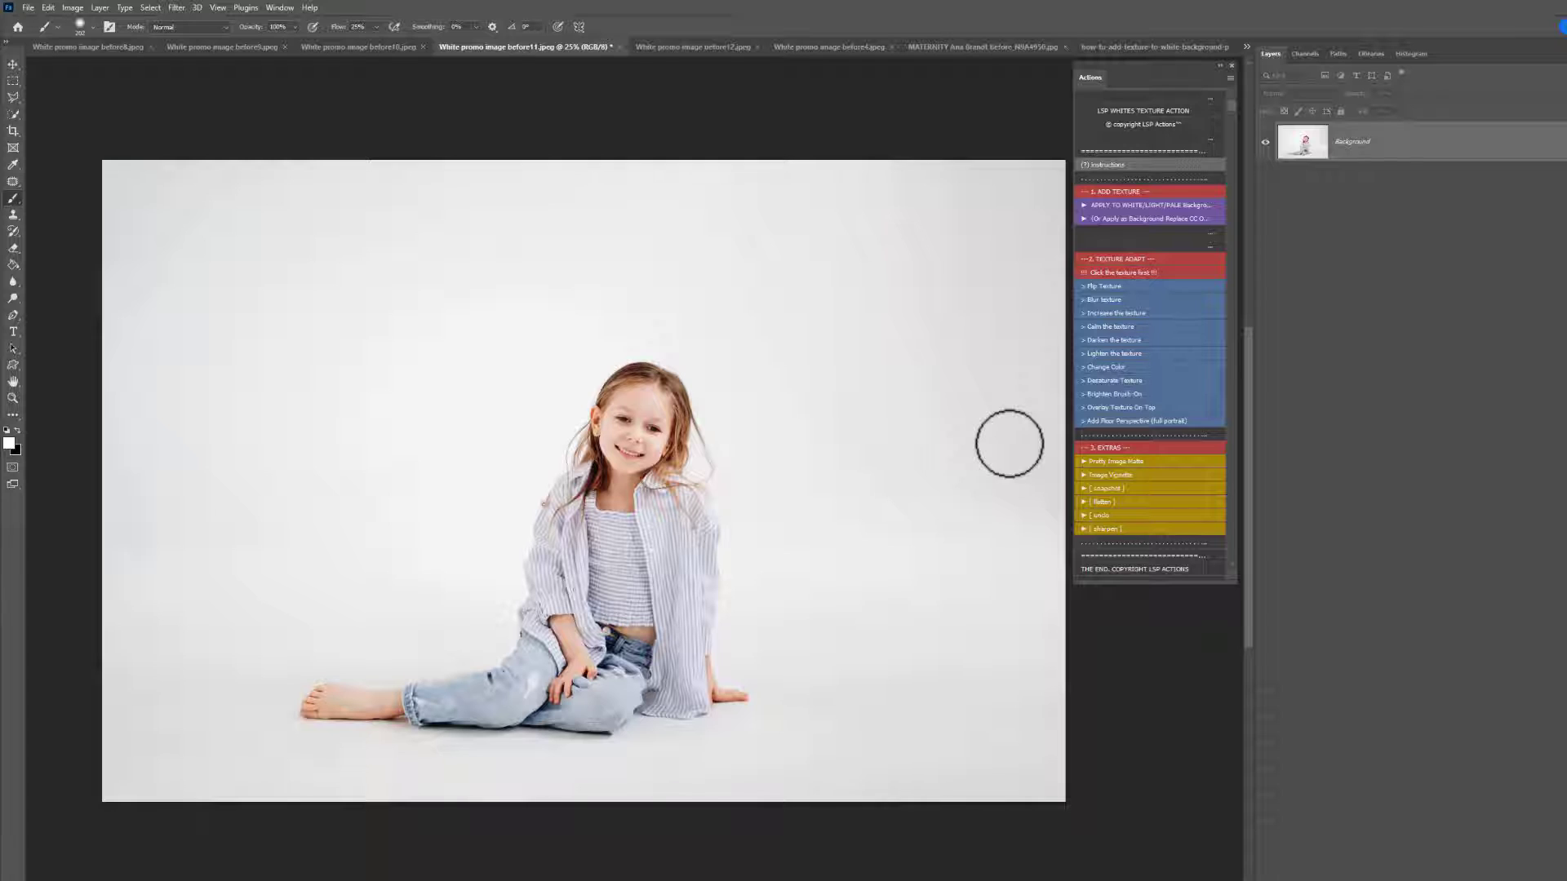
Step: Run the white-background action and place the ART PASTEL PARTY texture over the sitting-girl photo
left_click(1120, 204)
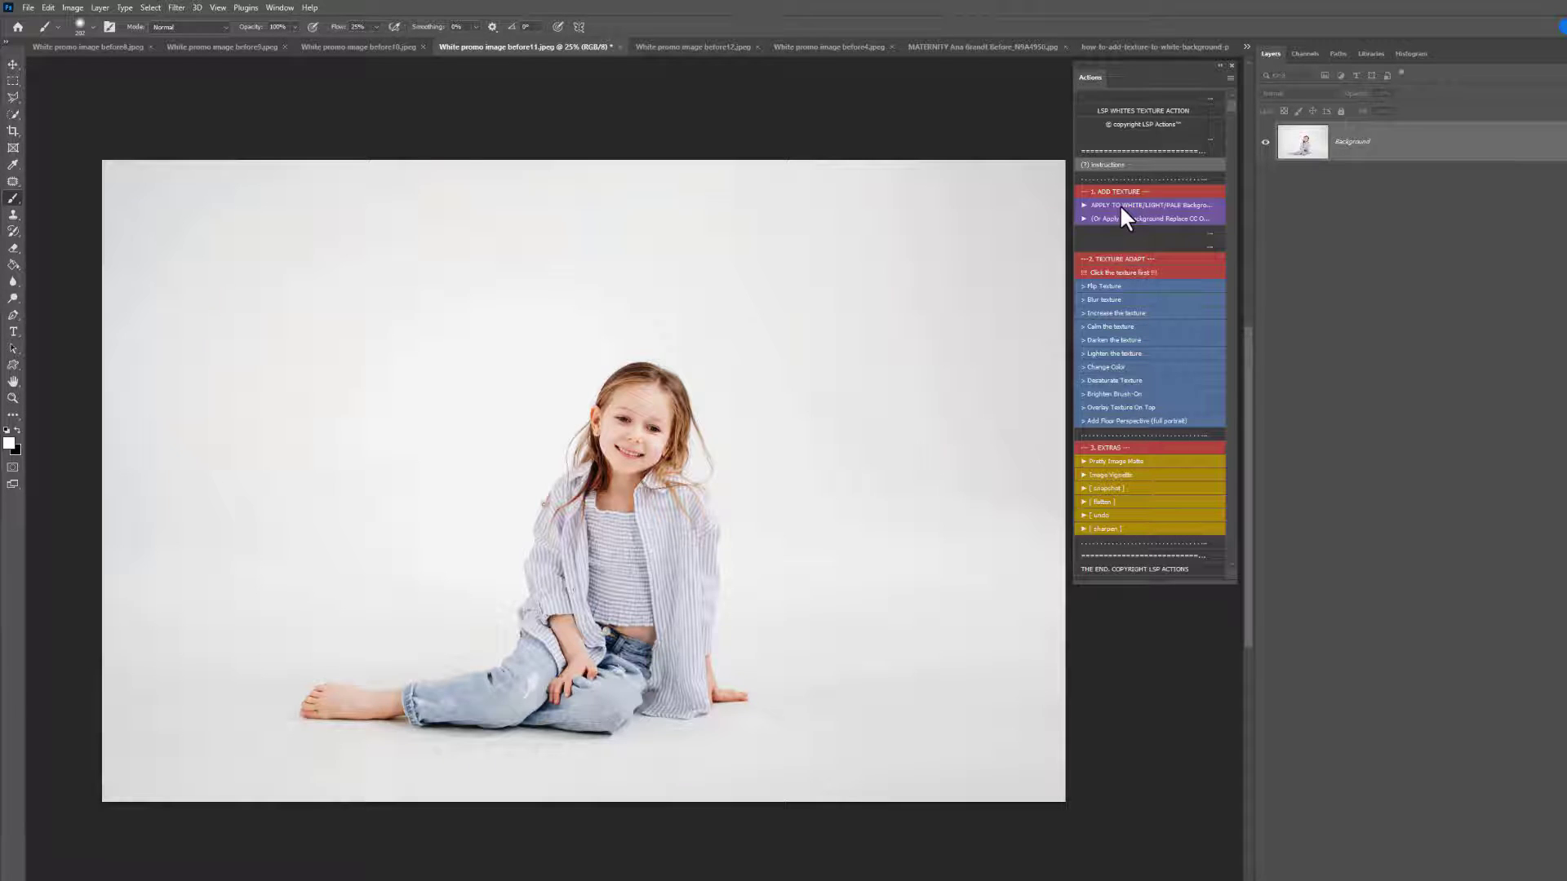
scroll(805, 322, "down", 2)
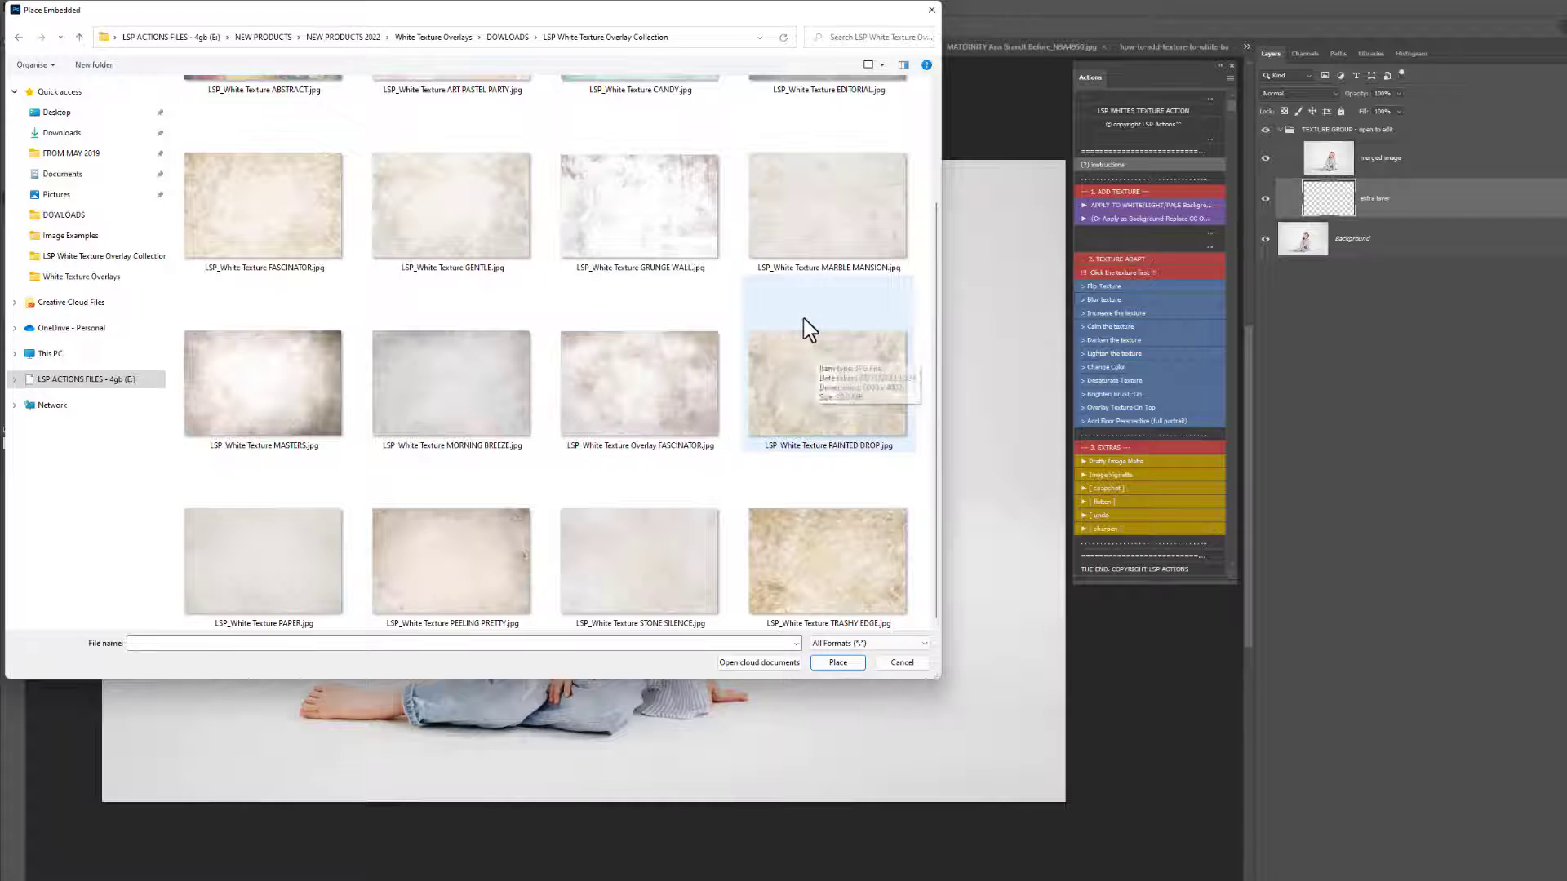
left_click(428, 247)
scroll(420, 244, "up", 2)
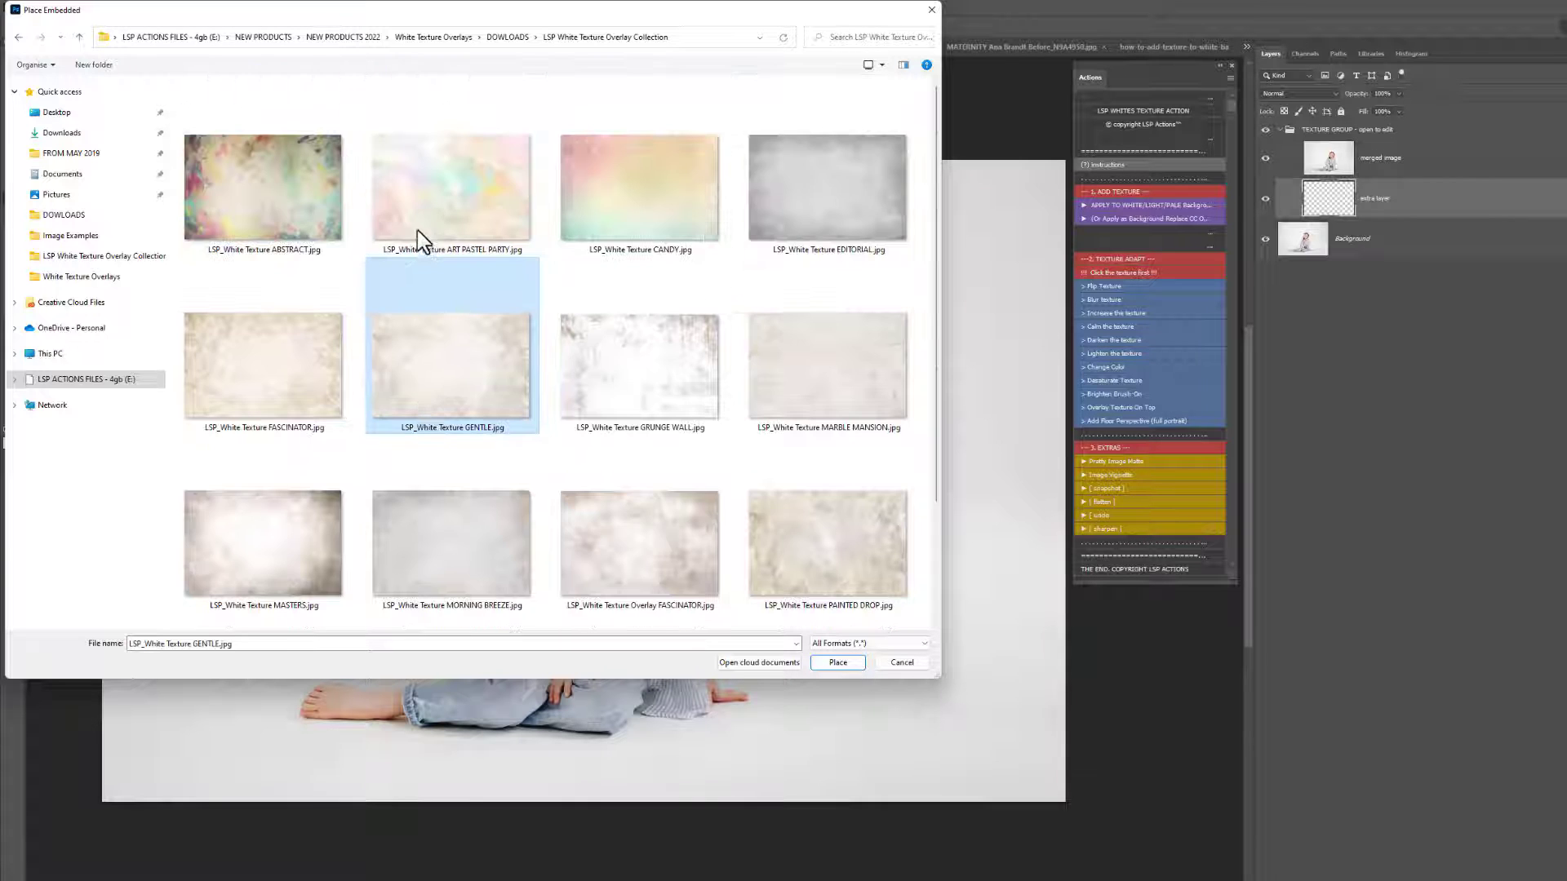
left_click(410, 215)
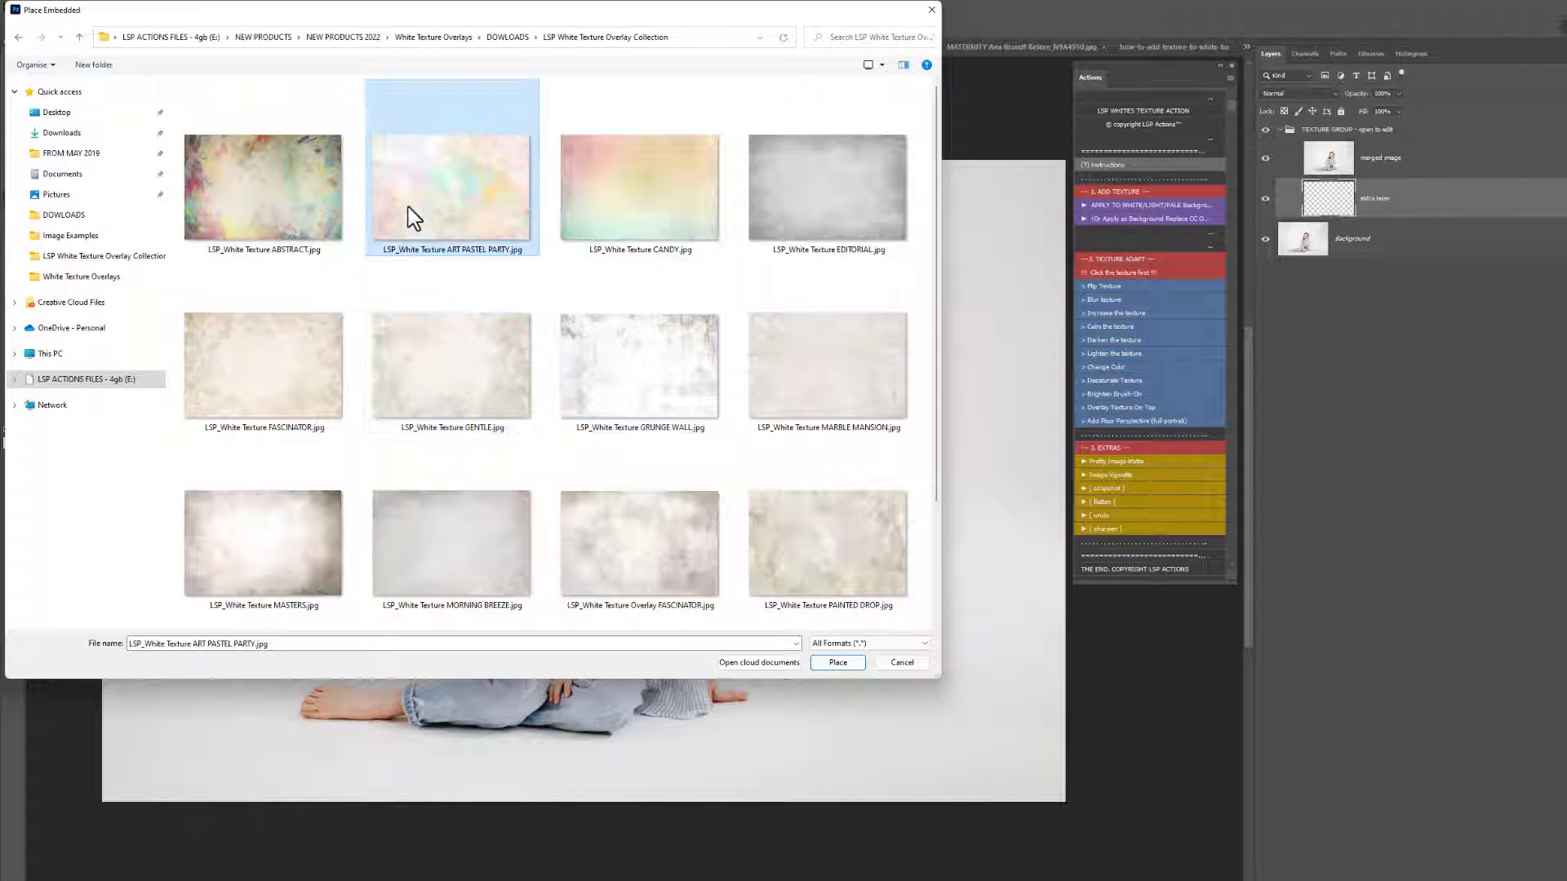
double_click(457, 219)
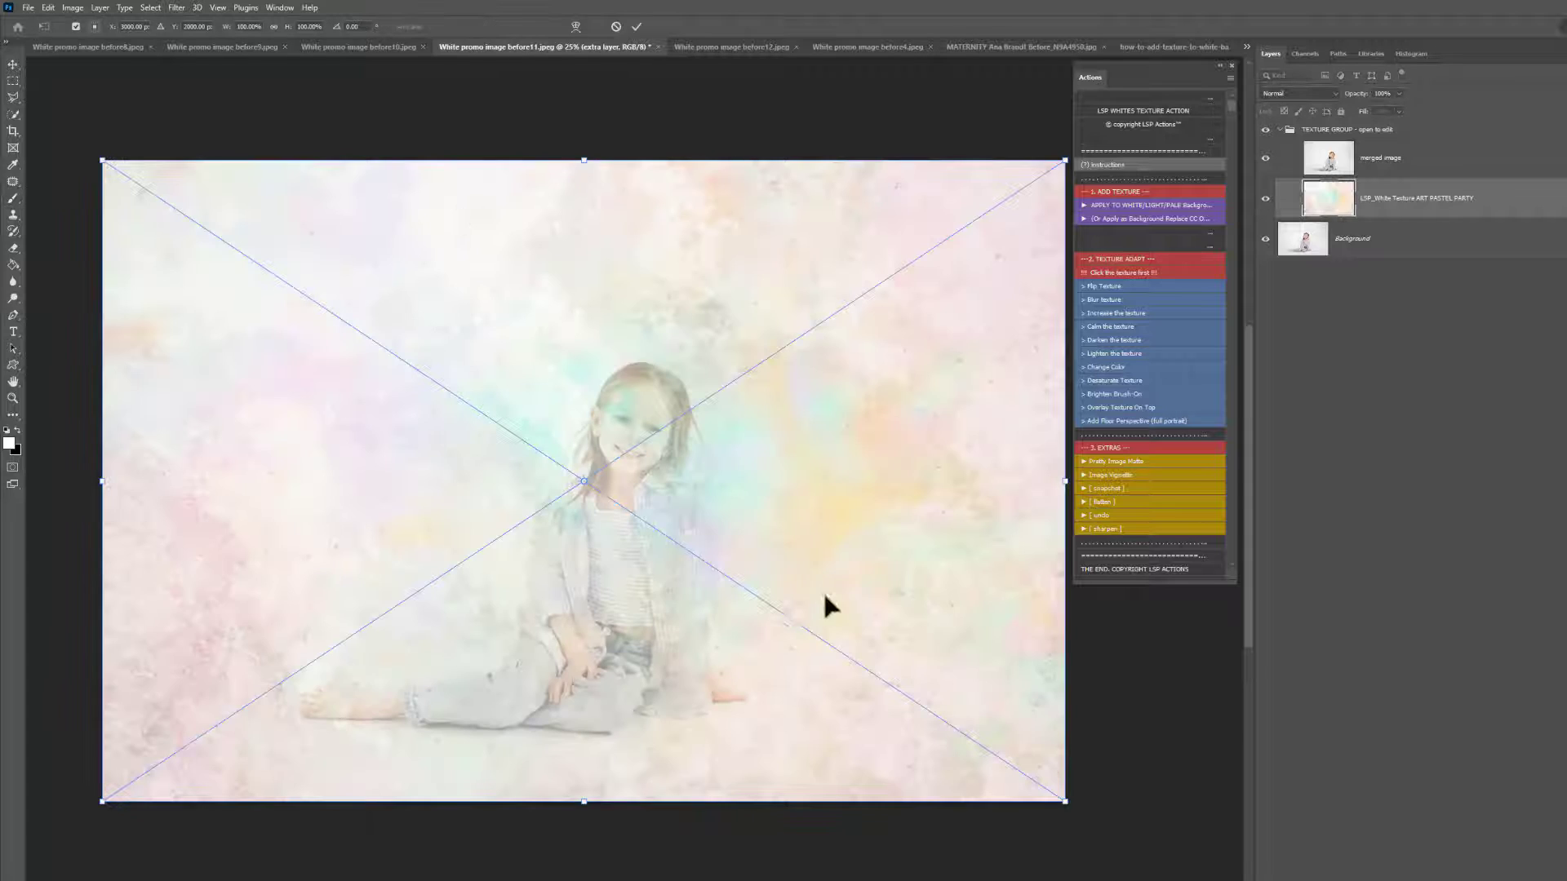
key("Return")
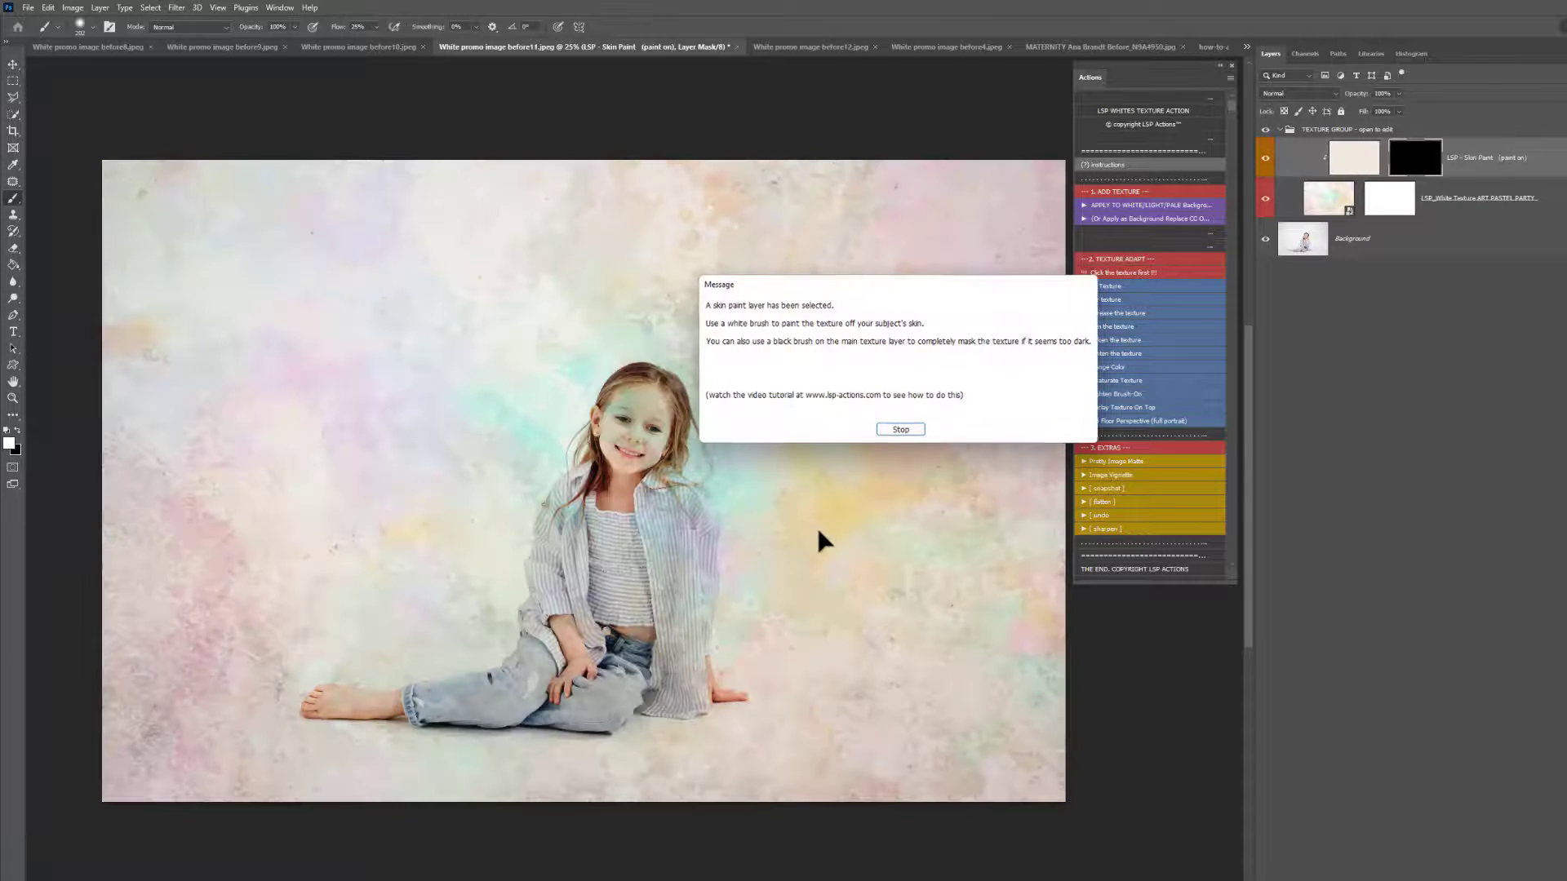
Step: Select the girl and fill her silhouette white on the Skin Paint mask, with a 480 px brush
left_click(894, 430)
left_click(1306, 243)
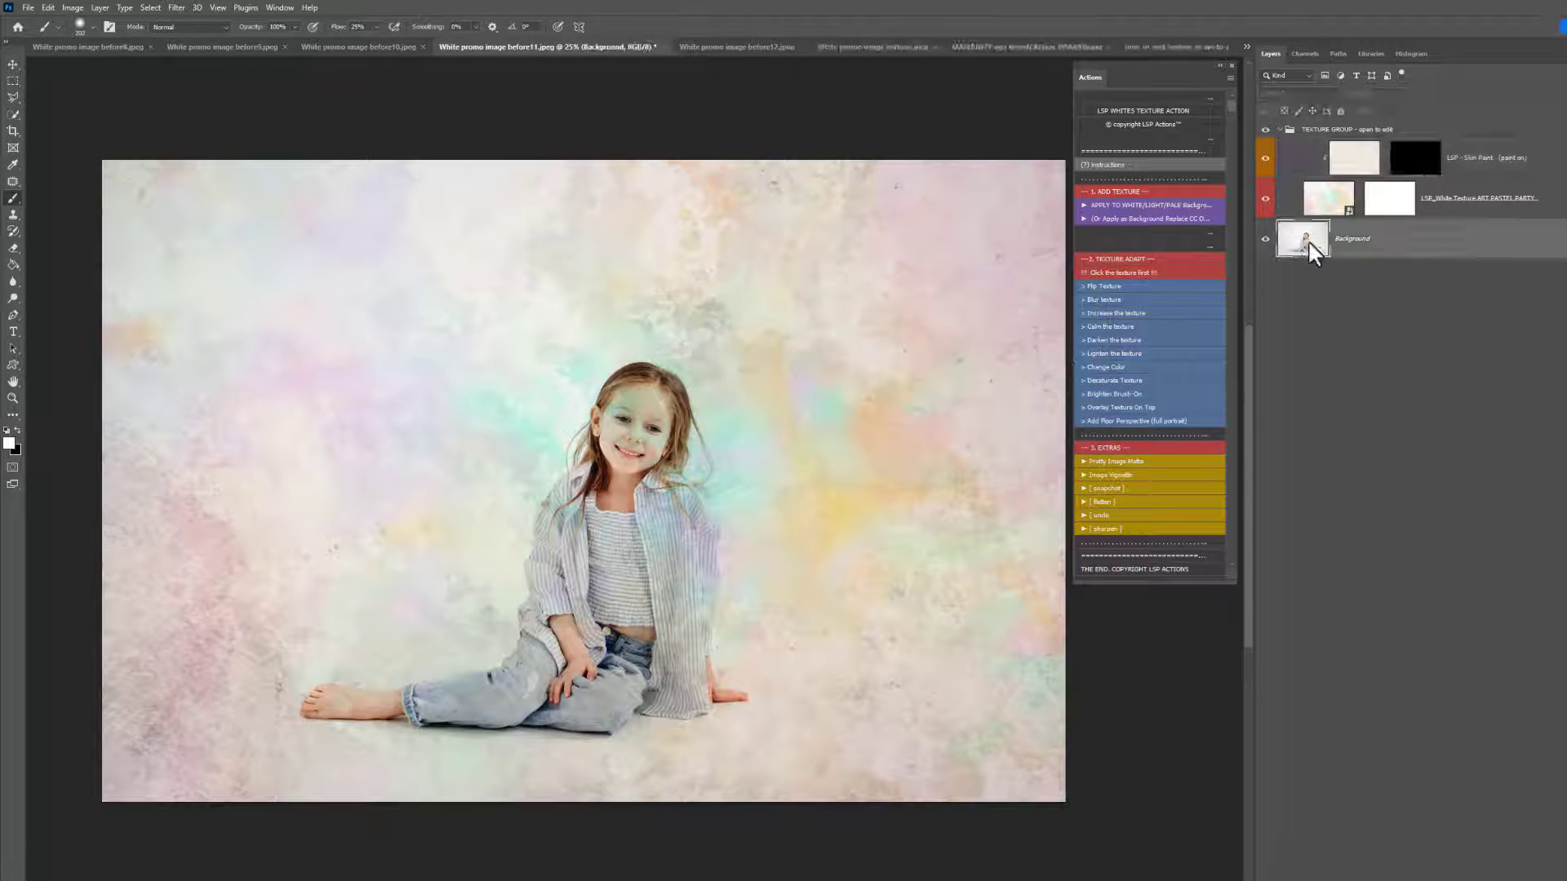
key("w")
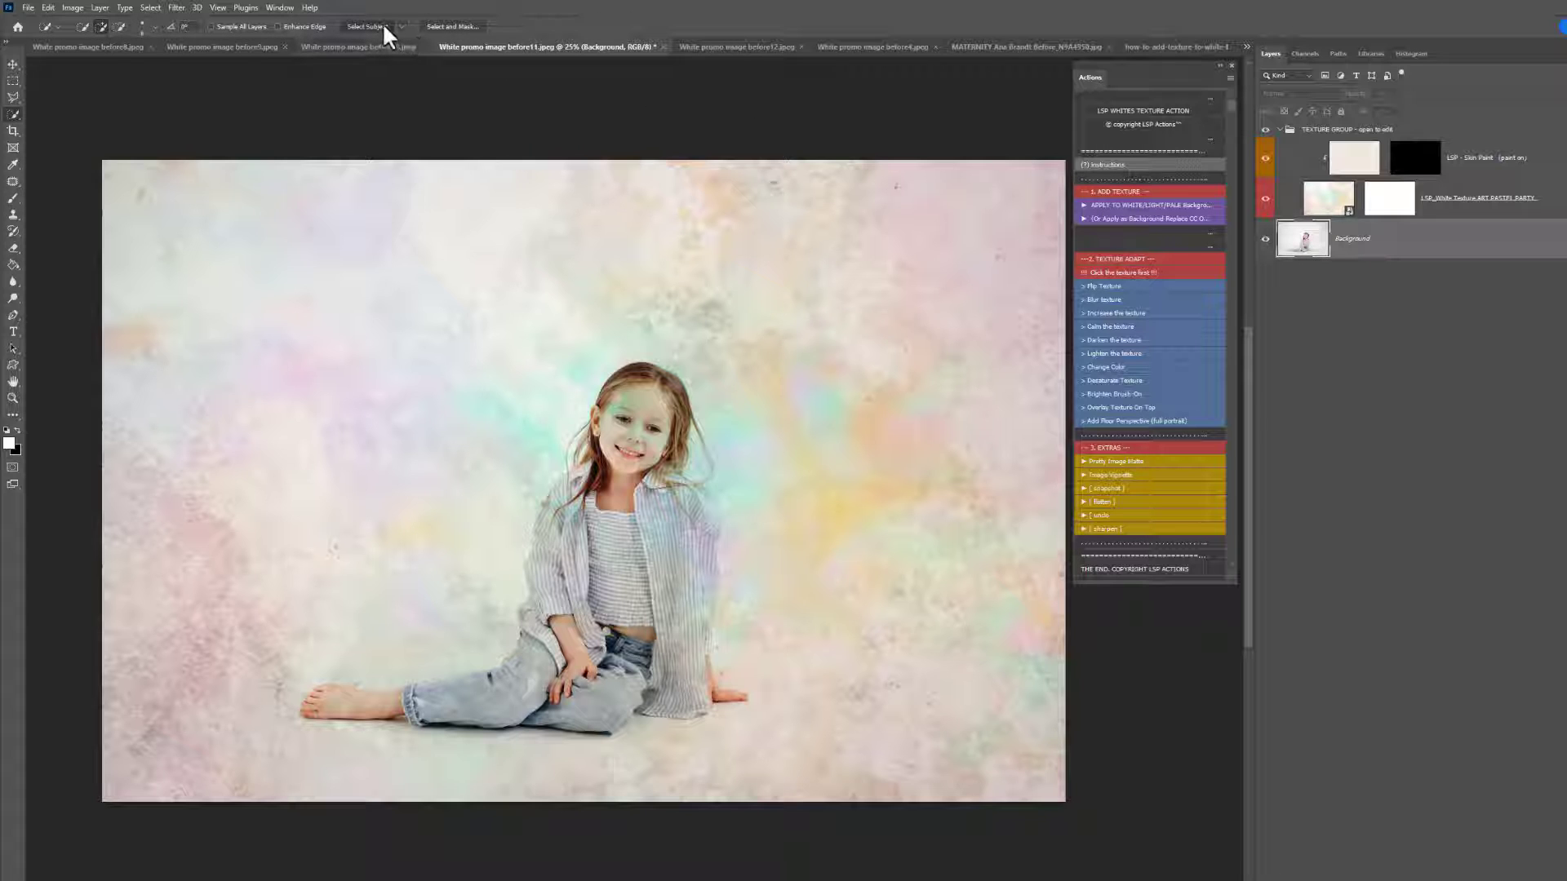
left_click(1399, 163)
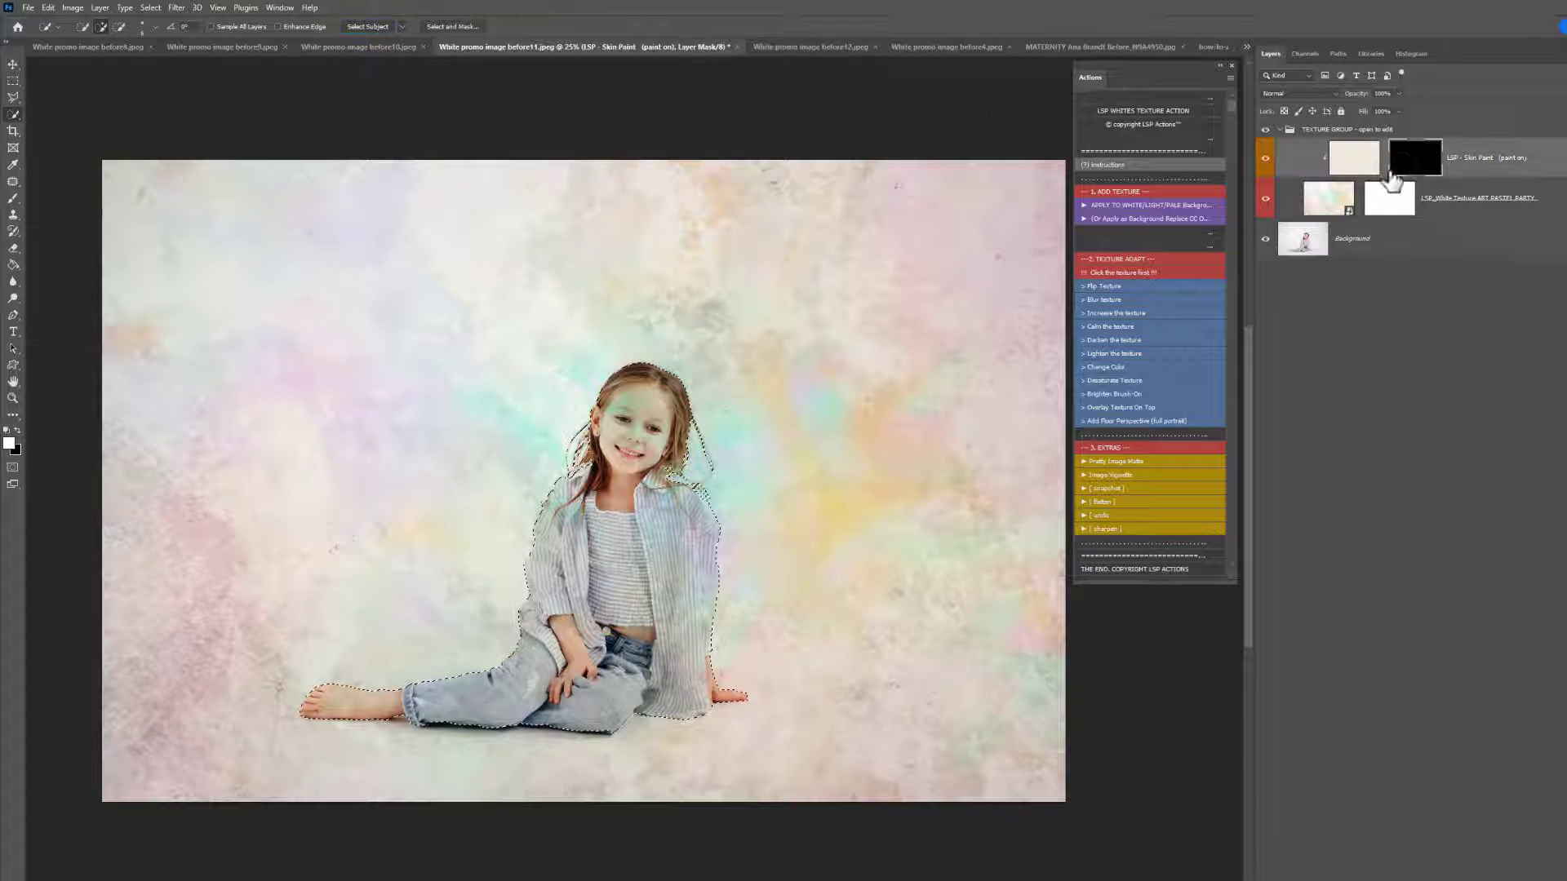
key("b")
right_click(617, 472)
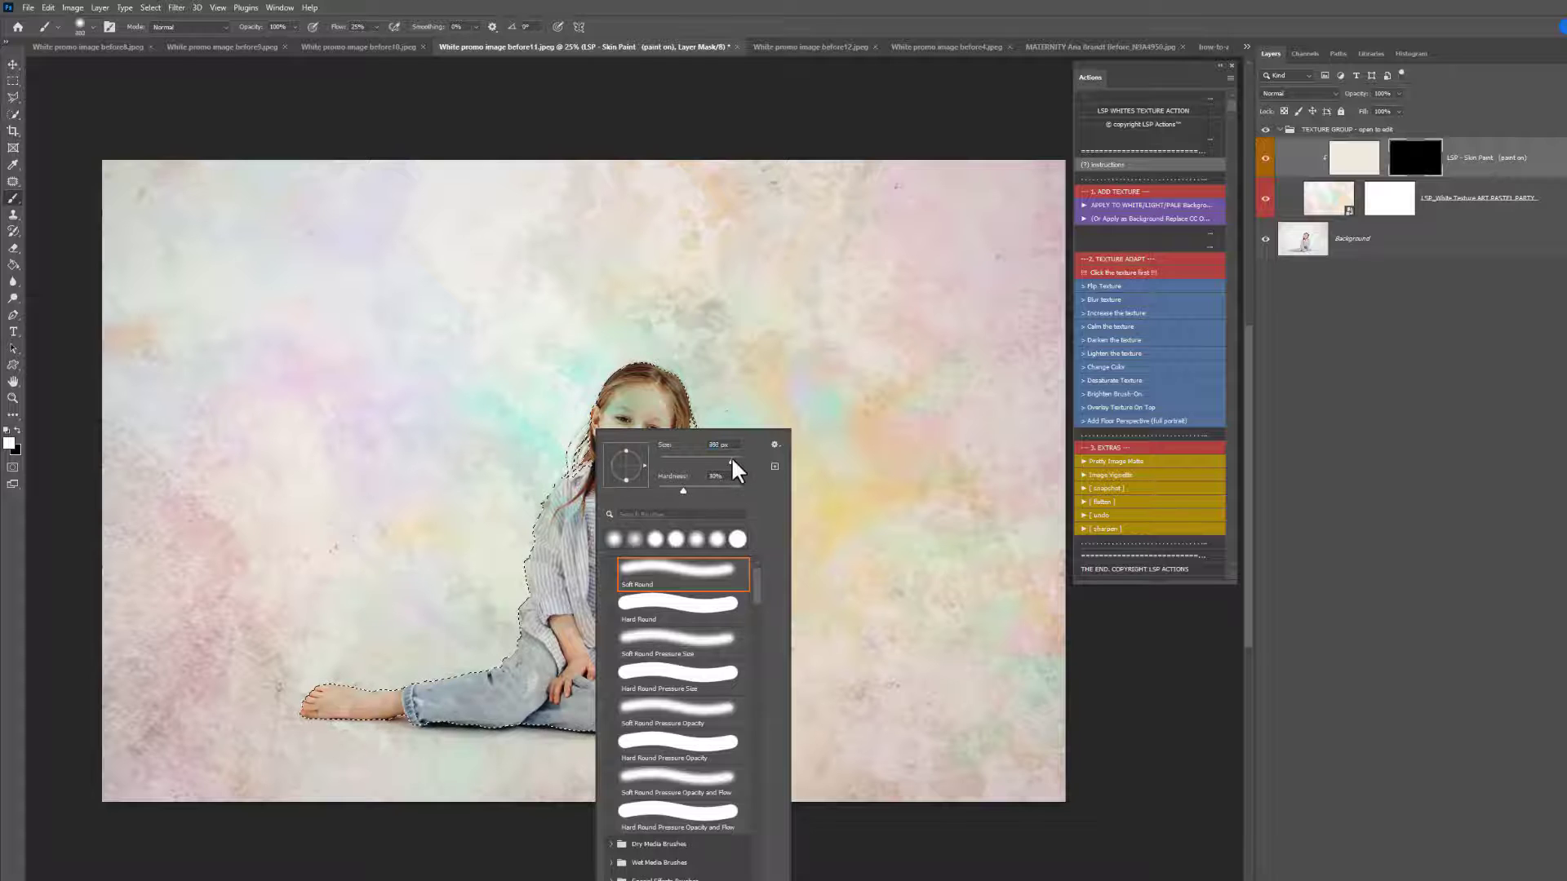
left_click_drag(733, 459, 741, 459)
key("Return")
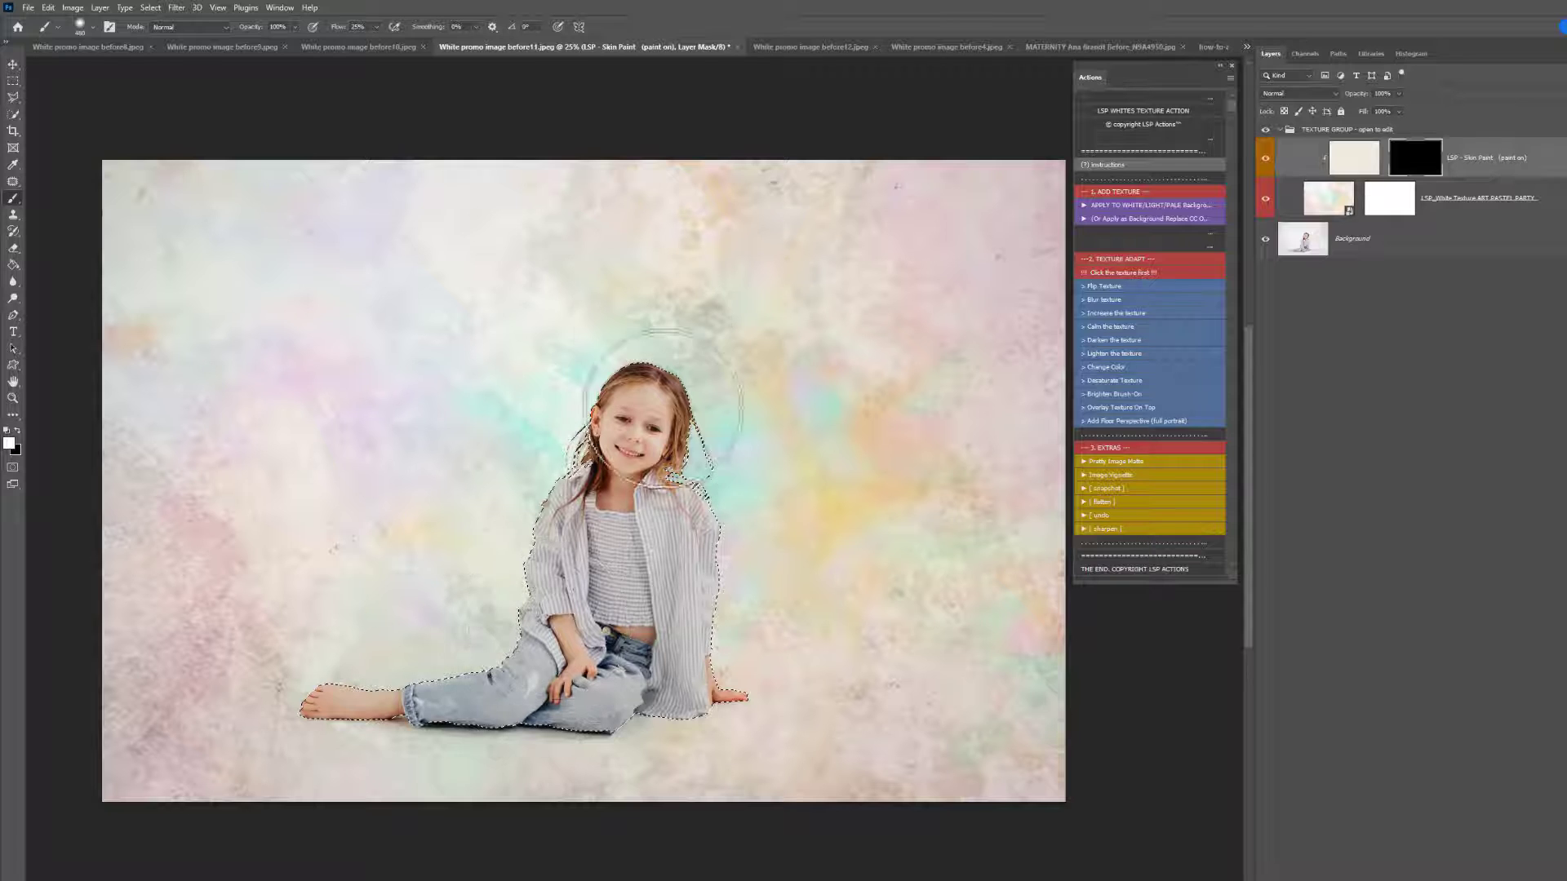
key("alt+BackSpace")
key("ctrl+d")
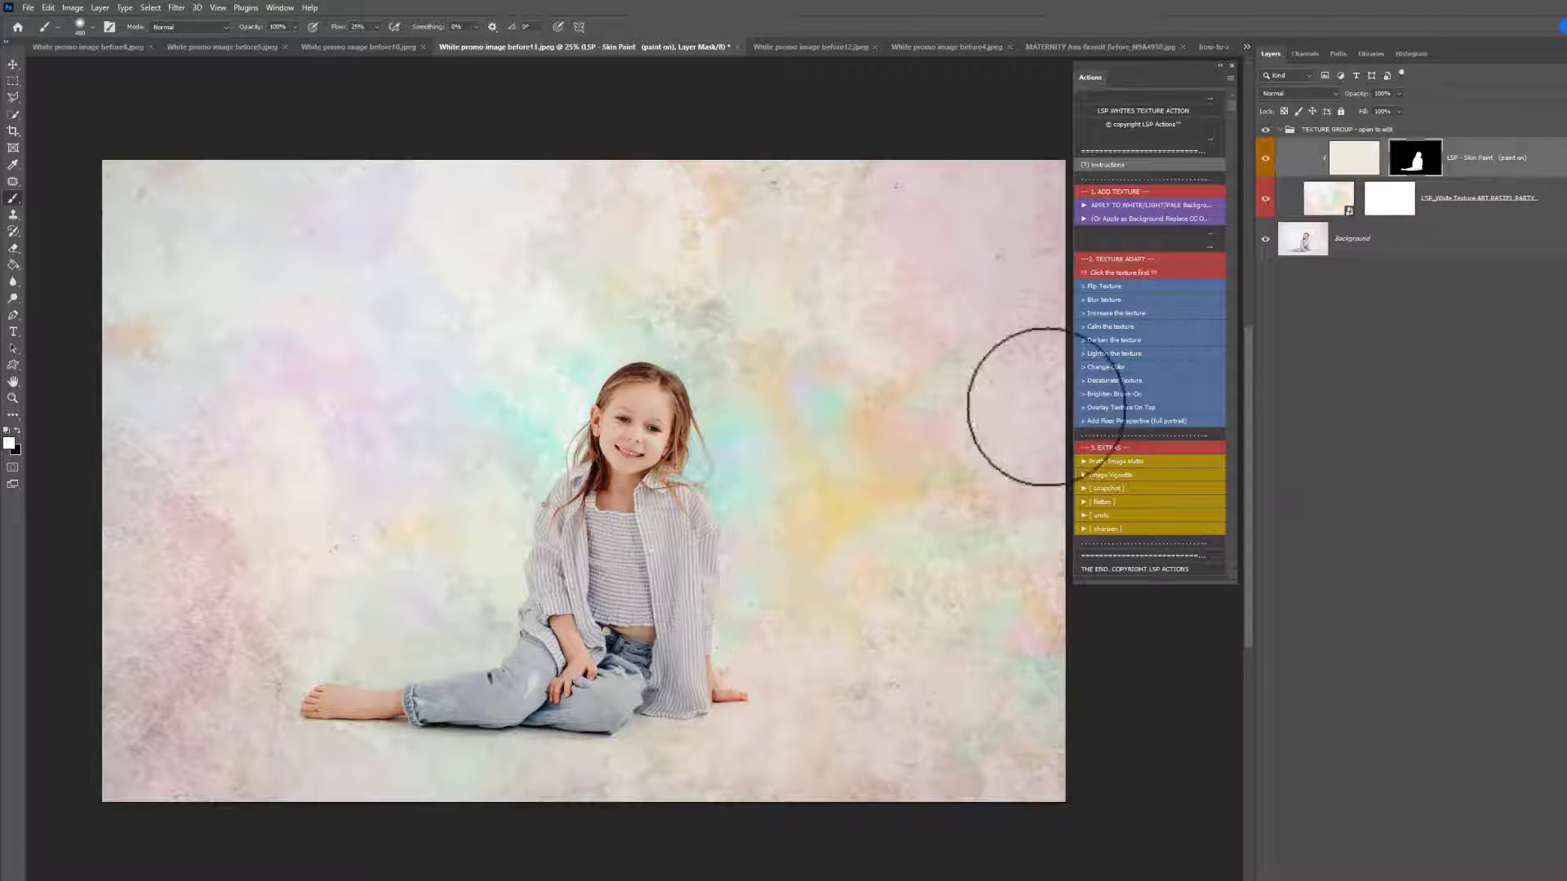
left_click(1324, 200)
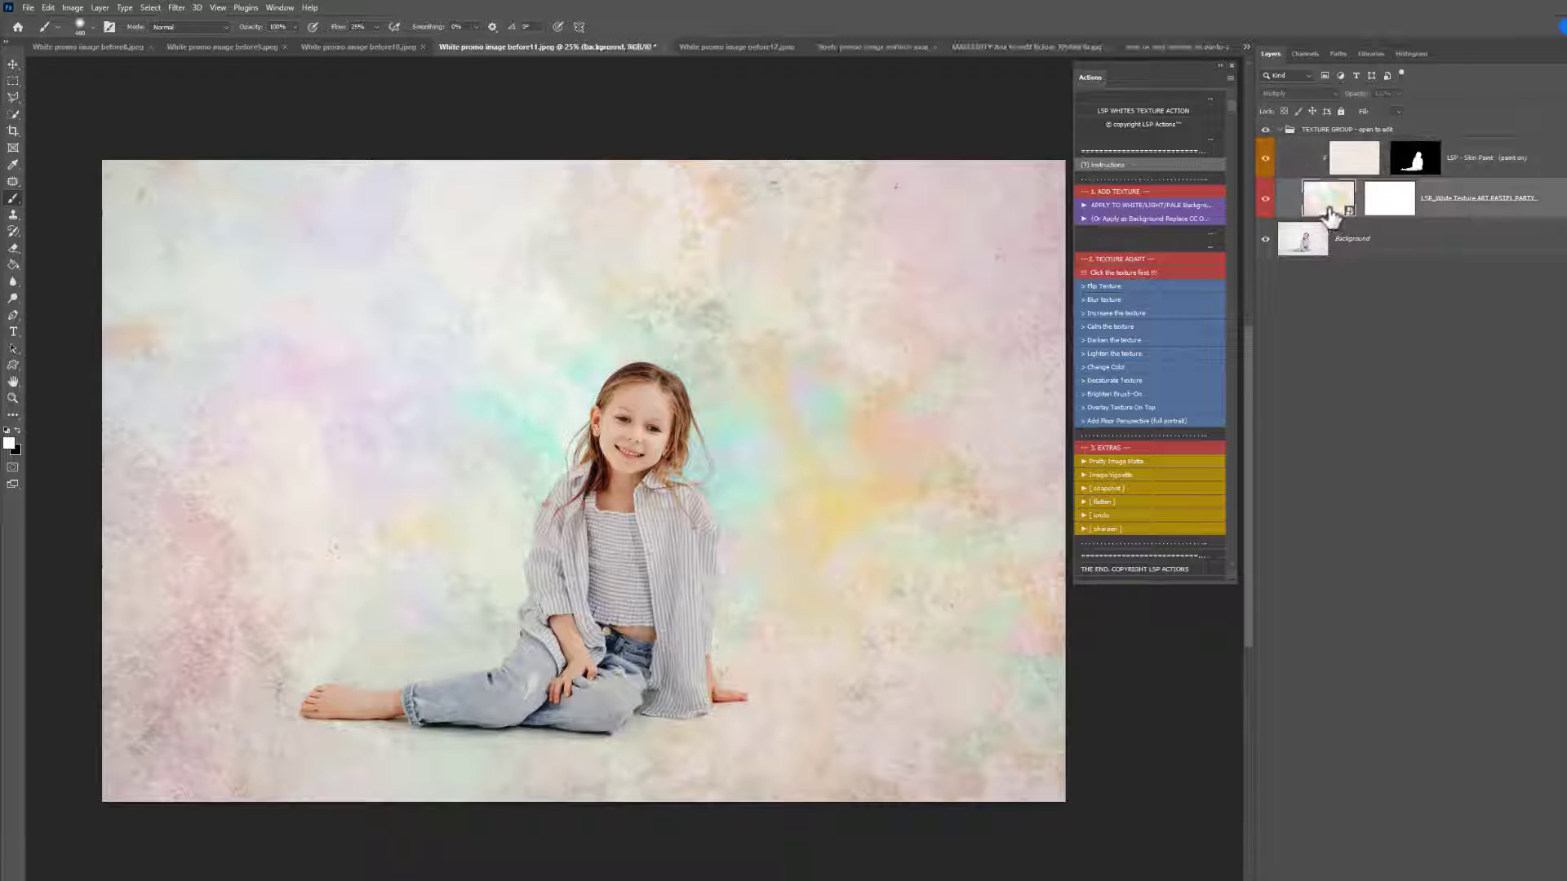
Step: Marquee the lower image and stretch it with Add Floor Perspective into a receding floor
left_click(1118, 421)
left_click(857, 377)
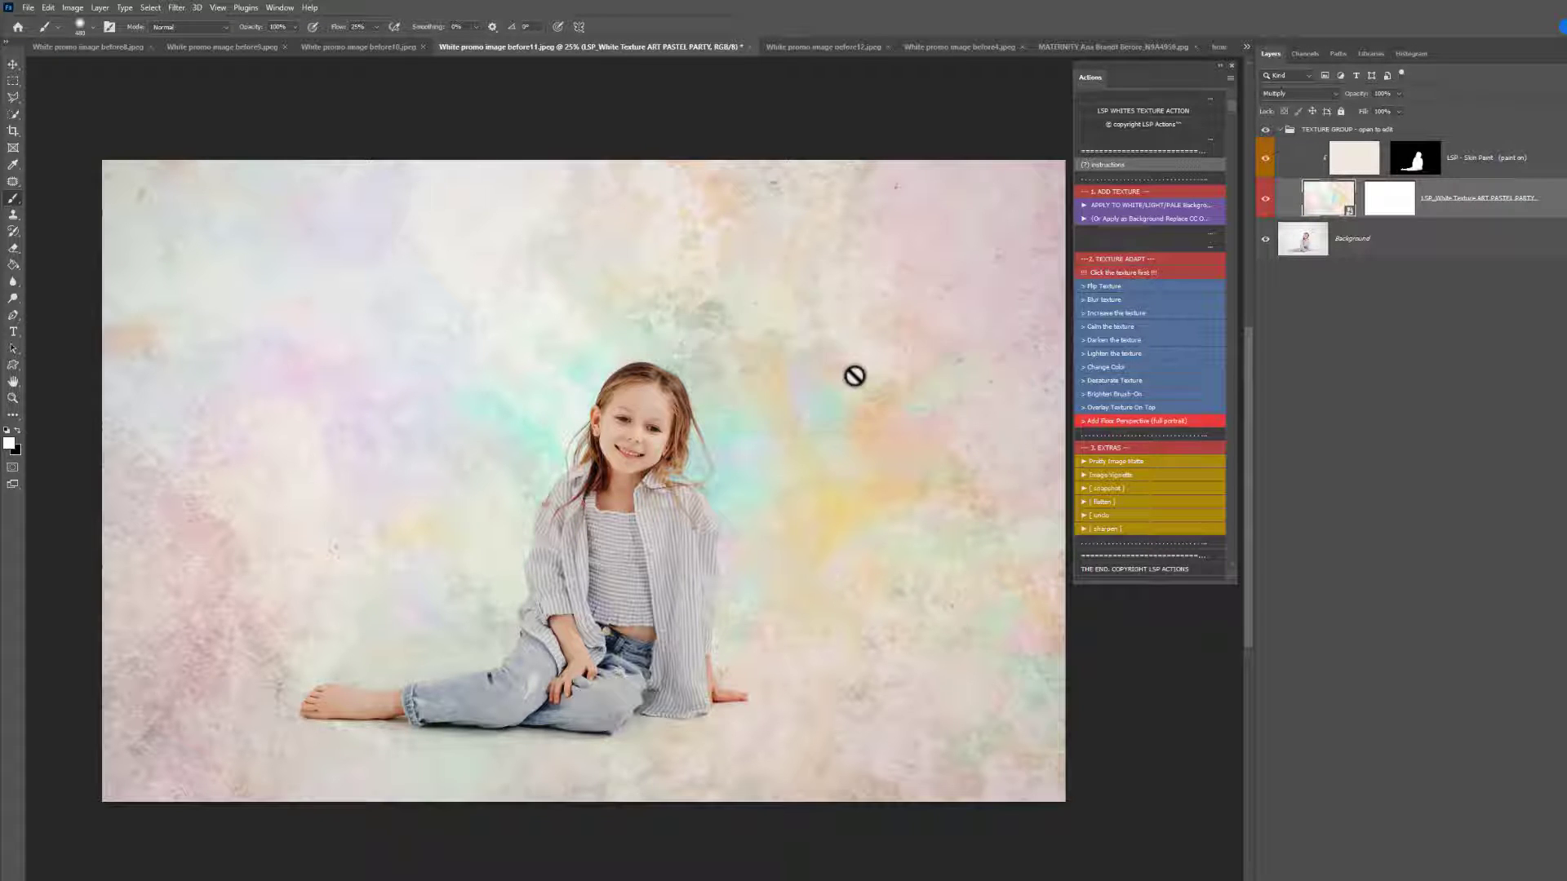
left_click(16, 80)
left_click_drag(1058, 797, 171, 616)
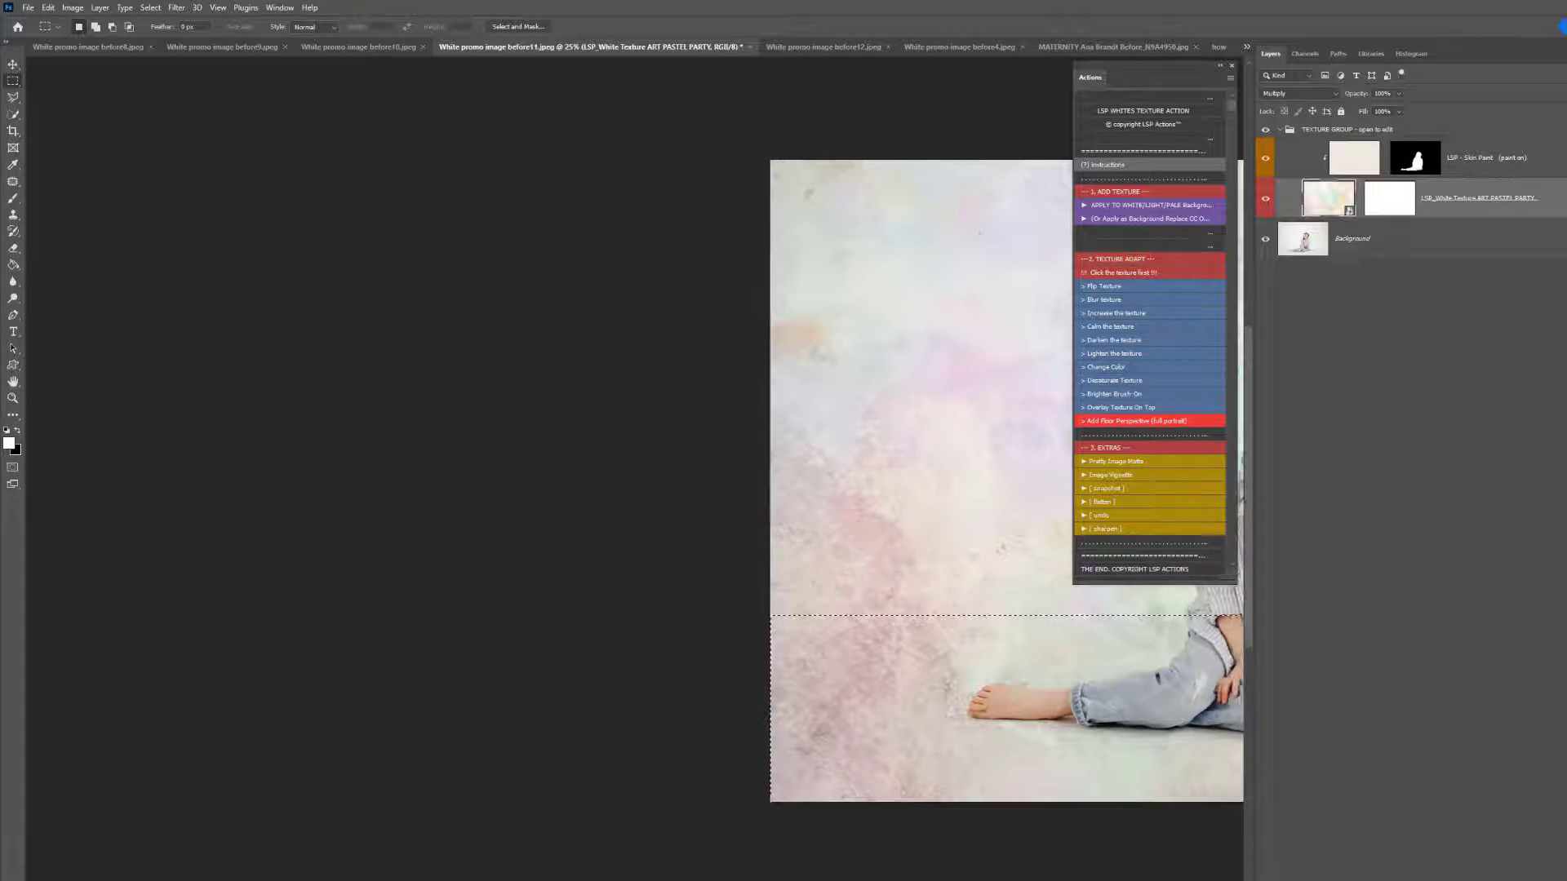
scroll(1055, 493, "left", 10)
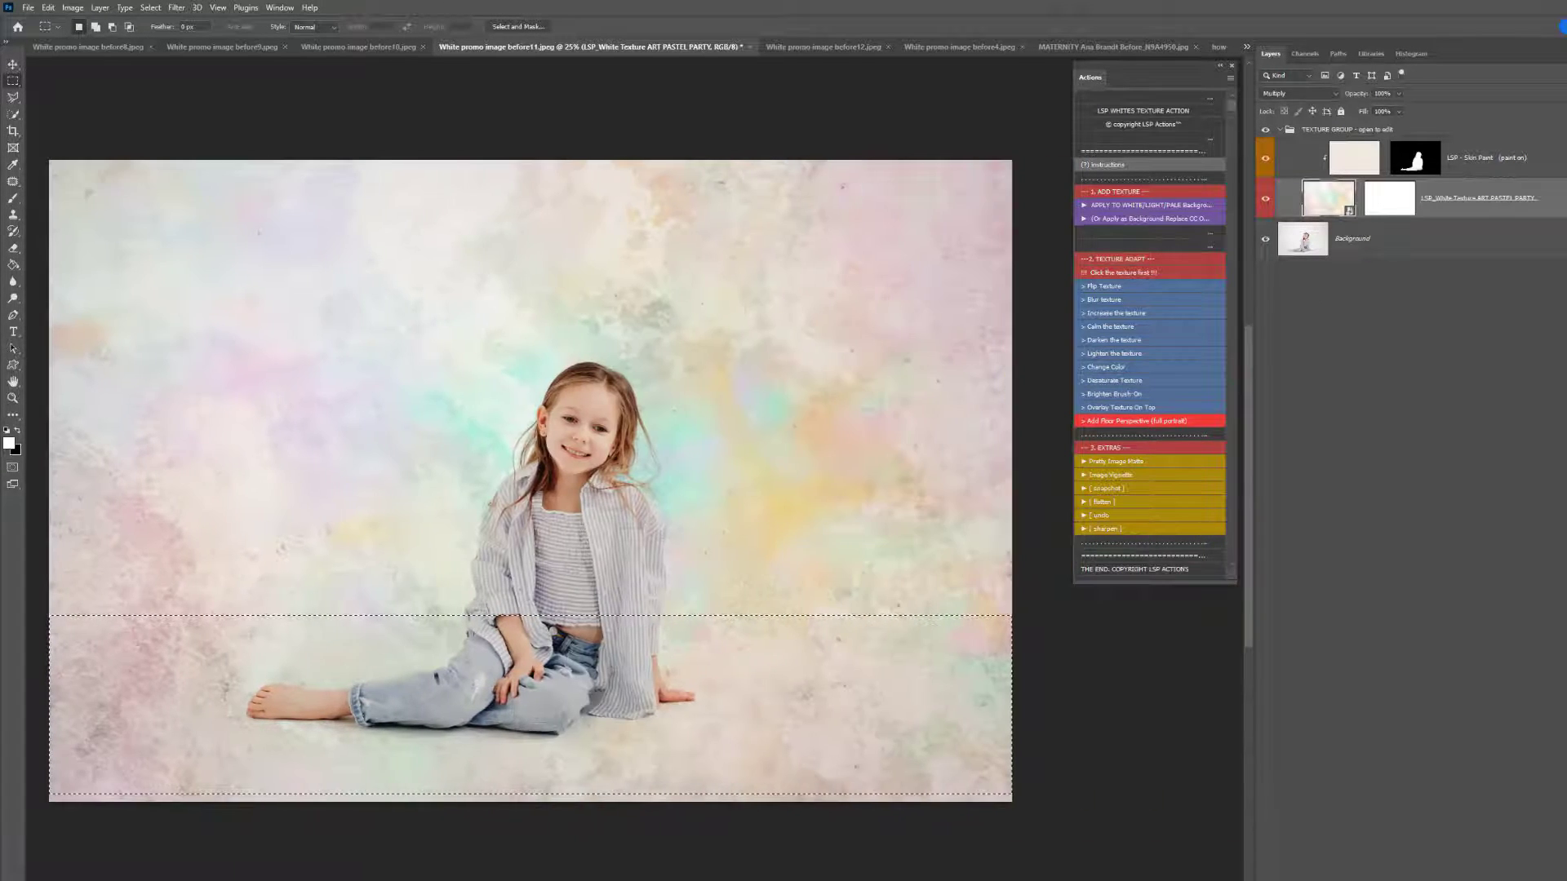
left_click(1124, 420)
left_click_drag(1014, 799, 1309, 736)
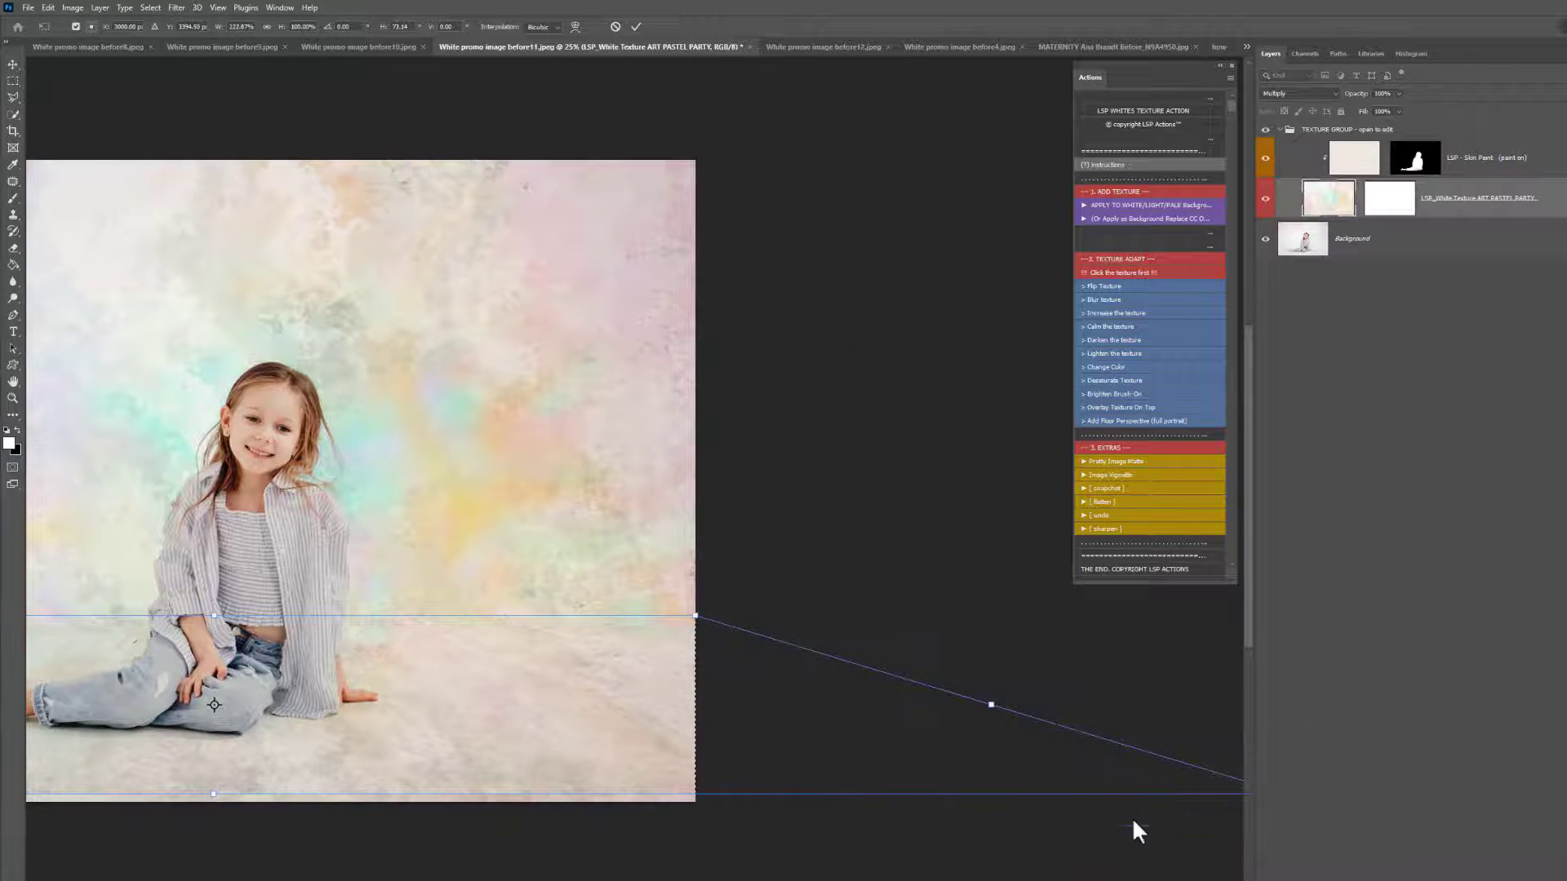
scroll(694, 566, "left", 2)
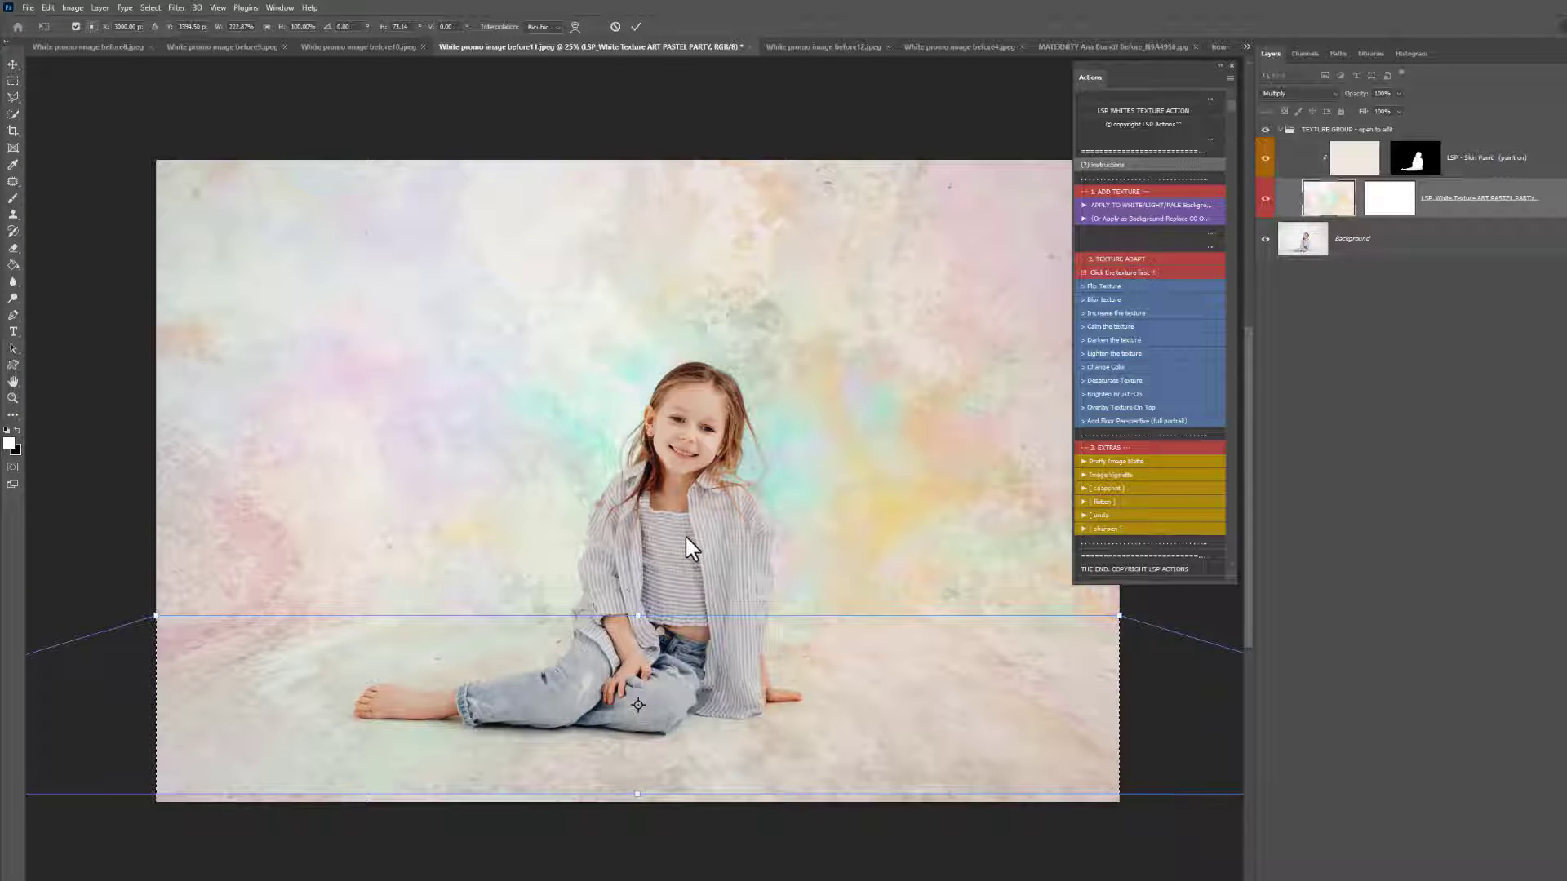
key("Return")
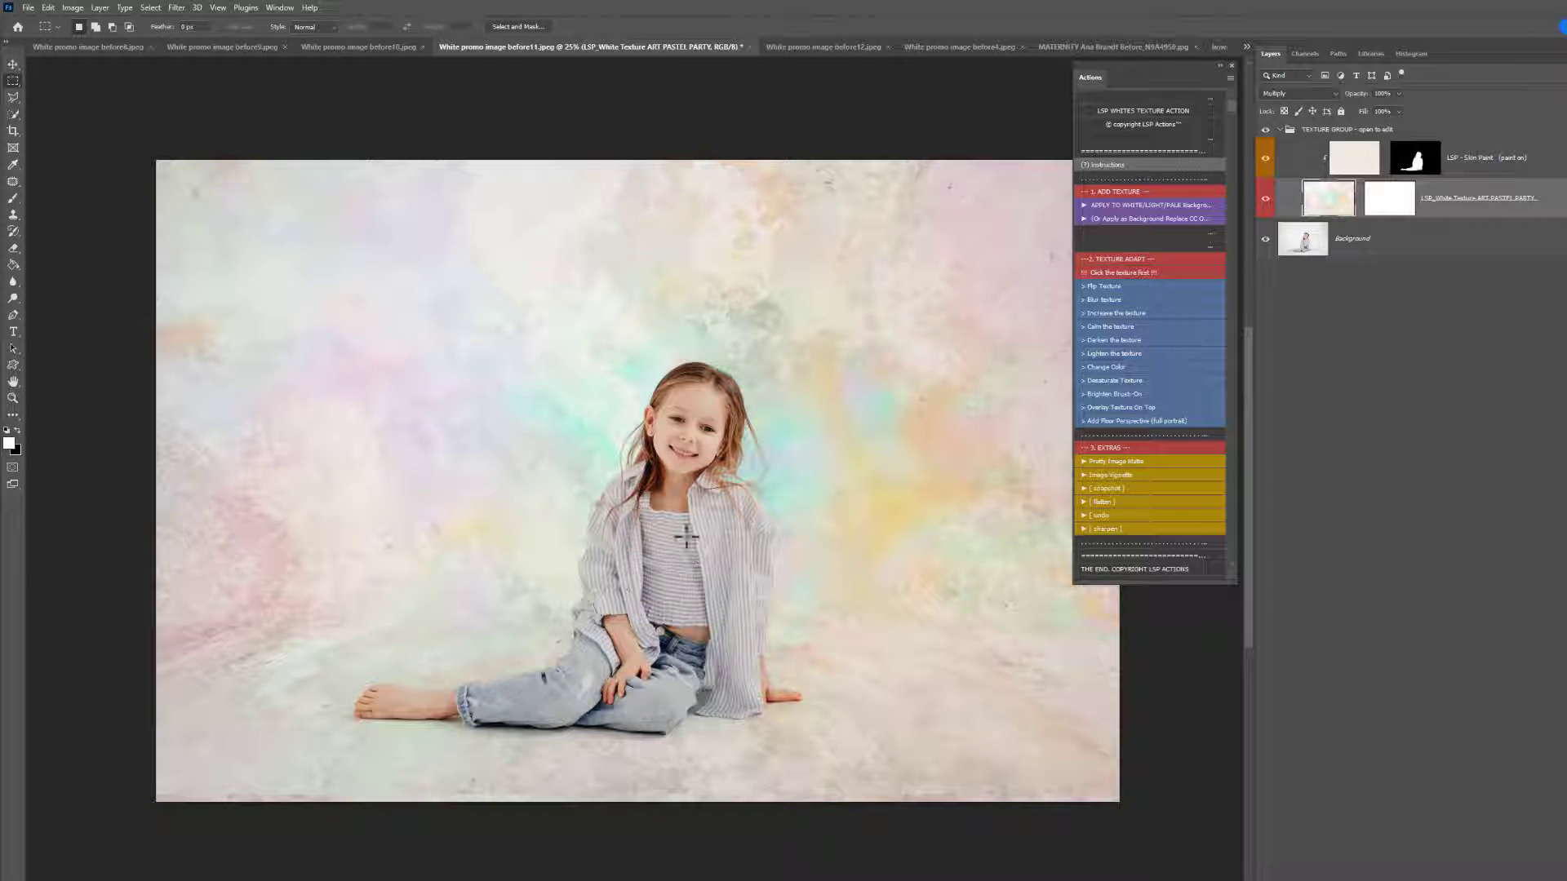
Step: Select the girl and paint black on the pastel texture's mask over her clothes and legs
left_click(1266, 133)
left_click(1266, 133)
left_click(1266, 133)
left_click(1267, 133)
left_click(1414, 160, "ctrl")
left_click(1387, 199)
key("b")
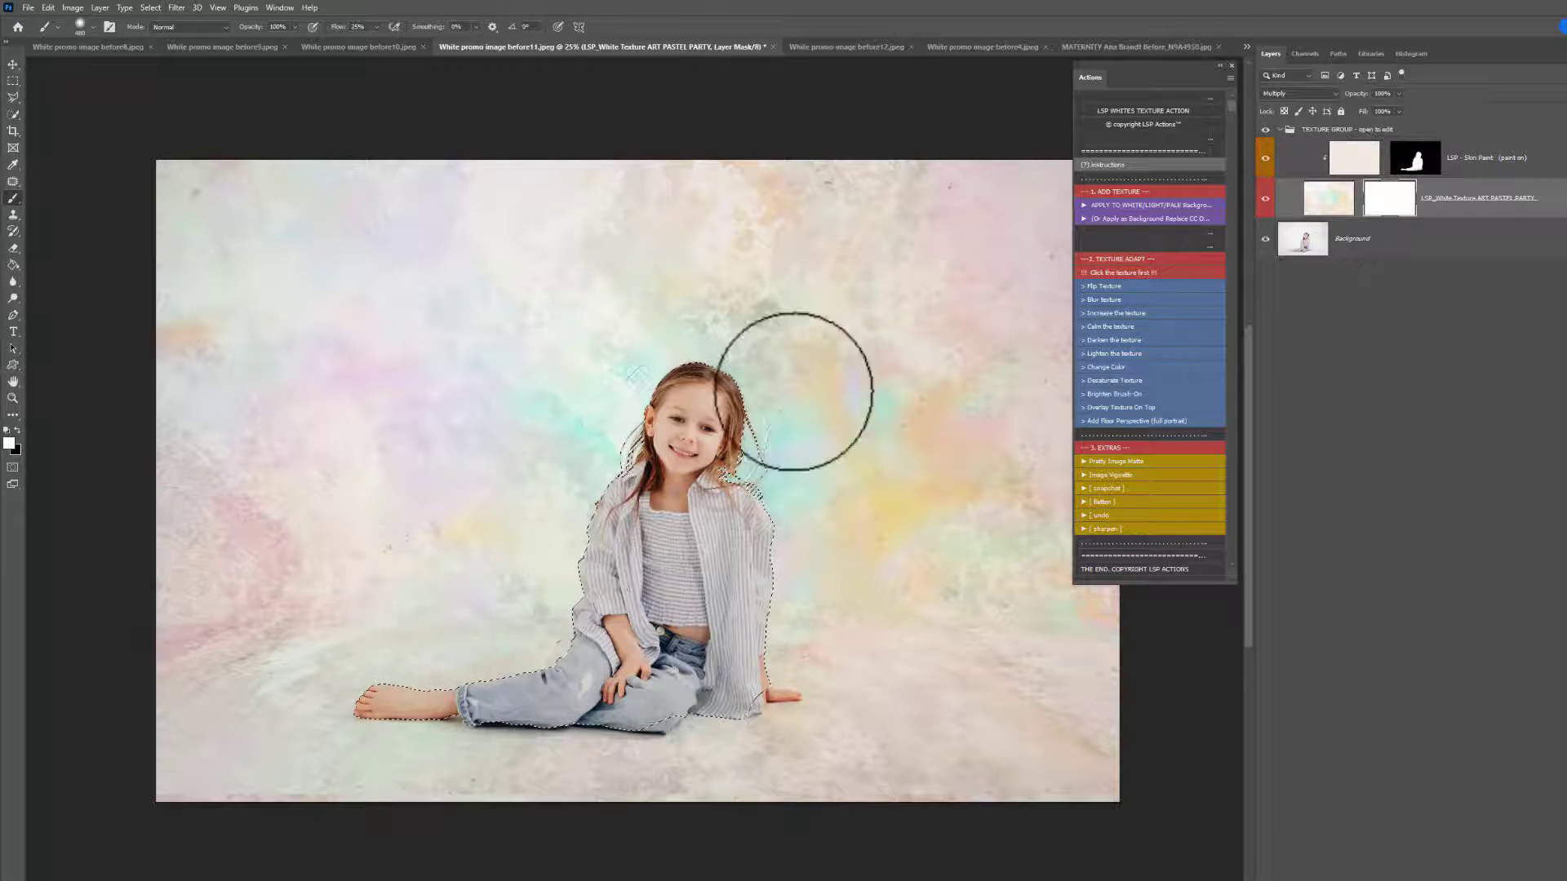
key("x")
mouse_move(794, 391)
left_mouse_down()
mouse_move(688, 428)
mouse_move(678, 409)
mouse_move(670, 558)
mouse_move(602, 704)
mouse_move(470, 715)
left_mouse_up()
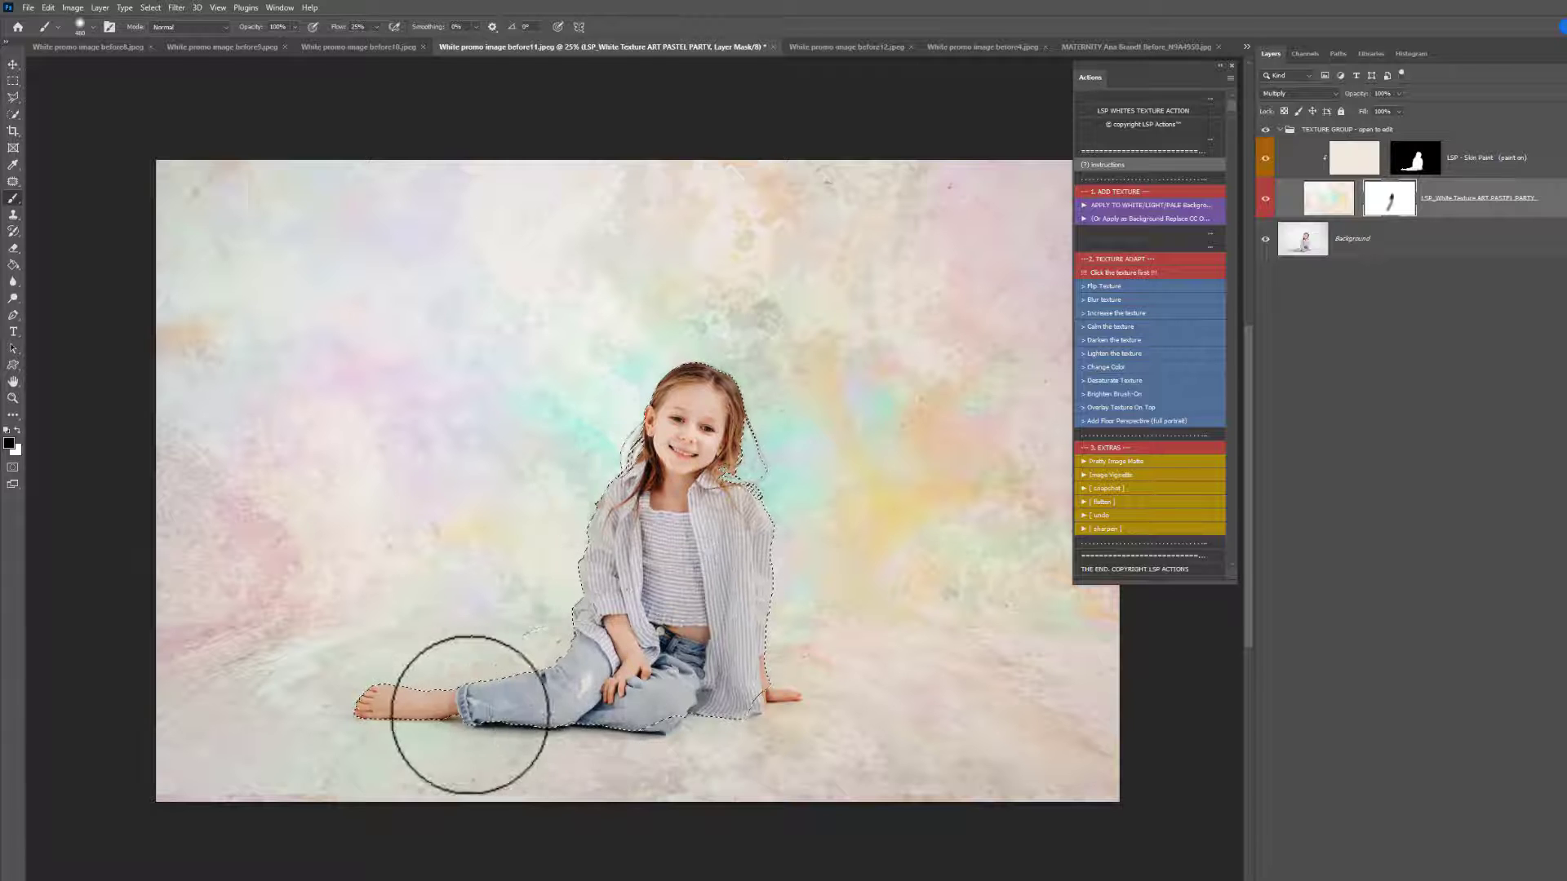
key("x")
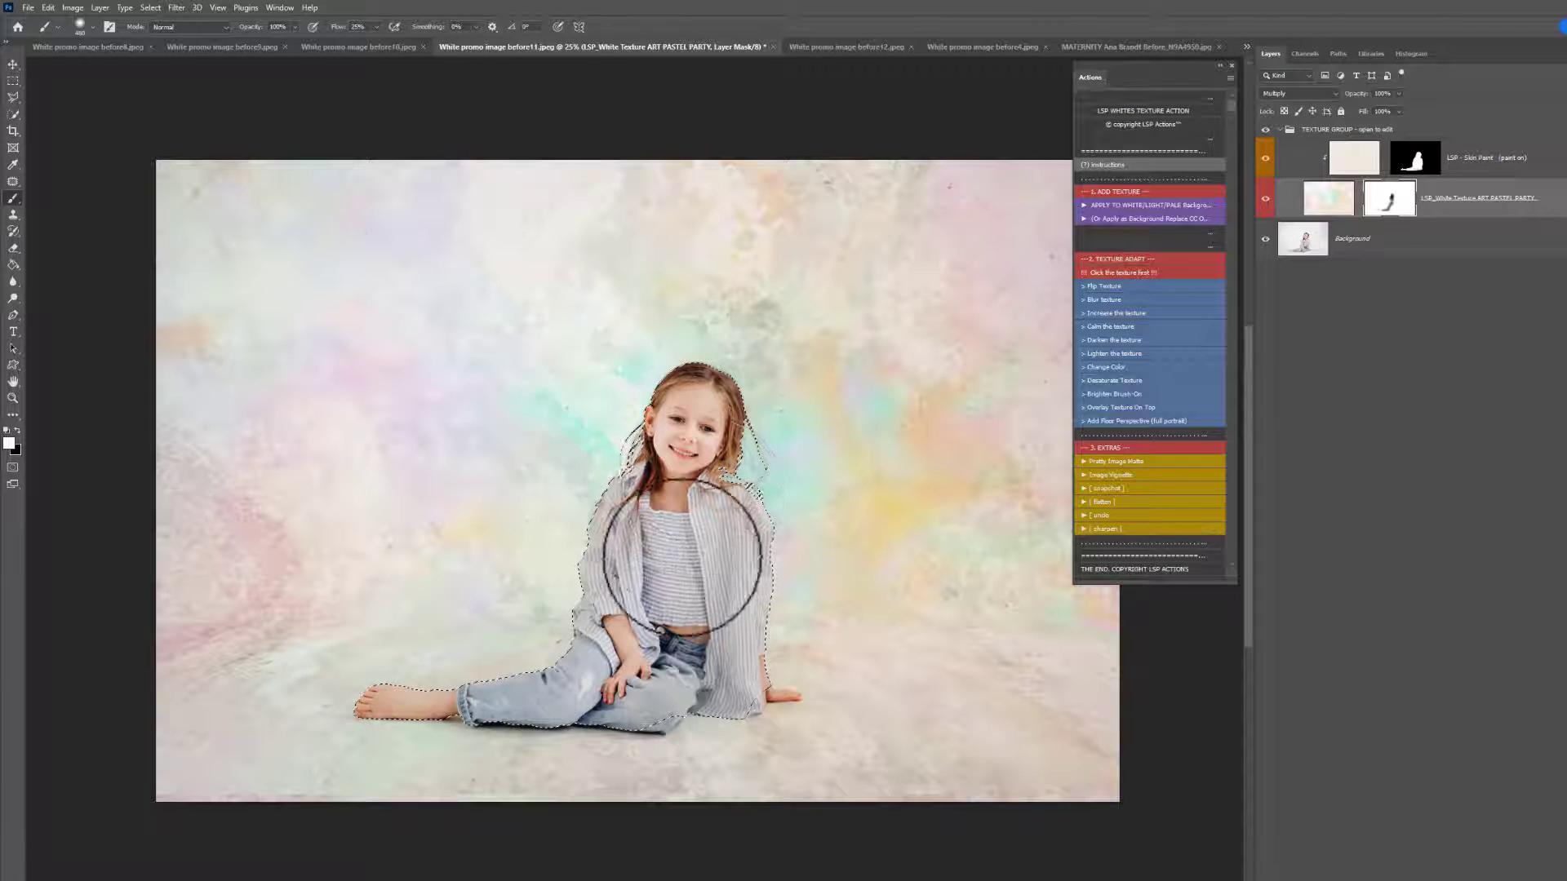
key("x")
key("ctrl+d")
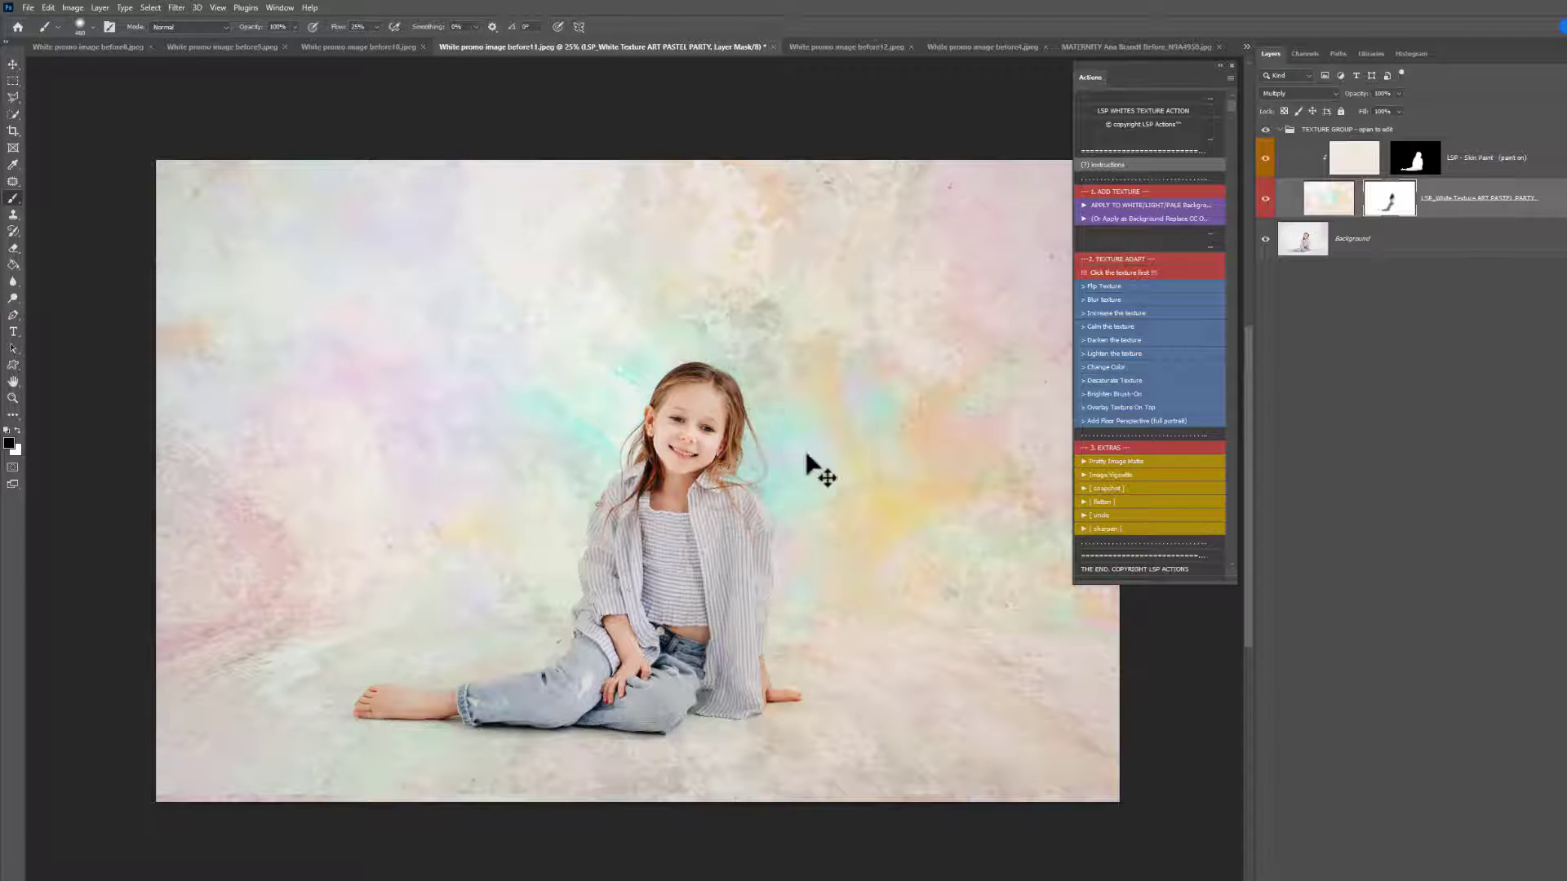
left_click(1100, 474)
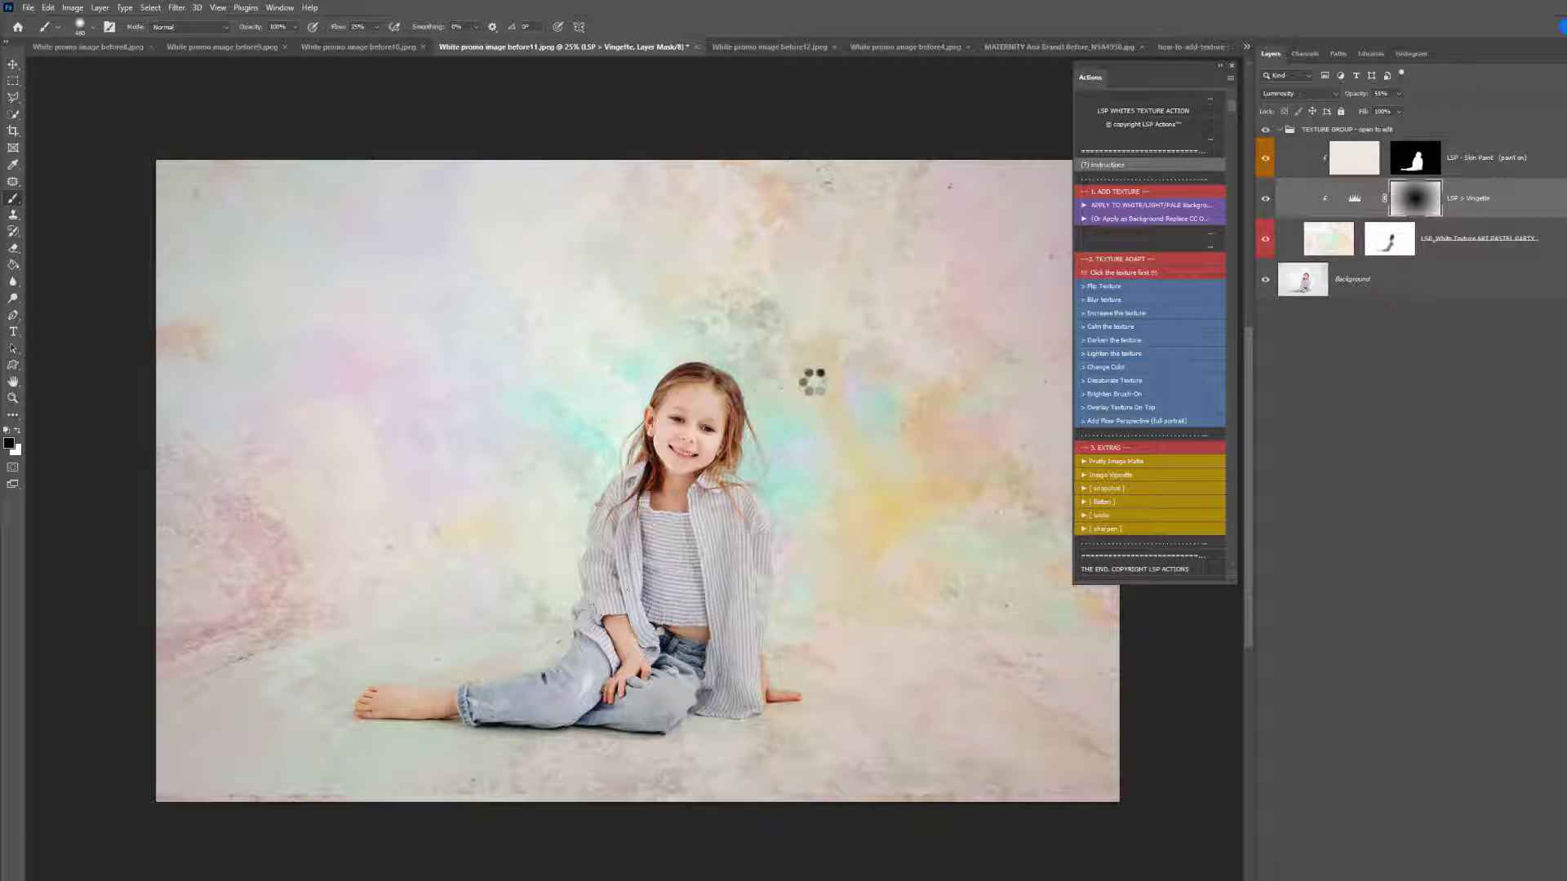
mouse_move(1486, 203)
left_mouse_down()
mouse_move(1469, 159)
mouse_move(1497, 157)
left_mouse_up()
right_click(1469, 158)
left_click(1545, 405)
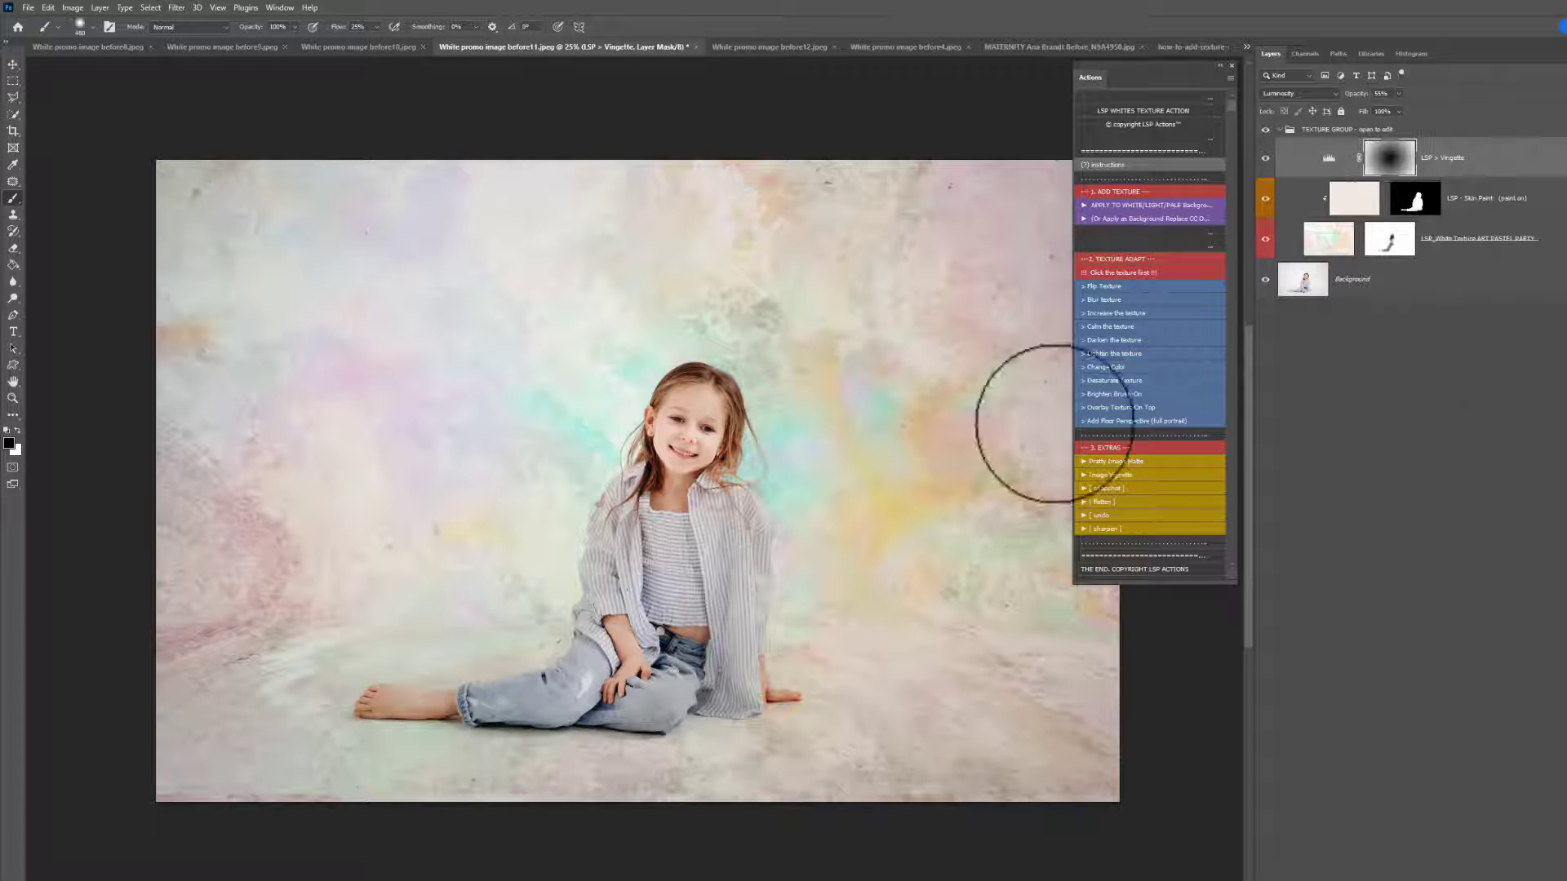
left_click(1265, 131)
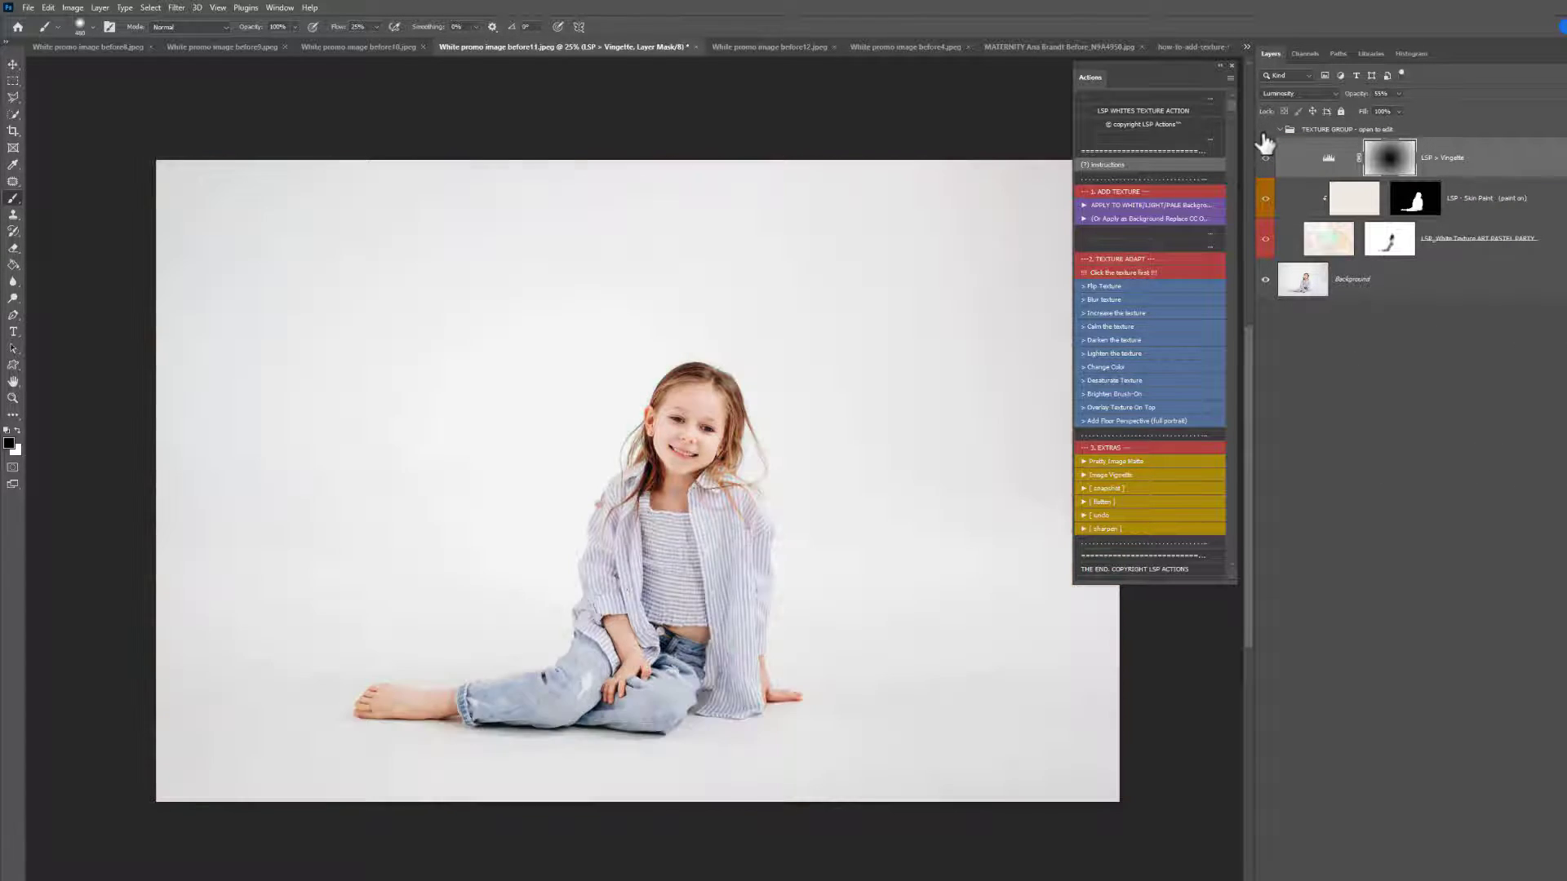
left_click(1265, 131)
left_click(1265, 130)
left_click(1265, 130)
left_click(1265, 130)
left_click(1265, 130)
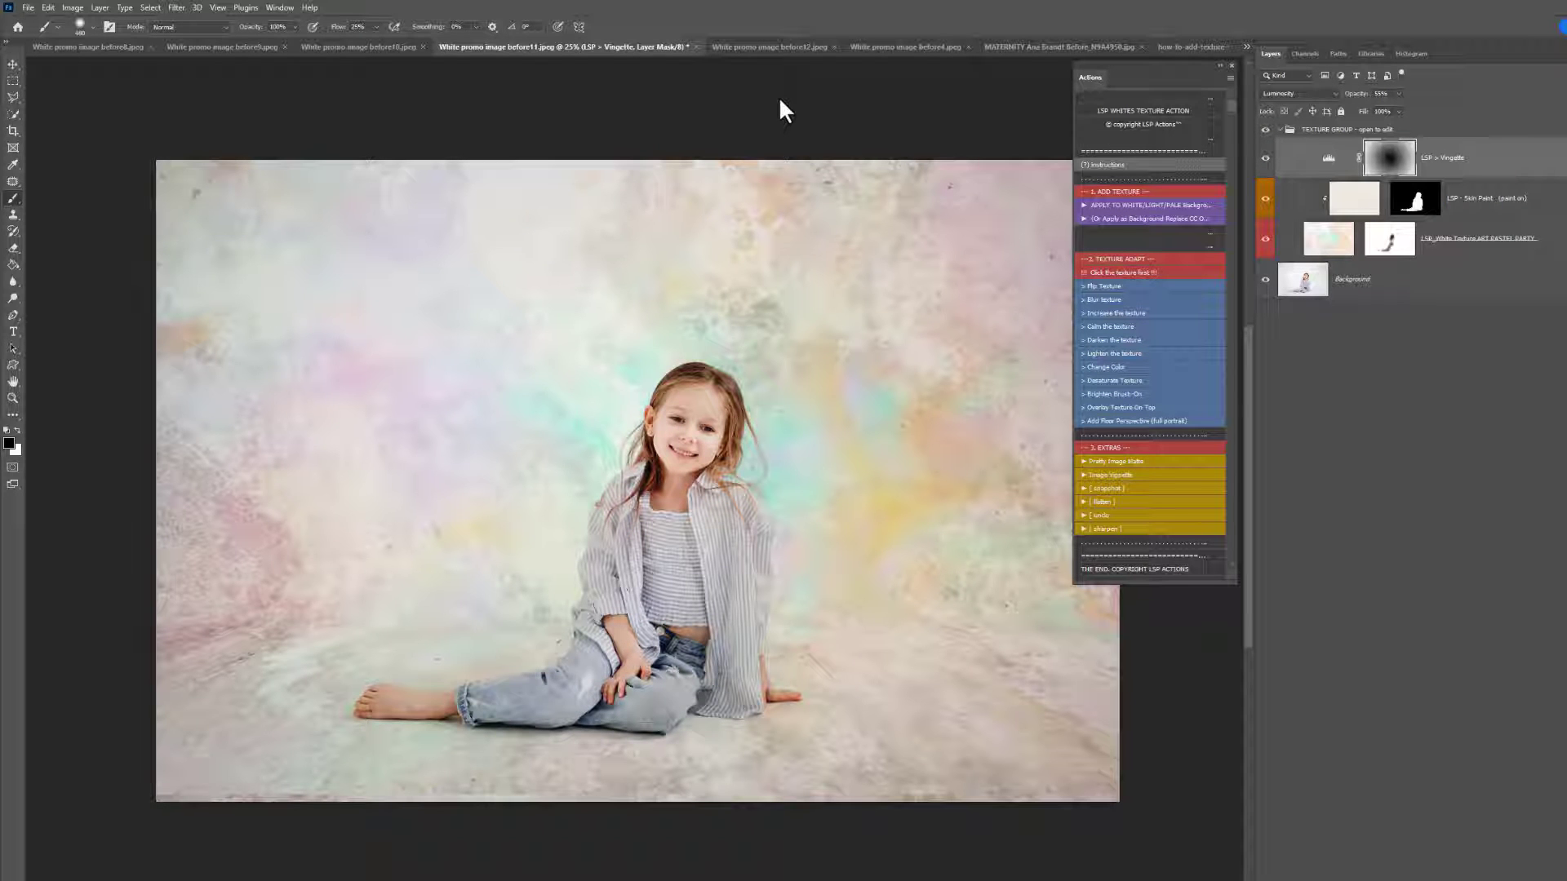
Step: On the before10 boy photo, delete the temp spacer layer and place the PAPER white texture
left_click(373, 49)
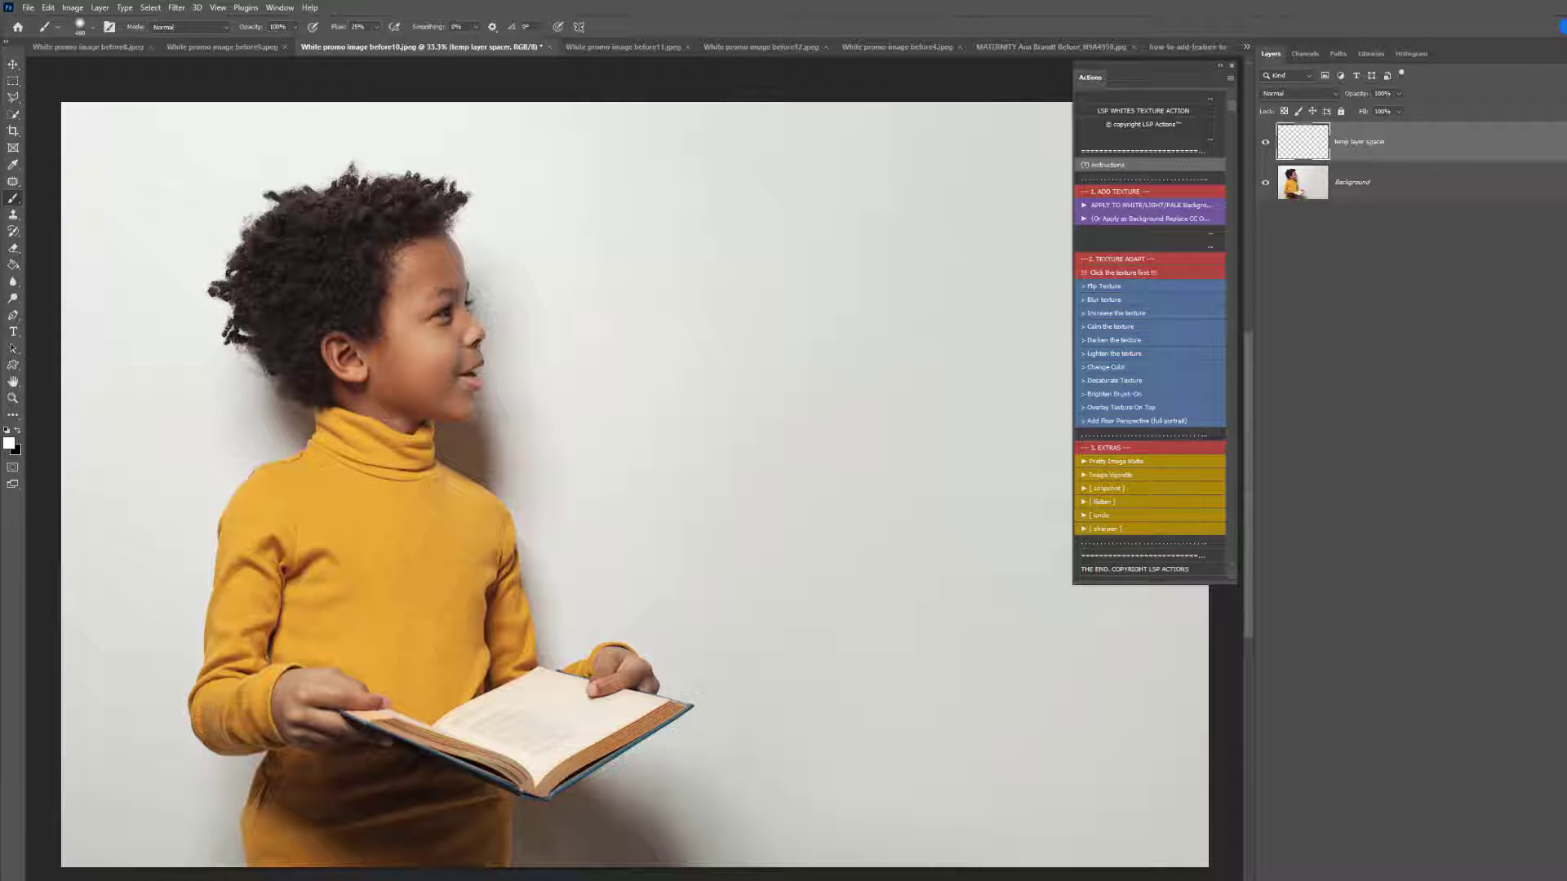
key("Delete")
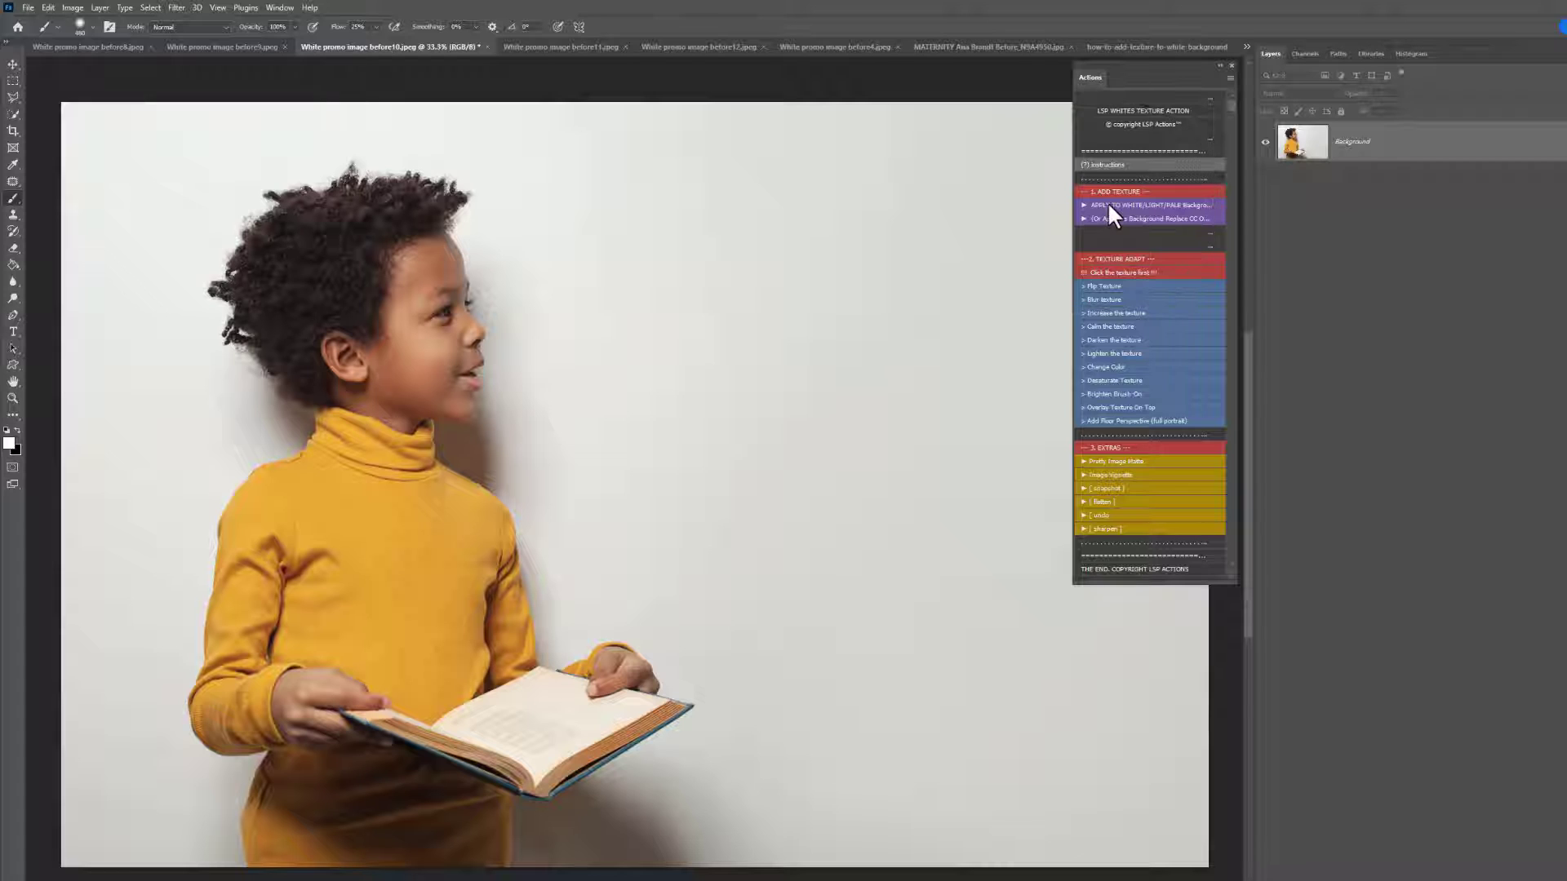
left_click(1108, 204)
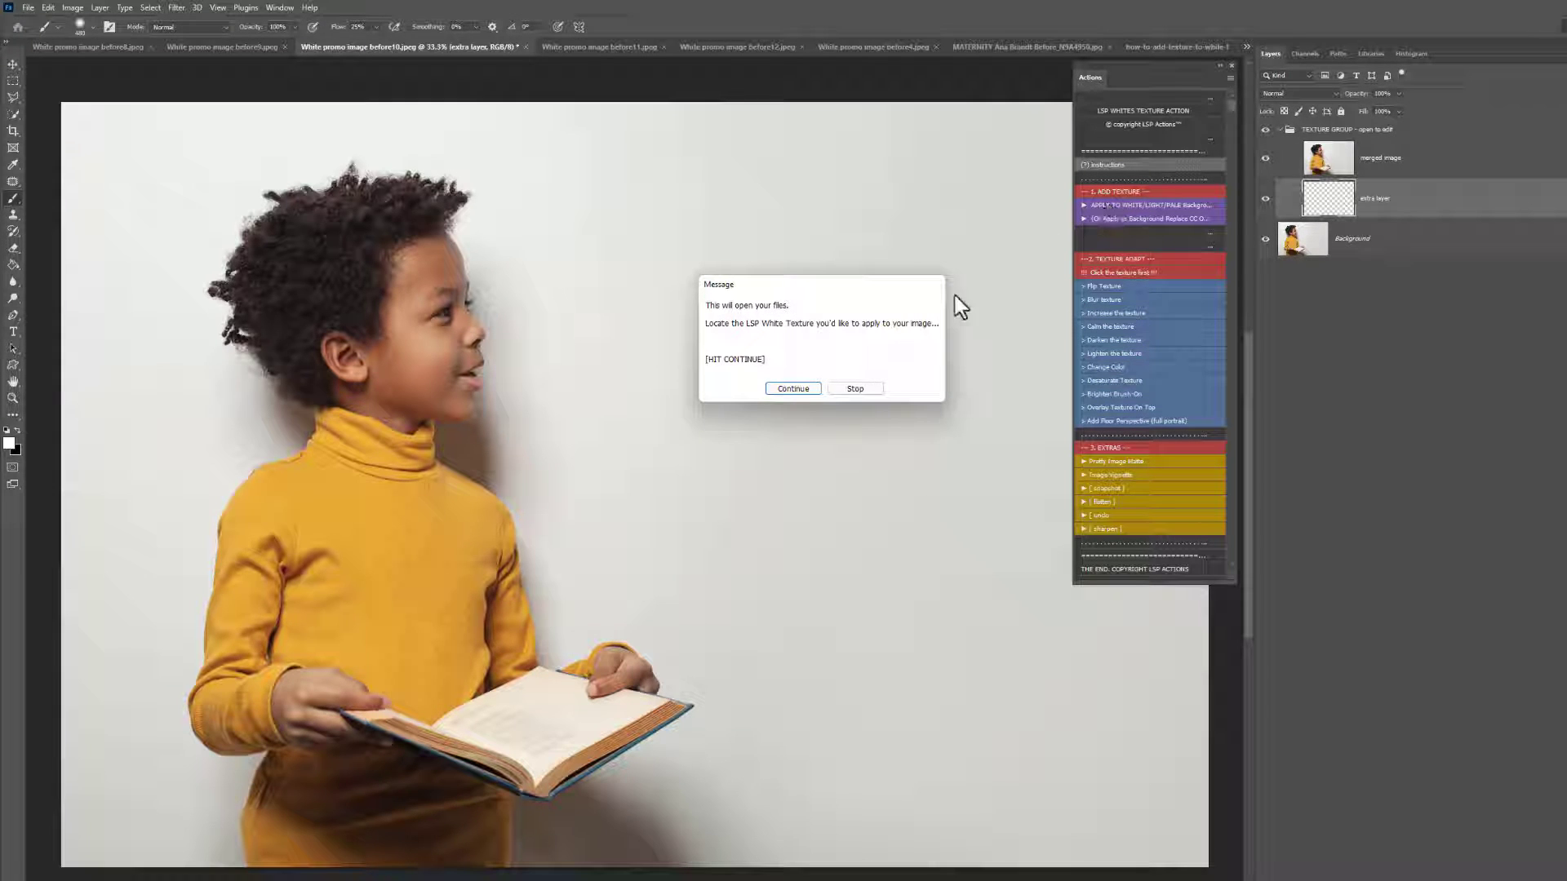
left_click(798, 389)
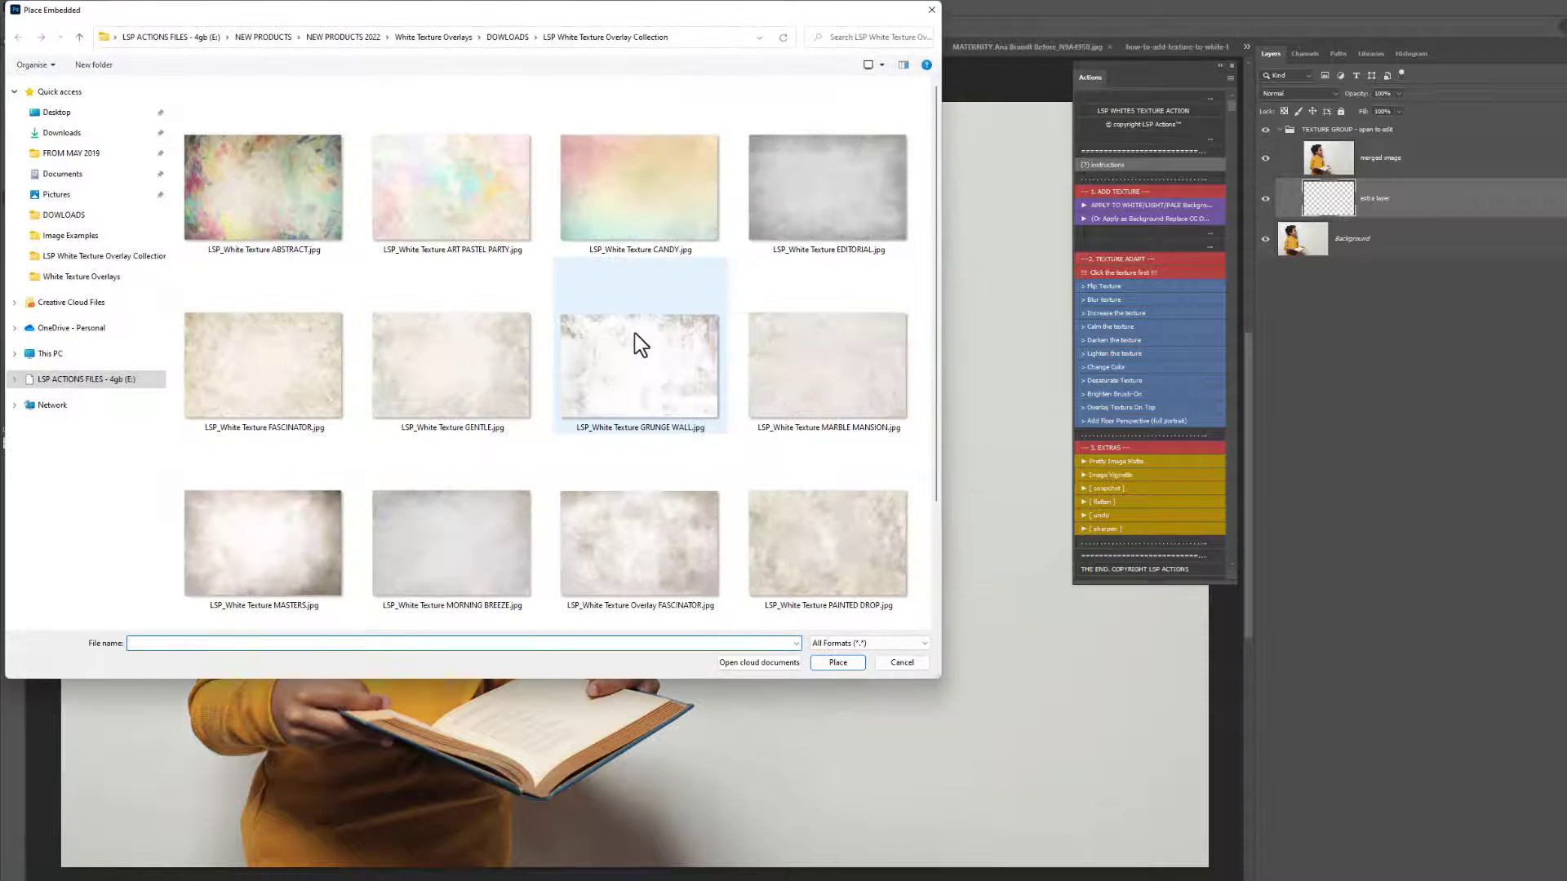
left_click_drag(937, 234, 947, 143)
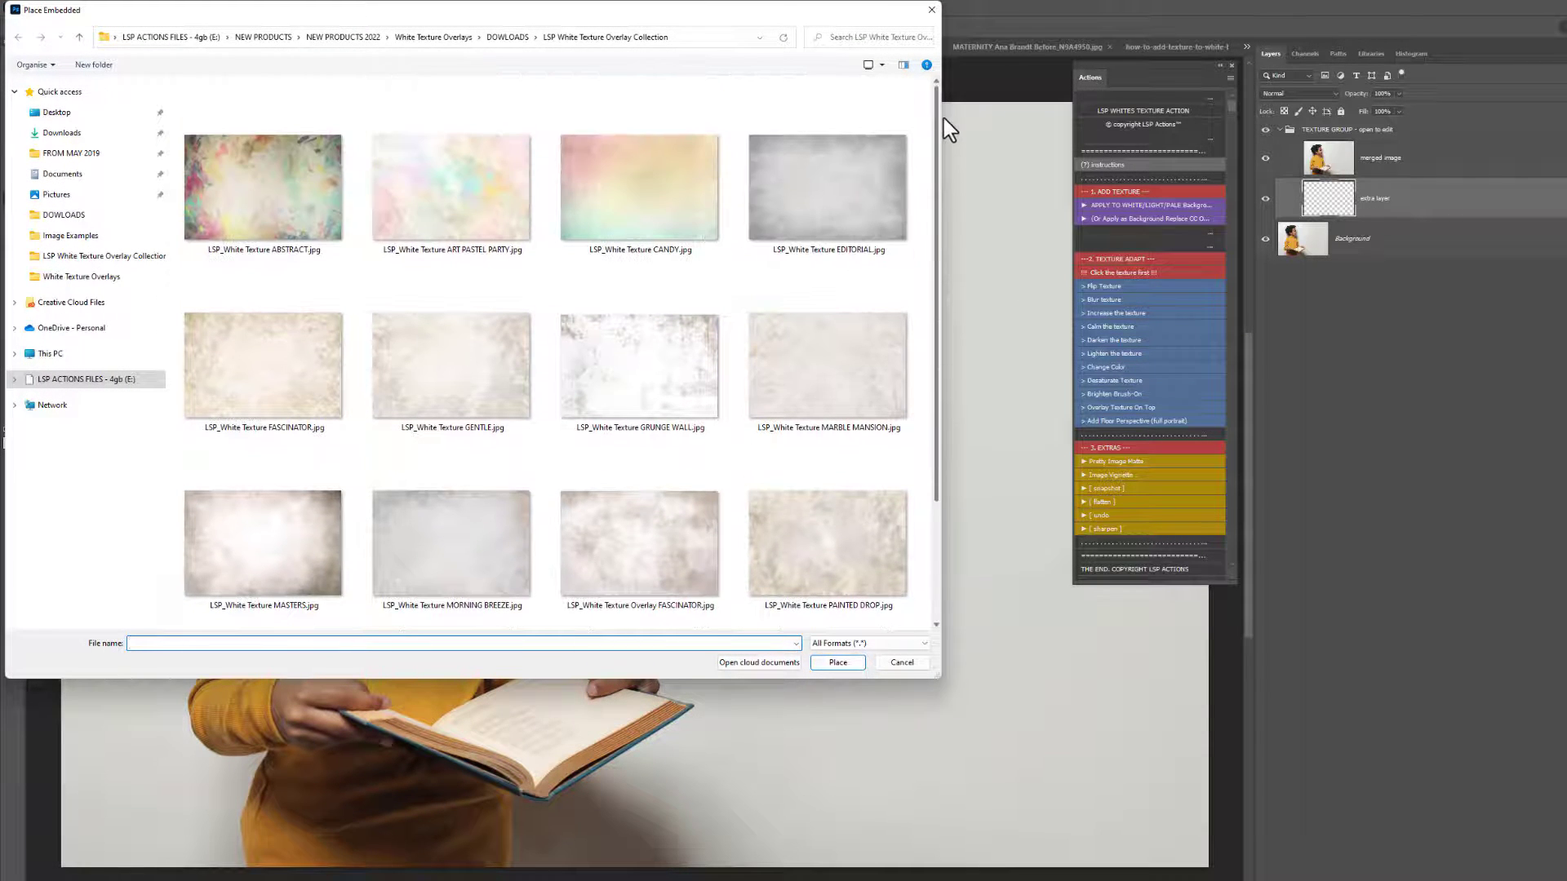
scroll(561, 328, "down", 2)
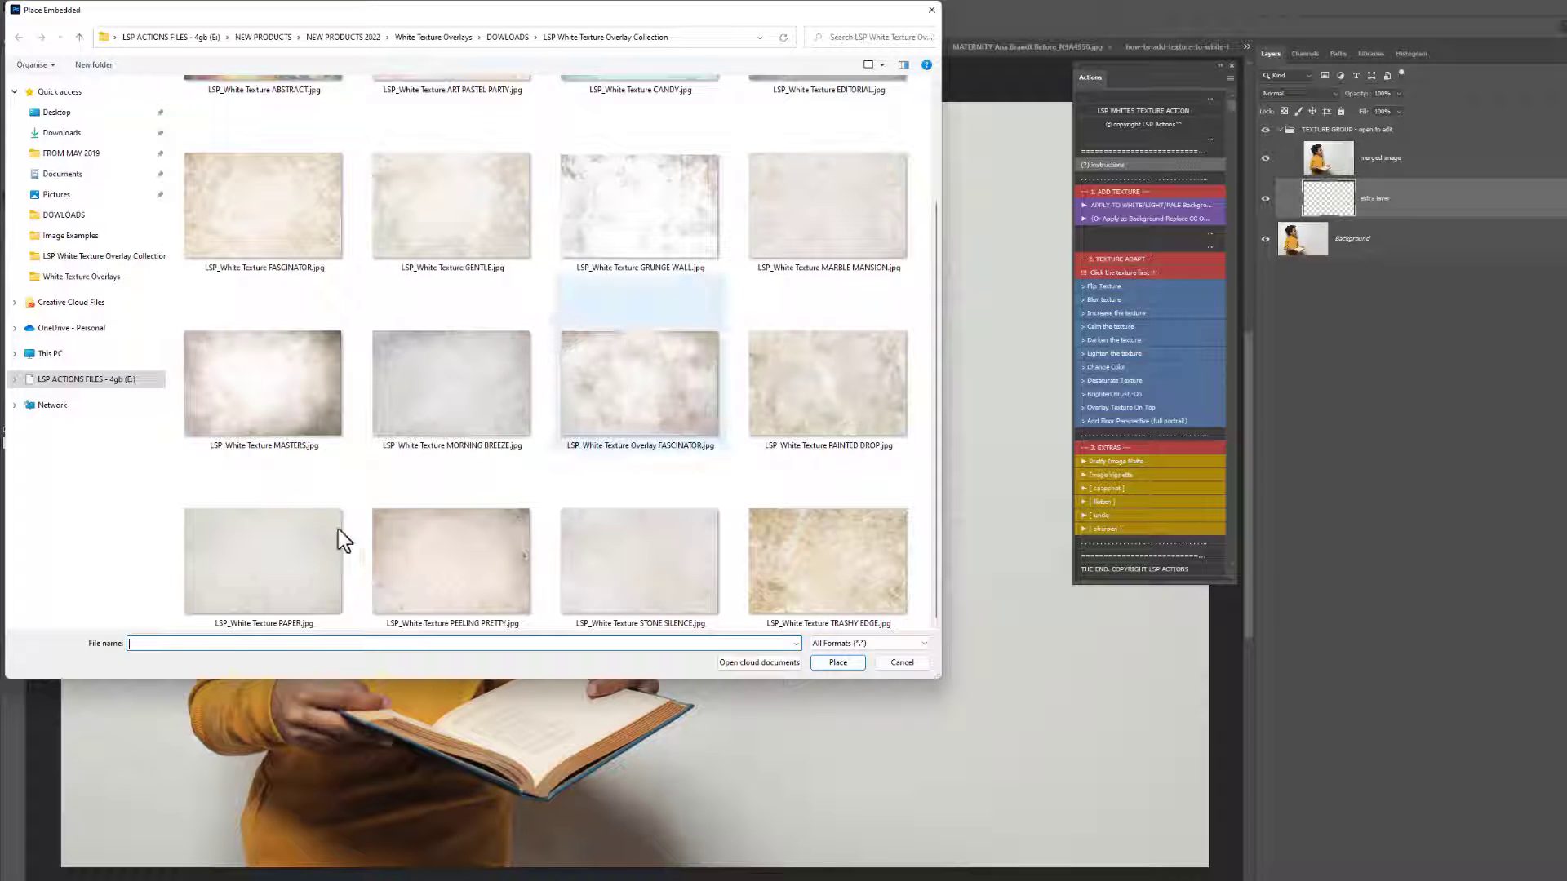
double_click(280, 592)
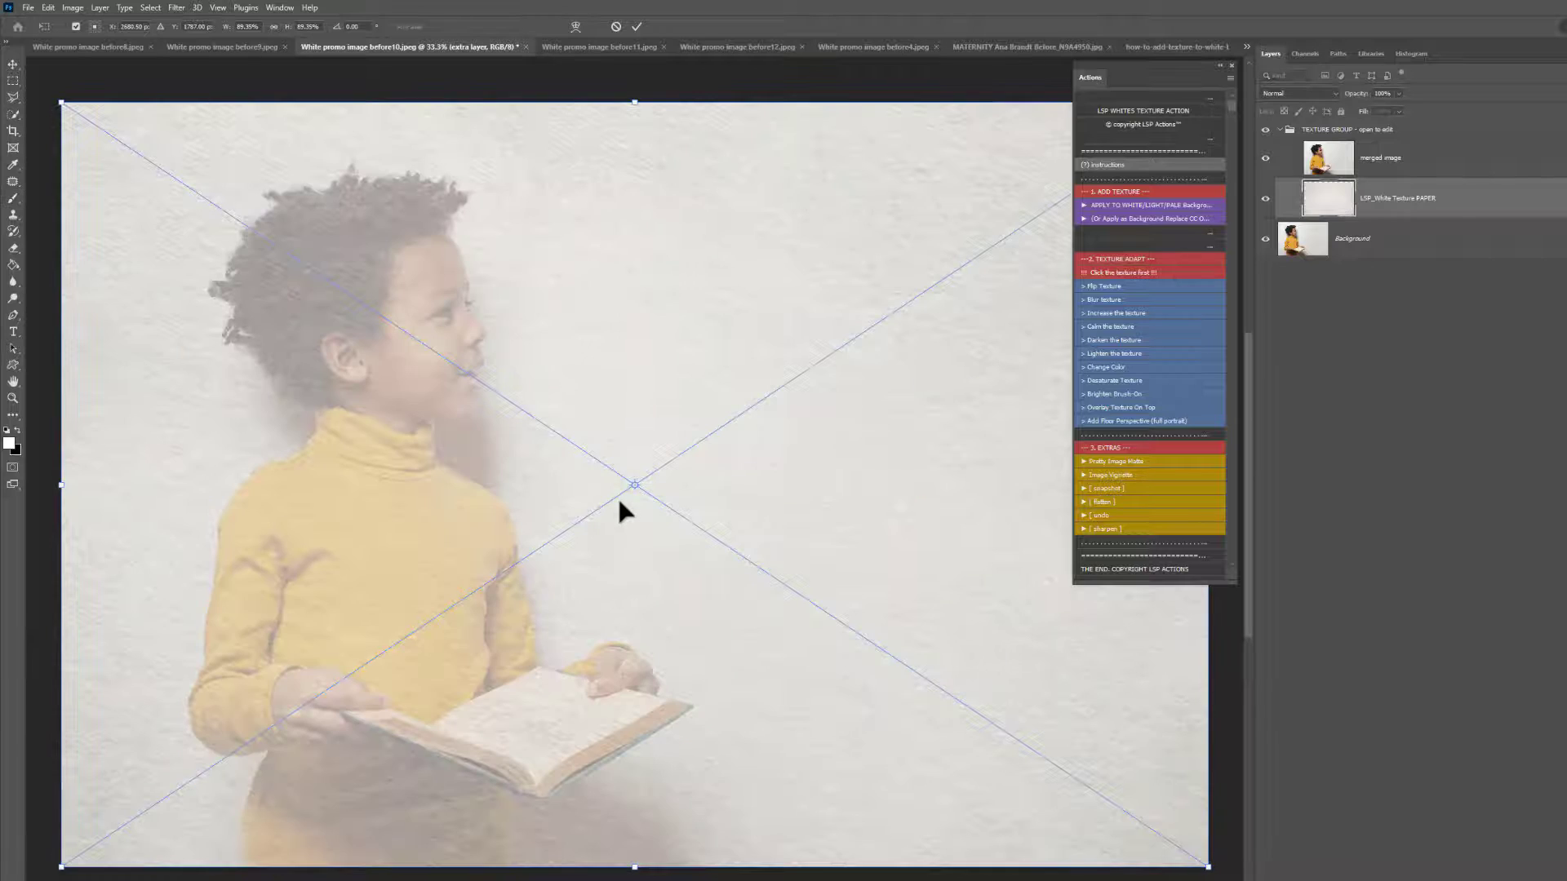
Step: Commit the placed PAPER texture and dismiss the action's message
mouse_move(620, 504)
left_mouse_down()
mouse_move(612, 479)
mouse_move(613, 507)
left_mouse_up()
key("Return")
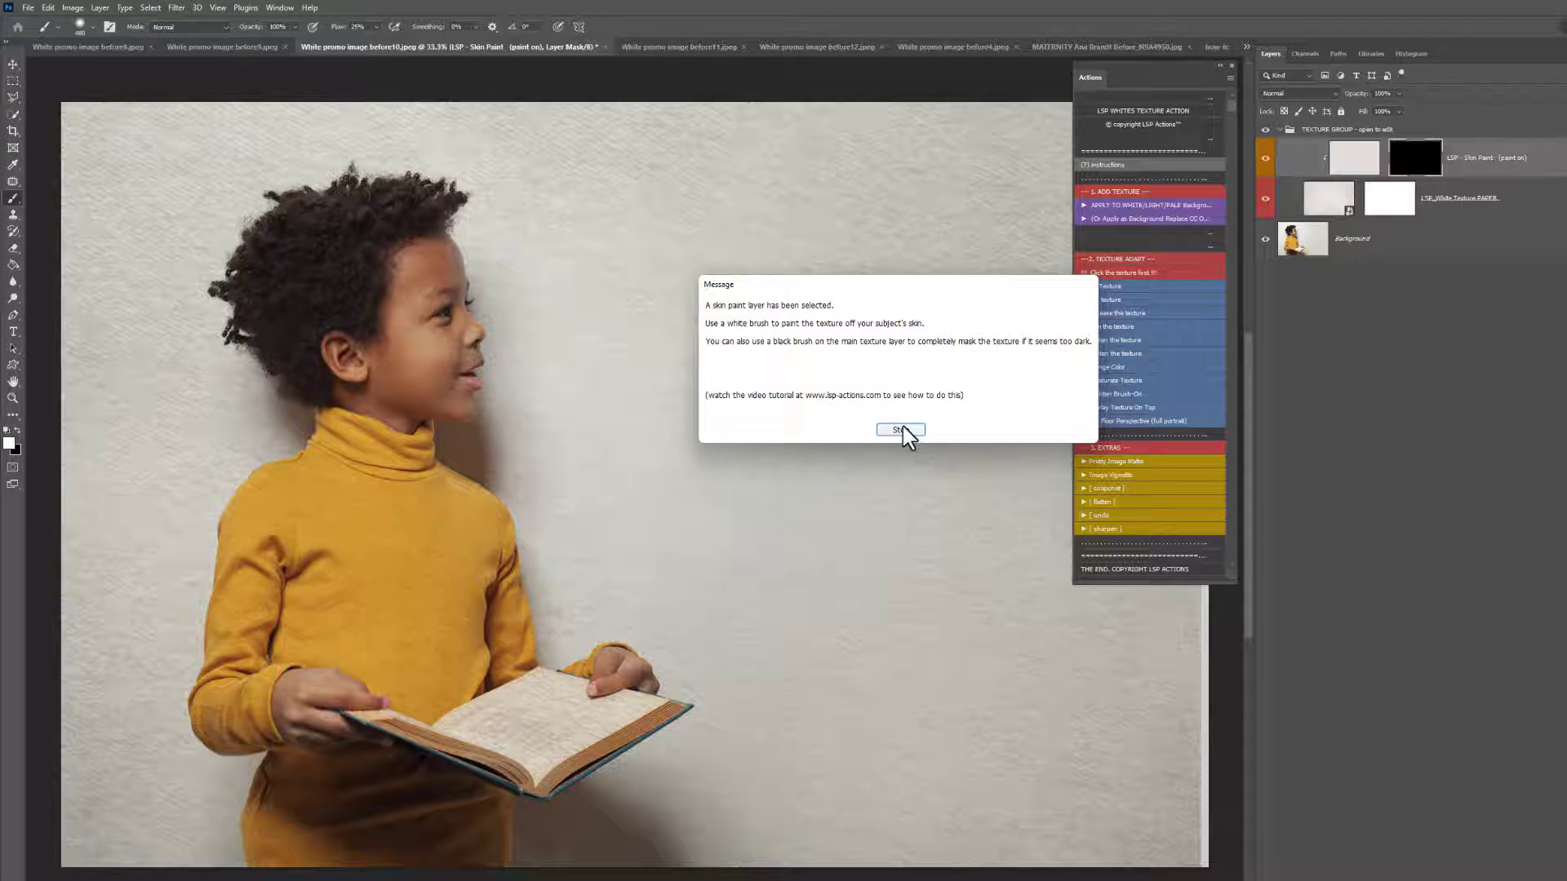
left_click(900, 430)
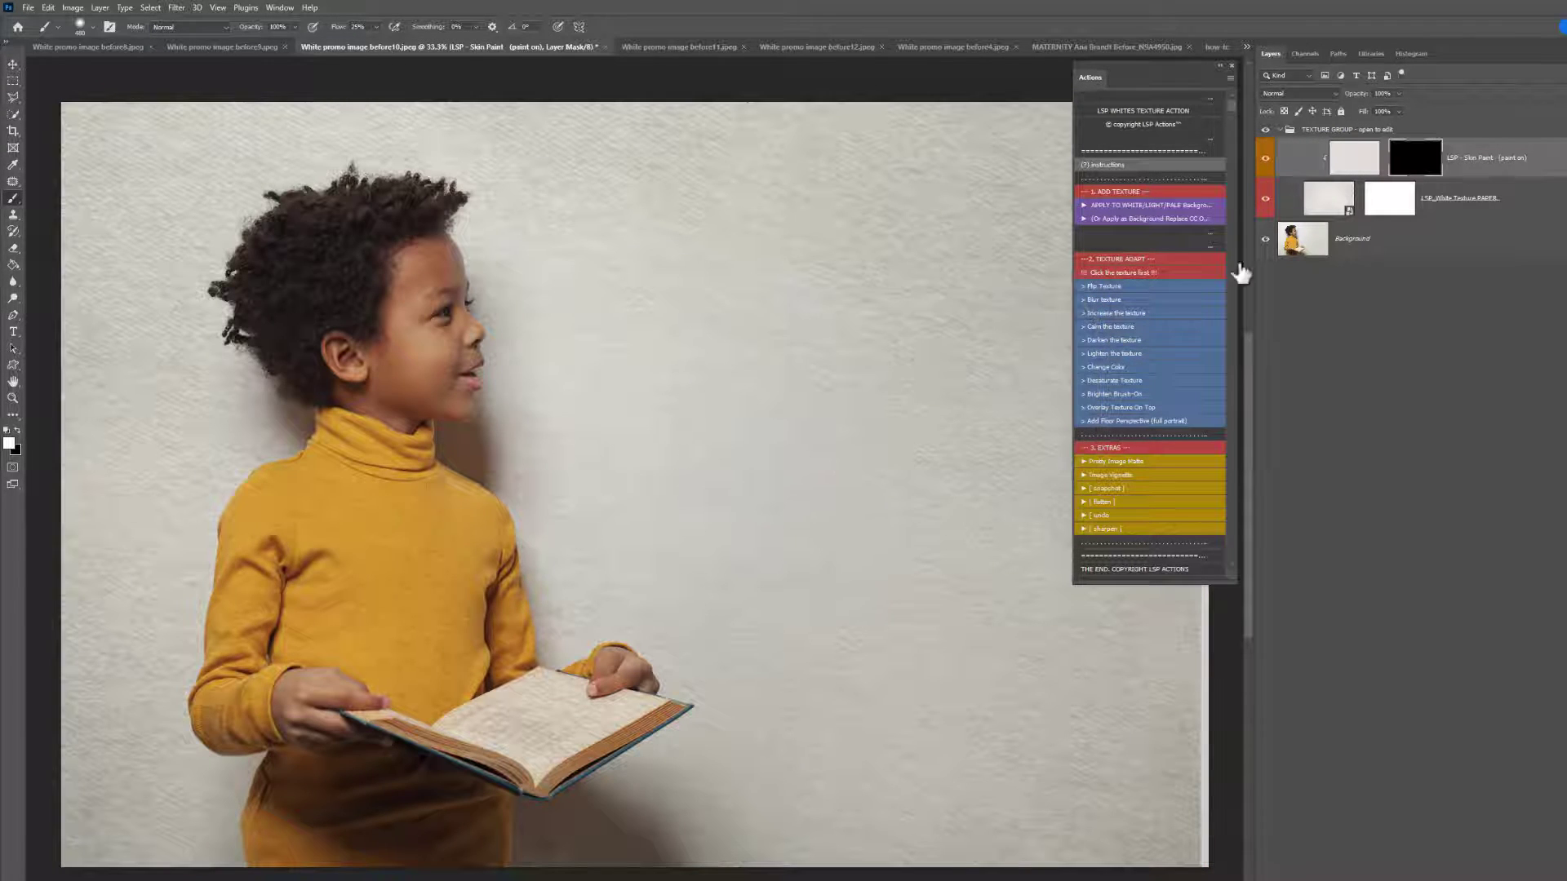
Step: Paint white on the Skin Paint mask over the boy's face, hands and book
left_click(453, 339)
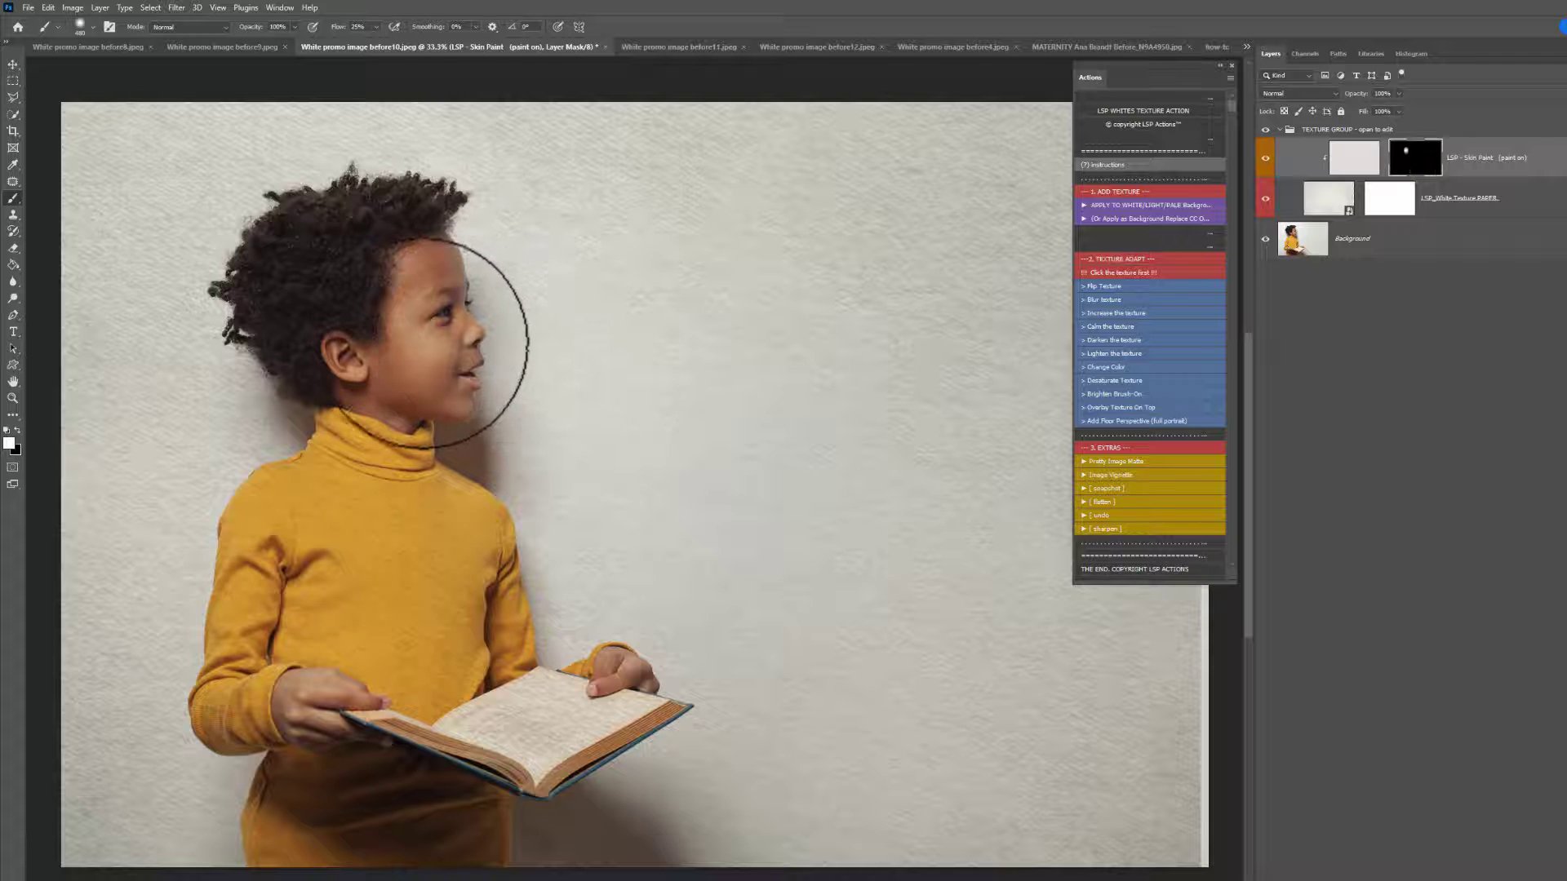
right_click(453, 343)
key("Return")
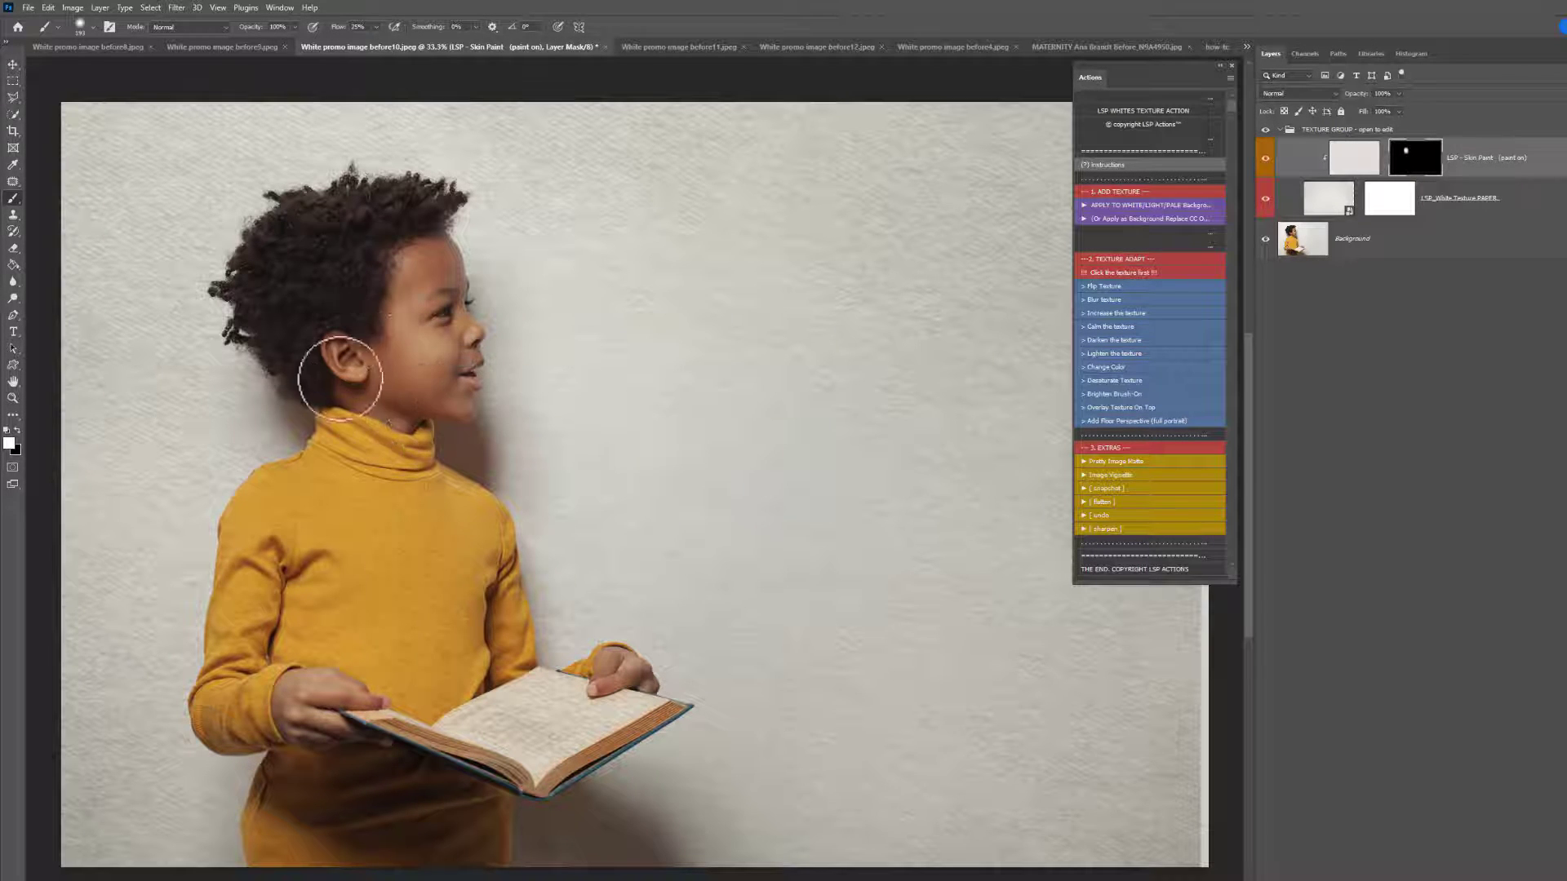
right_click(344, 637)
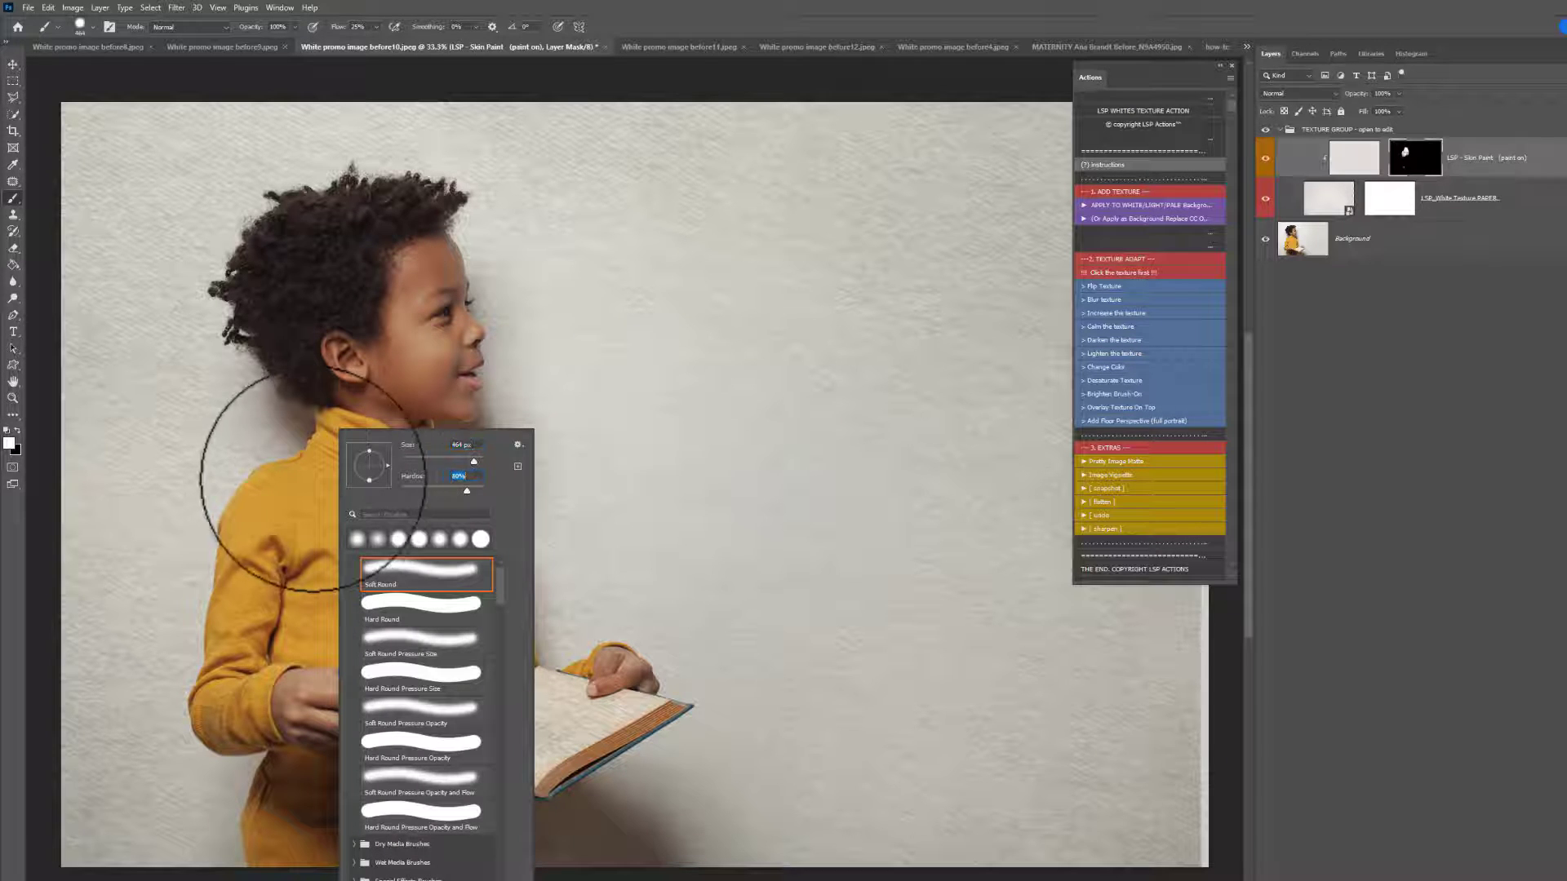
key("Return")
mouse_move(265, 702)
left_mouse_down()
mouse_move(303, 710)
mouse_move(323, 761)
mouse_move(280, 828)
mouse_move(376, 696)
mouse_move(534, 724)
left_mouse_up()
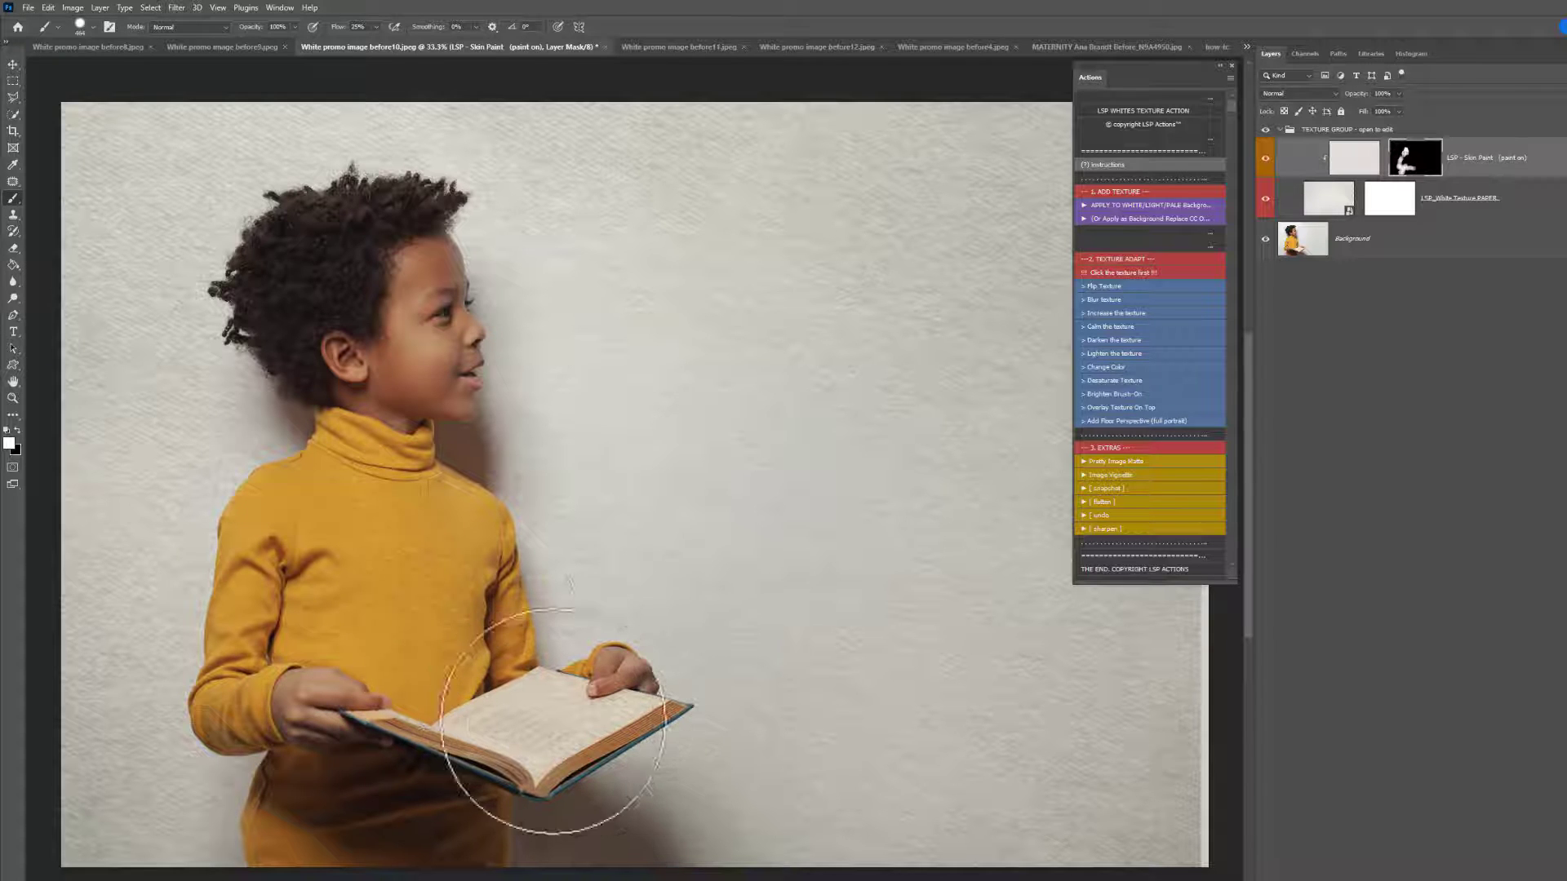
left_click(13, 115)
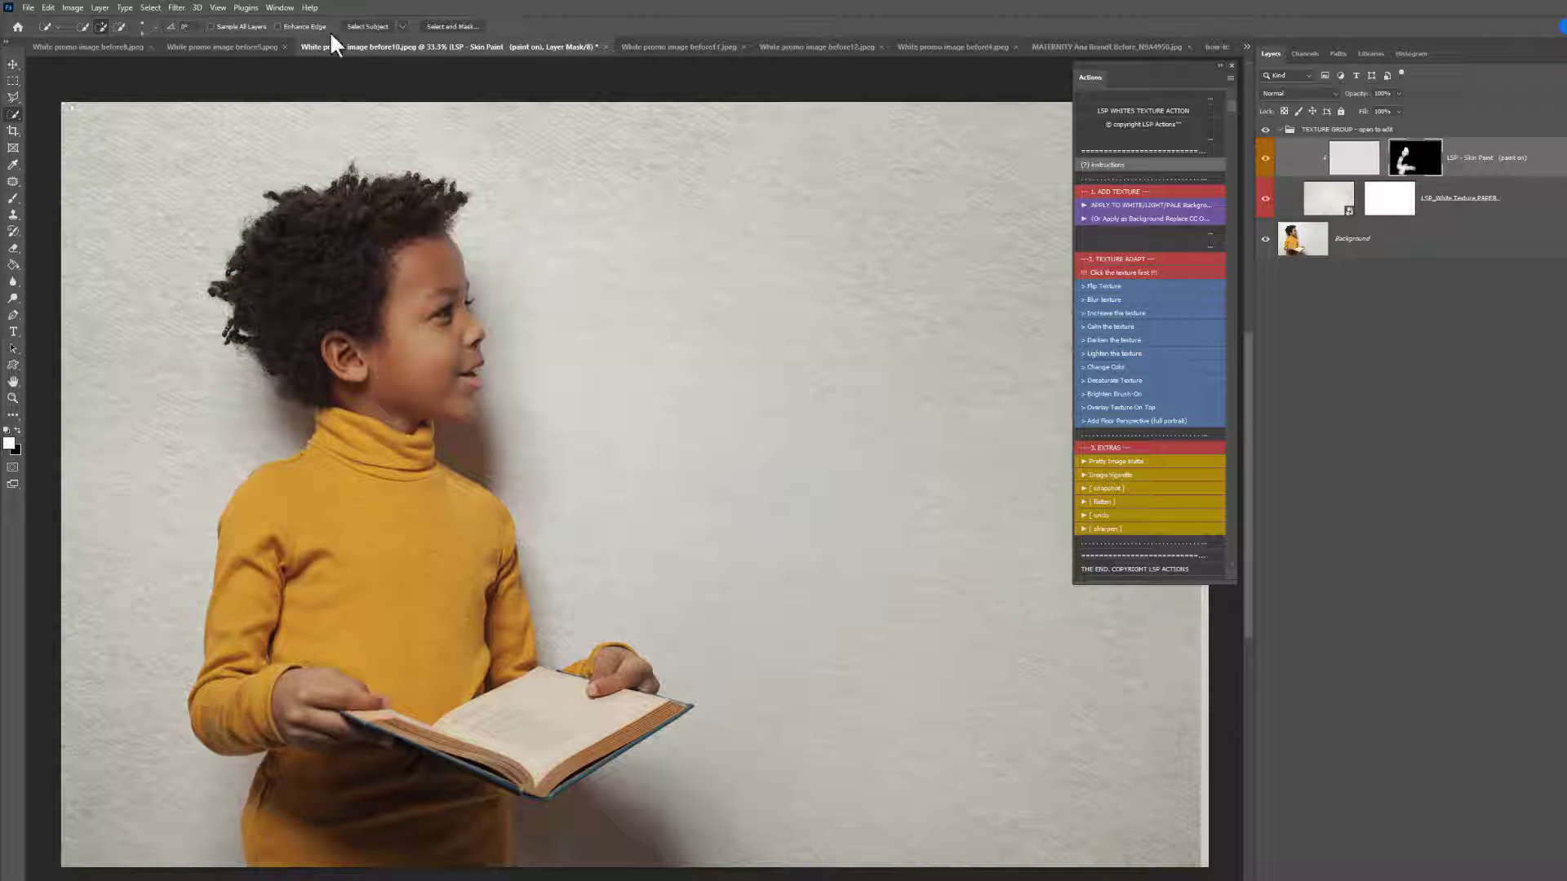
Step: Select the boy with Select Subject on the Background layer, then target the Skin Paint mask
left_click(359, 26)
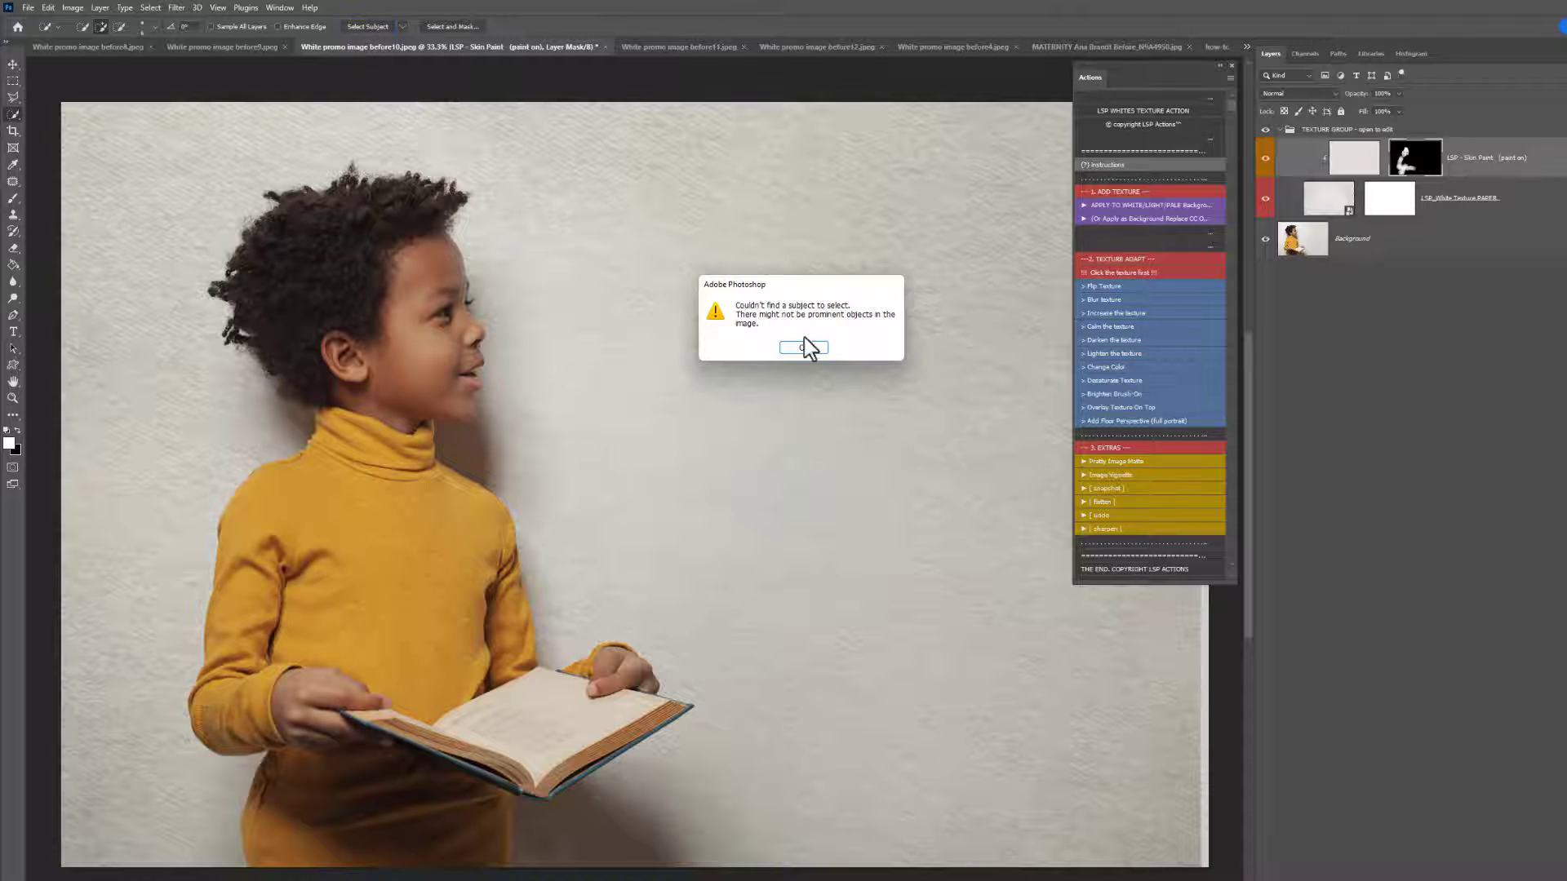
left_click(805, 347)
left_click(1328, 249)
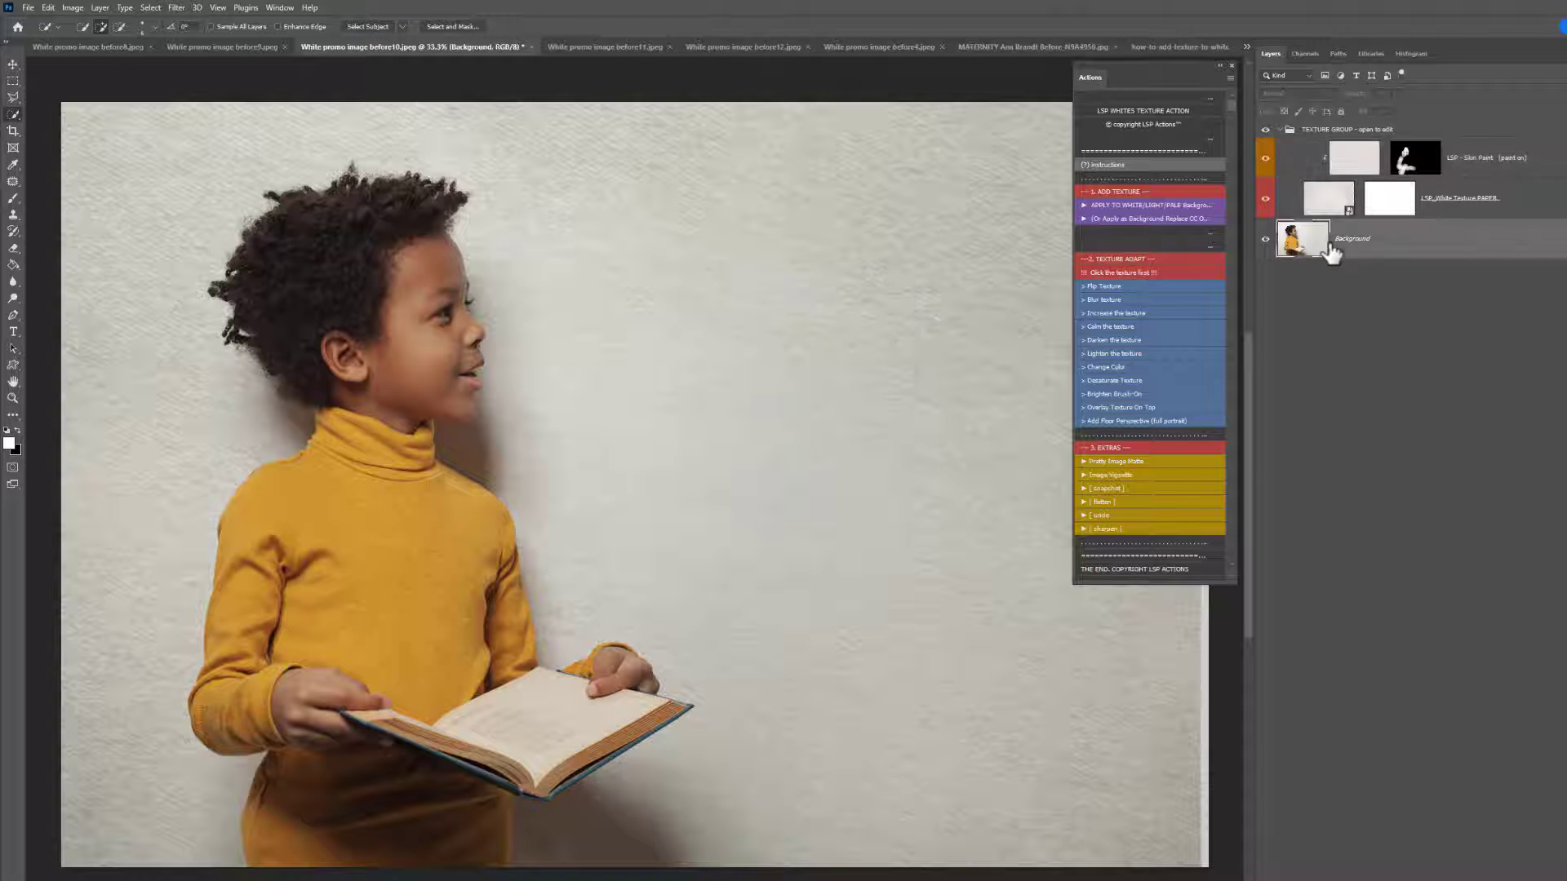
left_click(367, 26)
left_click(1416, 158)
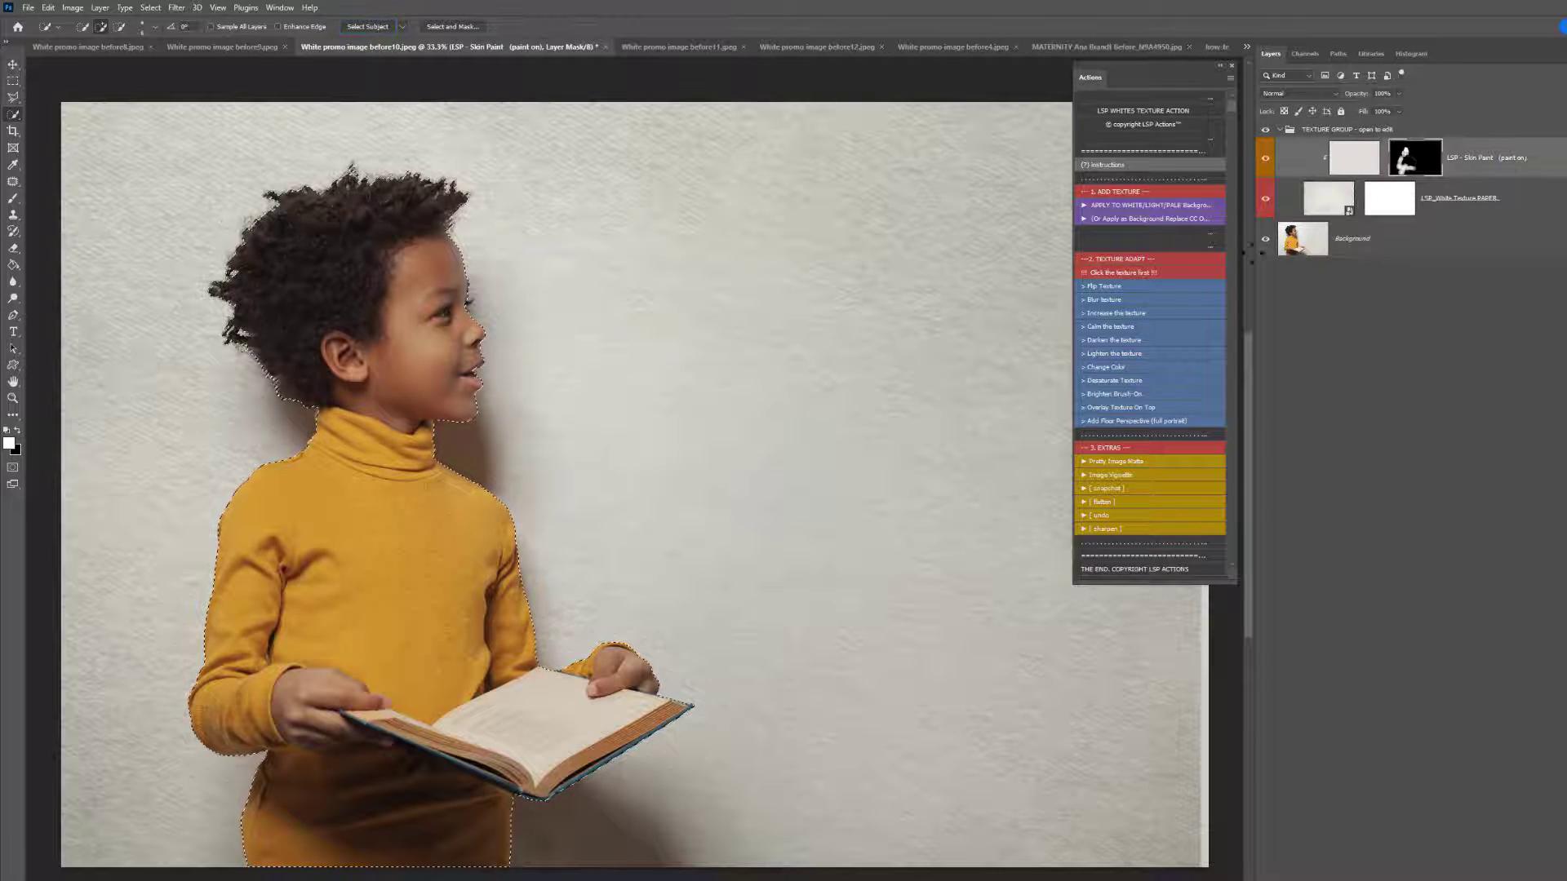
Step: Paint white over the boy's hair and head on the Skin Paint mask, then deselect
key("b")
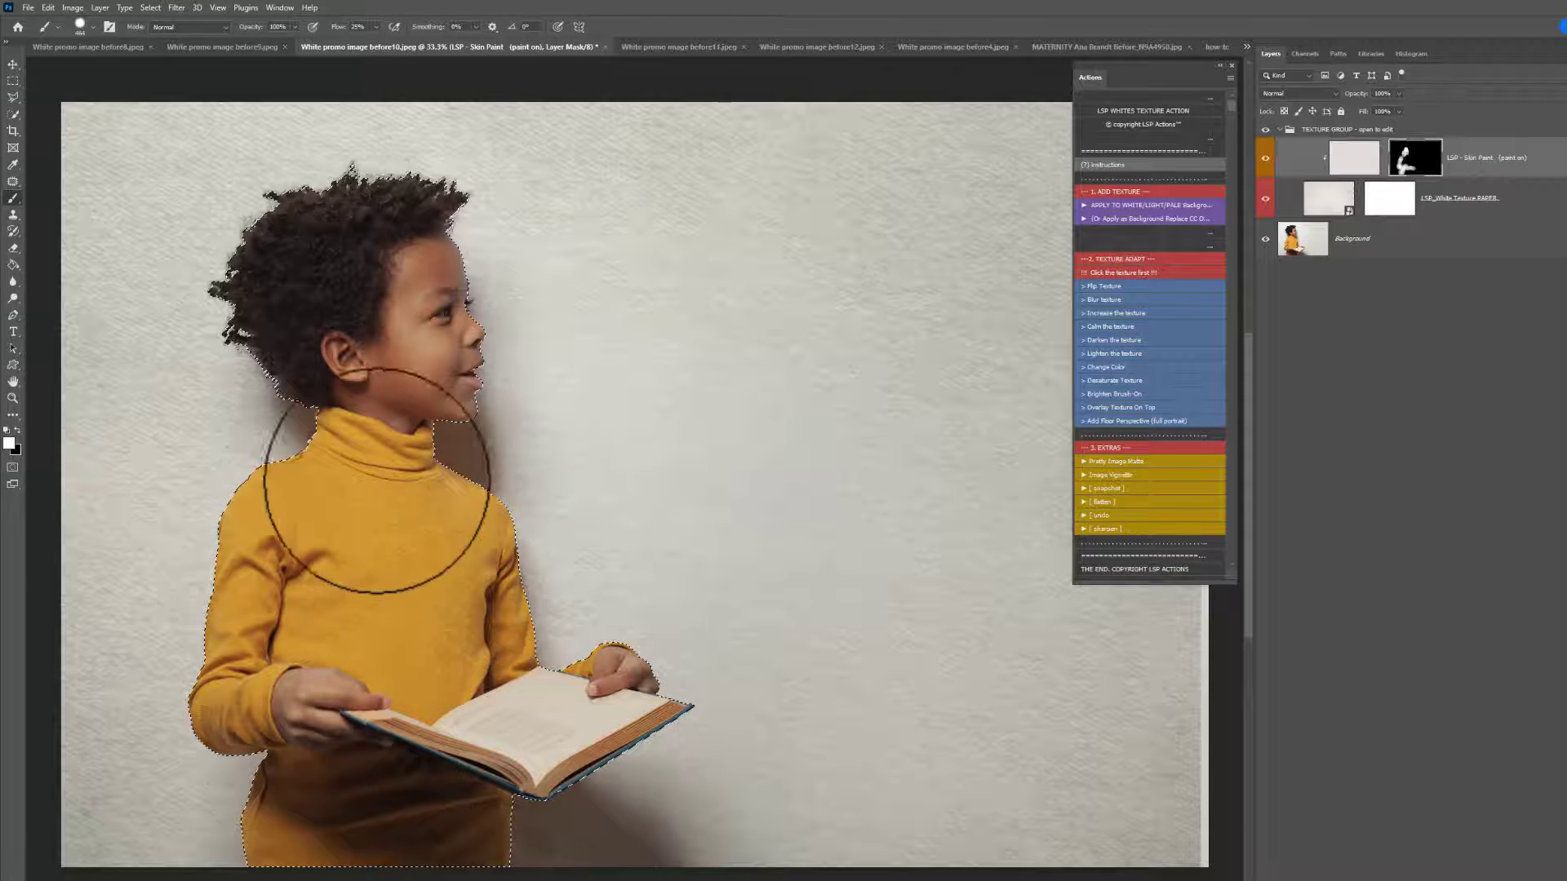
mouse_move(376, 481)
left_mouse_down()
mouse_move(437, 253)
mouse_move(375, 215)
mouse_move(432, 230)
mouse_move(429, 219)
mouse_move(383, 276)
mouse_move(398, 400)
mouse_move(353, 384)
mouse_move(342, 512)
mouse_move(256, 538)
mouse_move(445, 495)
mouse_move(508, 514)
mouse_move(424, 532)
mouse_move(422, 520)
mouse_move(459, 542)
mouse_move(520, 764)
mouse_move(584, 703)
mouse_move(549, 751)
mouse_move(253, 659)
mouse_move(382, 607)
mouse_move(375, 569)
left_mouse_up()
key("ctrl+d")
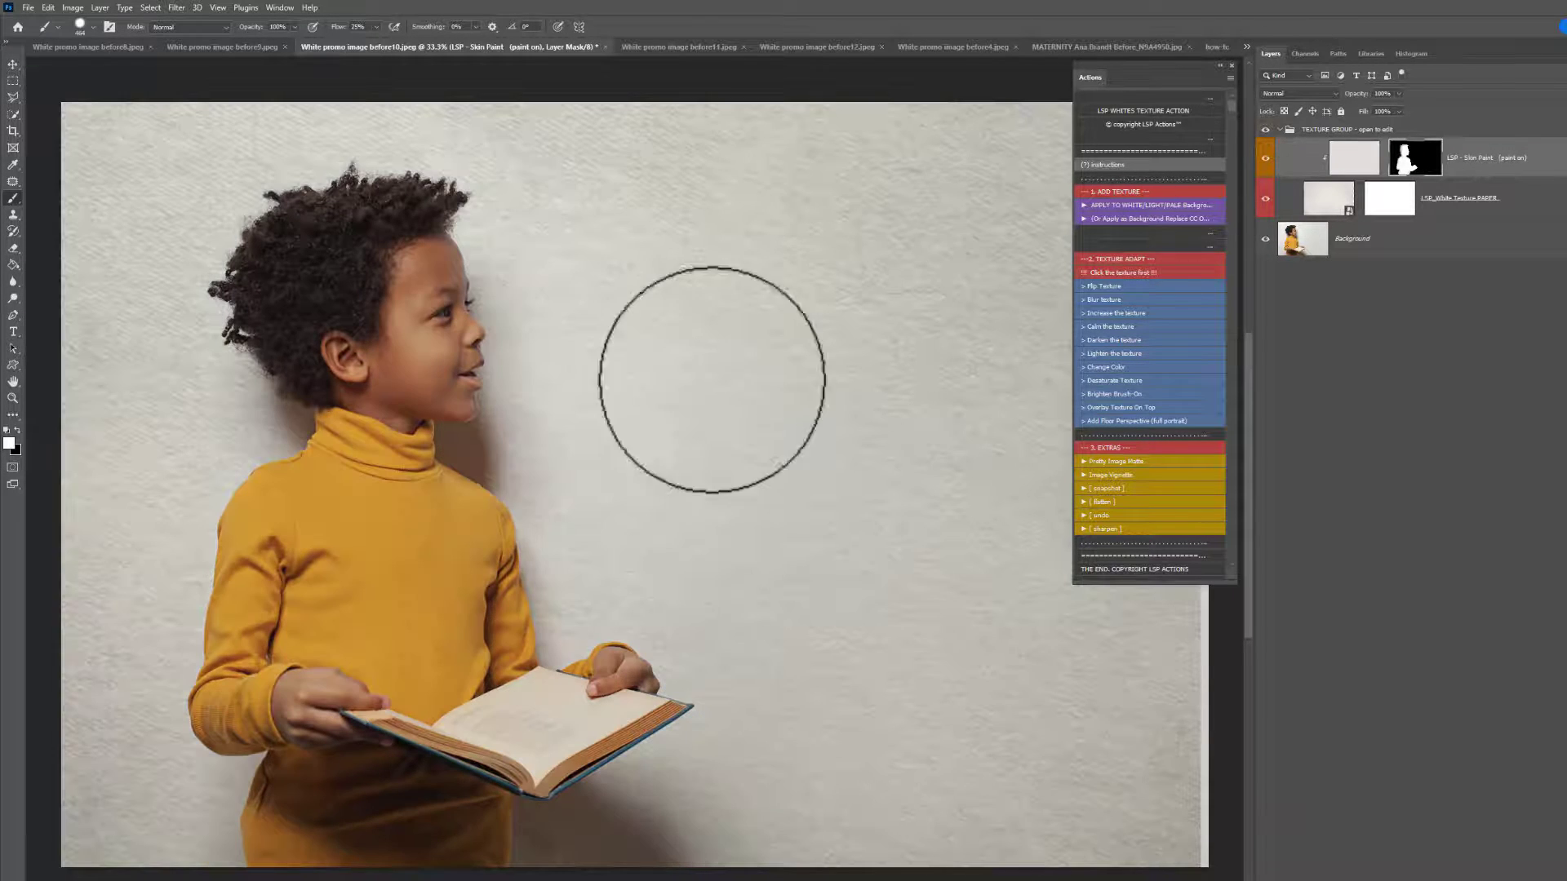
right_click(597, 435)
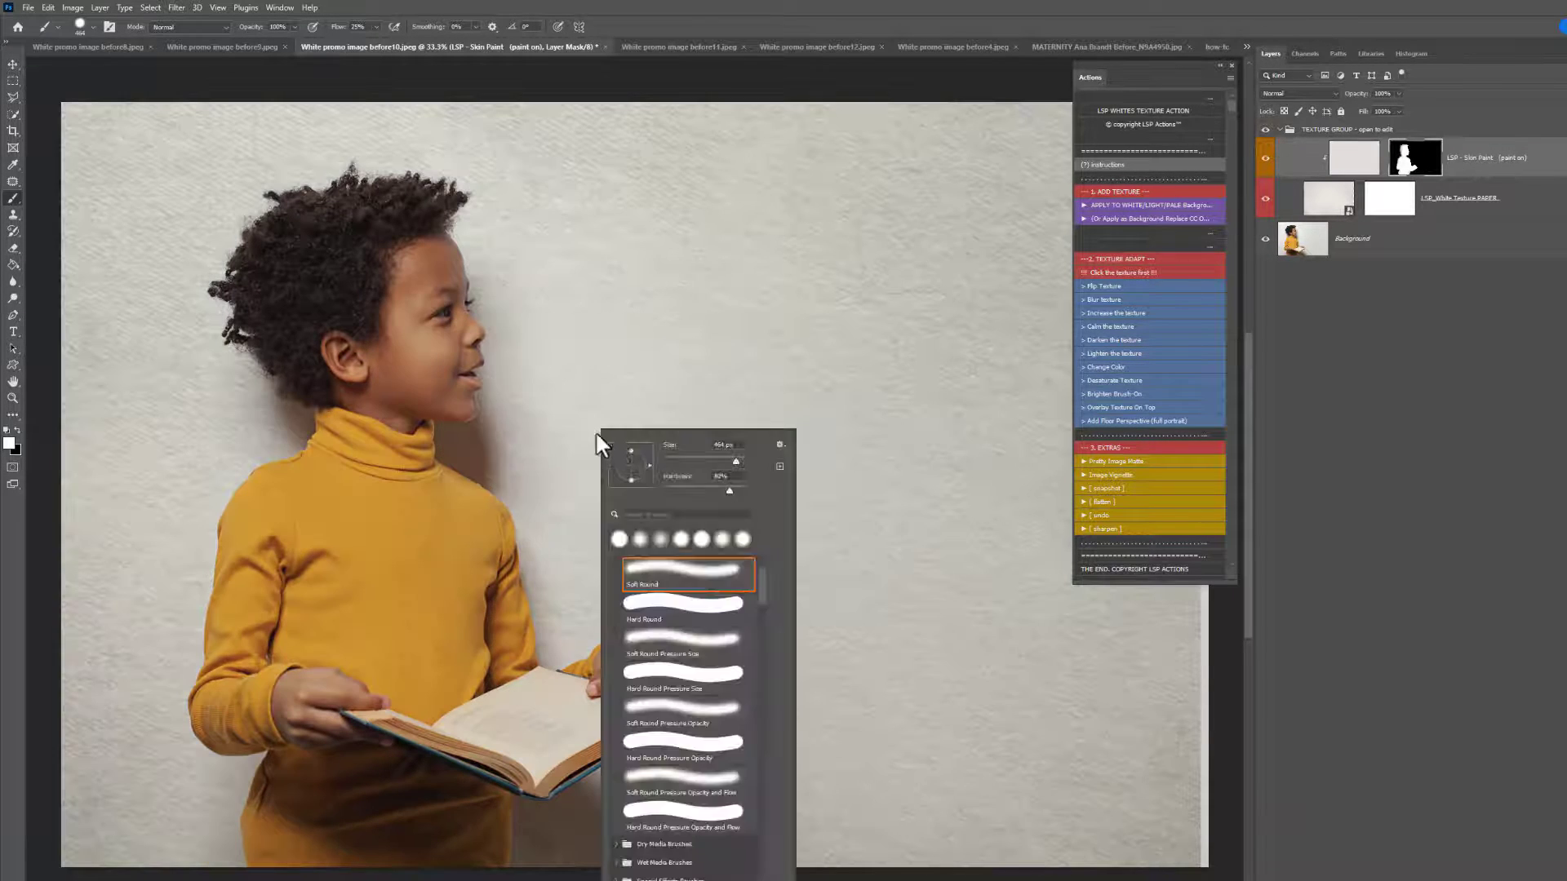
left_click(1339, 156)
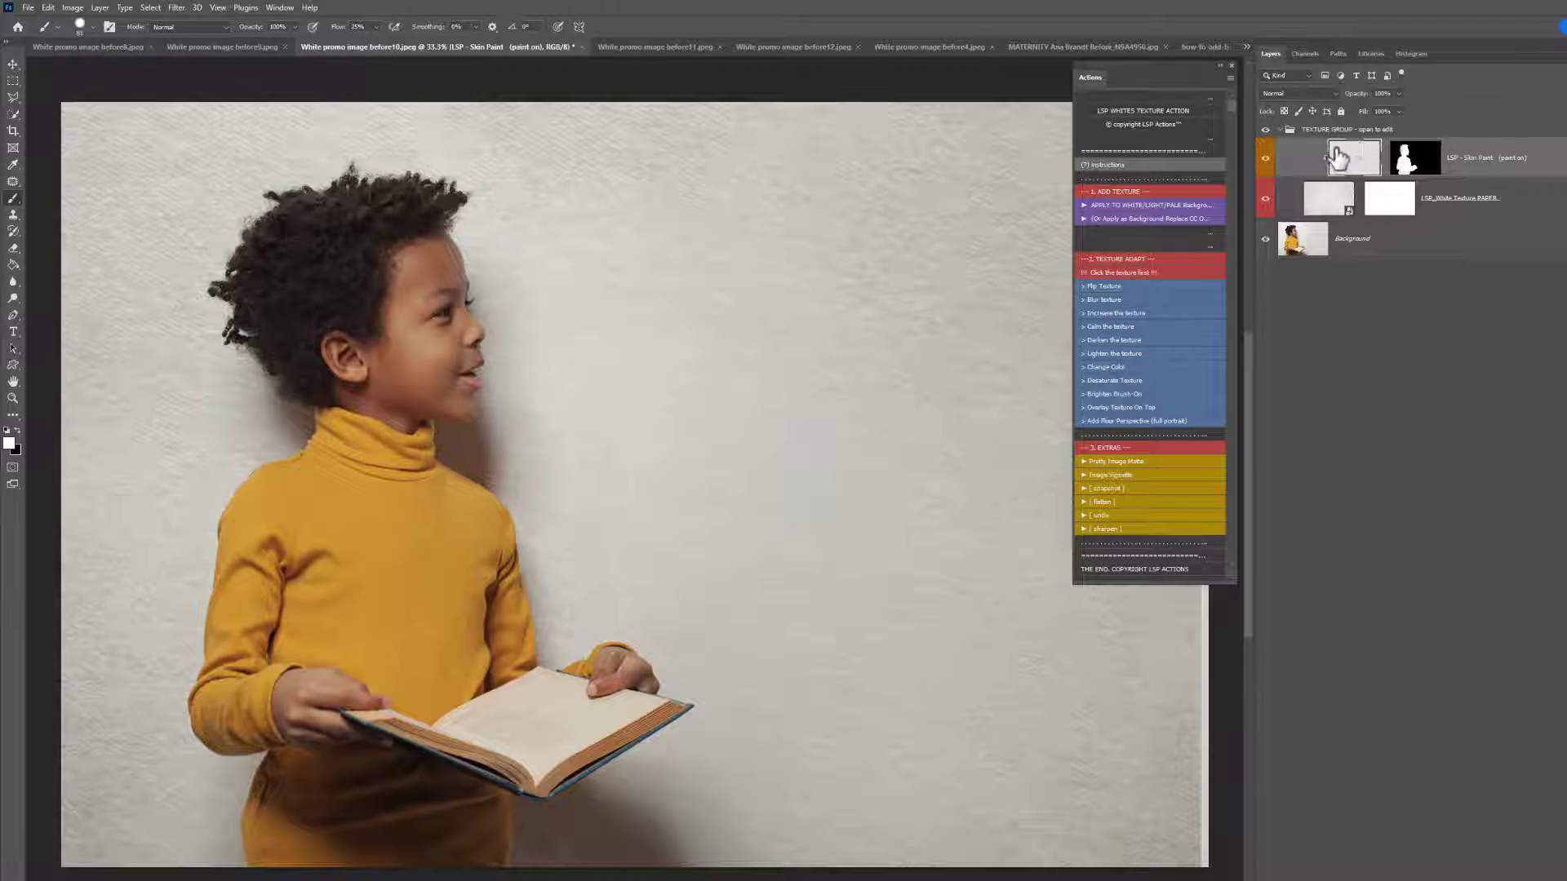
Step: Toggle the texture's visibility on and off to compare the result
left_click(1266, 131)
left_click(1267, 130)
left_click(1266, 130)
left_click(1267, 131)
Step: Load the boy's outline as a selection for the PAPER mask and set black paint
left_click(1388, 205)
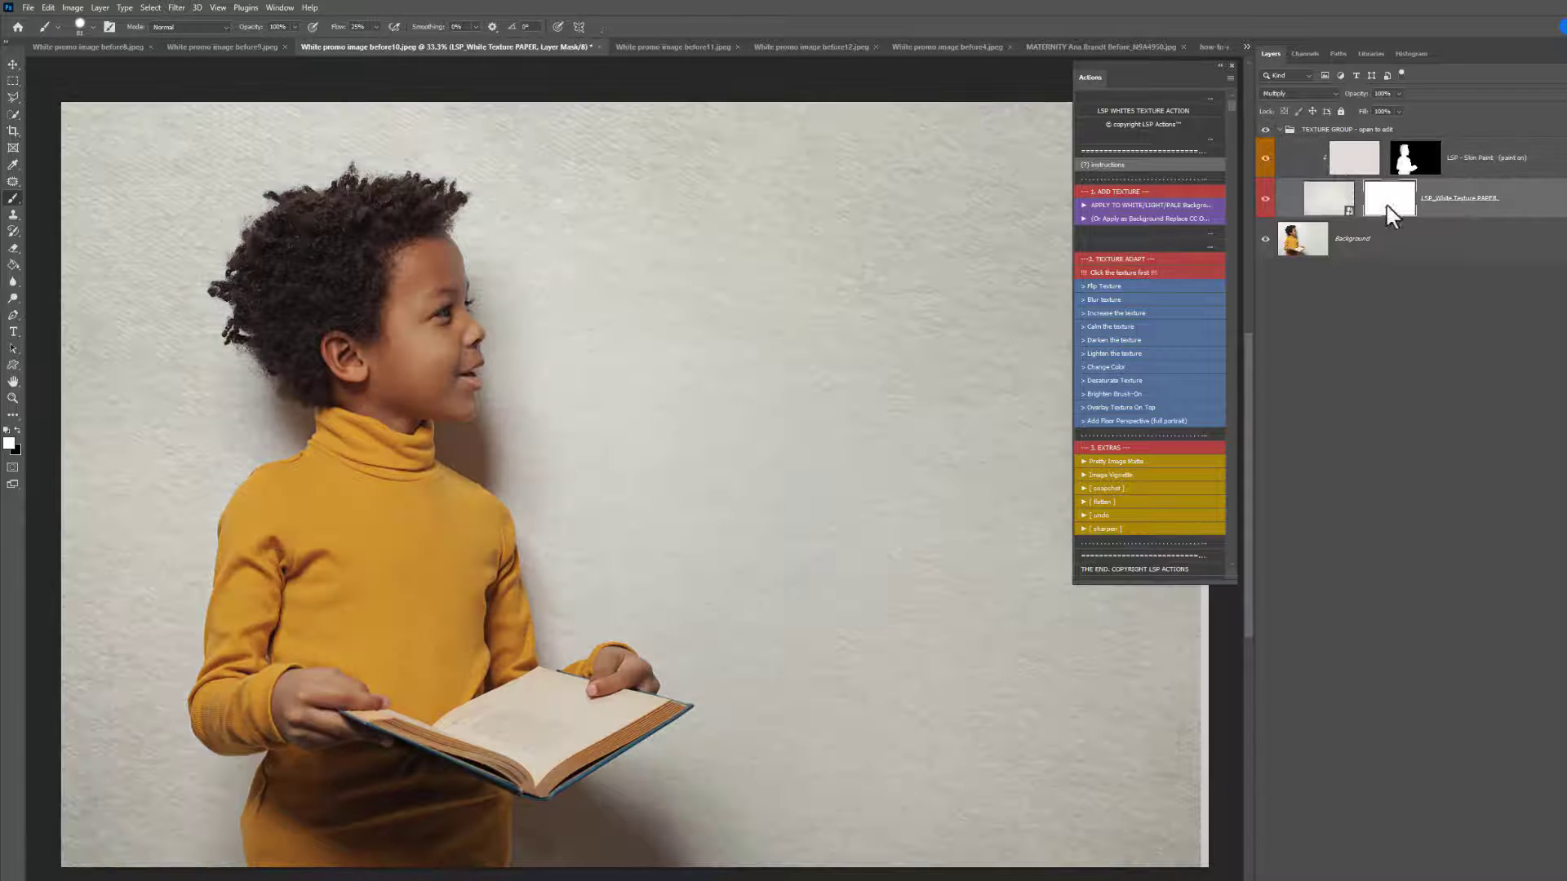
right_click(454, 362)
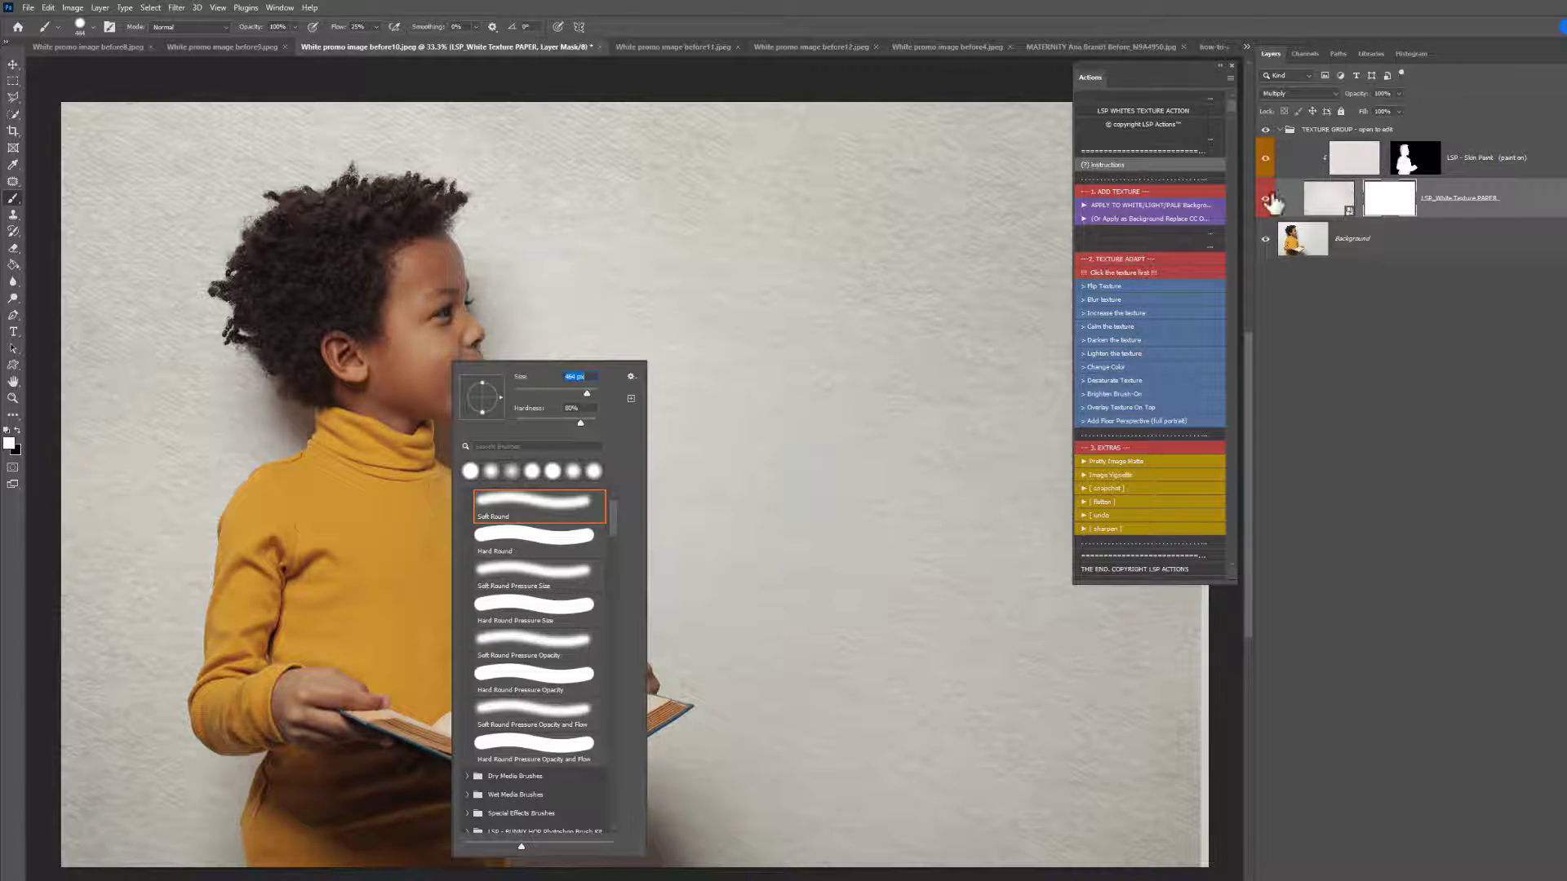
left_click(1414, 160, "ctrl")
key("v")
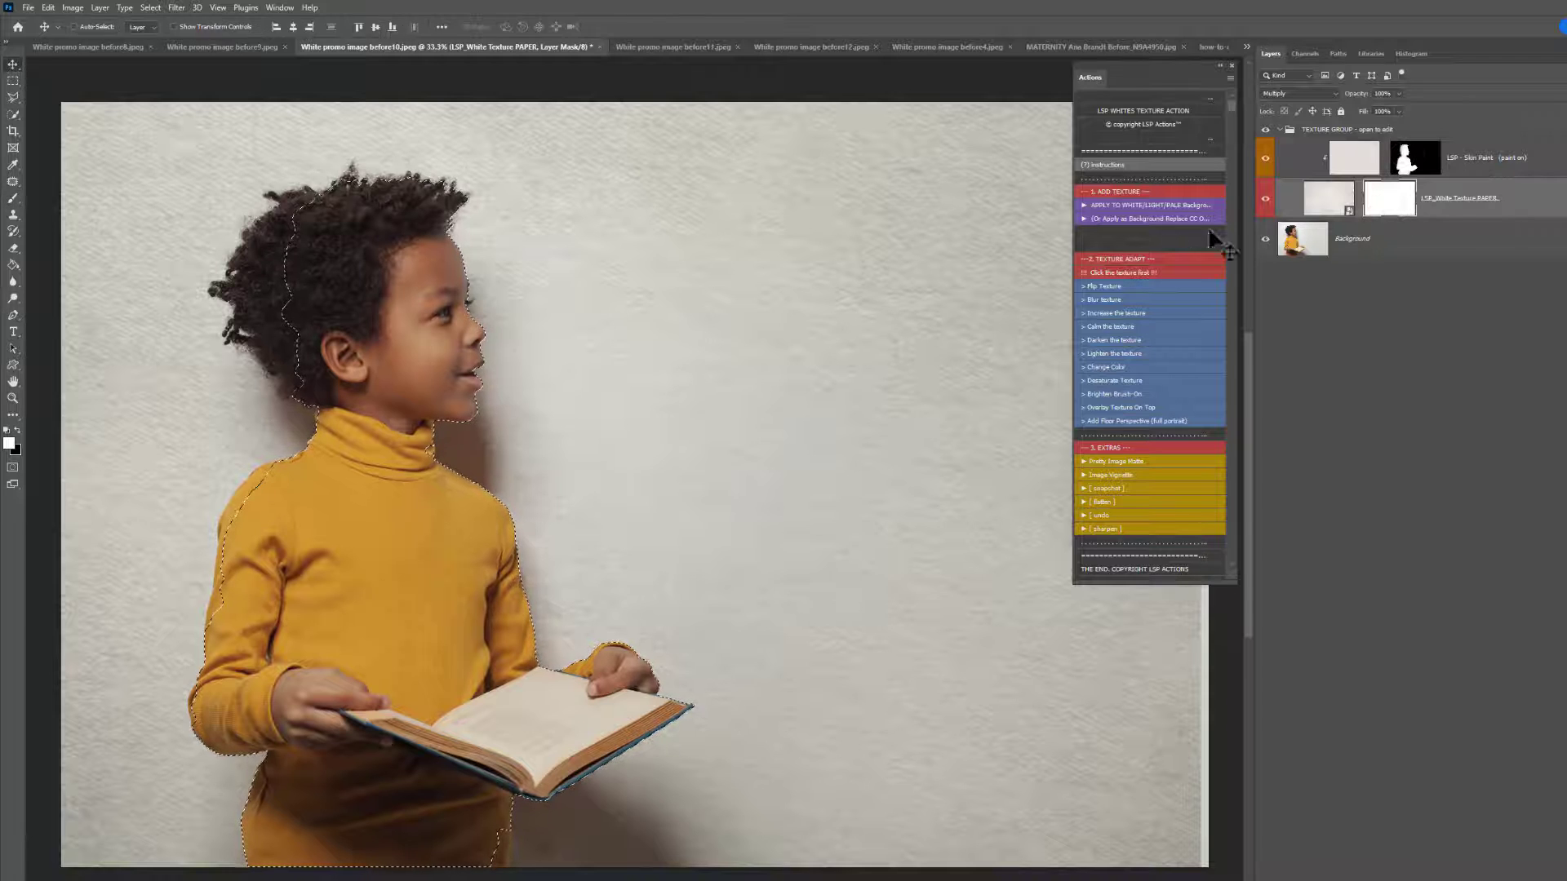
key("b")
key("x")
Step: Paint black over the boy's head and face on the PAPER mask with a smaller brush, then deselect
mouse_move(455, 297)
left_mouse_down()
mouse_move(435, 322)
mouse_move(452, 413)
mouse_move(445, 377)
mouse_move(434, 730)
mouse_move(390, 642)
mouse_move(643, 649)
mouse_move(413, 660)
mouse_move(406, 604)
left_mouse_up()
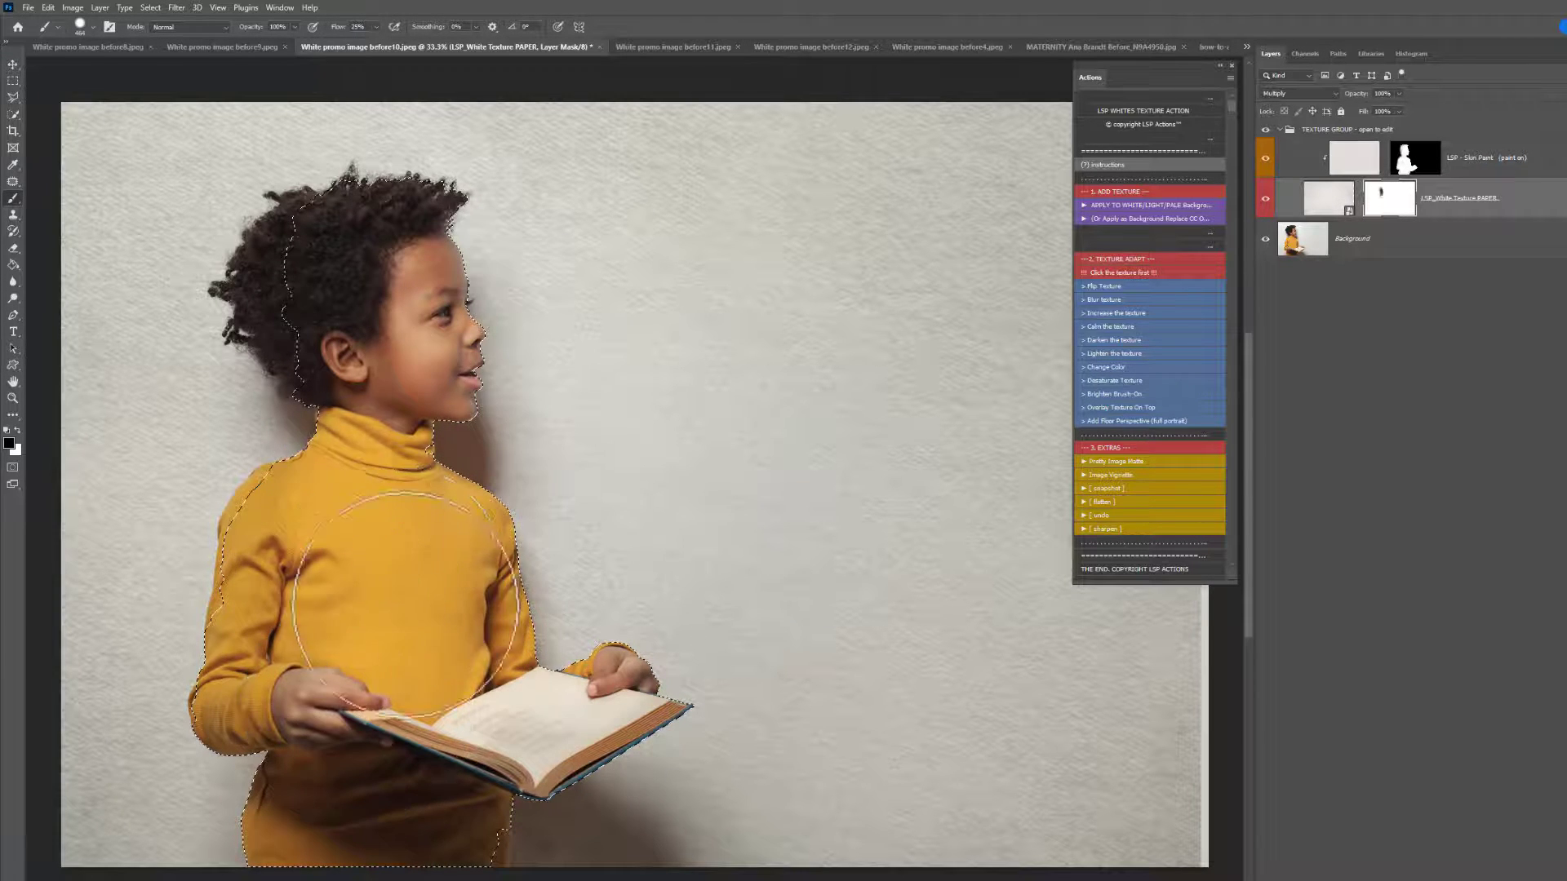
right_click(406, 604)
left_click_drag(441, 482, 408, 483)
key("Return")
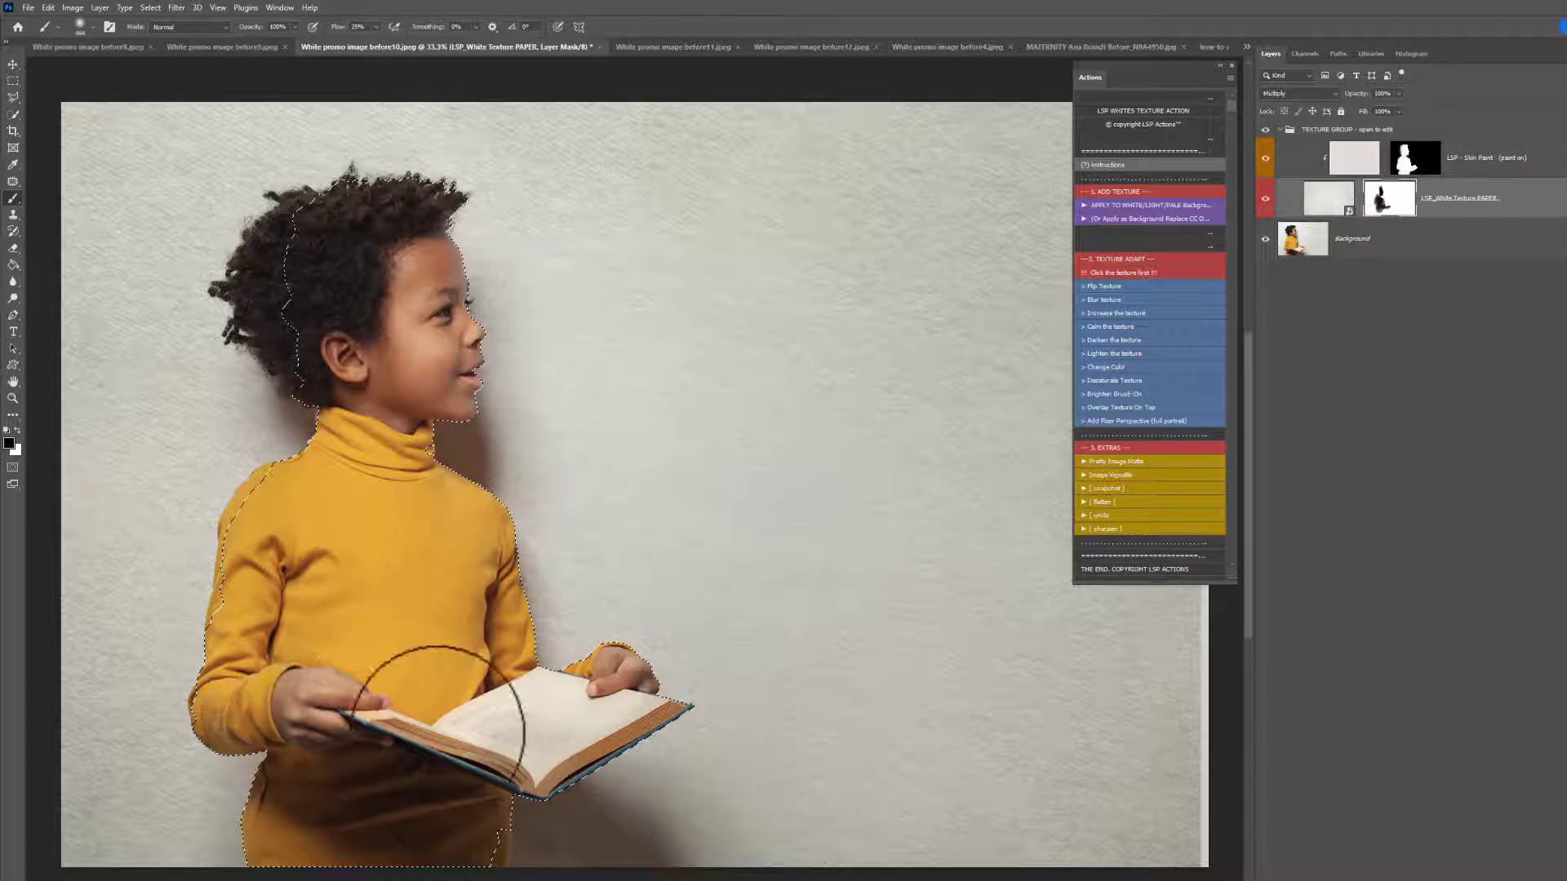
left_click_drag(448, 196, 490, 332)
key("ctrl+d")
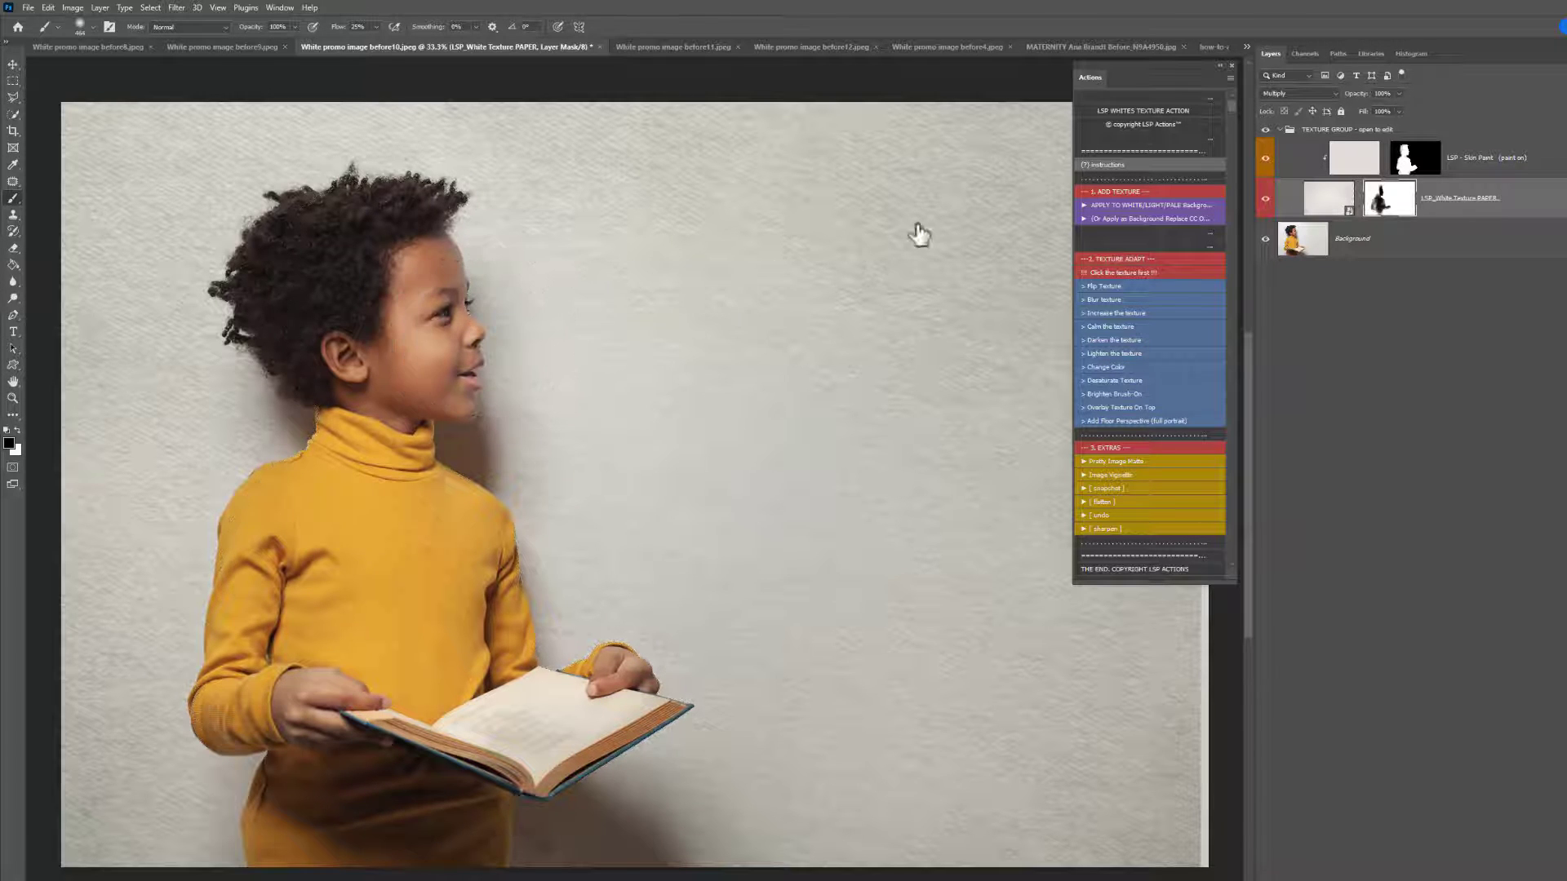
Step: Toggle the texture to check the result, then collapse the texture group
left_click(1265, 130)
left_click(1266, 132)
left_click(1266, 133)
left_click(1279, 131)
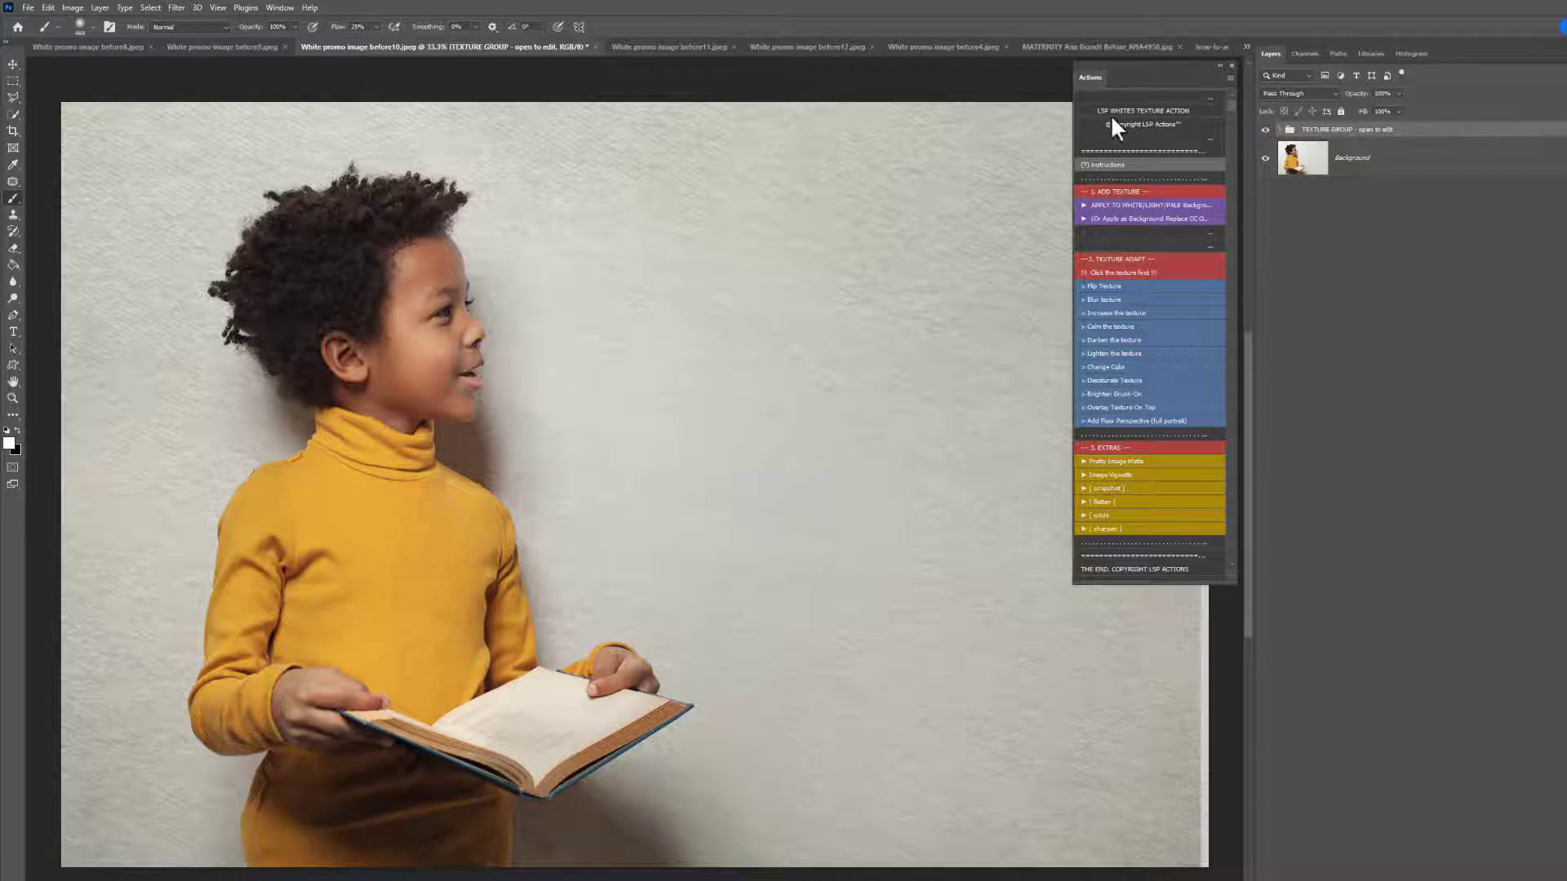
Step: Place the MORNING BREEZE texture into the mother-and-baby photo, repositioned over the backdrop and committed
left_click(230, 47)
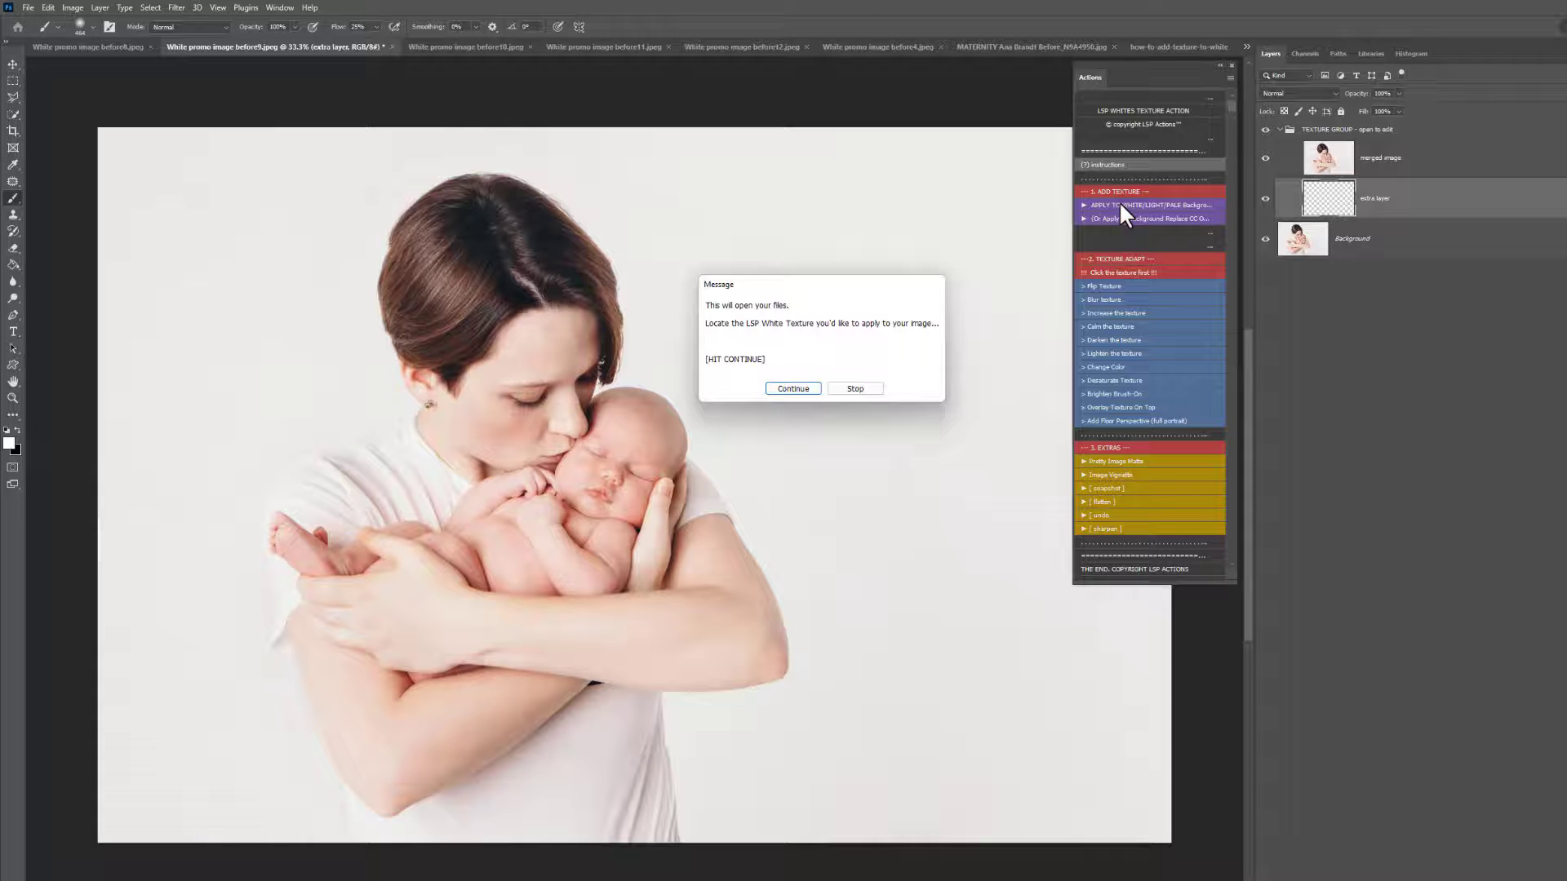
left_click(791, 389)
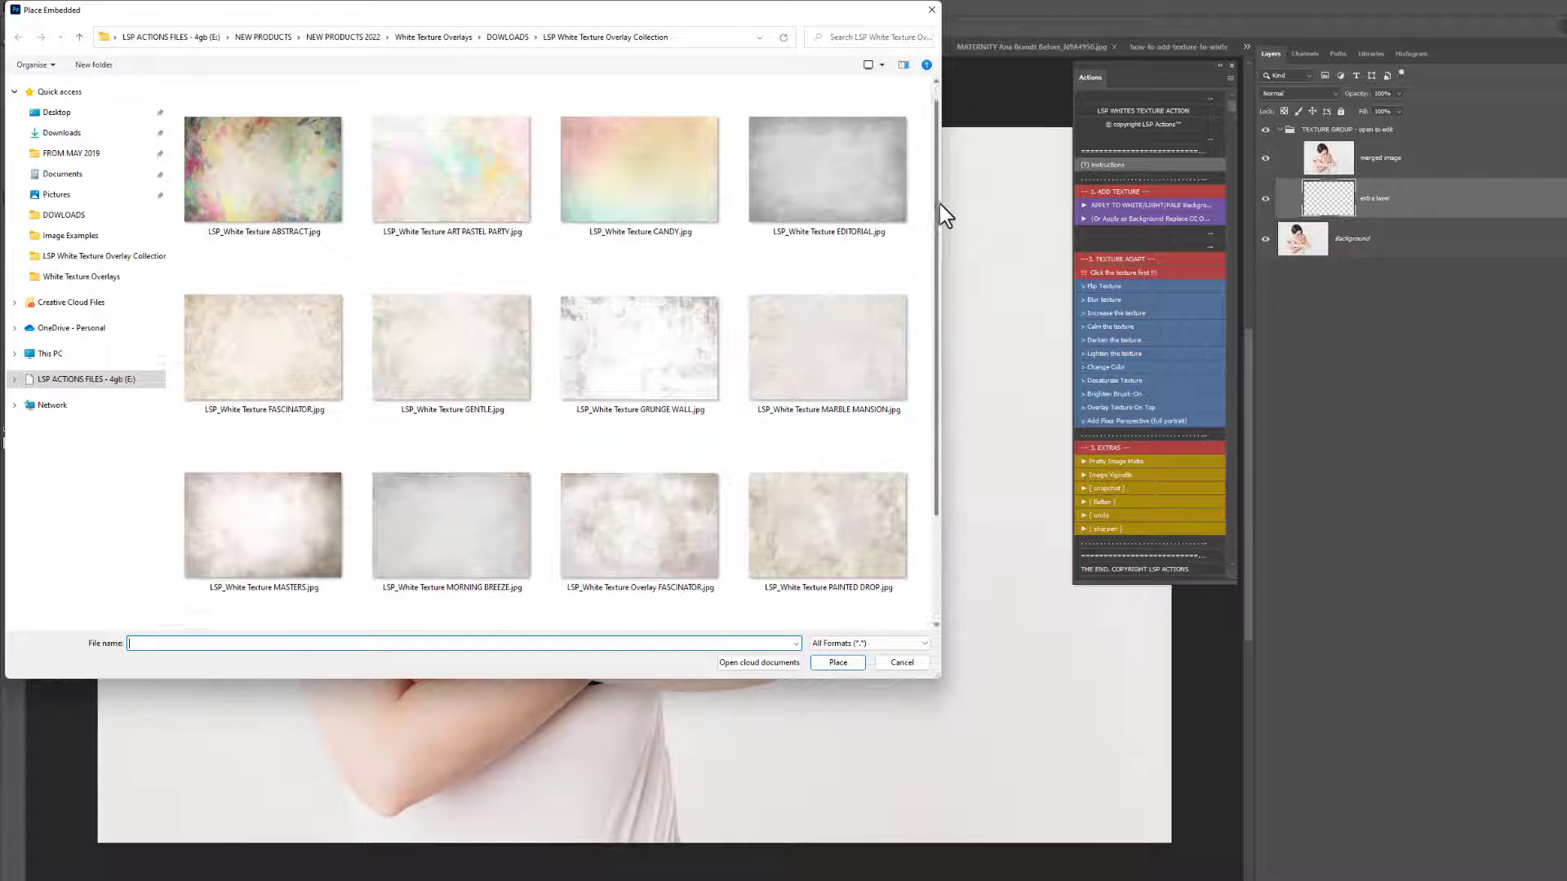
left_click_drag(938, 203, 938, 321)
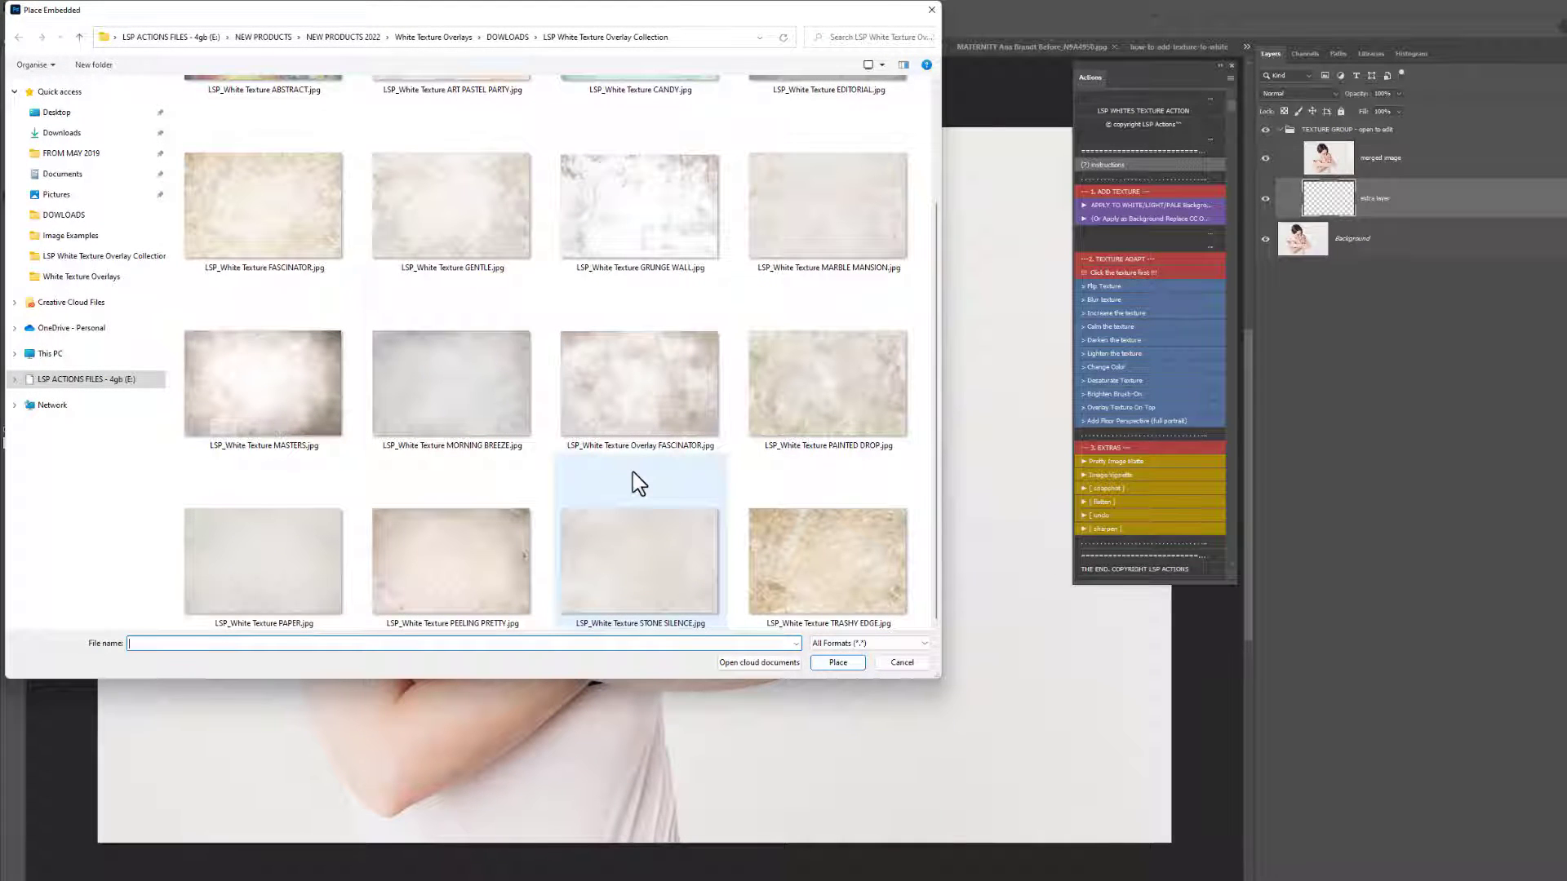
double_click(493, 389)
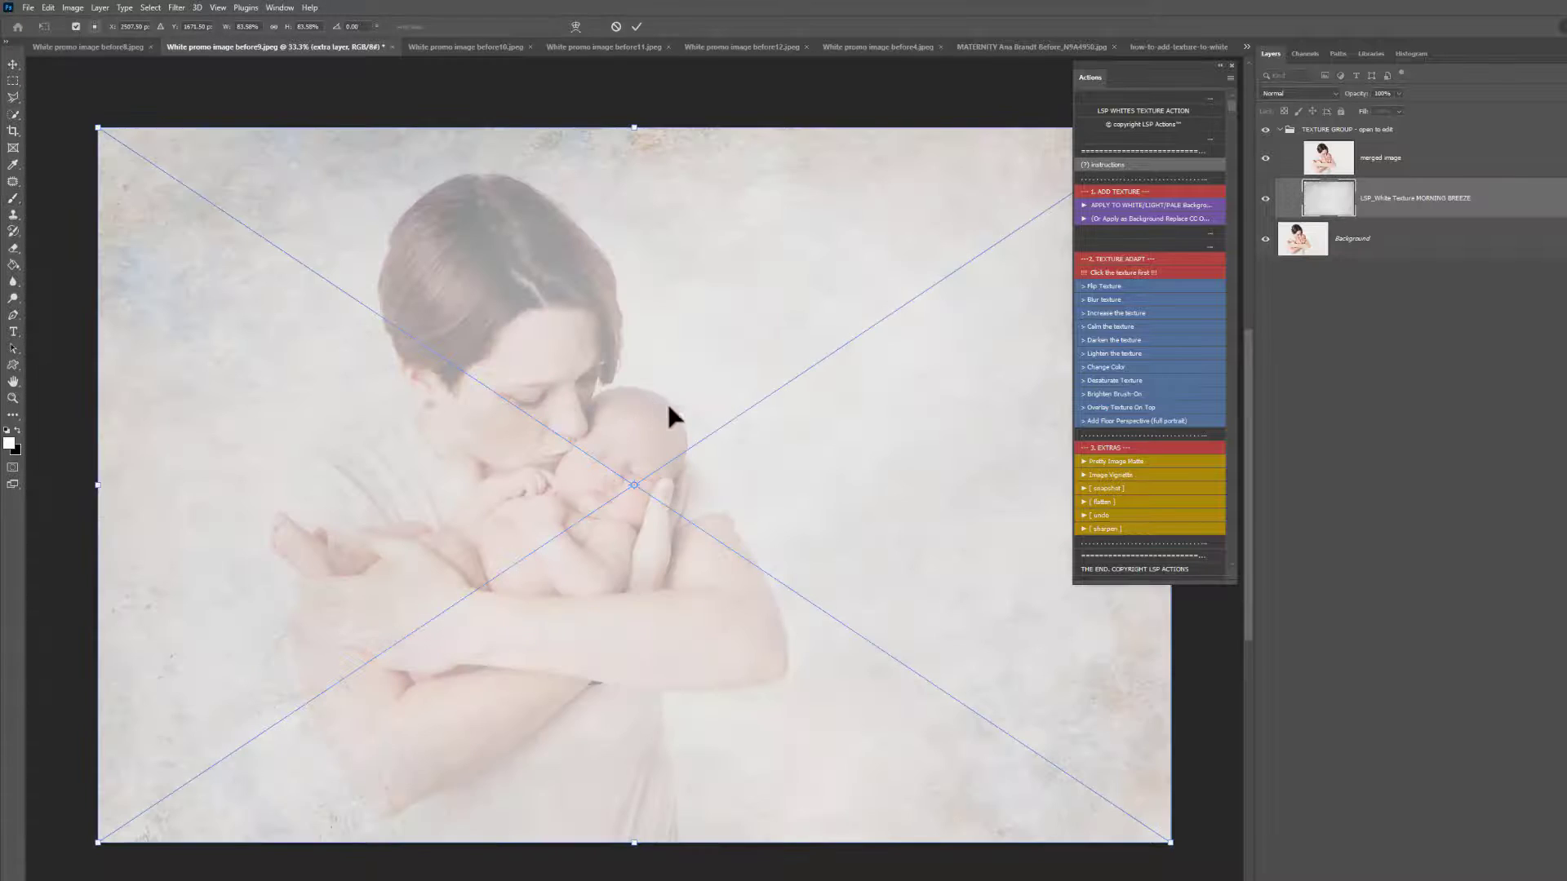
left_click_drag(688, 404, 762, 490)
key("Return")
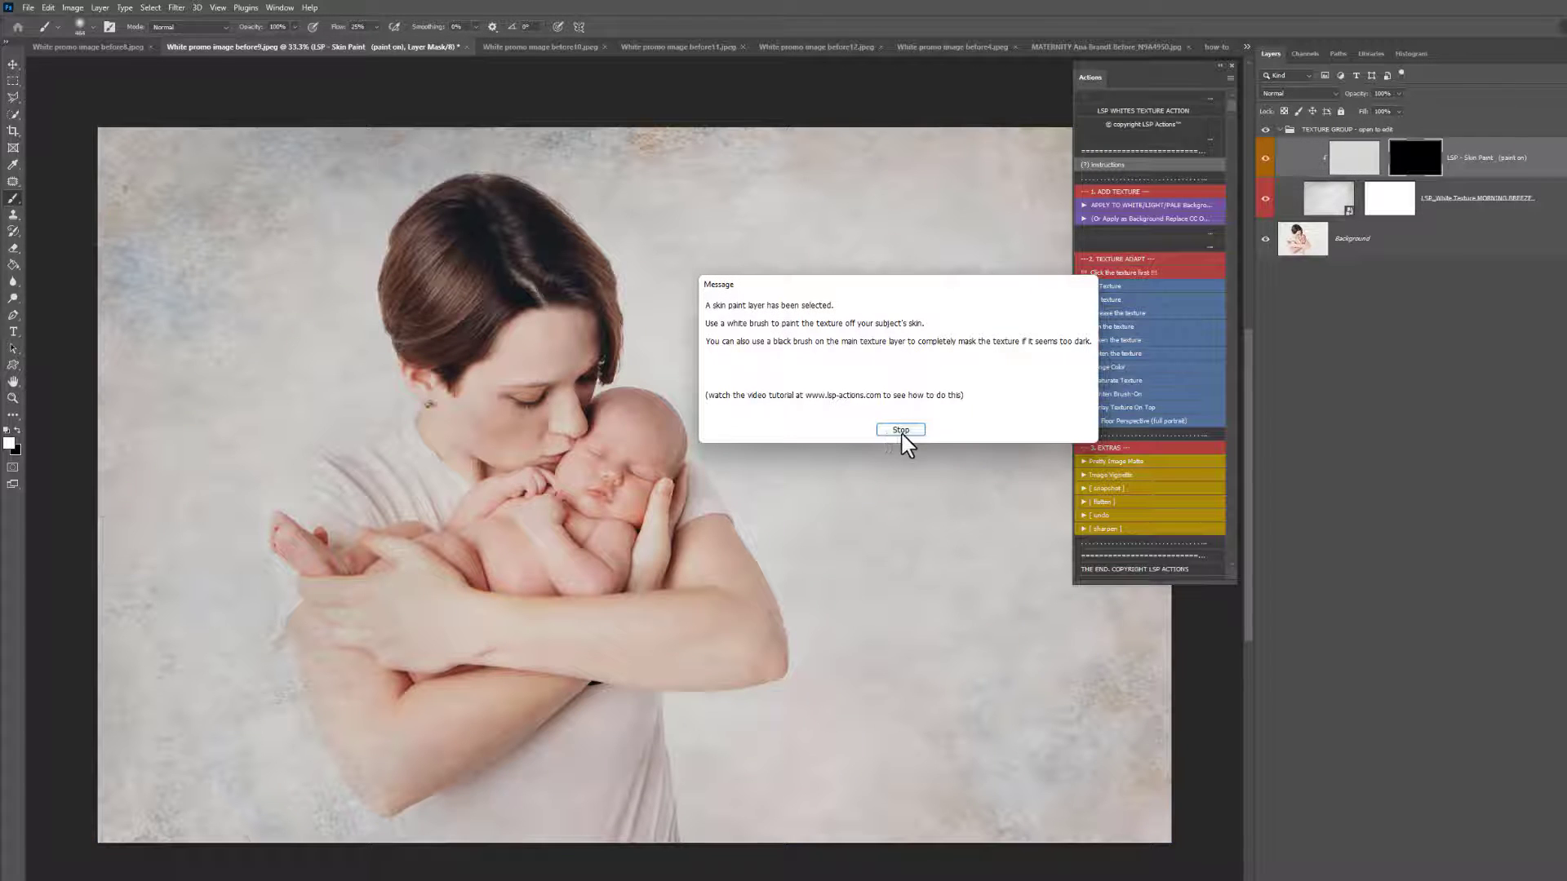
left_click(901, 430)
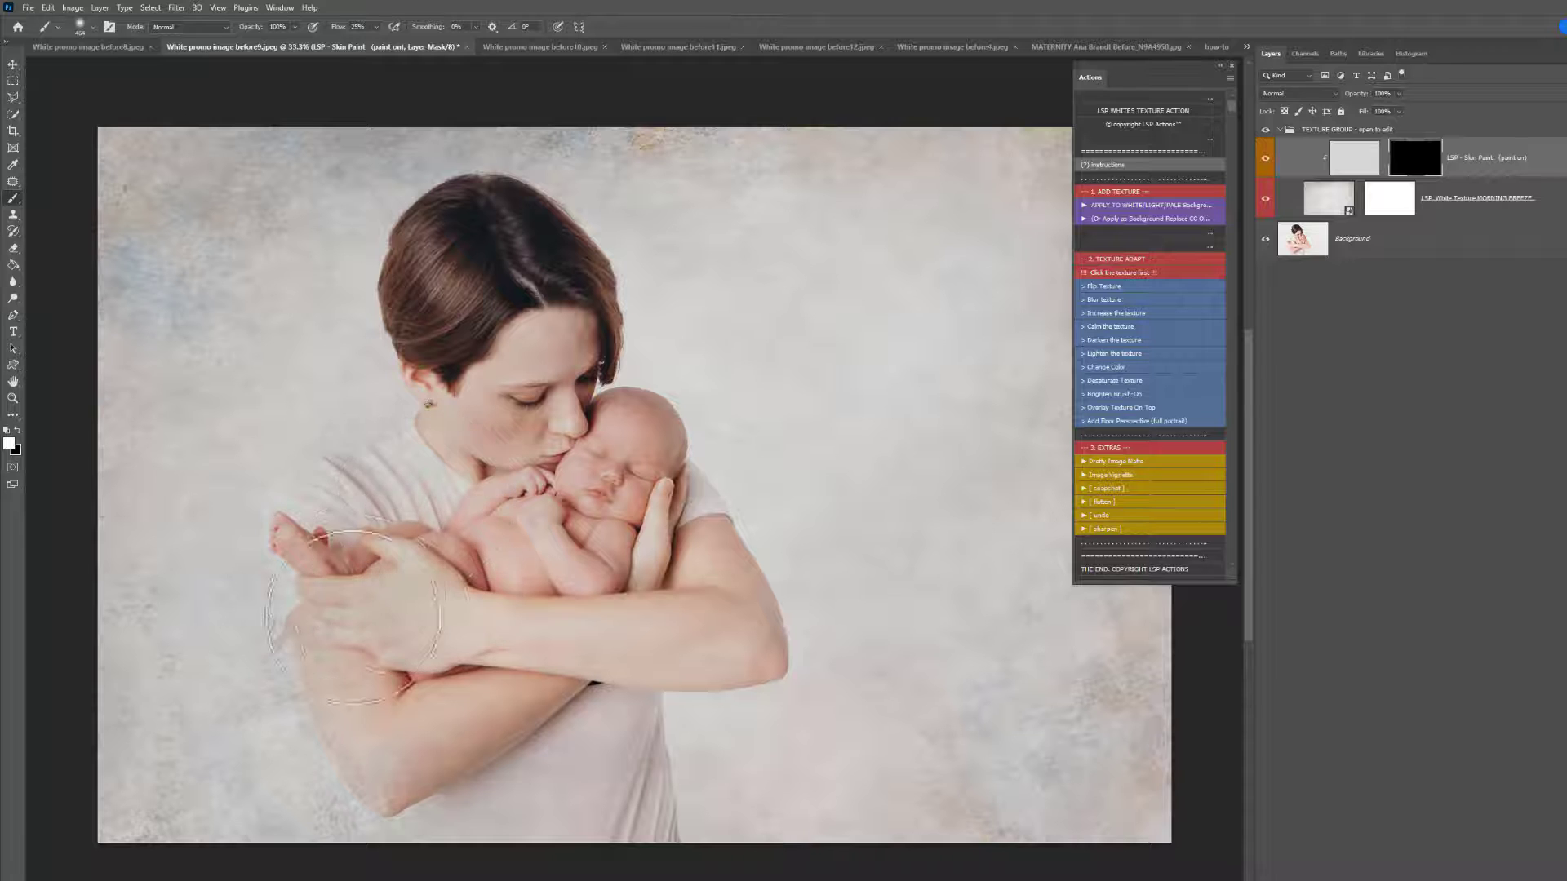
Step: Select the mother and baby from the Background layer and fill the Skin Paint mask white there
left_click(1298, 249)
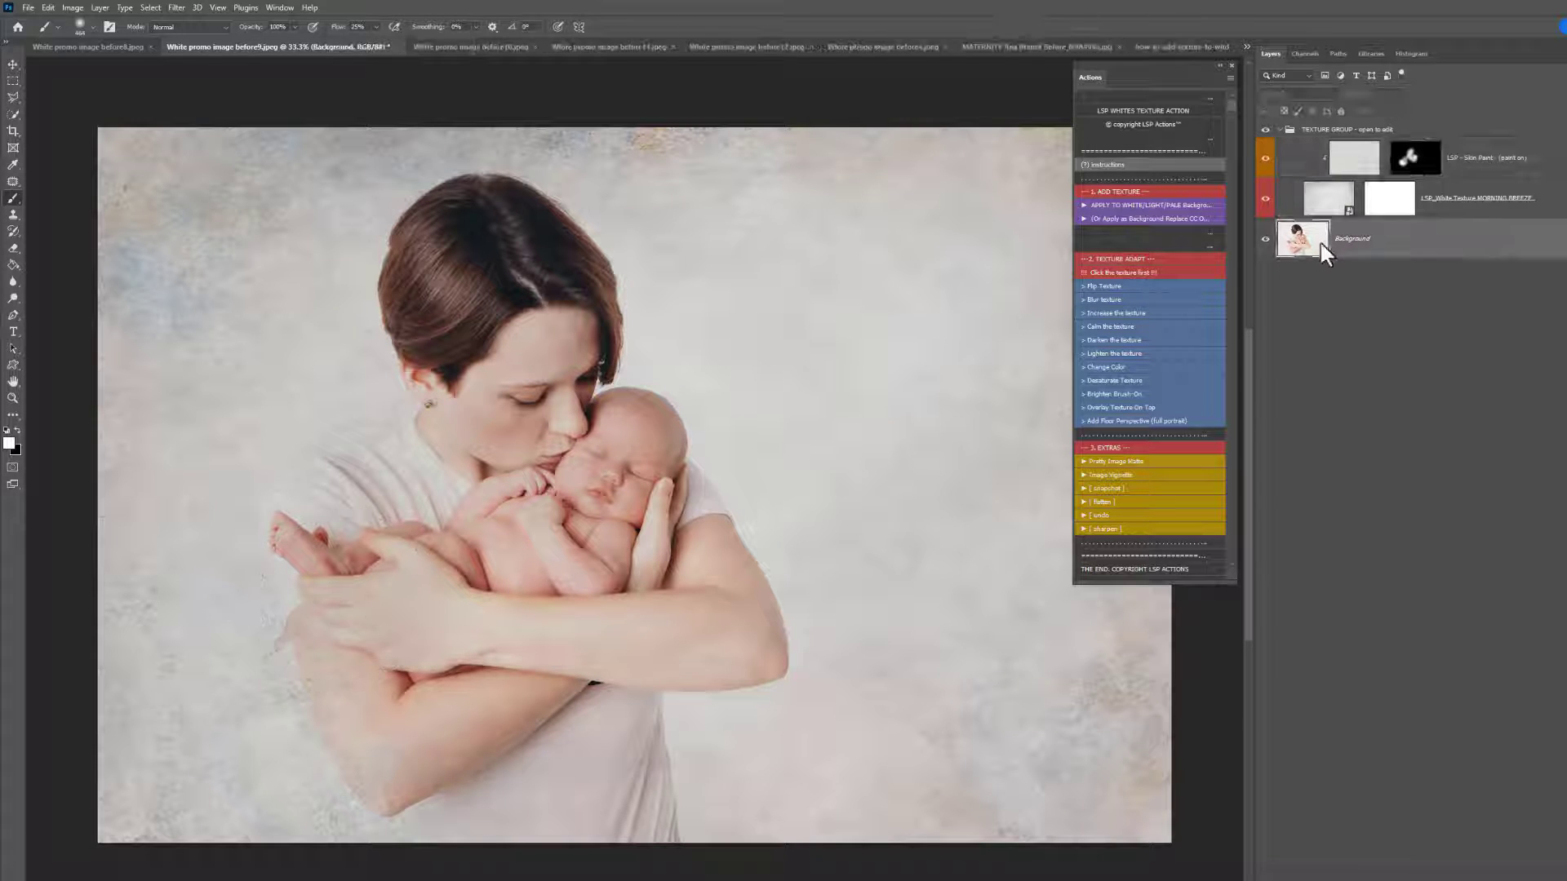
left_click(14, 116)
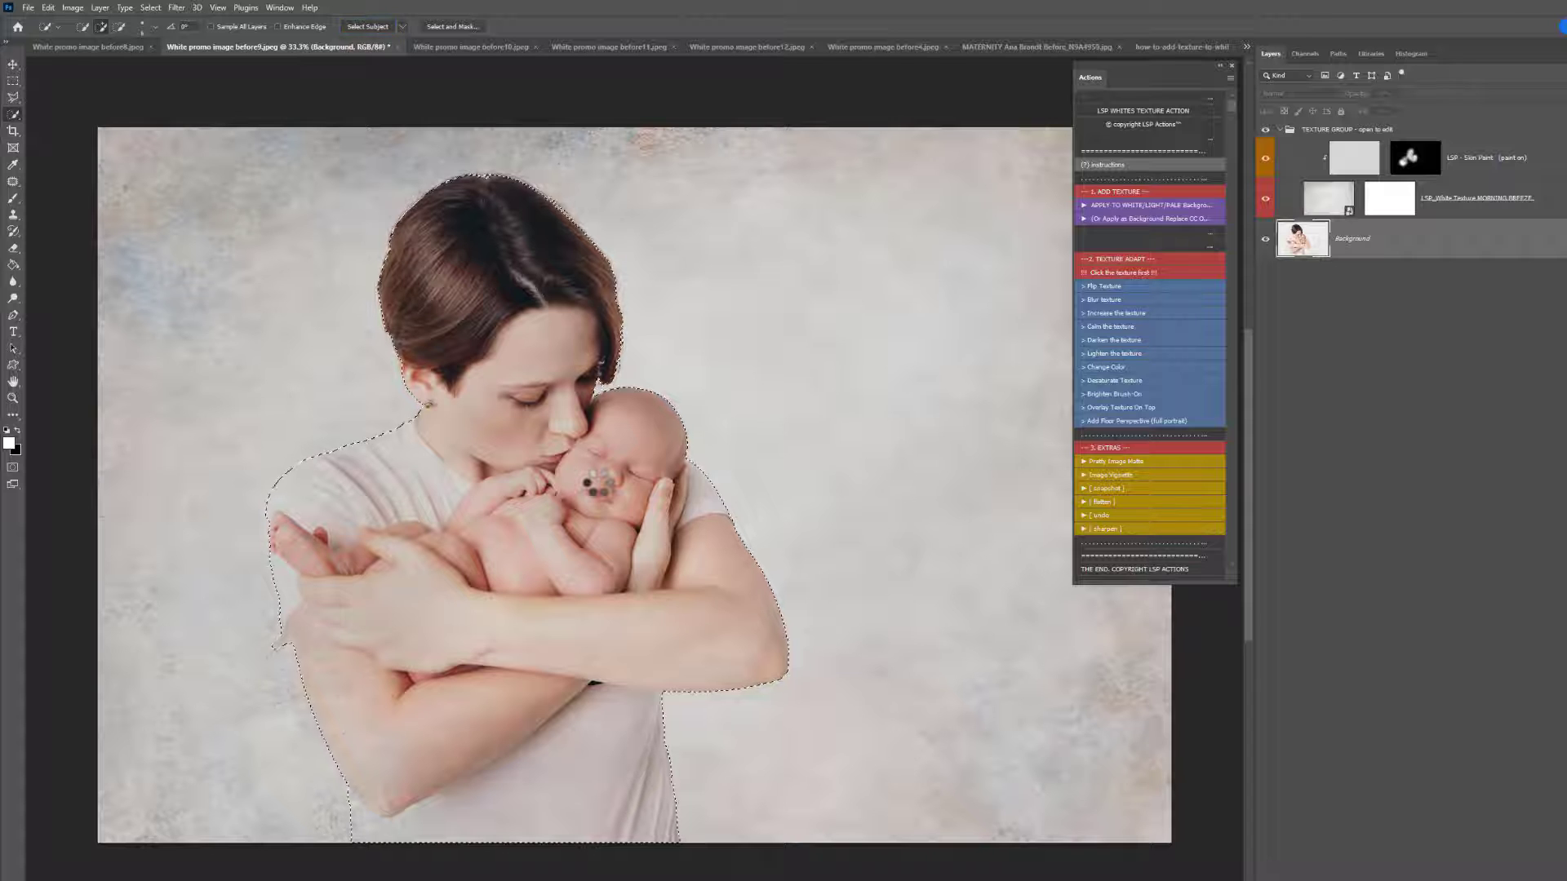
left_click(1414, 158)
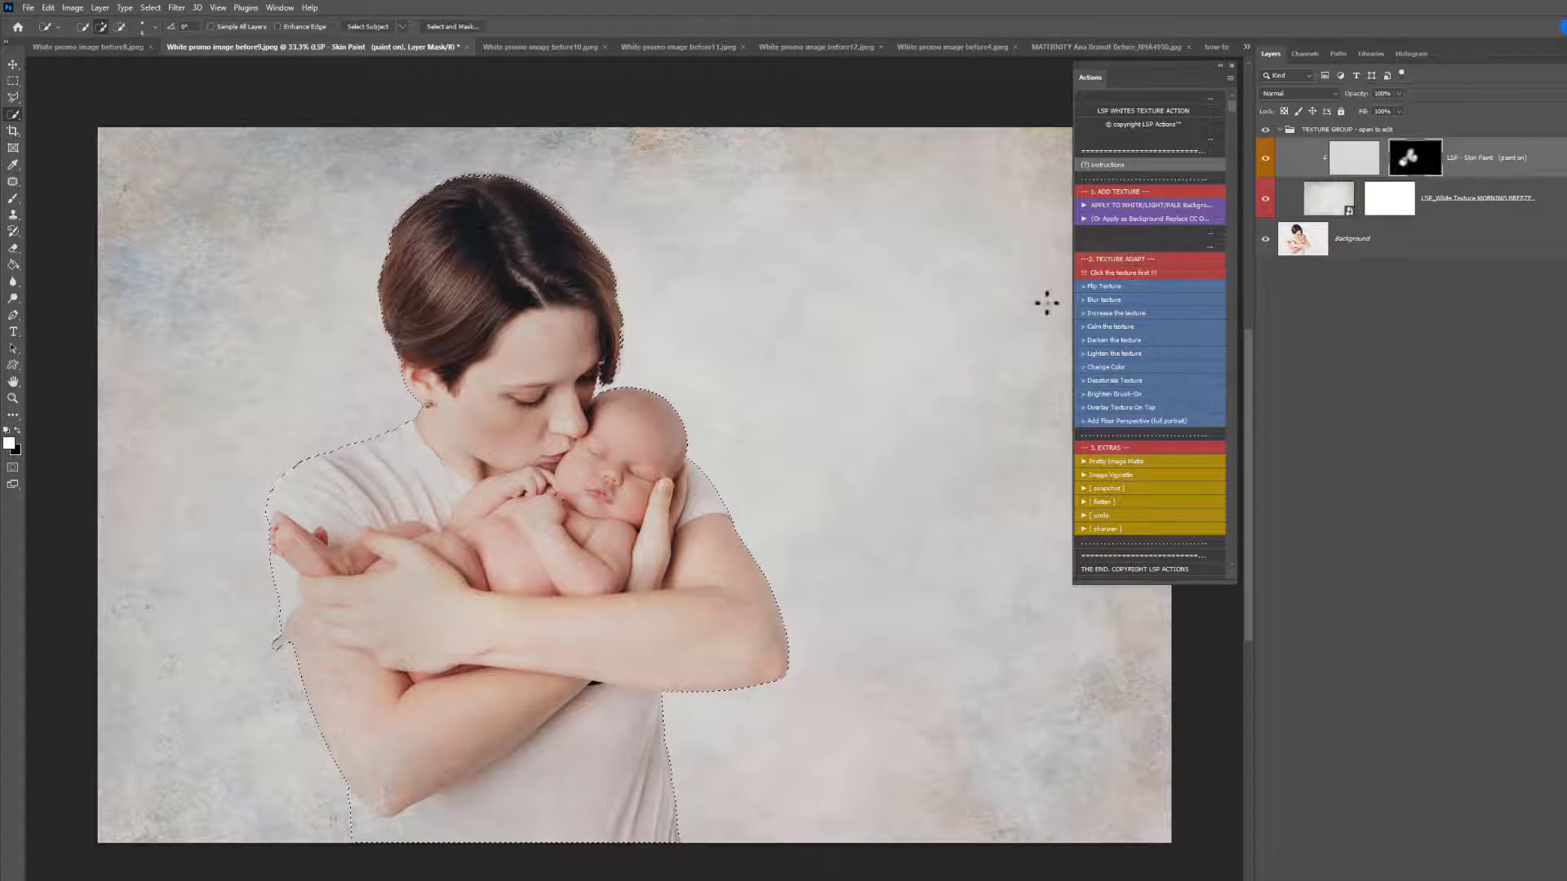
key("b")
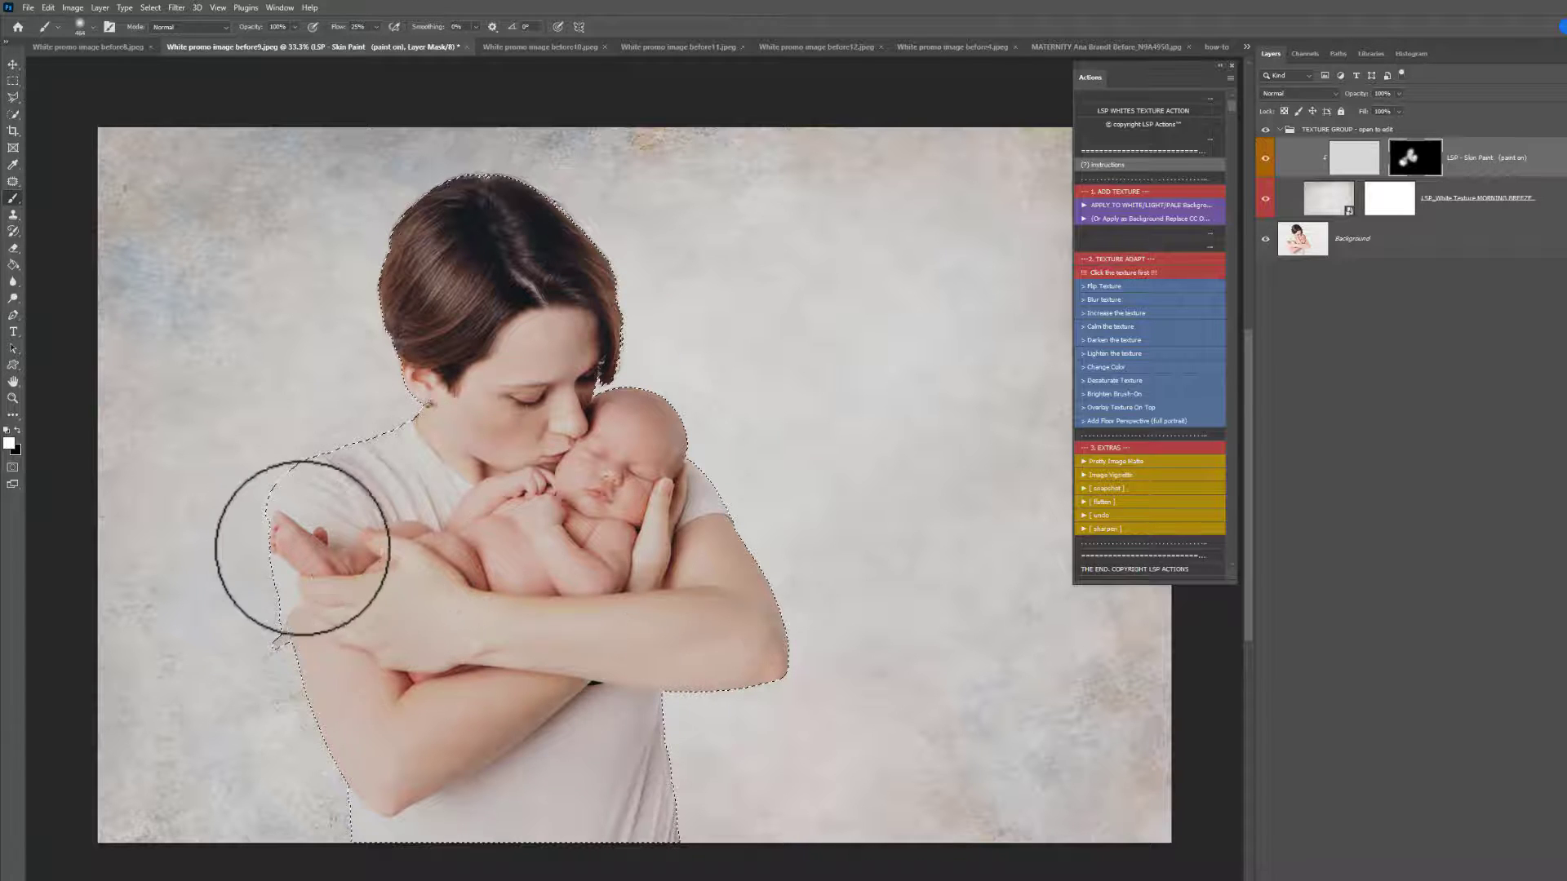
key("alt+BackSpace")
key("ctrl+d")
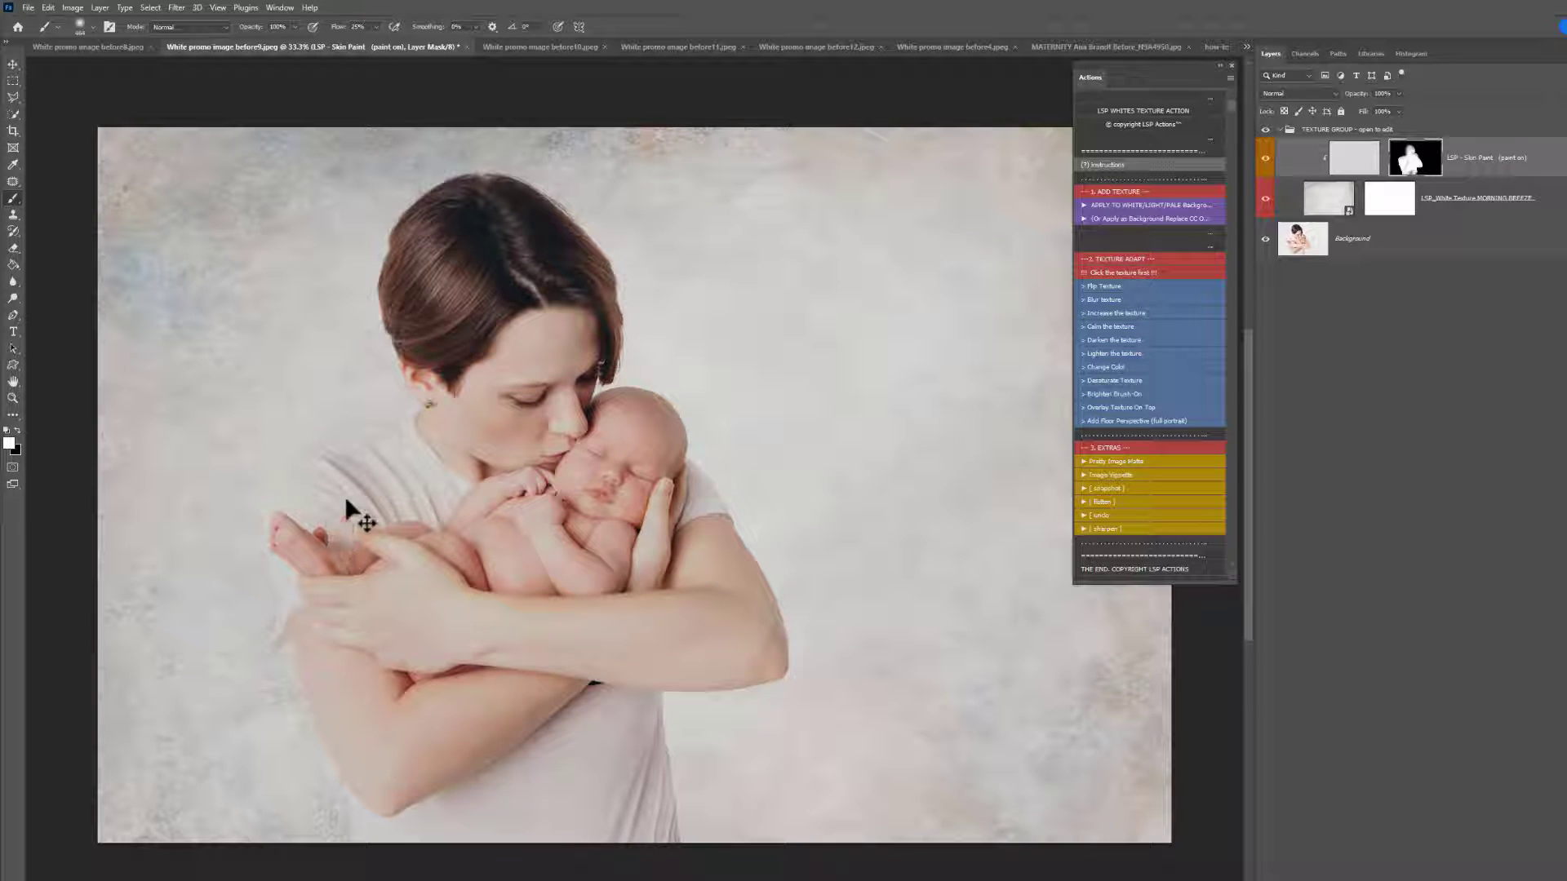
Step: Enlarge the brush to 190 px
right_click(629, 439)
left_click_drag(677, 457, 726, 457)
key("Return")
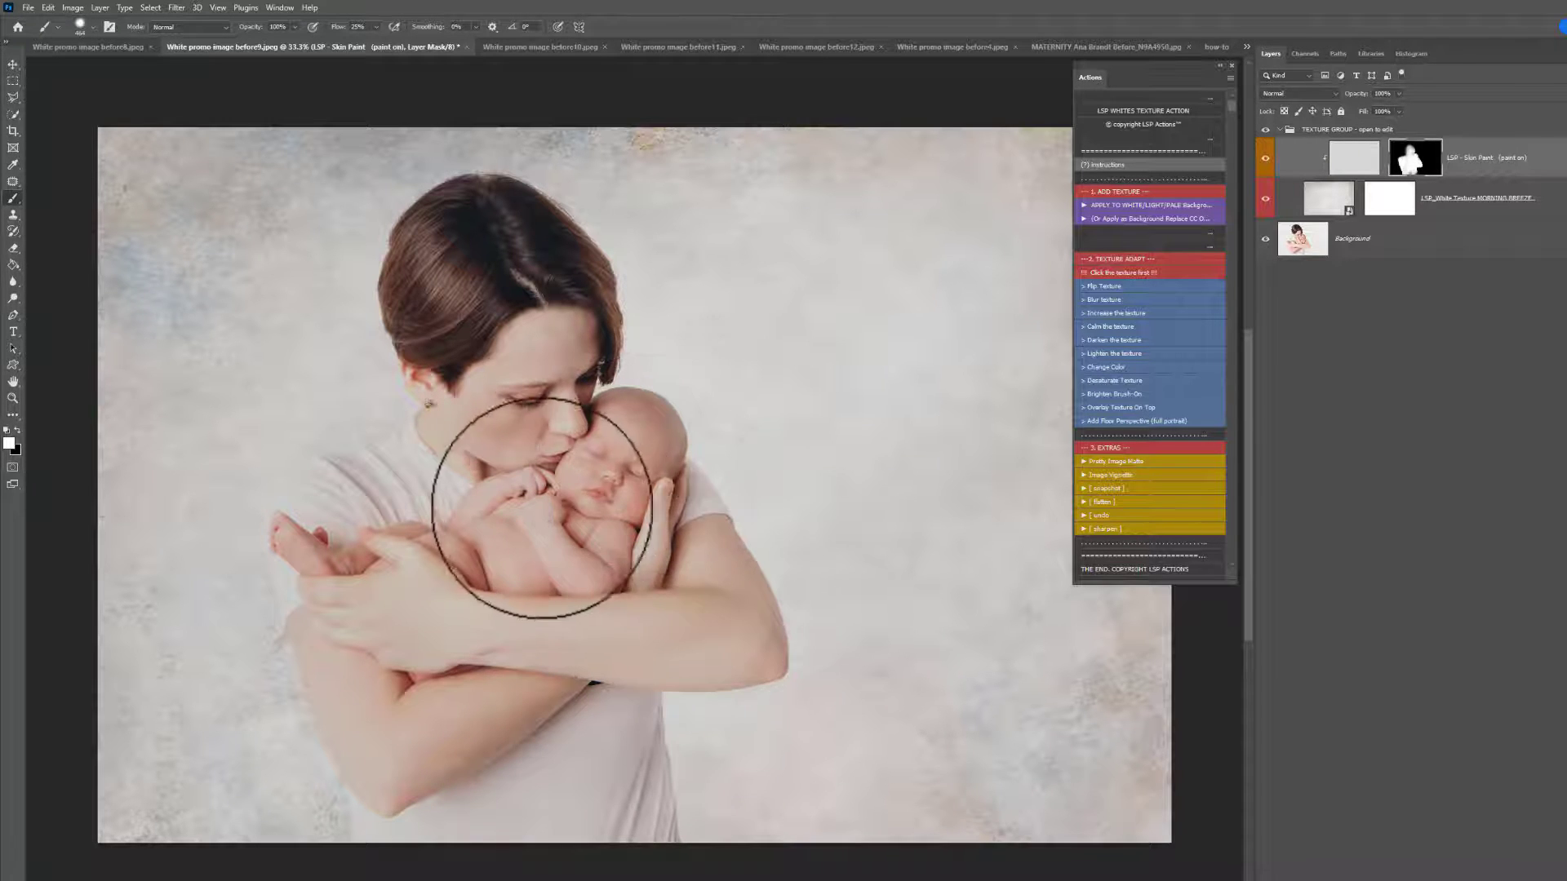
right_click(541, 507)
left_click_drag(664, 461, 667, 461)
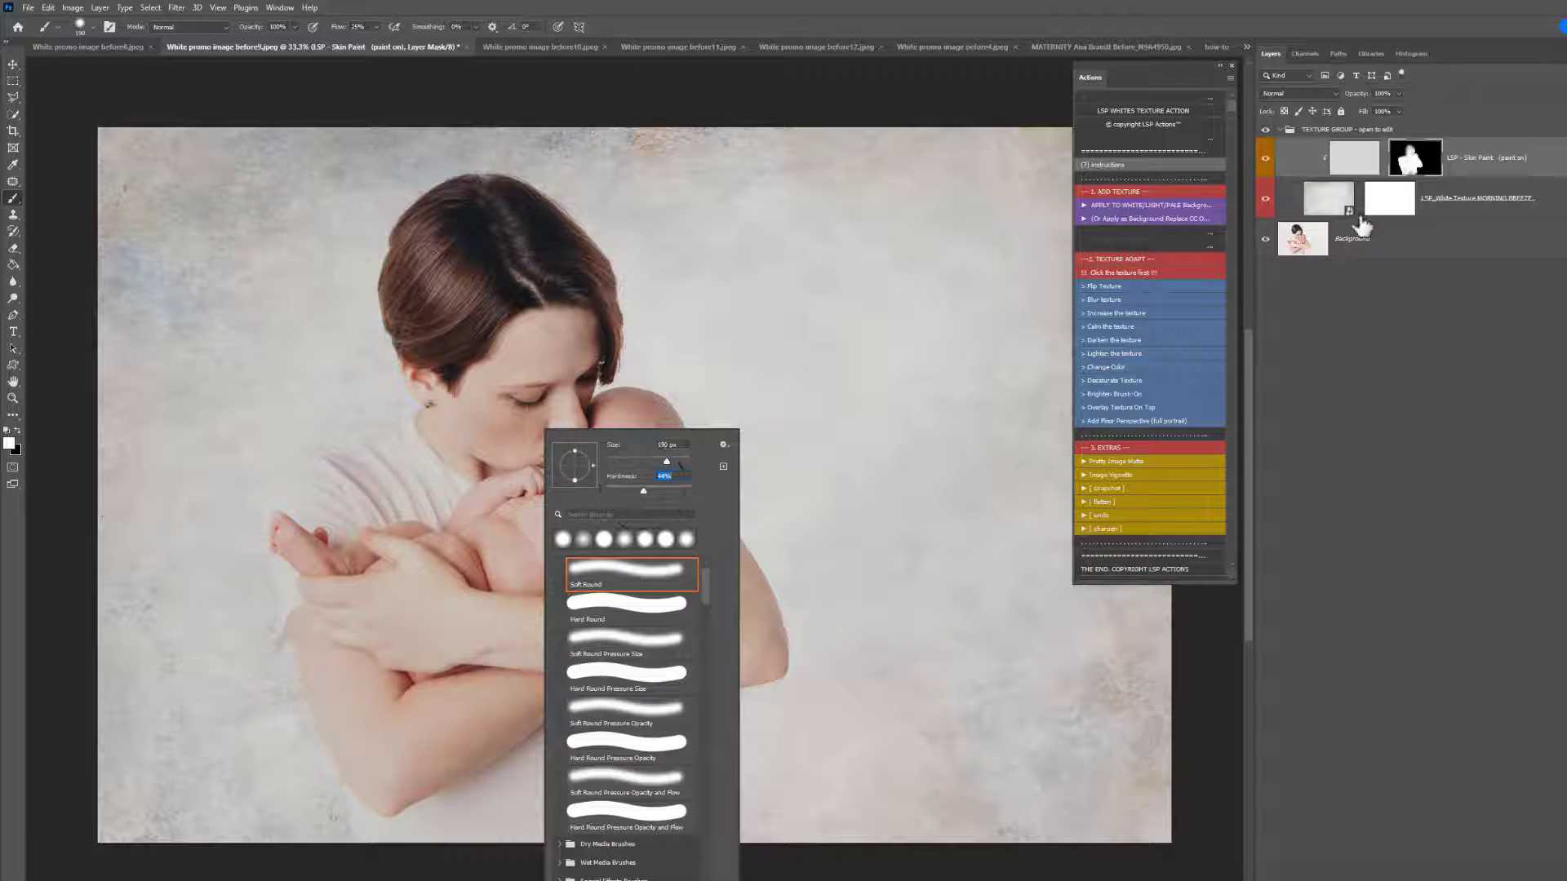
Step: Paint the texture off the baby's face and body on the MORNING BREEZE layer mask
left_click(1389, 204)
right_click(483, 400)
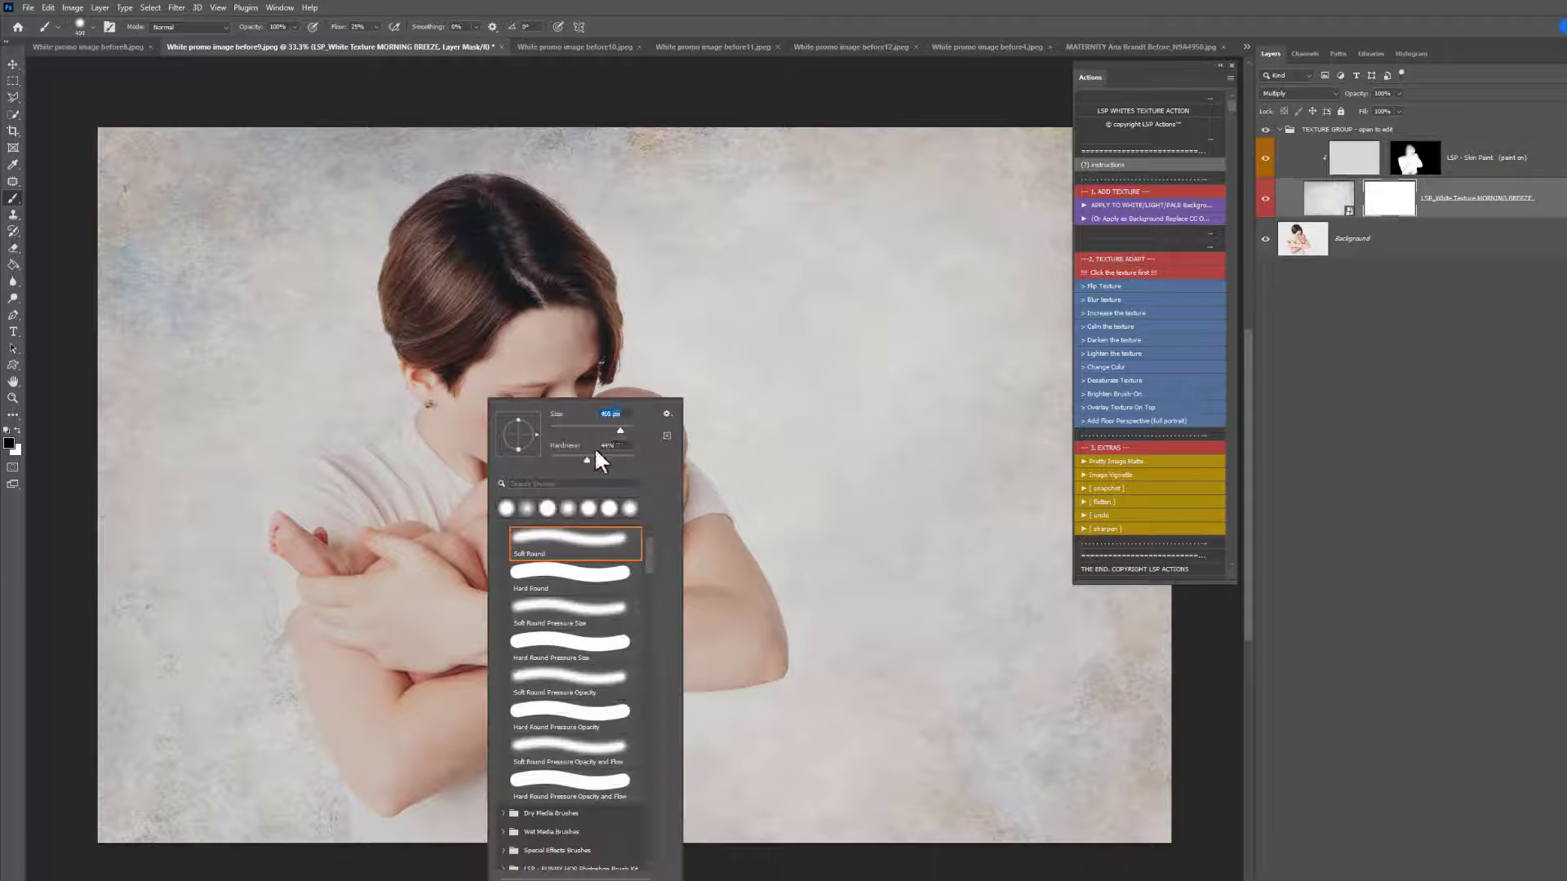
mouse_move(578, 327)
left_mouse_down()
mouse_move(506, 414)
mouse_move(511, 472)
mouse_move(587, 484)
mouse_move(550, 542)
left_mouse_up()
right_click(584, 431)
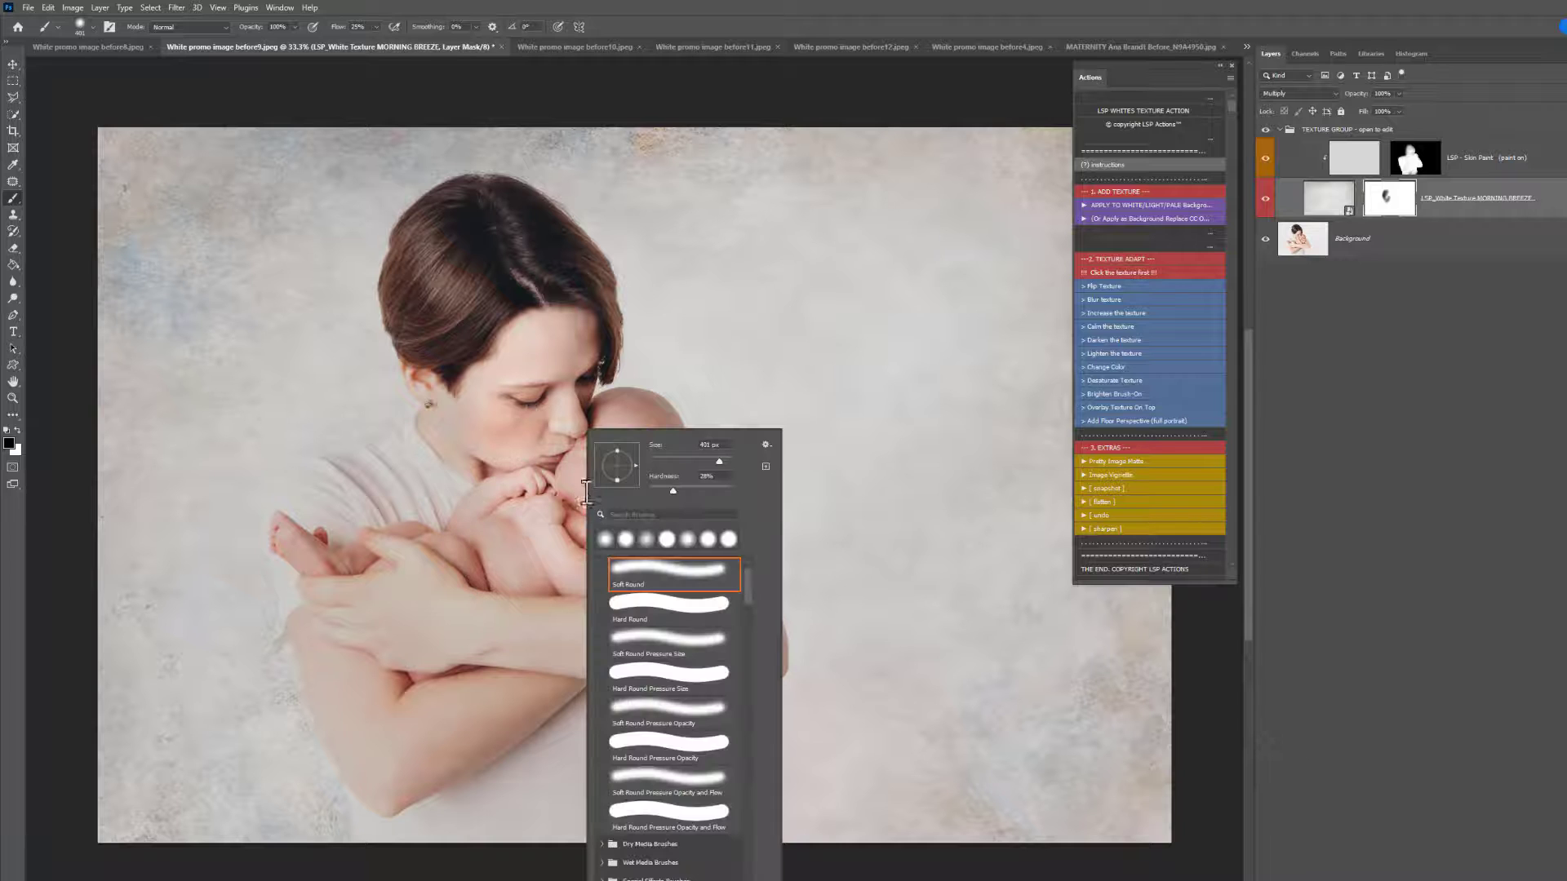
left_click(542, 507)
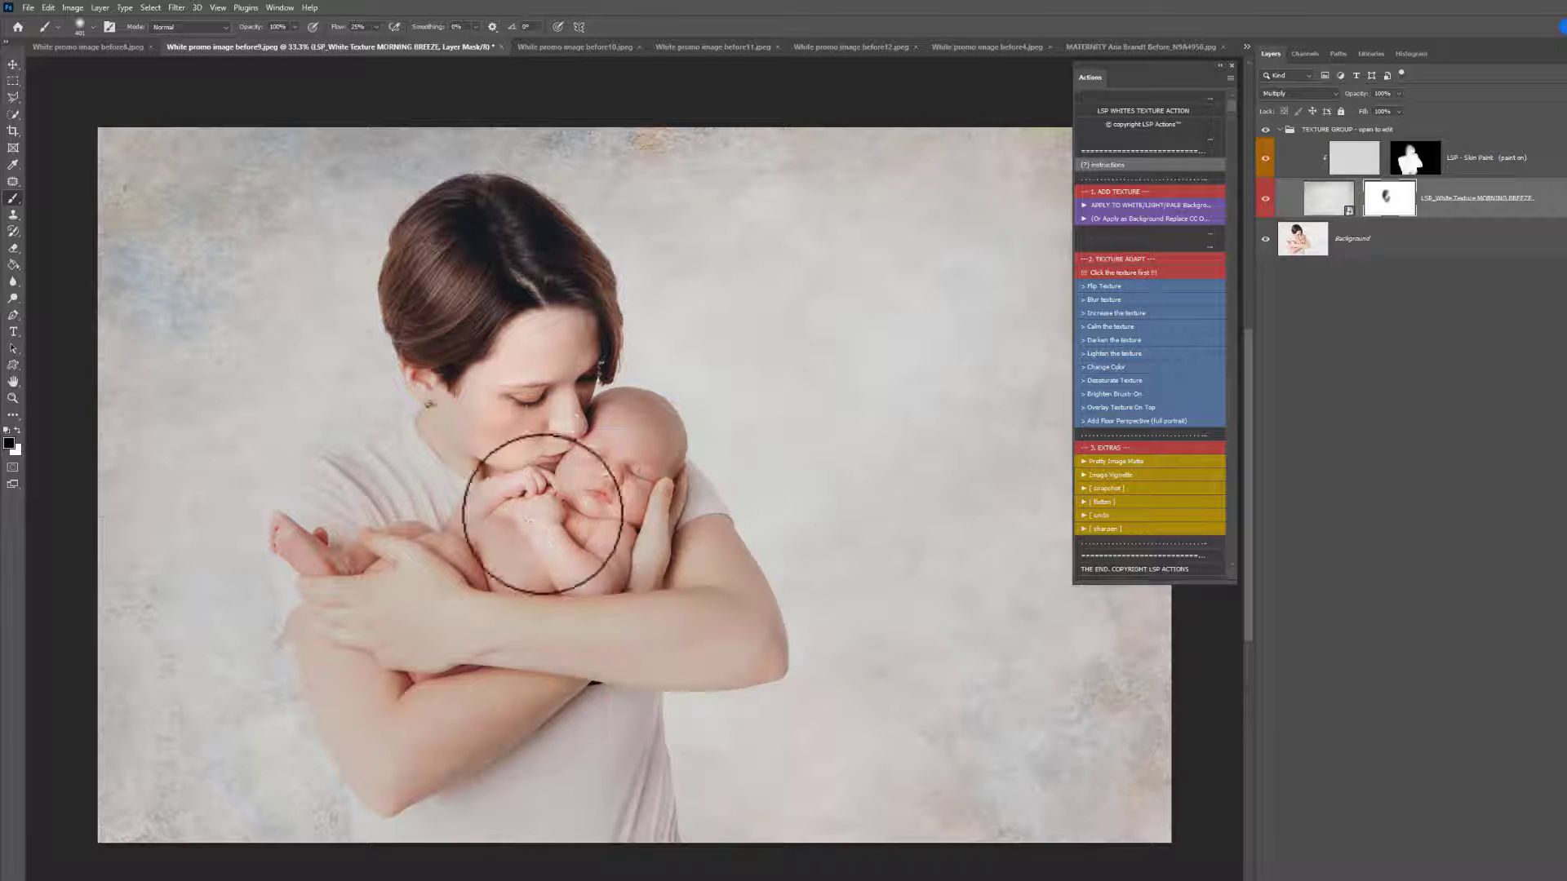
mouse_move(542, 507)
left_mouse_down()
mouse_move(612, 455)
mouse_move(465, 552)
mouse_move(364, 581)
mouse_move(318, 549)
mouse_move(541, 638)
mouse_move(479, 566)
mouse_move(468, 292)
mouse_move(483, 347)
mouse_move(460, 461)
mouse_move(479, 629)
mouse_move(577, 552)
left_mouse_up()
Step: Toggle the texture on and off to compare the portrait with and without it
left_click(1267, 132)
left_click(1268, 132)
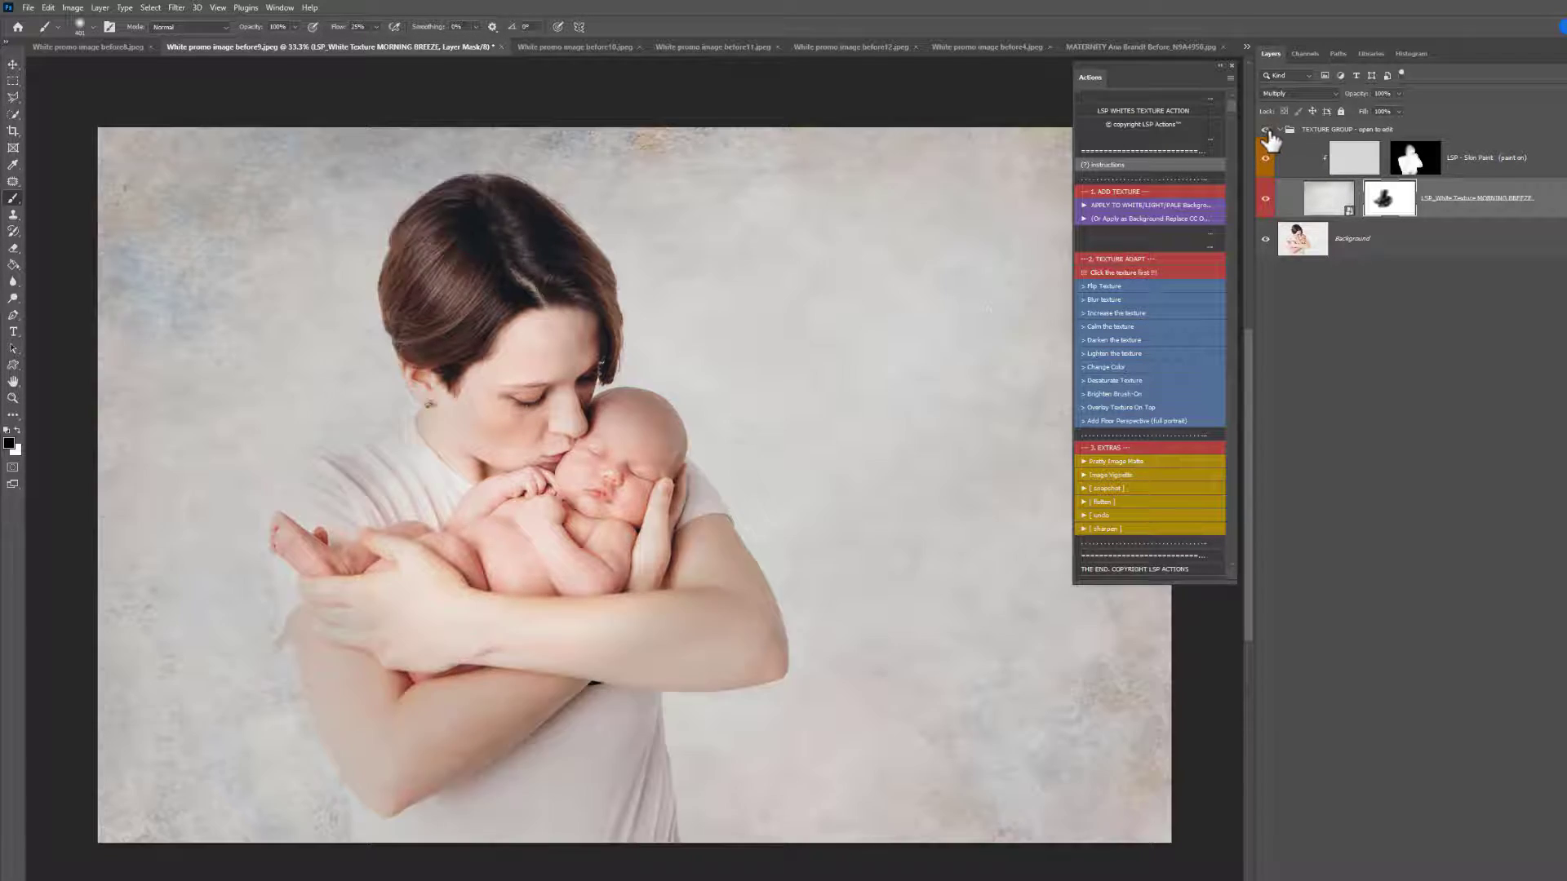
left_click(1267, 132)
left_click(1267, 133)
left_click(1268, 132)
left_click(1267, 132)
Step: Add the Pretty Image Matte warm overlay above the texture group and compare it on and off
left_click(1283, 133)
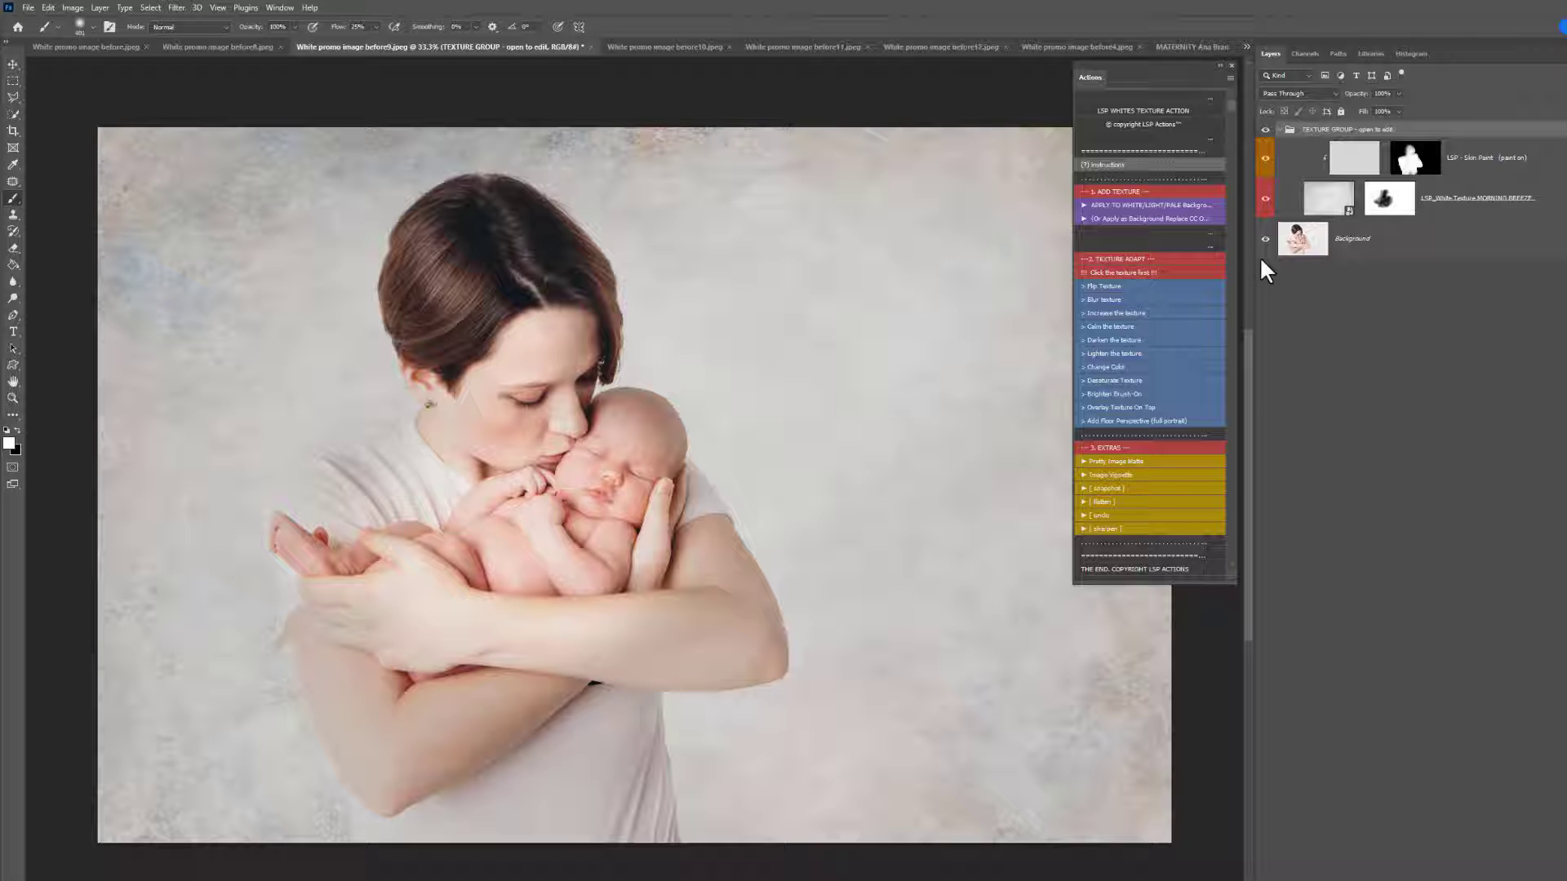
left_click(1133, 391)
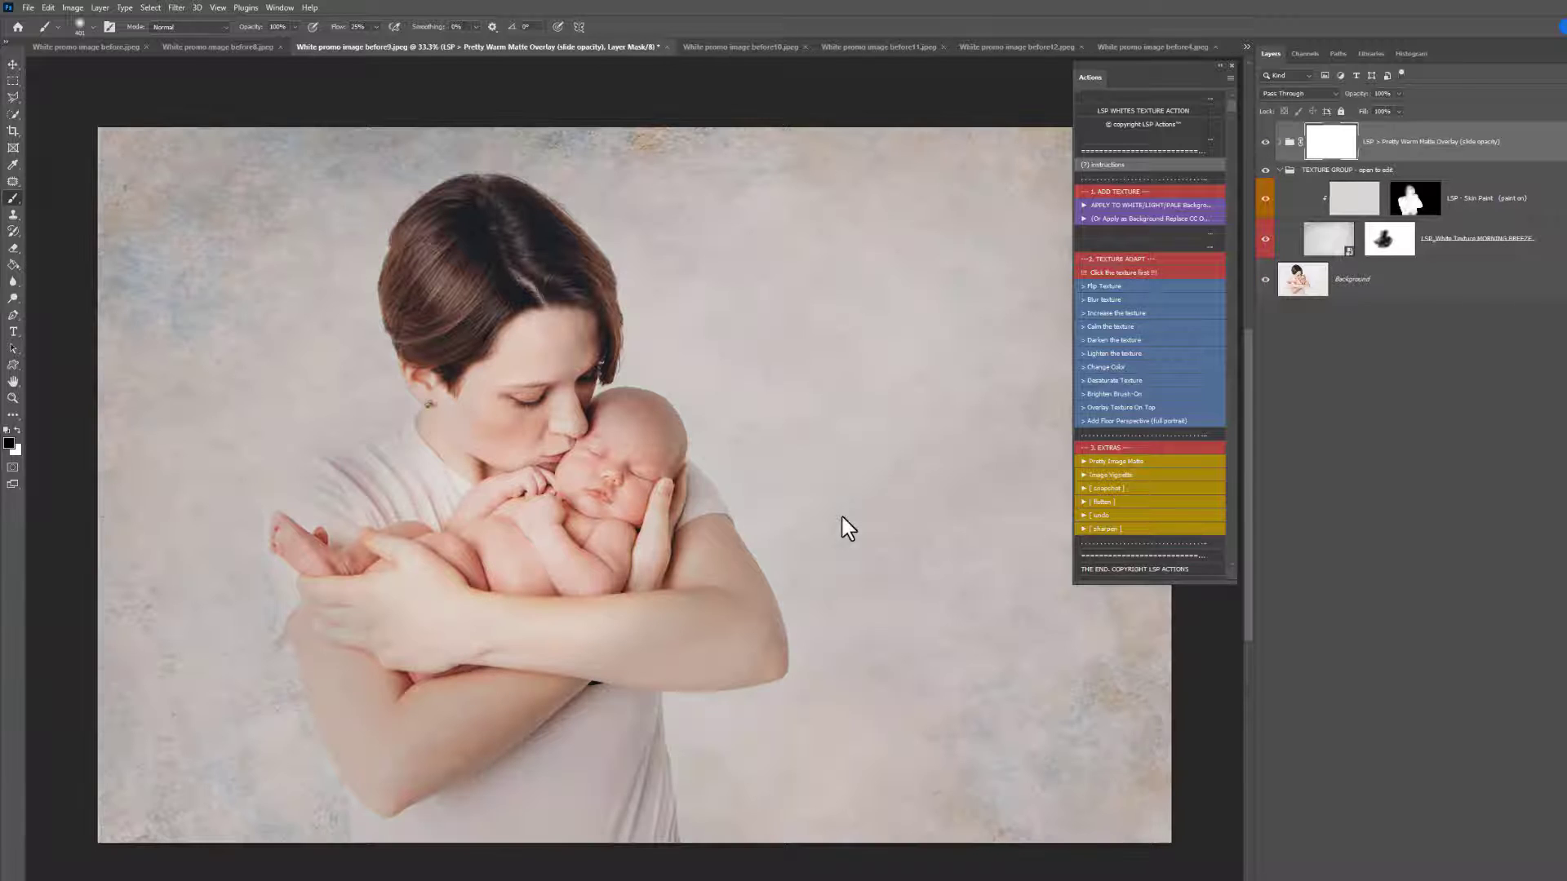
left_click(1265, 144)
left_click(1265, 144)
left_click(1264, 151)
left_click(1264, 150)
left_click(1265, 145)
left_click(1265, 146)
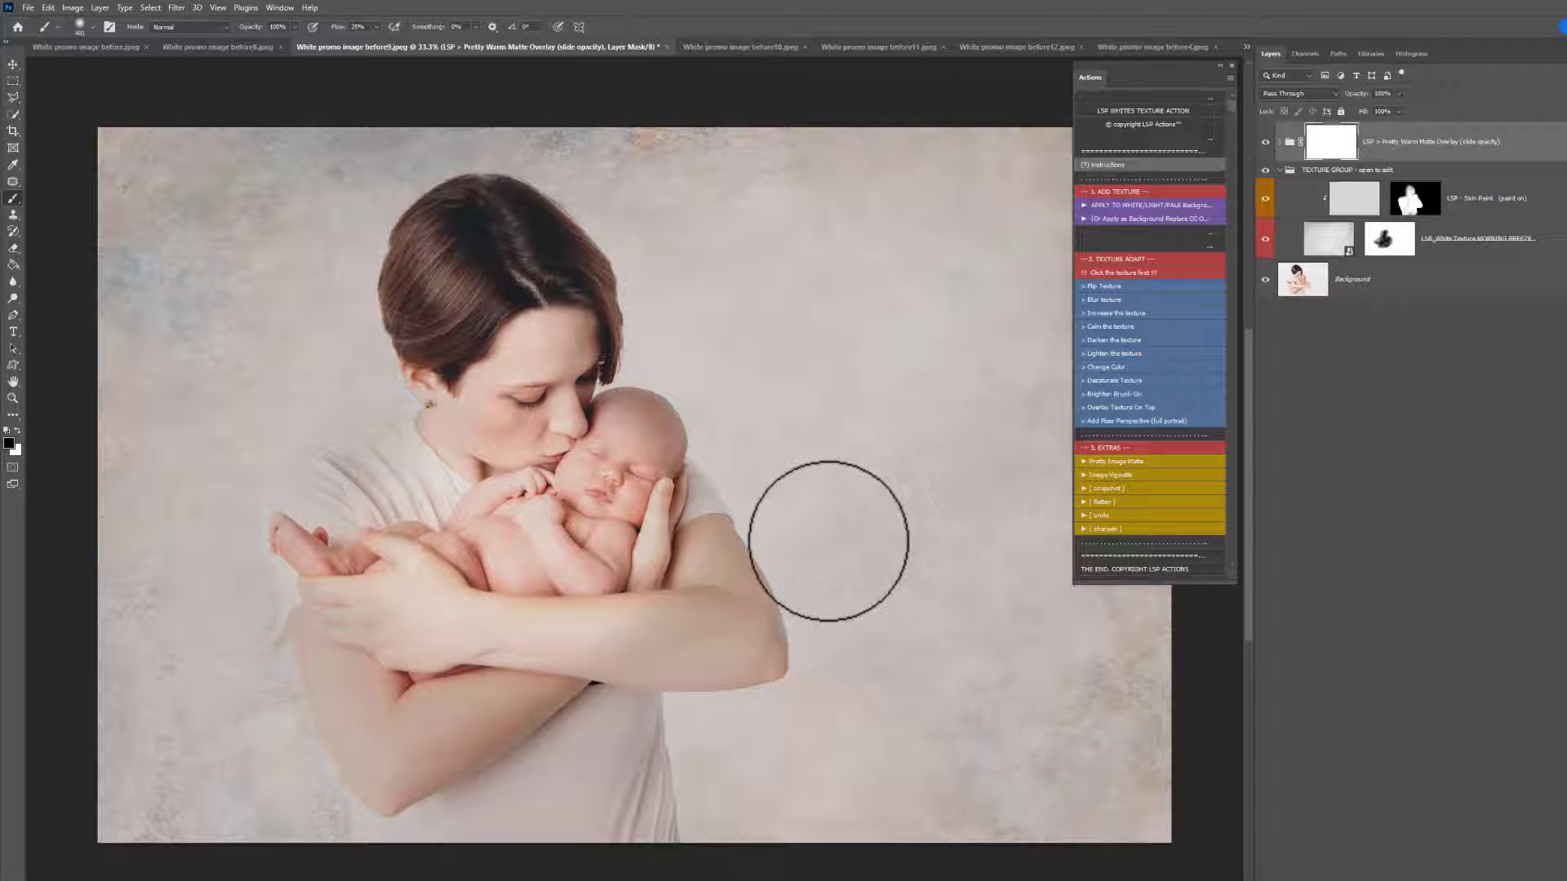
left_click(1265, 147)
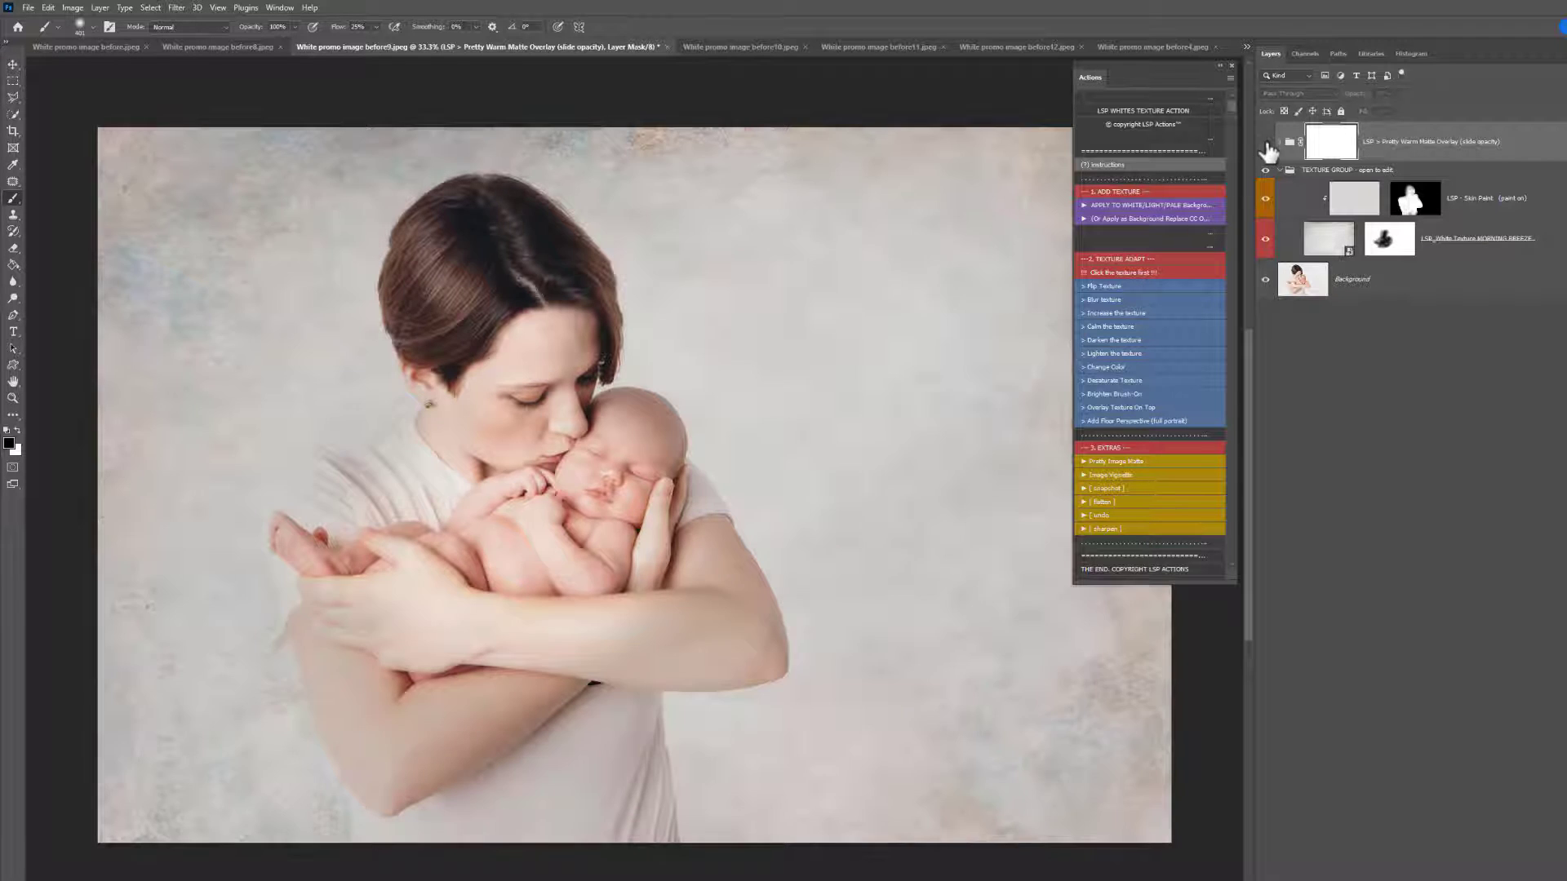
left_click(1265, 147)
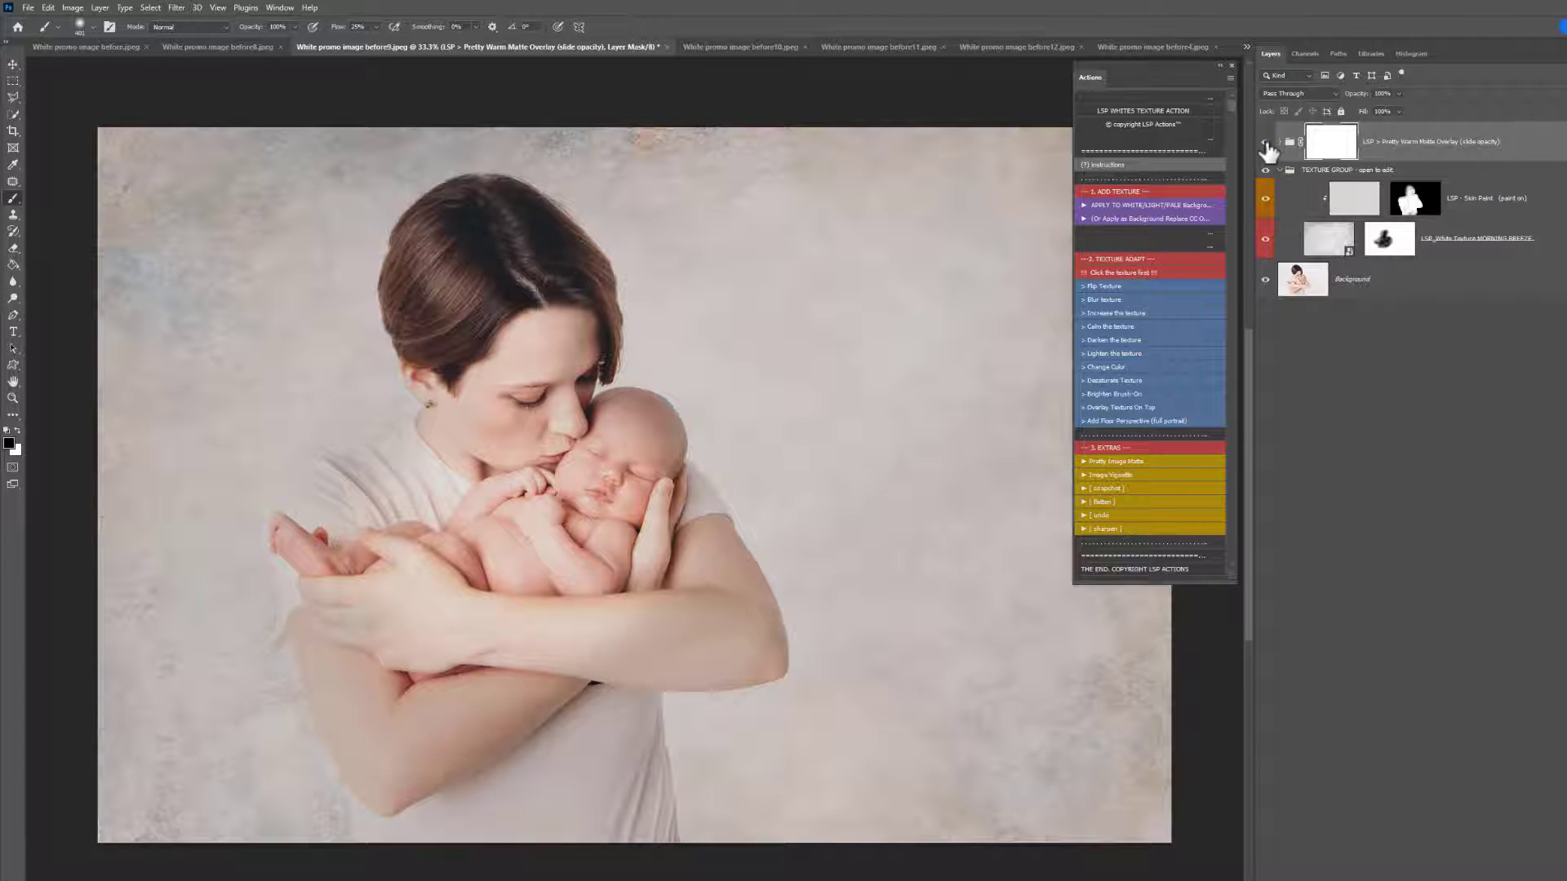
Step: Collapse the texture group and toggle its visibility for a before-and-after view
left_click(1279, 170)
left_click_drag(1265, 170, 1268, 146)
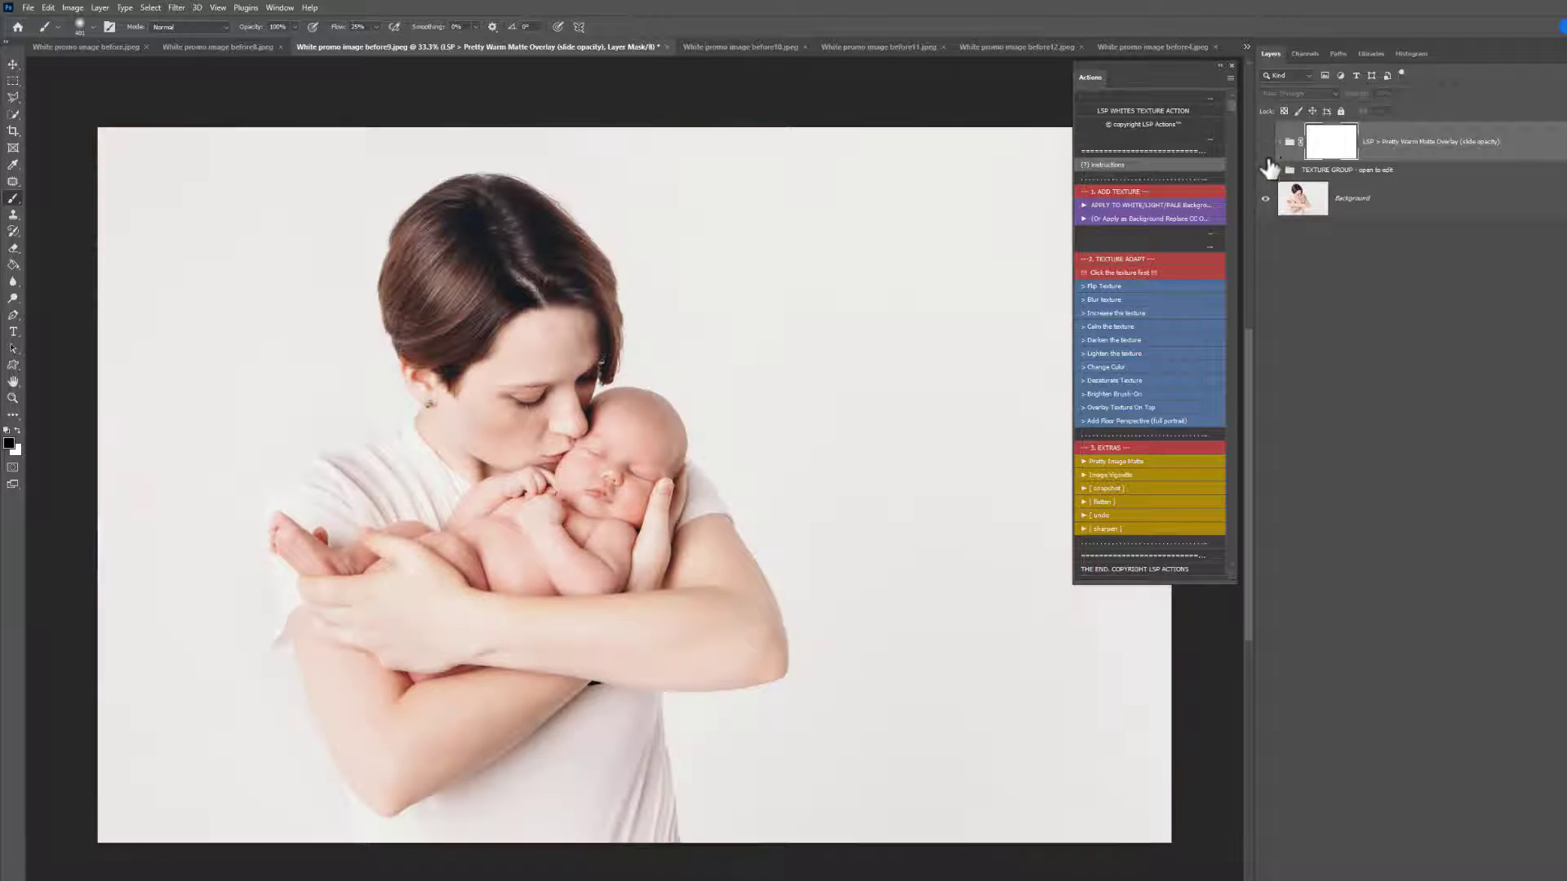
left_click(1266, 169)
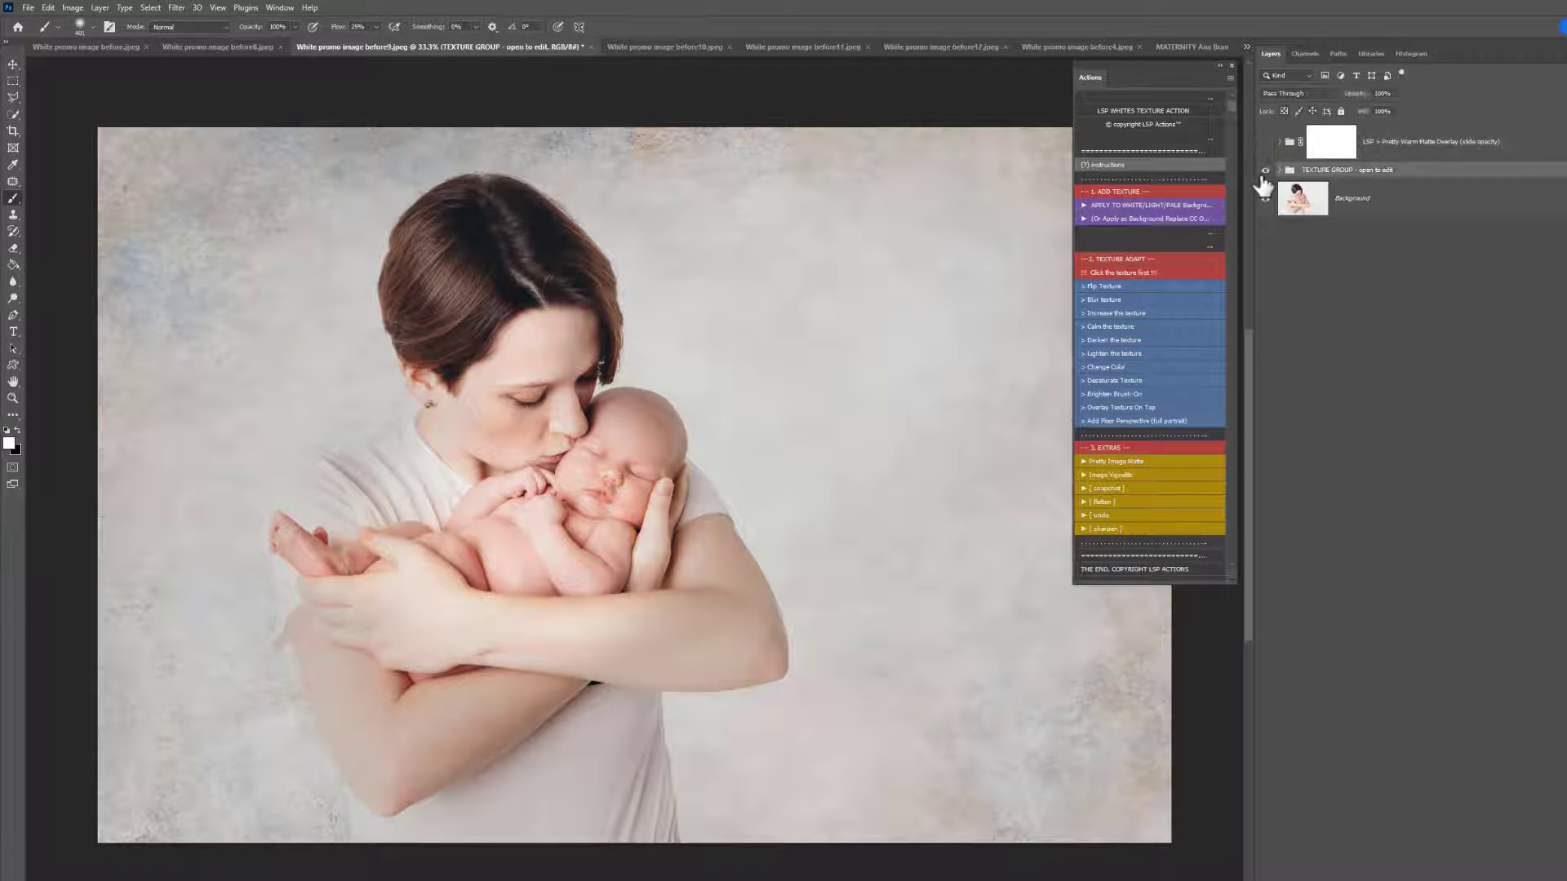
left_click(1265, 170)
left_click(1265, 171)
Step: On the girl's portrait, run the white-background action and place the ANTIQUE overlay, shifted down and right
left_click(209, 49)
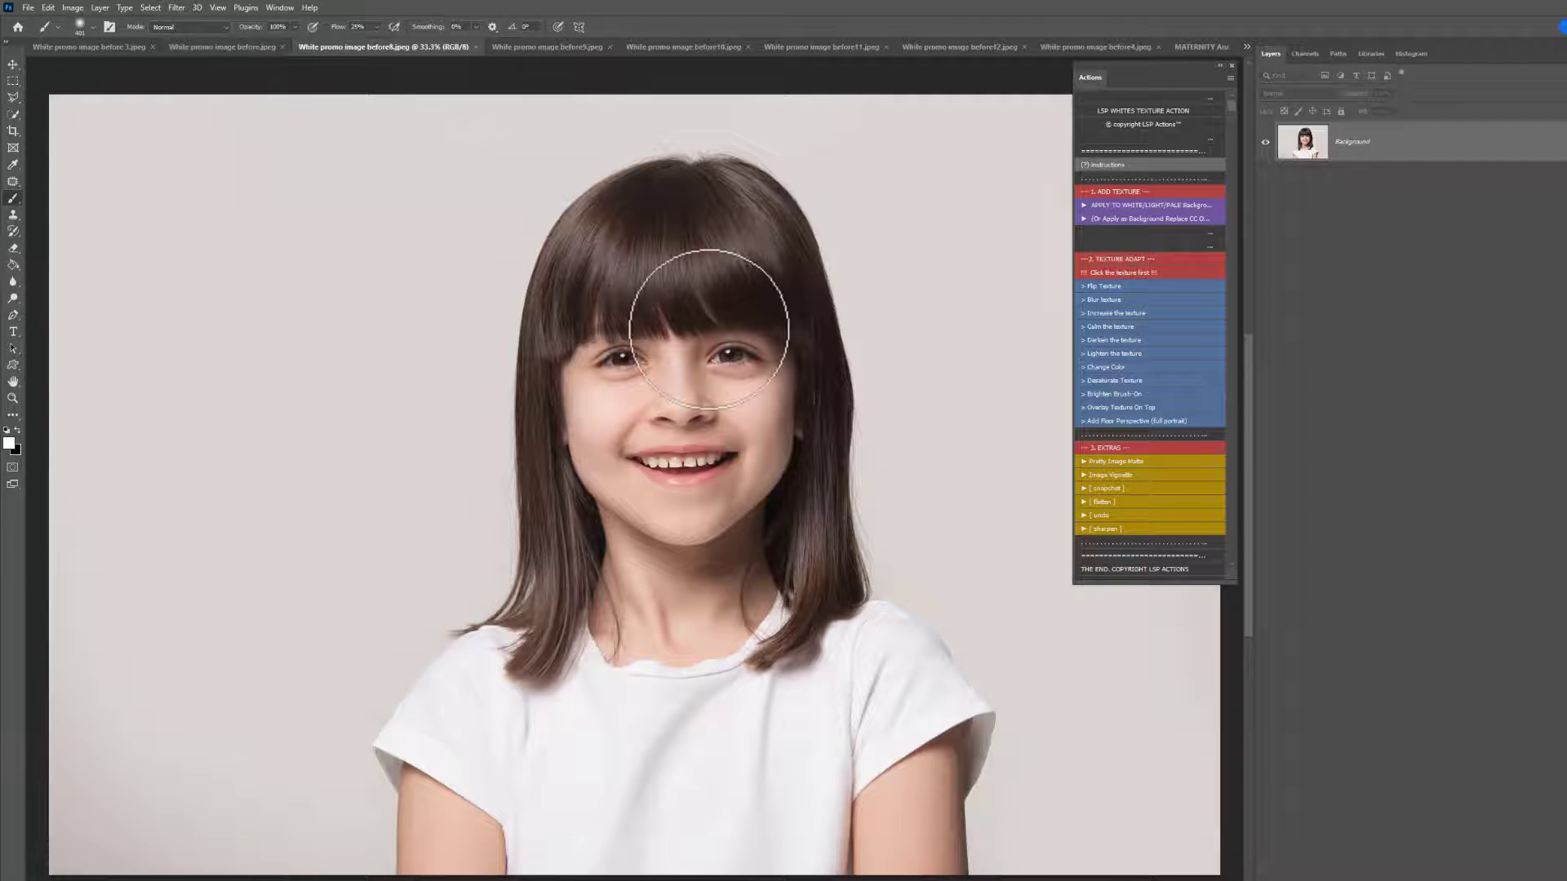
left_click(1135, 205)
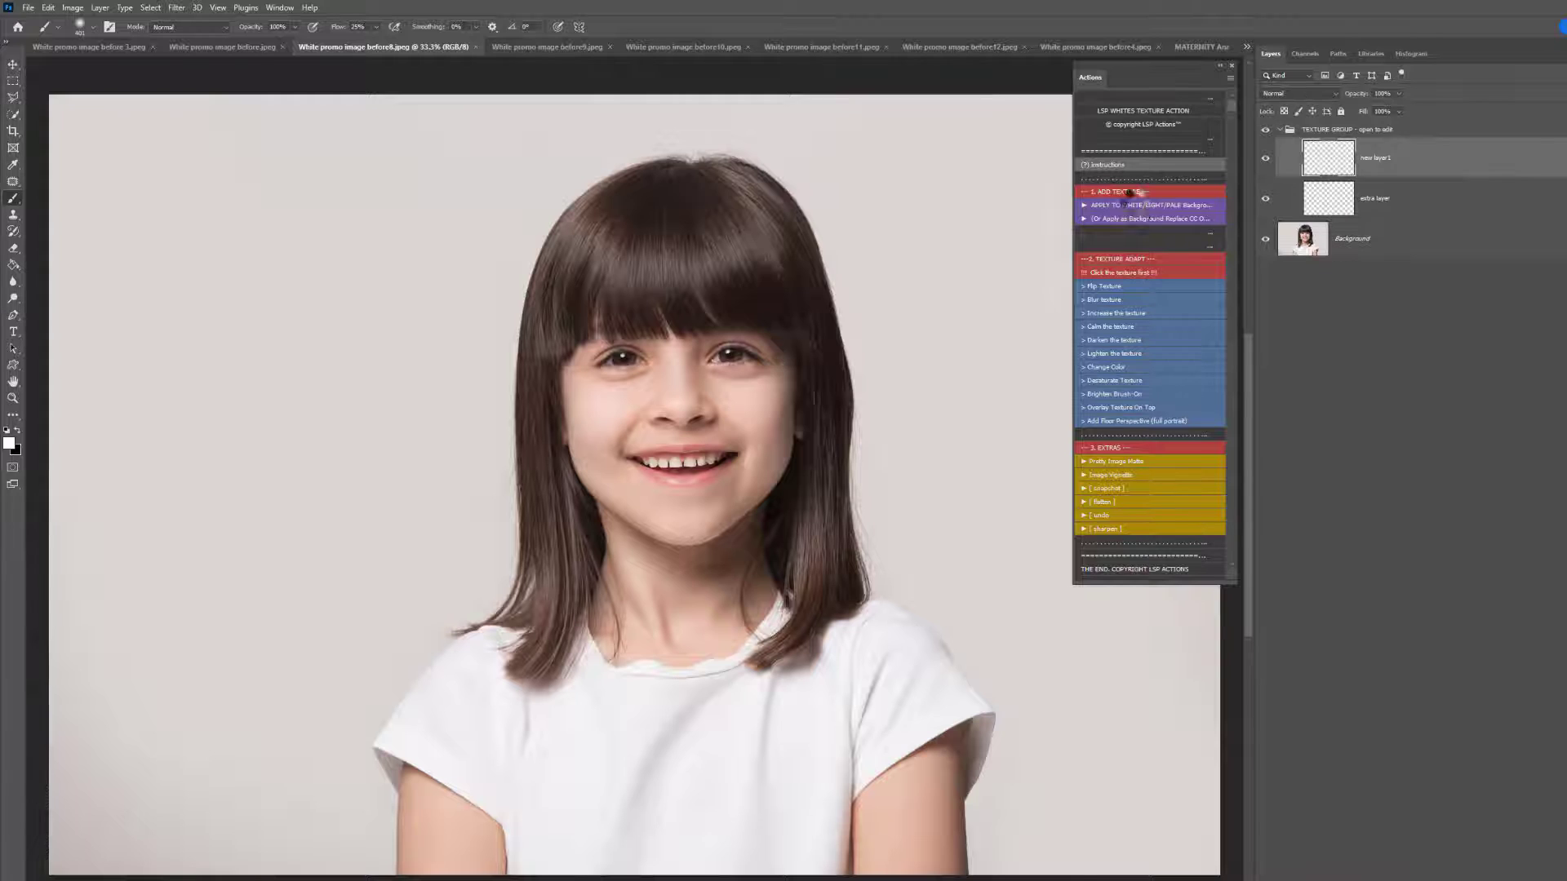
left_click(795, 390)
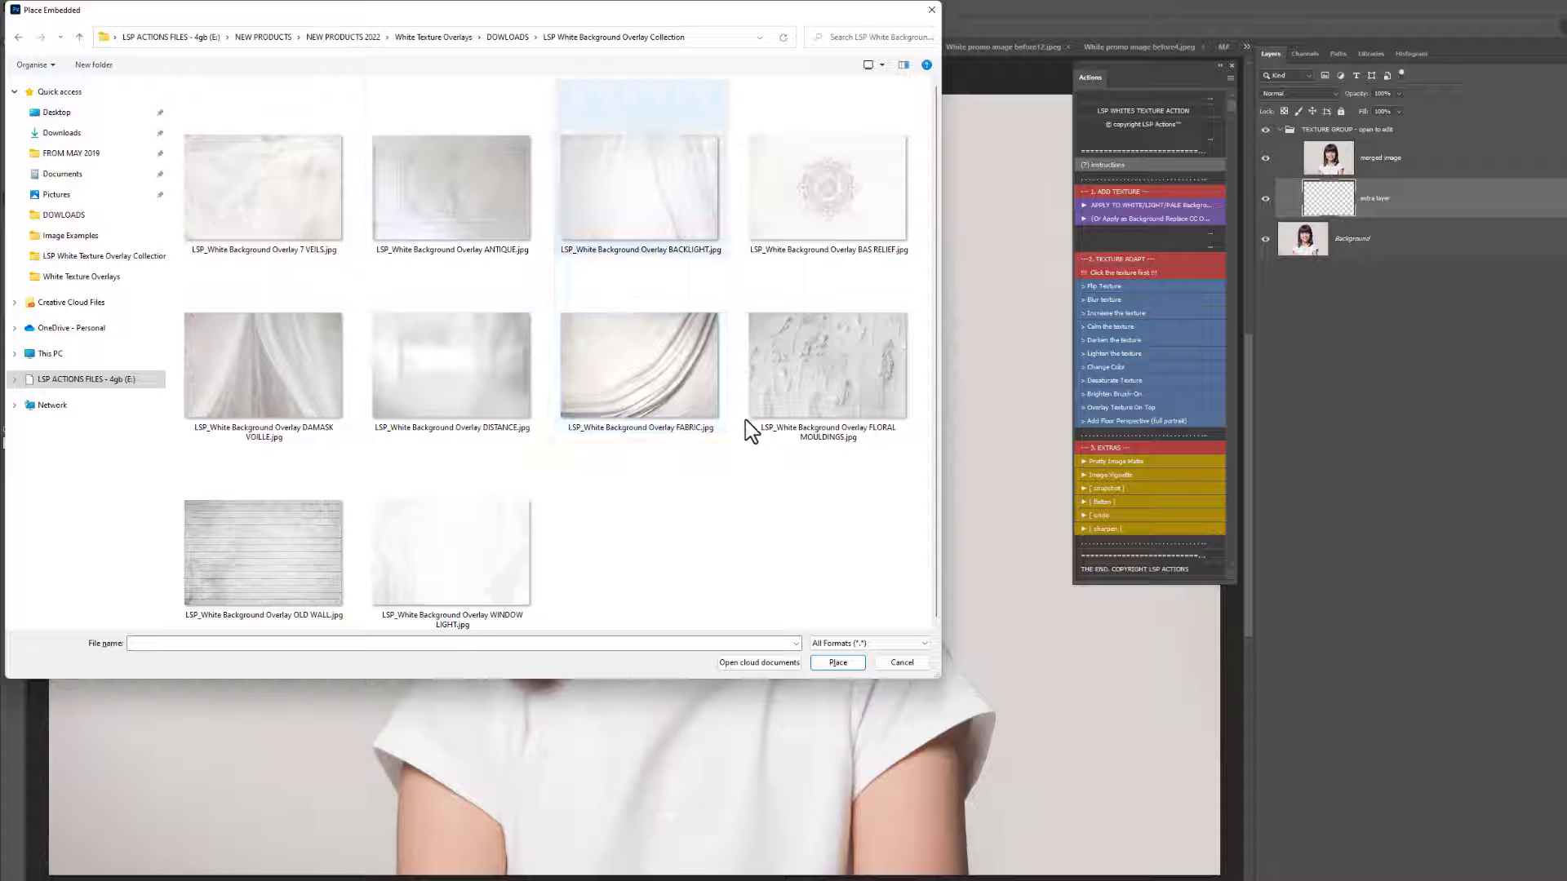
double_click(423, 194)
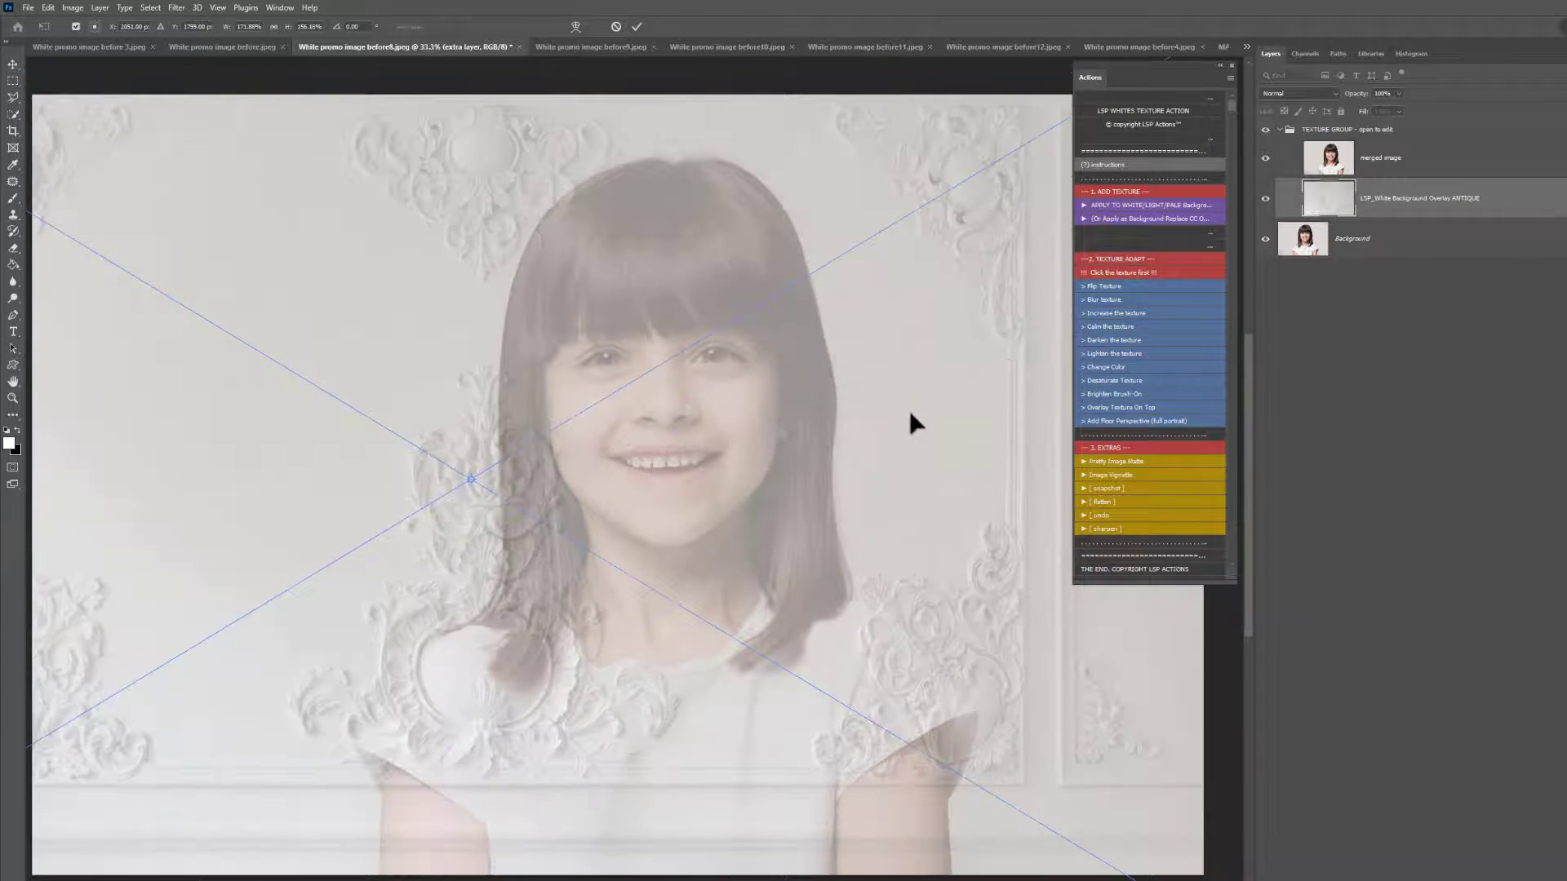
left_click_drag(911, 412, 885, 455)
key("Return")
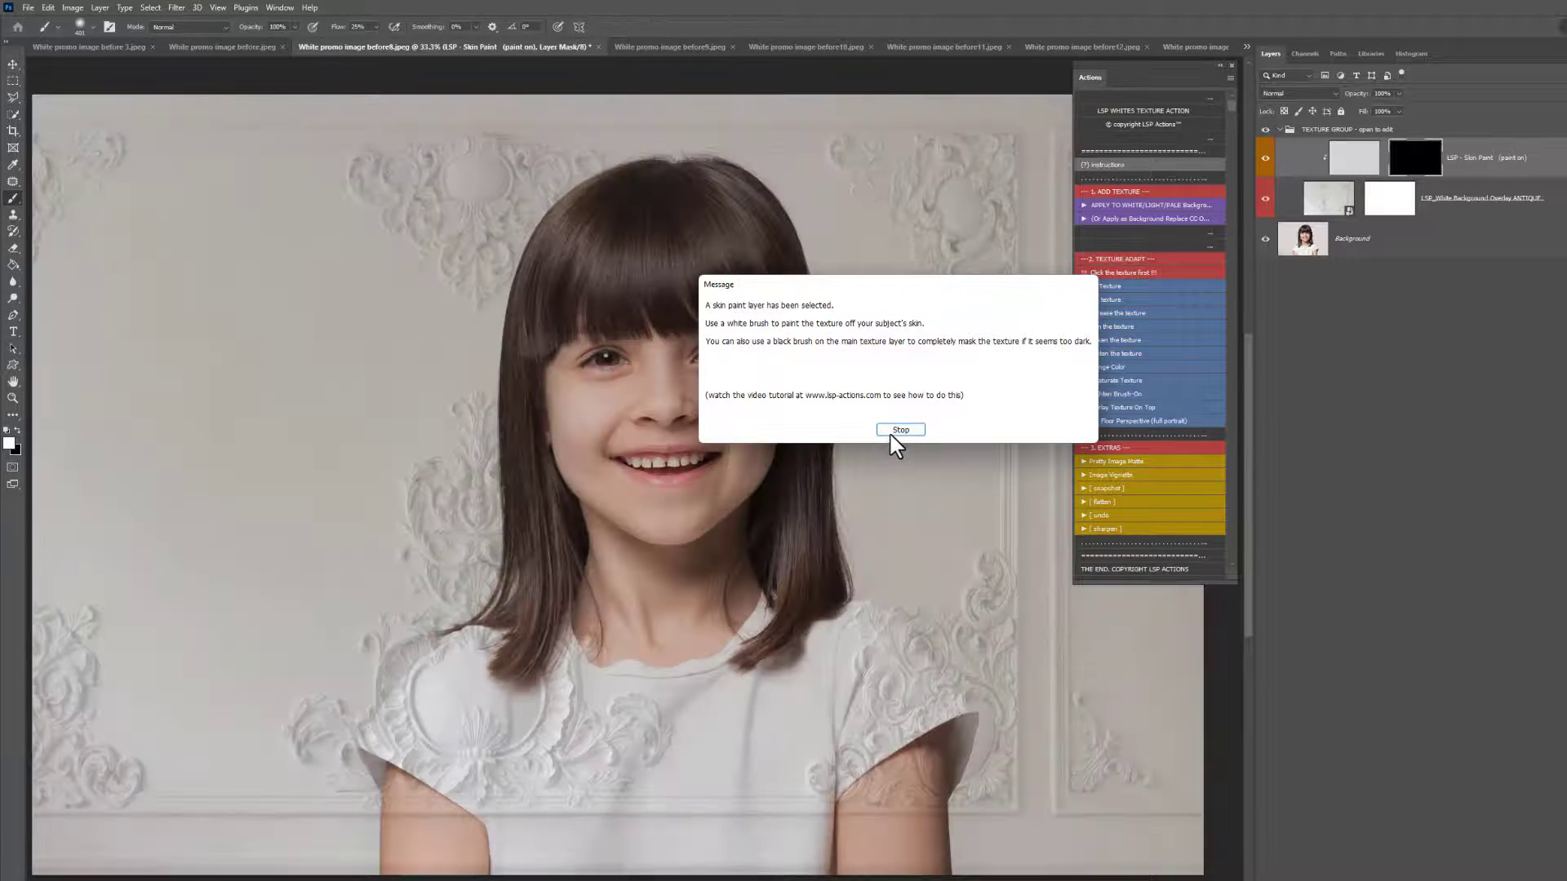
left_click(892, 435)
Step: Select the girl with Select Subject on the Background layer and target the Skin Paint mask
left_click(1304, 253)
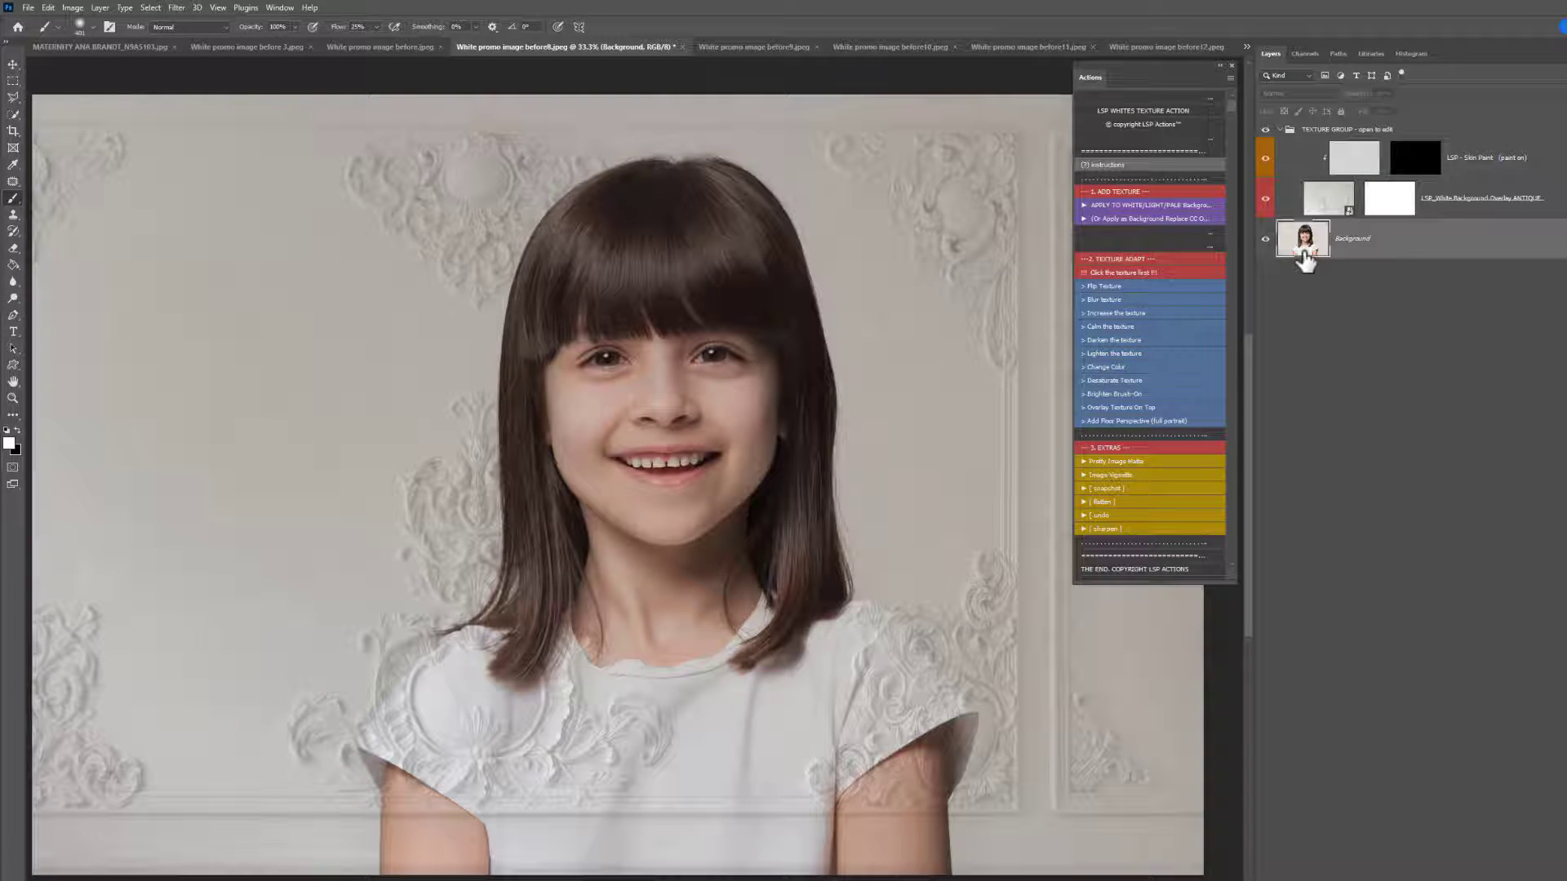
key("w")
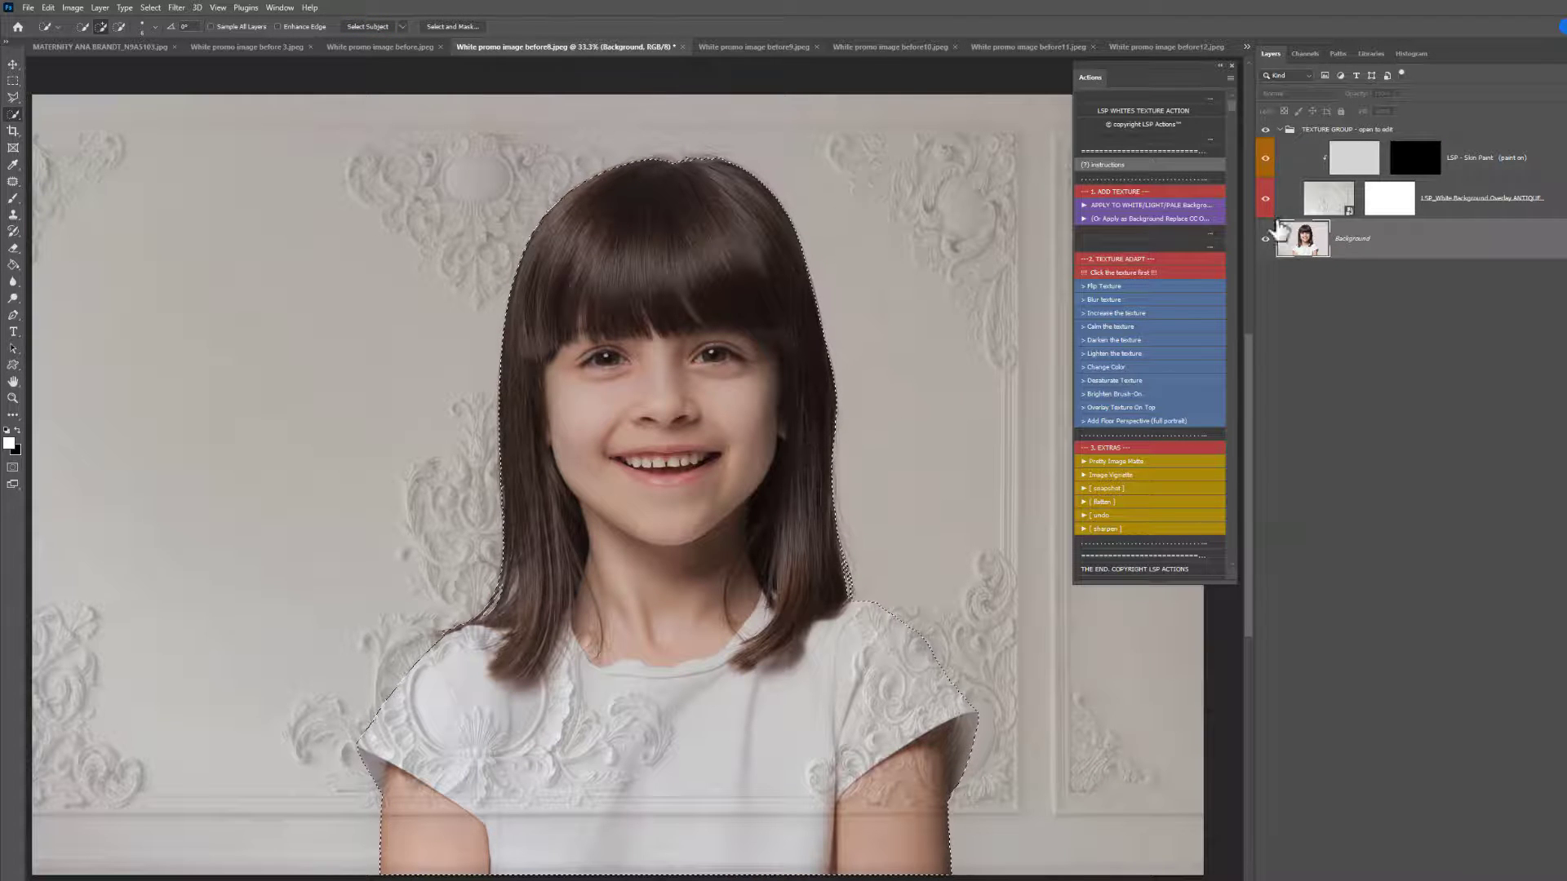
left_click(1415, 158)
Step: Paint the texture off the girl's shirt with a 500 px brush, then zoom out to the whole photo
key("b")
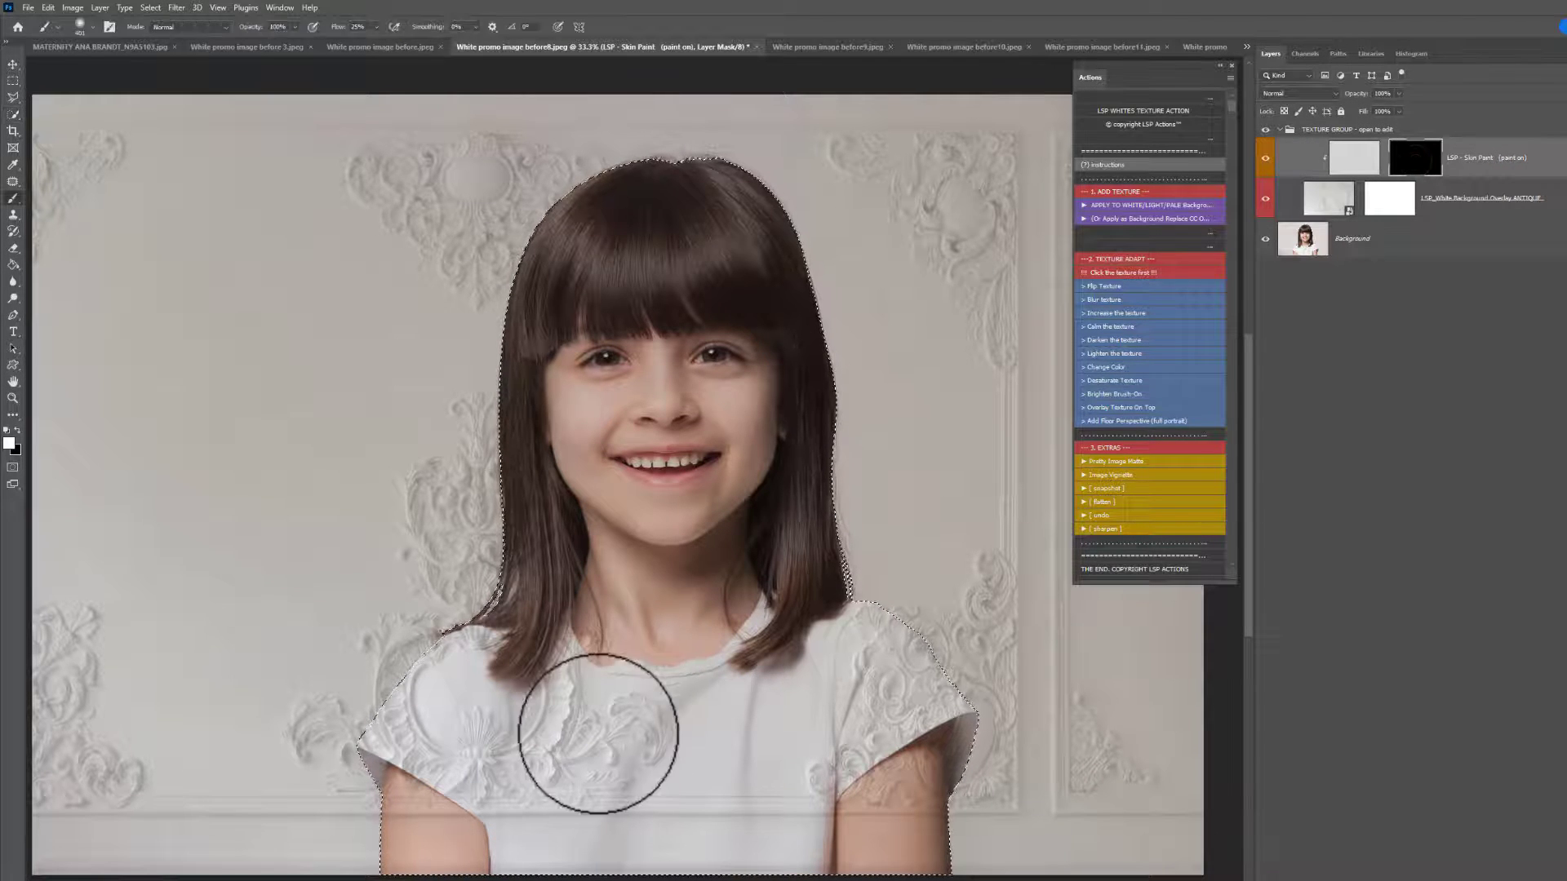
key("bracketright")
key("bracketright")
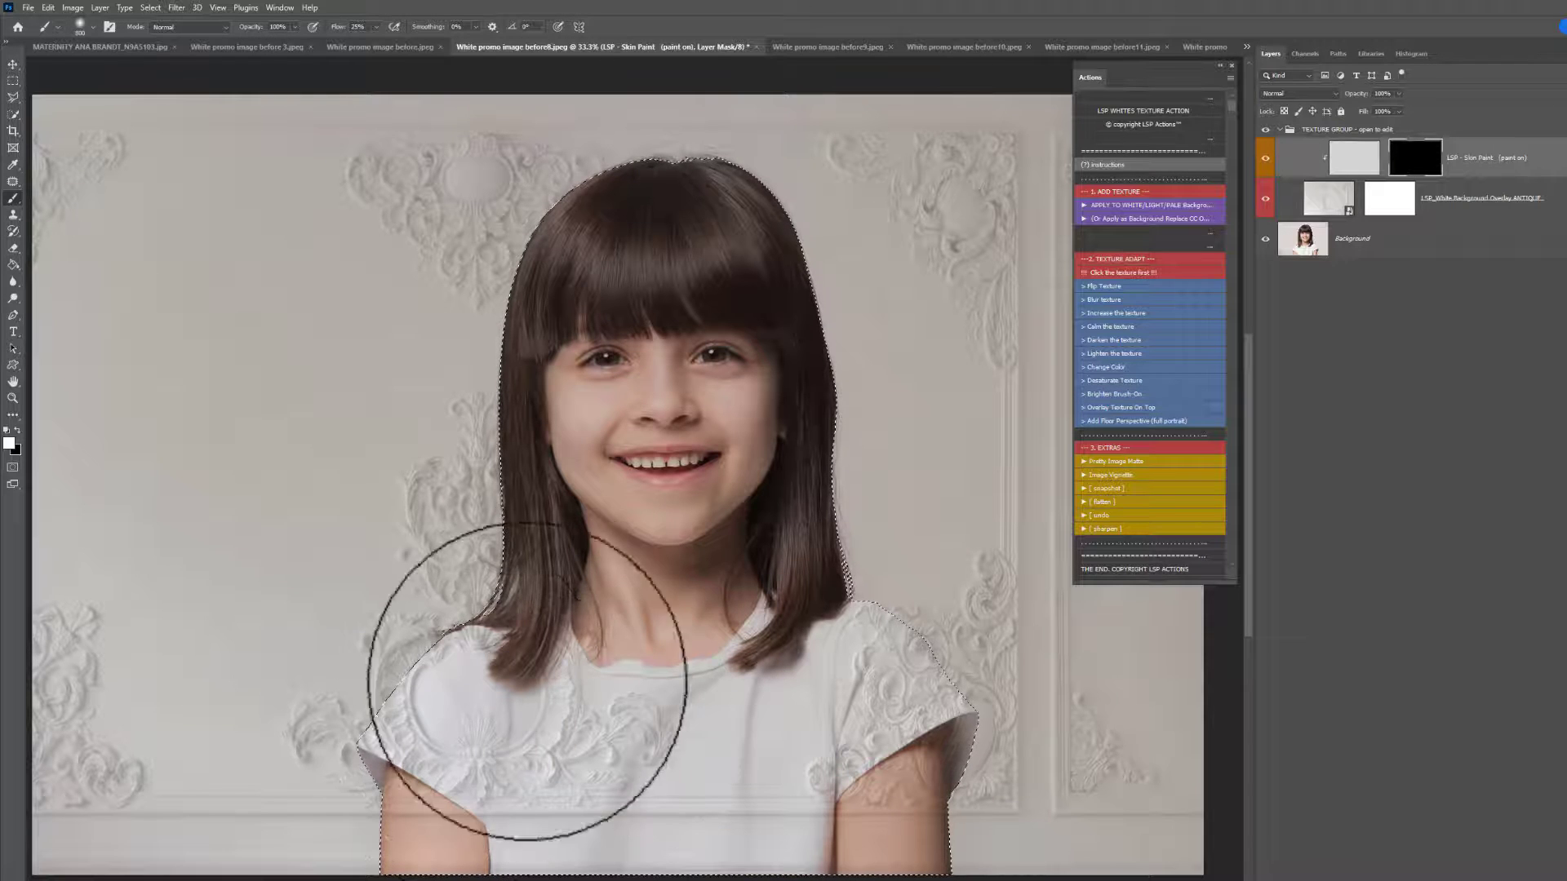
mouse_move(527, 681)
left_mouse_down()
mouse_move(373, 806)
mouse_move(409, 739)
mouse_move(514, 634)
mouse_move(402, 770)
mouse_move(644, 686)
mouse_move(491, 837)
mouse_move(691, 732)
mouse_move(487, 702)
mouse_move(563, 878)
mouse_move(542, 874)
mouse_move(548, 797)
mouse_move(907, 741)
mouse_move(966, 679)
mouse_move(813, 642)
mouse_move(753, 675)
mouse_move(853, 807)
mouse_move(645, 339)
mouse_move(617, 358)
mouse_move(730, 524)
mouse_move(749, 636)
mouse_move(628, 377)
mouse_move(475, 707)
mouse_move(400, 819)
mouse_move(472, 878)
mouse_move(899, 745)
mouse_move(852, 700)
mouse_move(499, 770)
mouse_move(616, 512)
mouse_move(626, 413)
left_mouse_up()
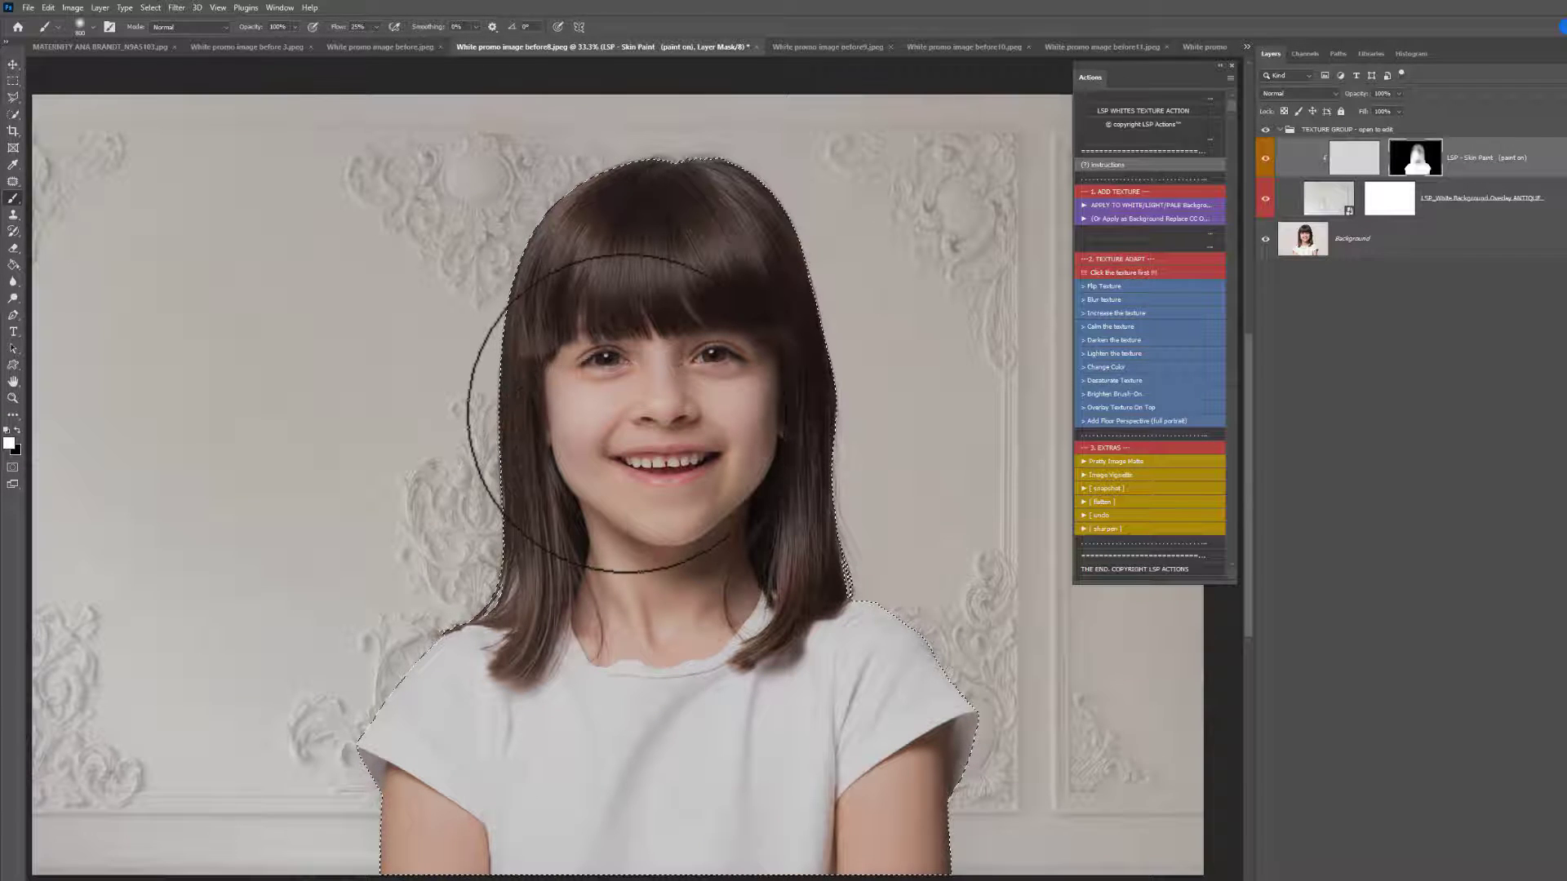
key("z")
left_click(653, 445, "alt")
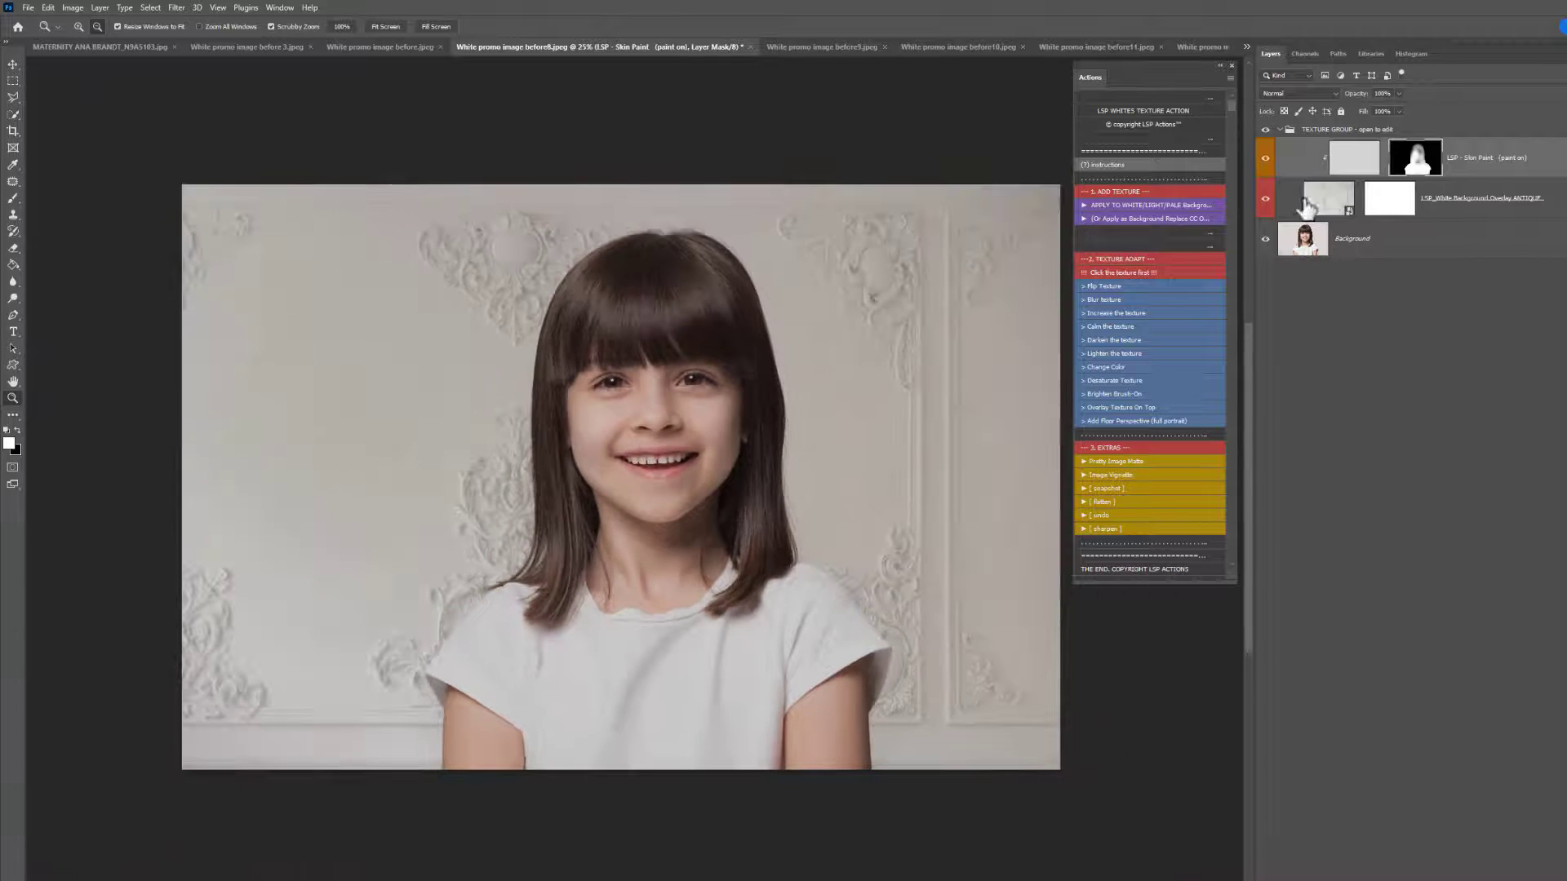
Step: Move the ANTIQUE overlay and stretch it taller with Free Transform
left_click(1306, 208)
key("ctrl+t")
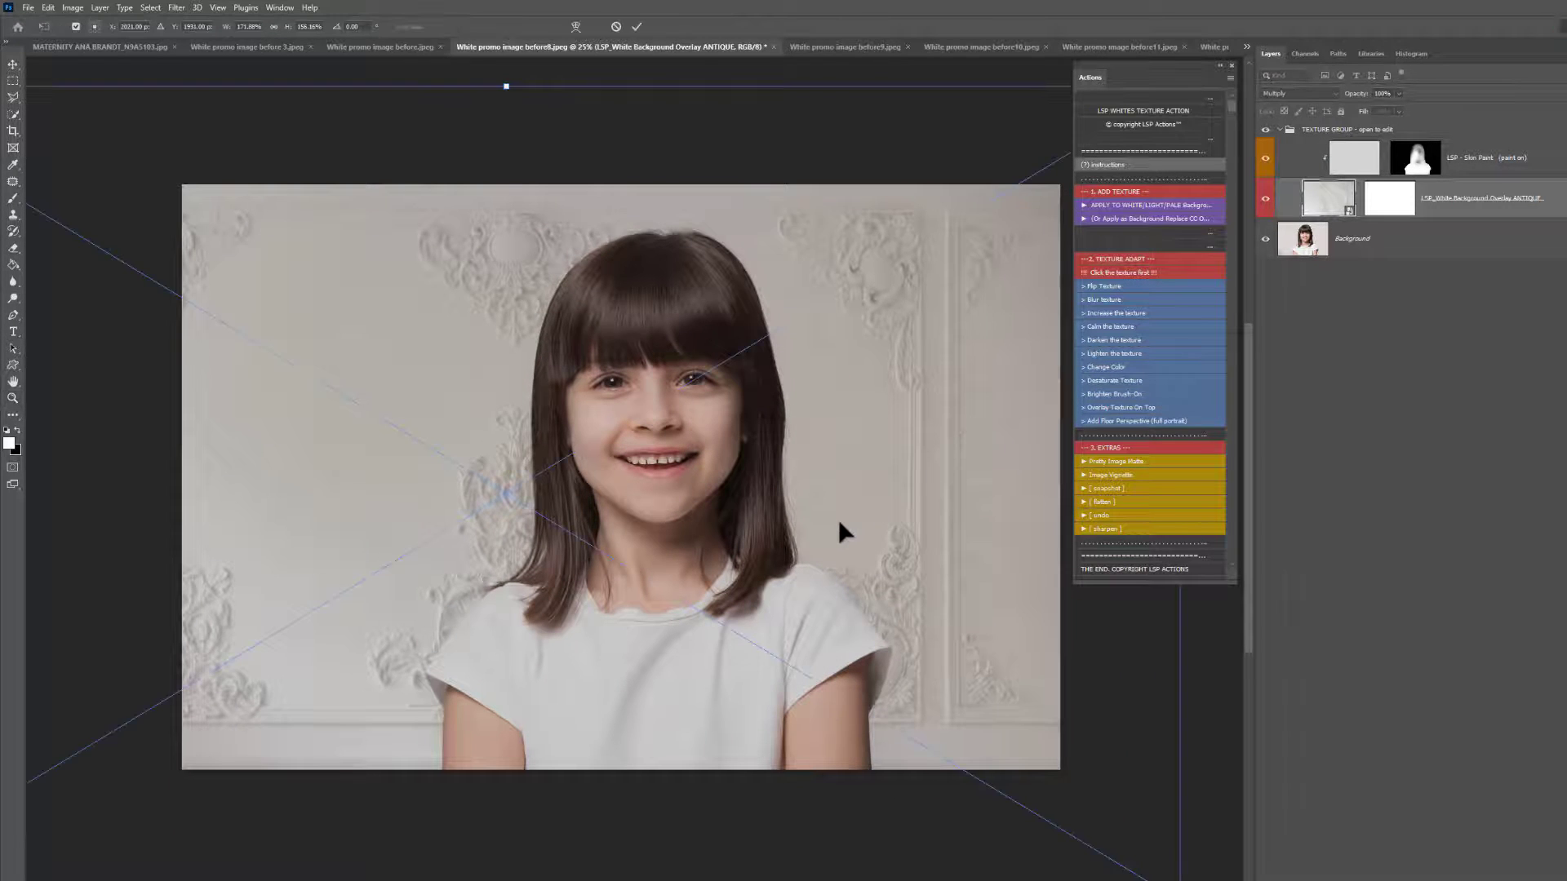
left_click_drag(839, 519, 808, 447)
left_click_drag(688, 551, 699, 640)
left_click_drag(734, 571, 410, 667)
key("Return")
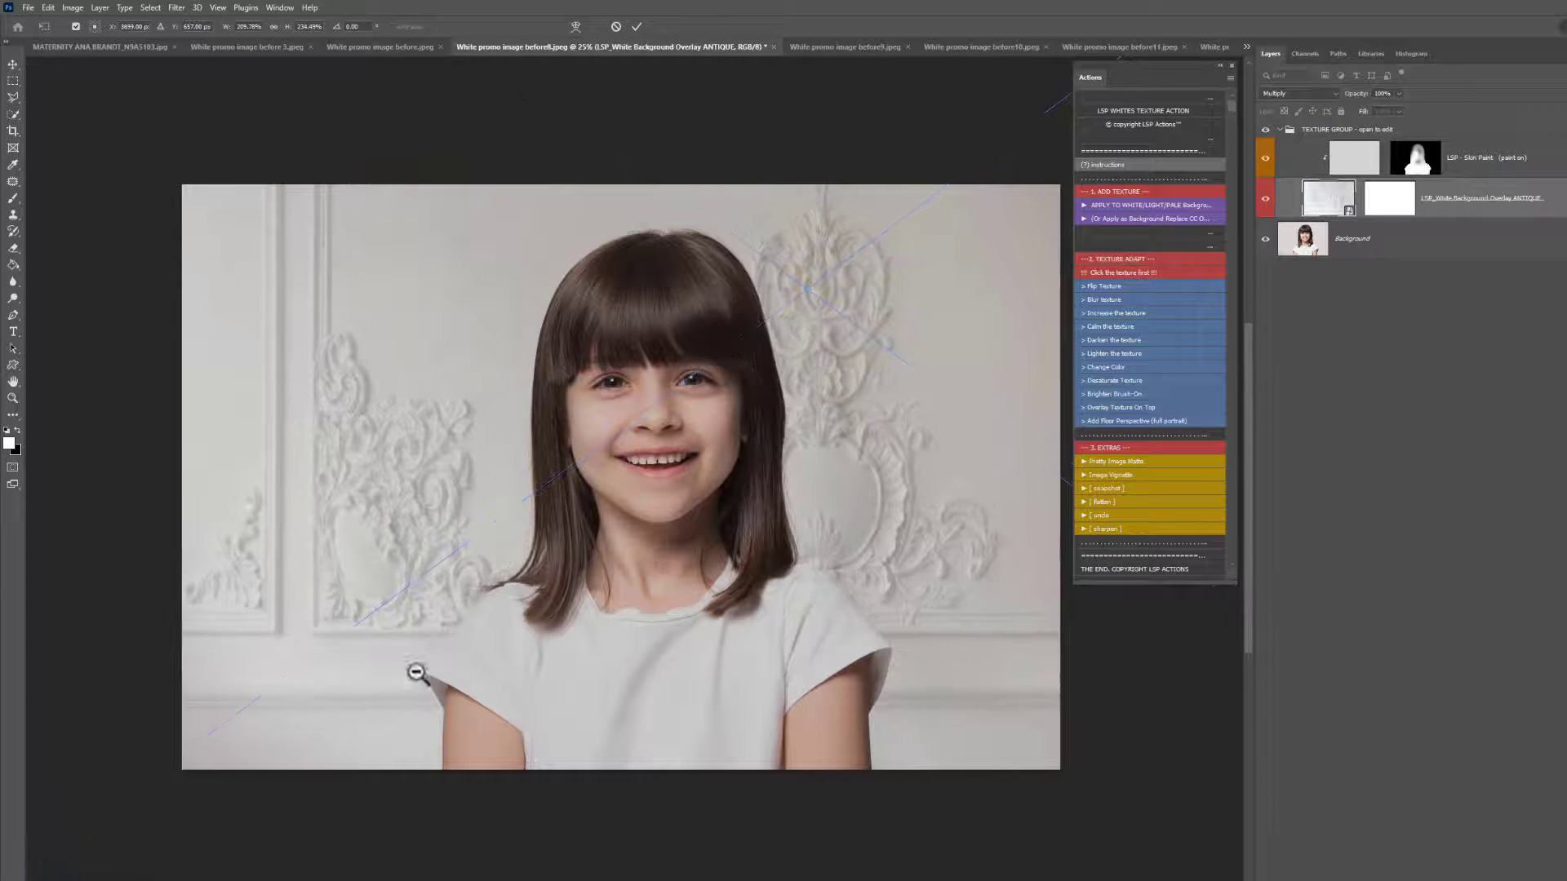
Step: Paint black on the ANTIQUE layer mask beside the girl's hair to hide the texture there
left_click(1415, 158)
key("b")
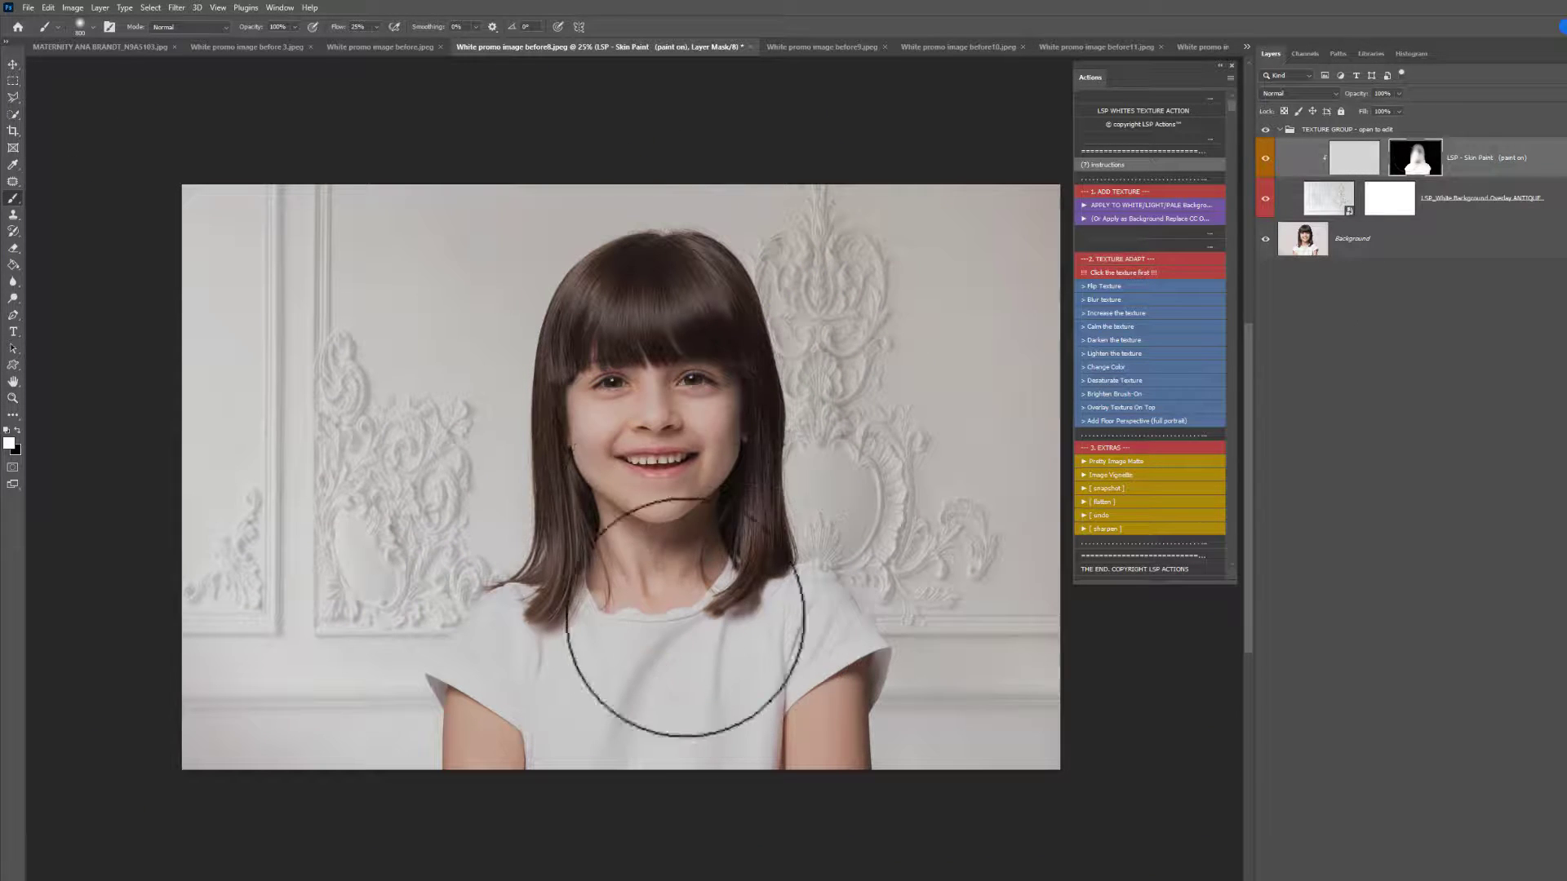
left_click(1387, 206)
key("x")
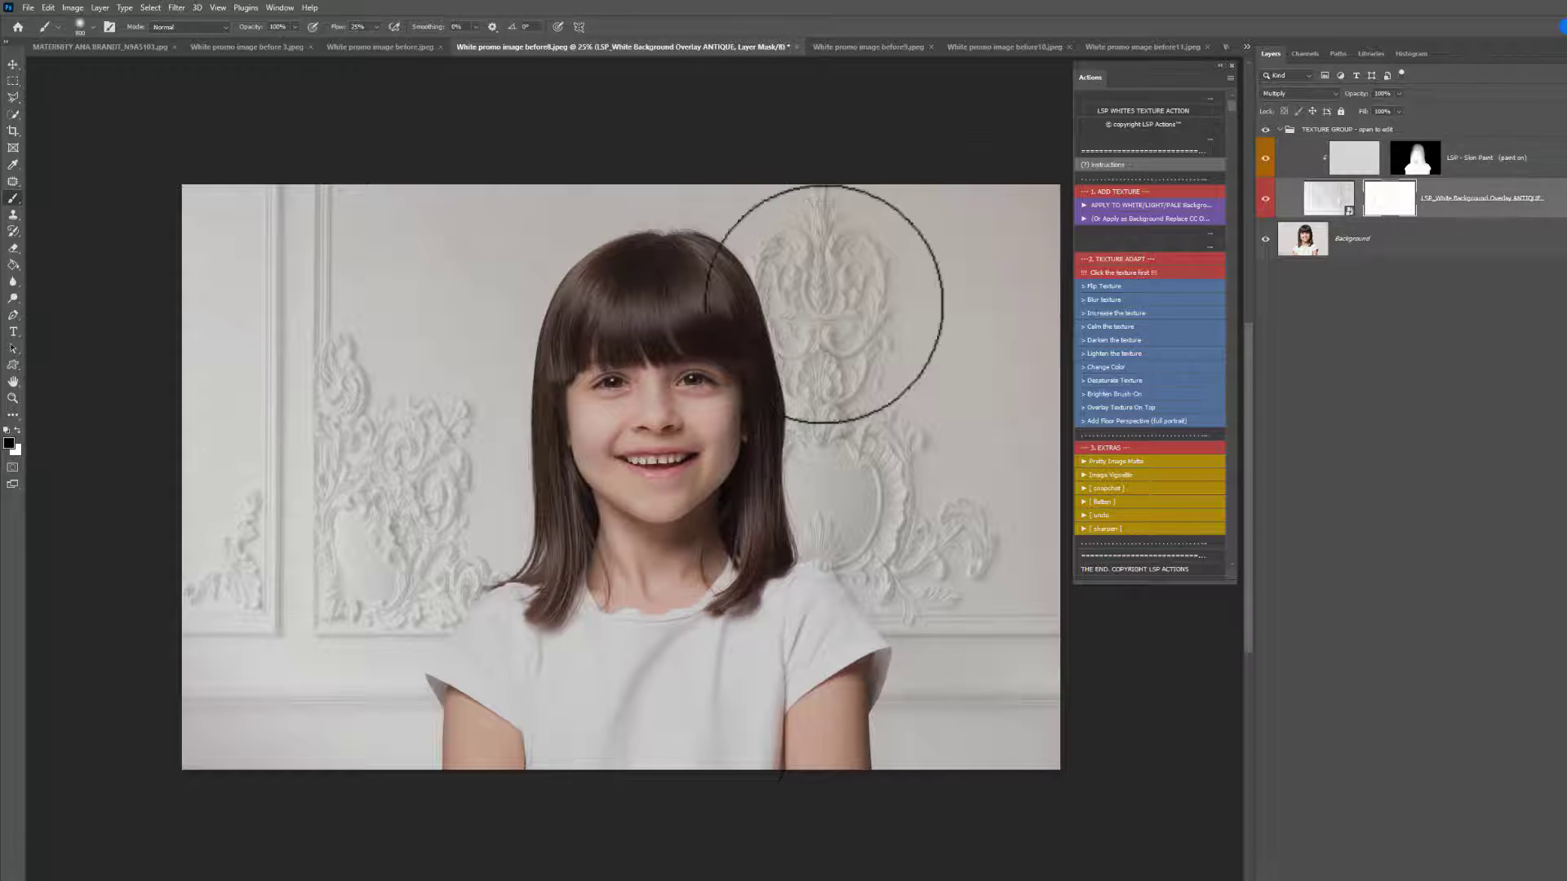
left_click_drag(677, 327, 635, 687)
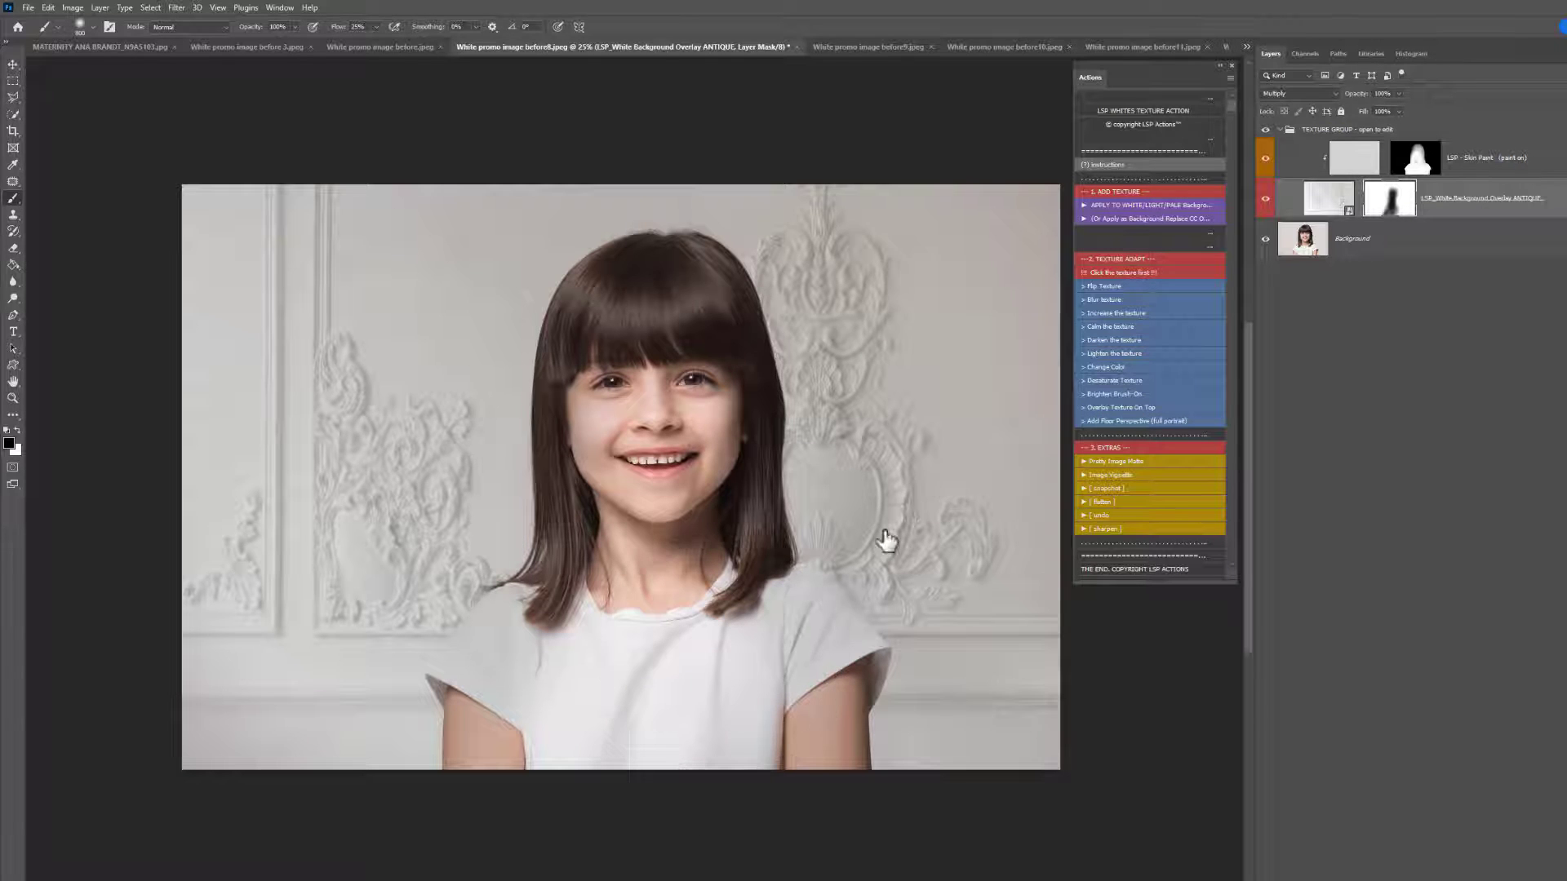
left_click(1314, 204)
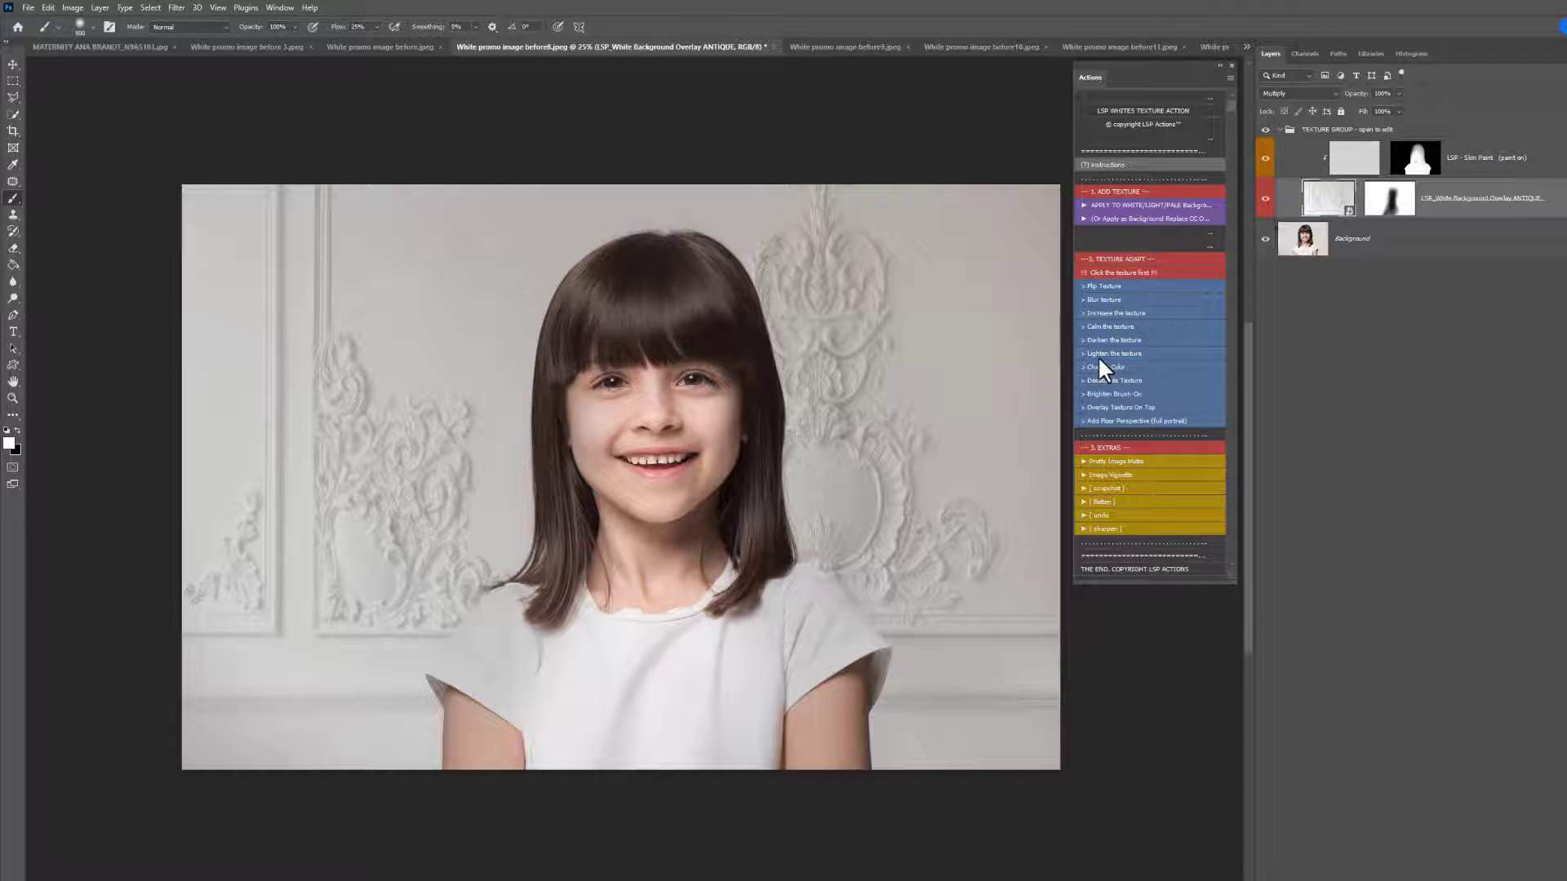
Step: Run the Blur texture action with a 9.2 px Gaussian Blur radius
left_click(1108, 300)
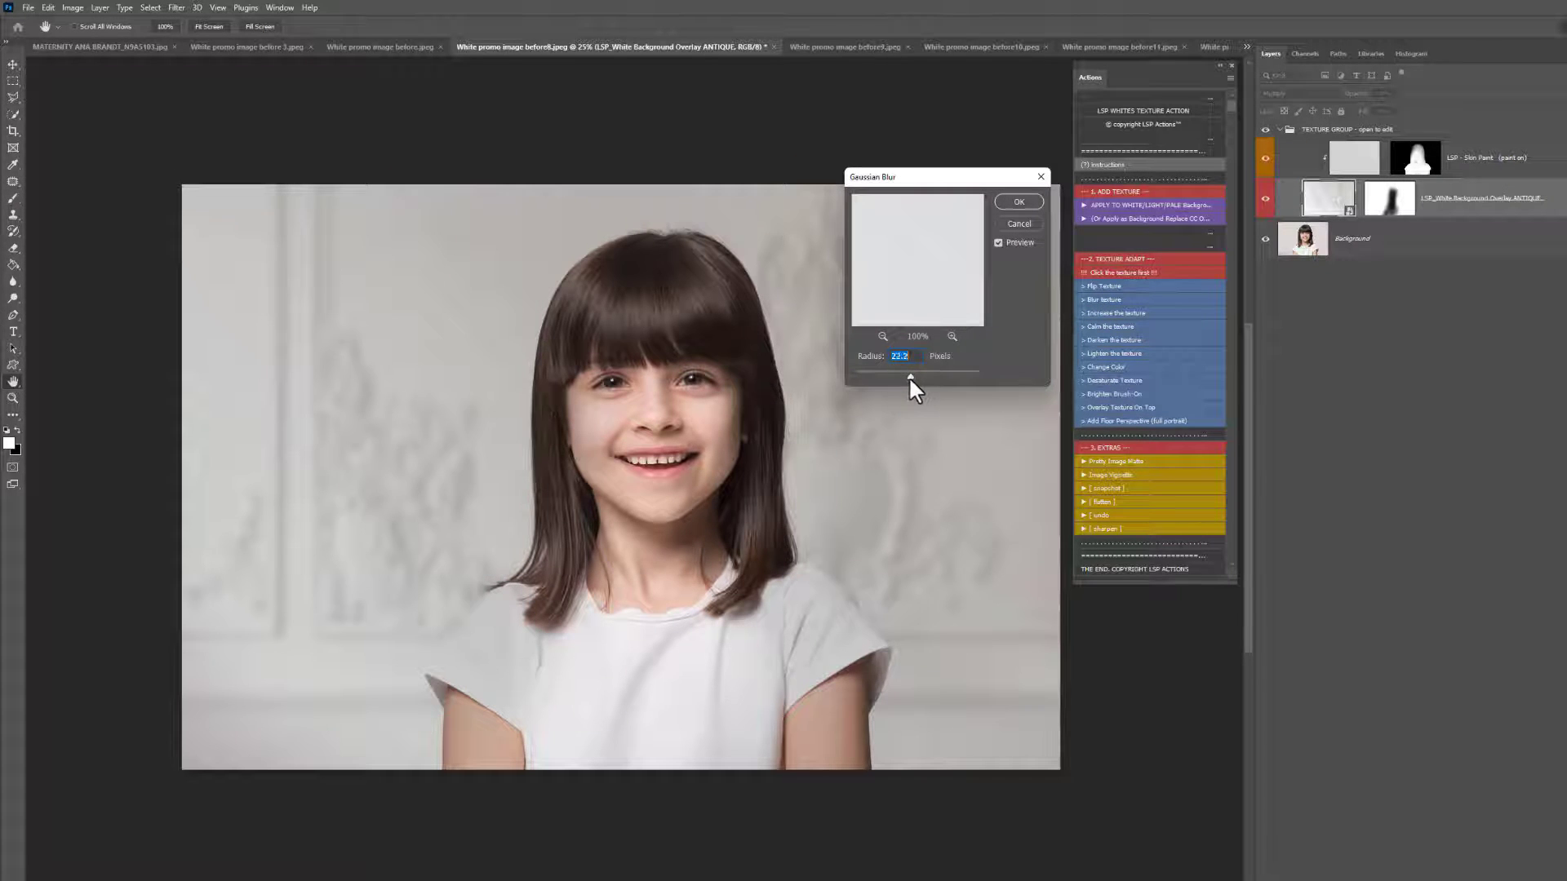
left_click_drag(910, 377, 902, 377)
left_click(1019, 201)
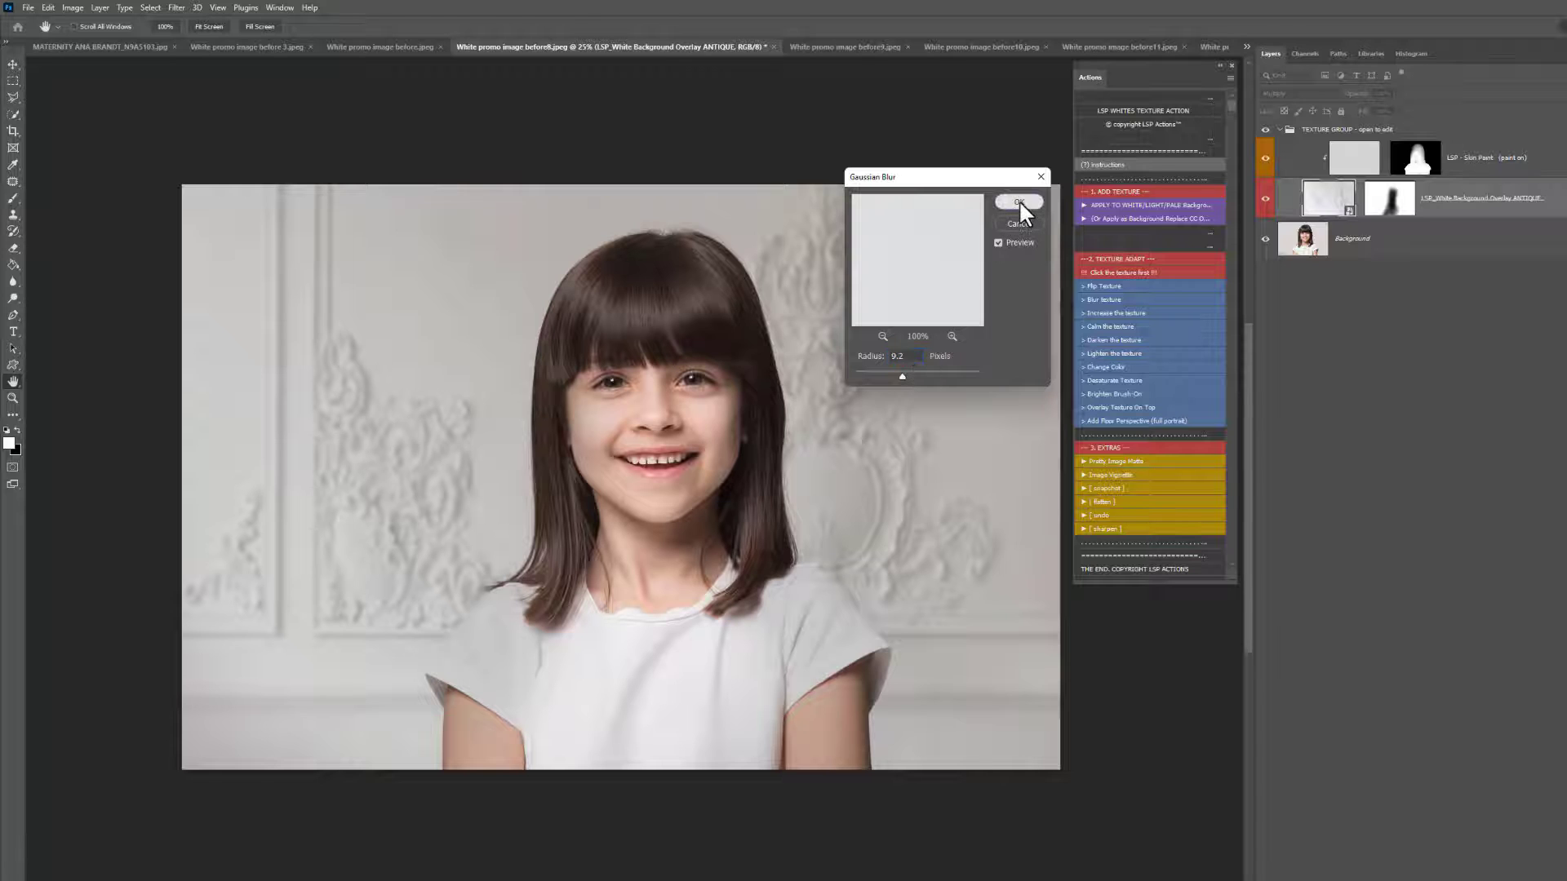
Step: Toggle the TEXTURE GROUP to compare, then collapse it and hide the wall texture
left_click(1286, 132)
left_click(1265, 130)
left_click(1266, 131)
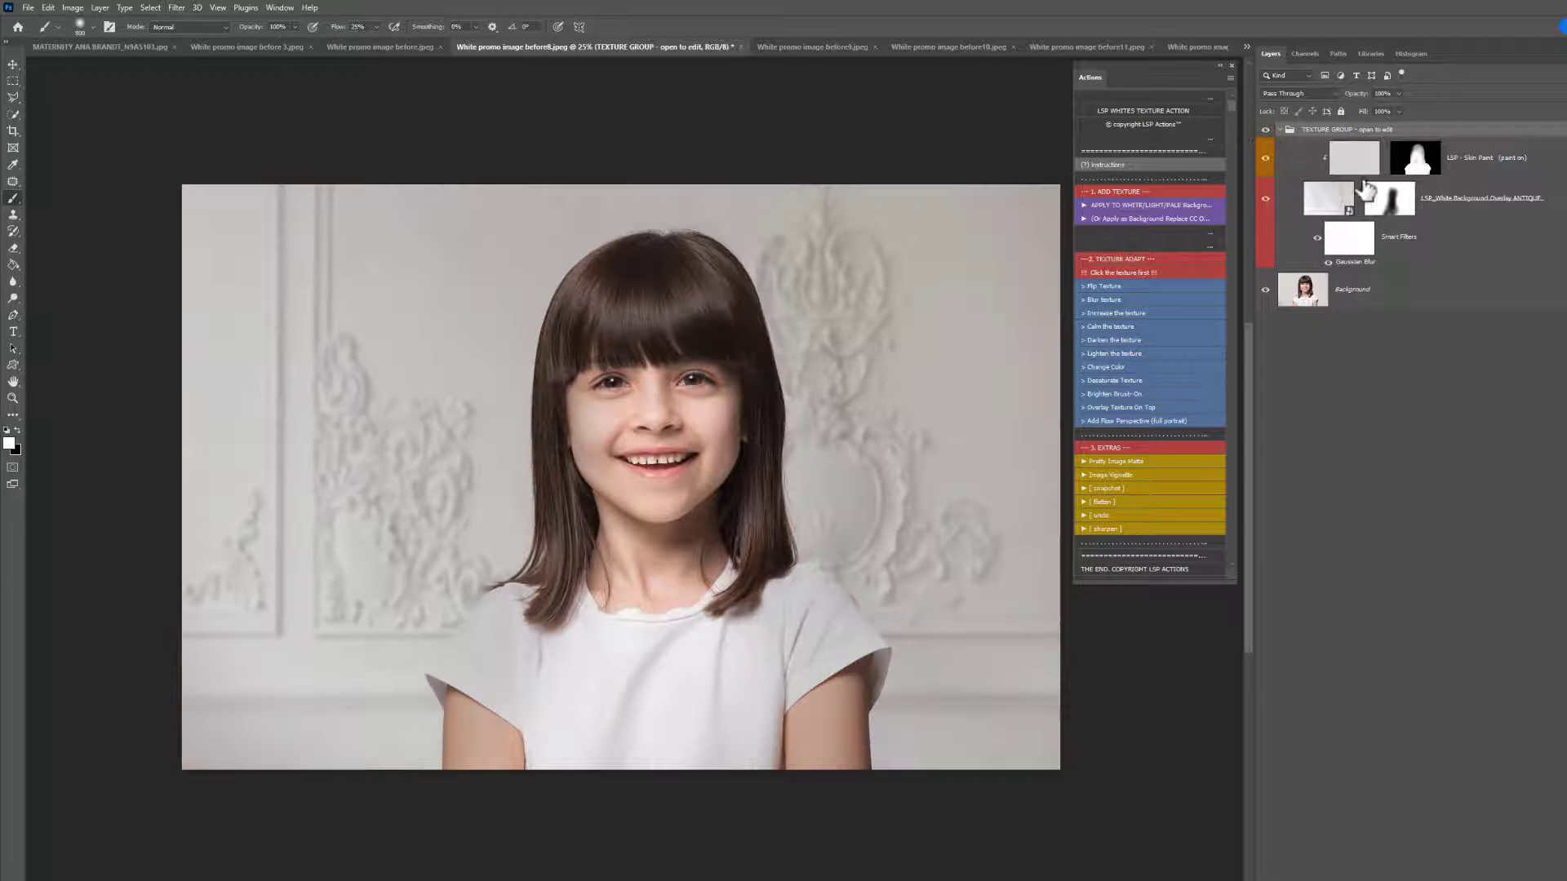
left_click(1387, 199)
key("x")
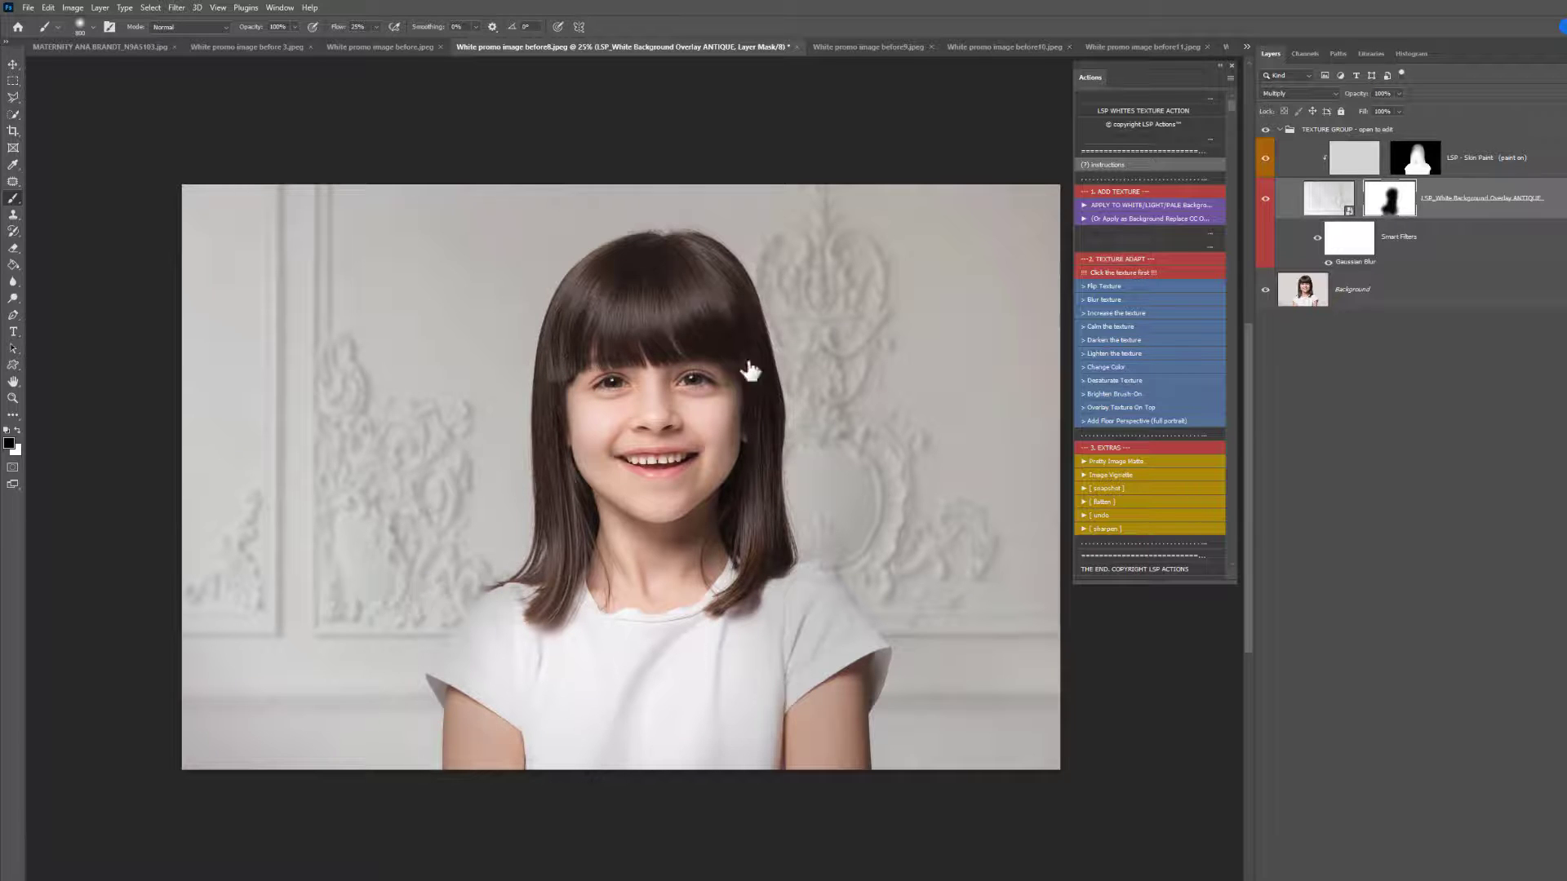
left_click(1278, 130)
left_click(1265, 130)
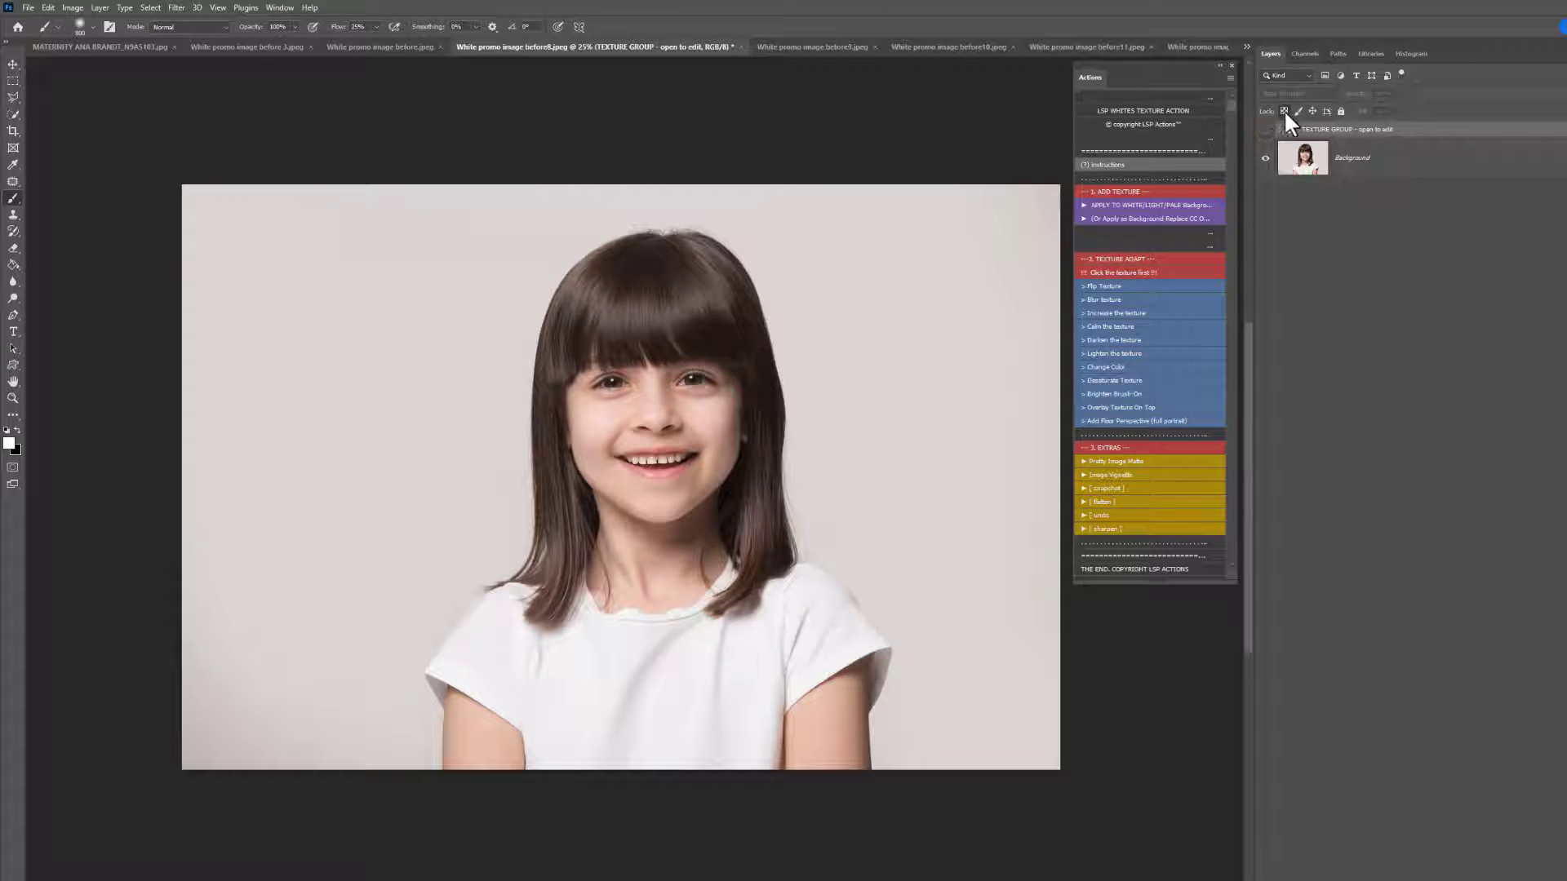
Step: Toggle the girl's wall texture repeatedly to compare it with the plain photo
left_click(1267, 130)
left_click(1267, 131)
left_click(1266, 130)
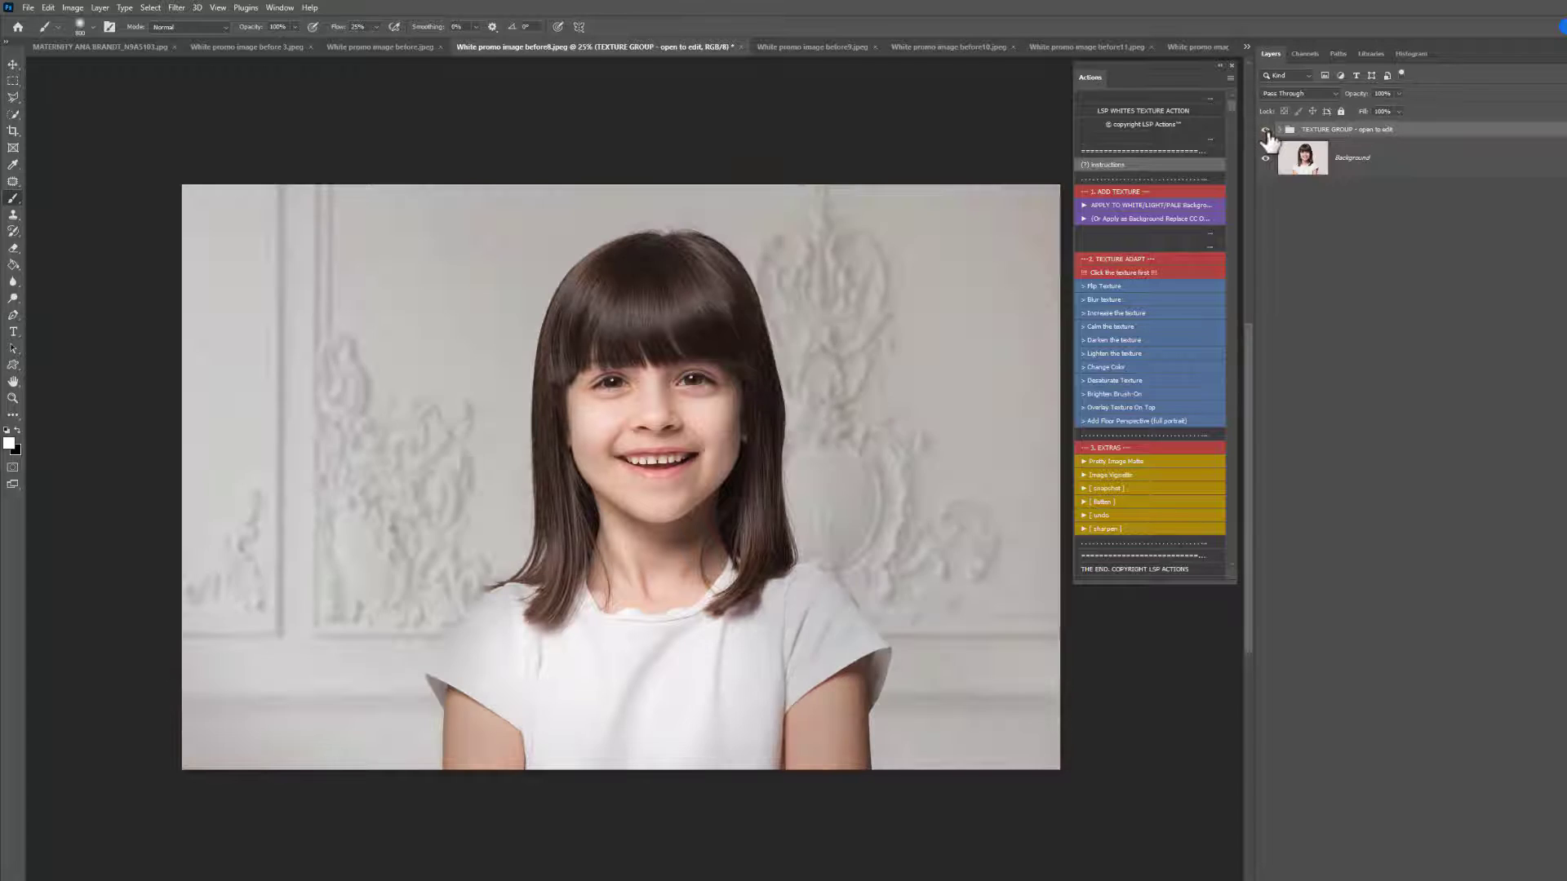
left_click(1266, 130)
left_click(1267, 131)
left_click(1266, 130)
left_click(1265, 130)
Step: Switch to the MATERNITY ANA BRANDT portrait and run the APPLY TO WHITE/LIGHT/PALE Background action
left_click(379, 48)
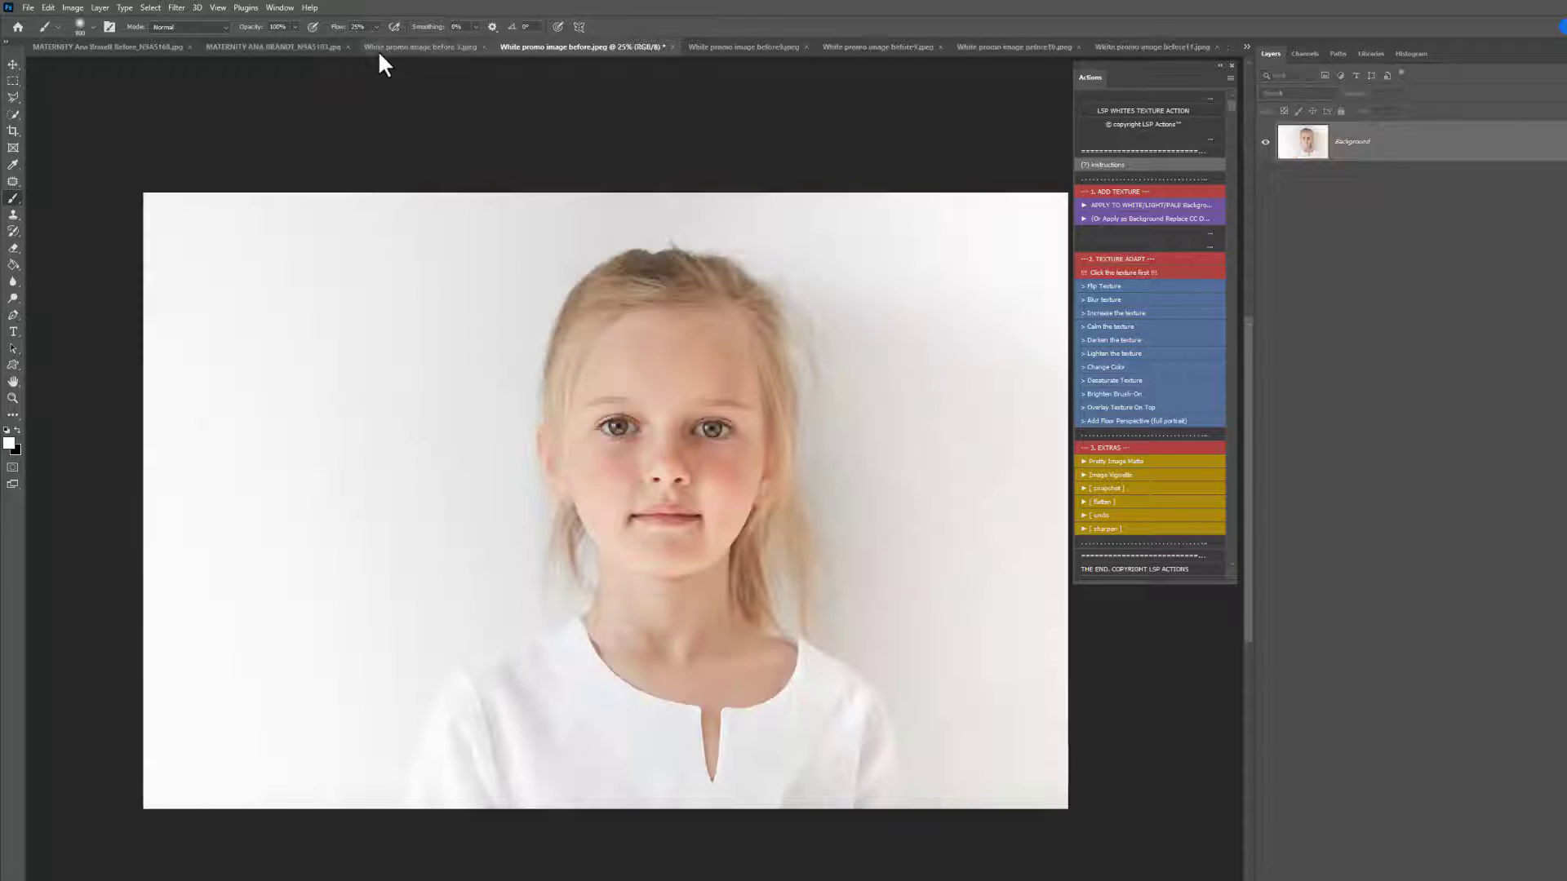
left_click(324, 46)
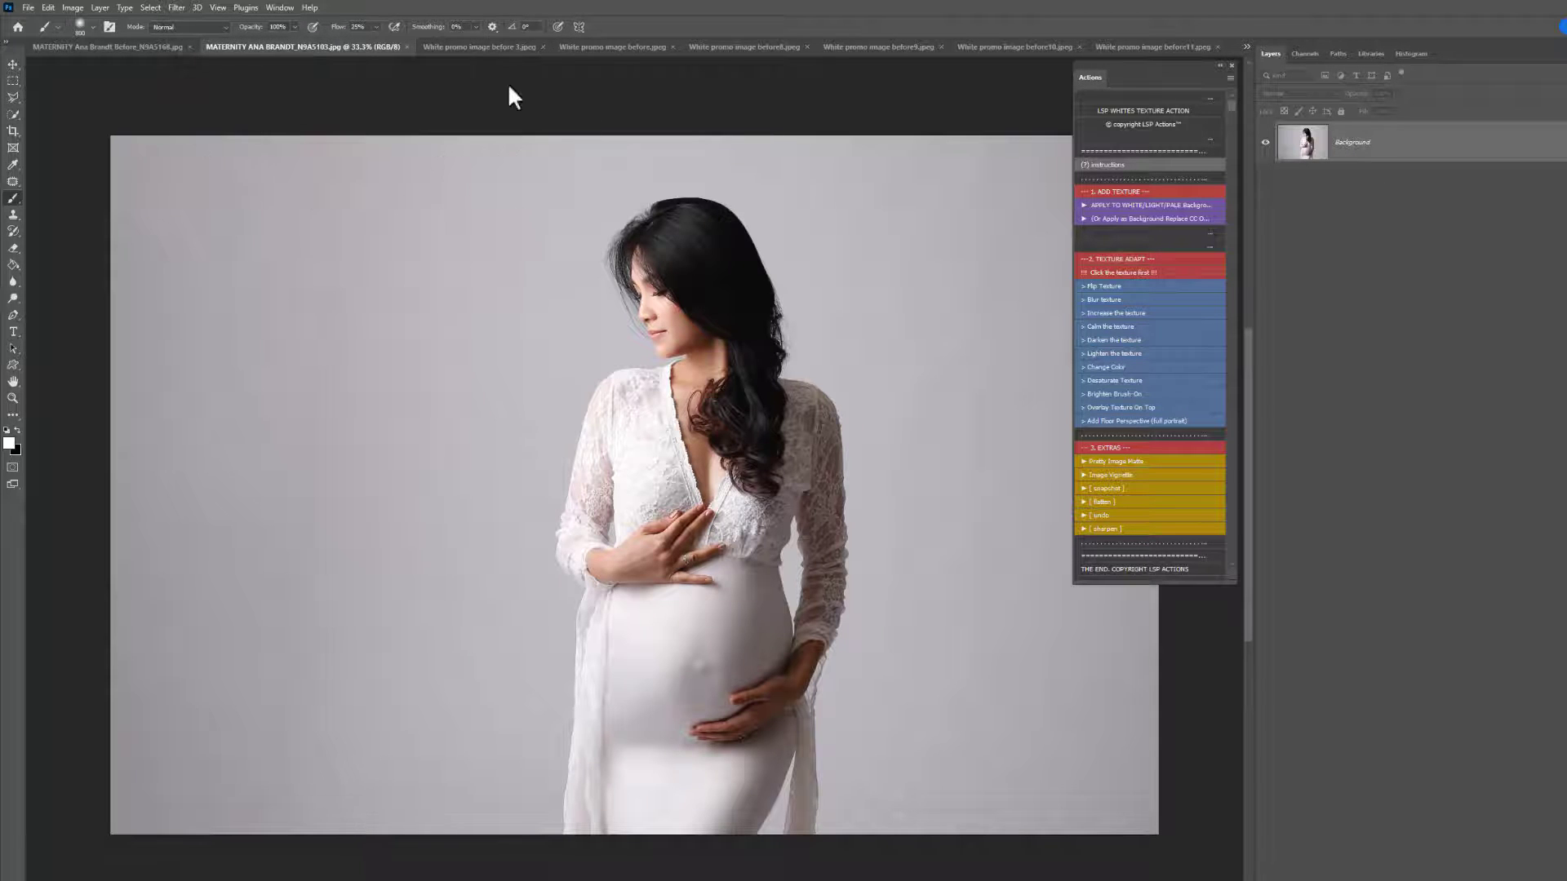
left_click(1105, 205)
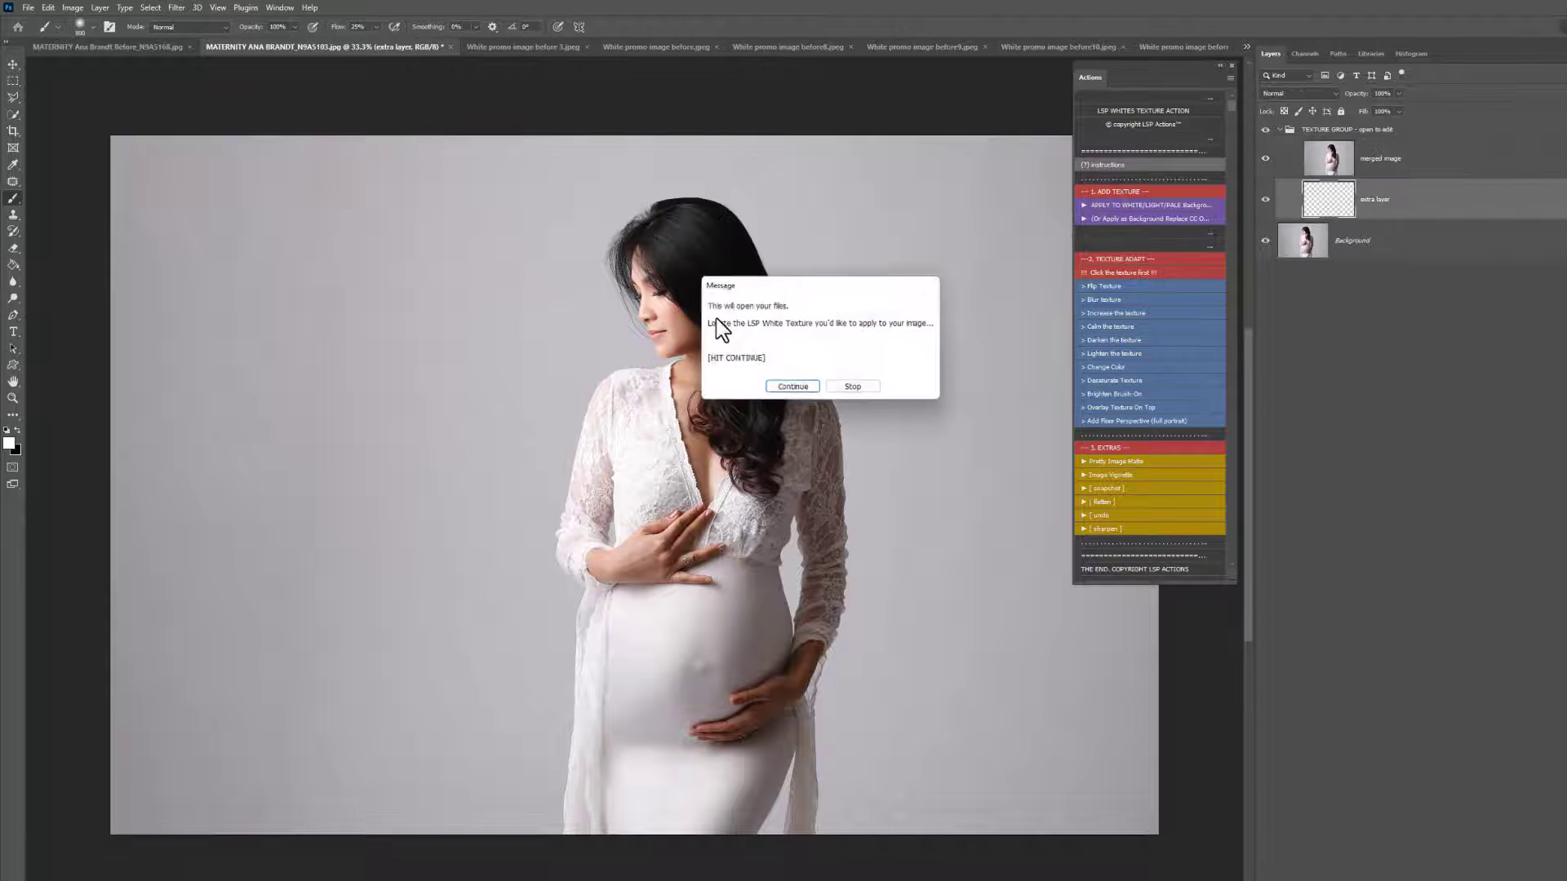
Step: Place the FLORAL MOULDINGS texture, scaled to about 114% so it covers the whole portrait
left_click(790, 389)
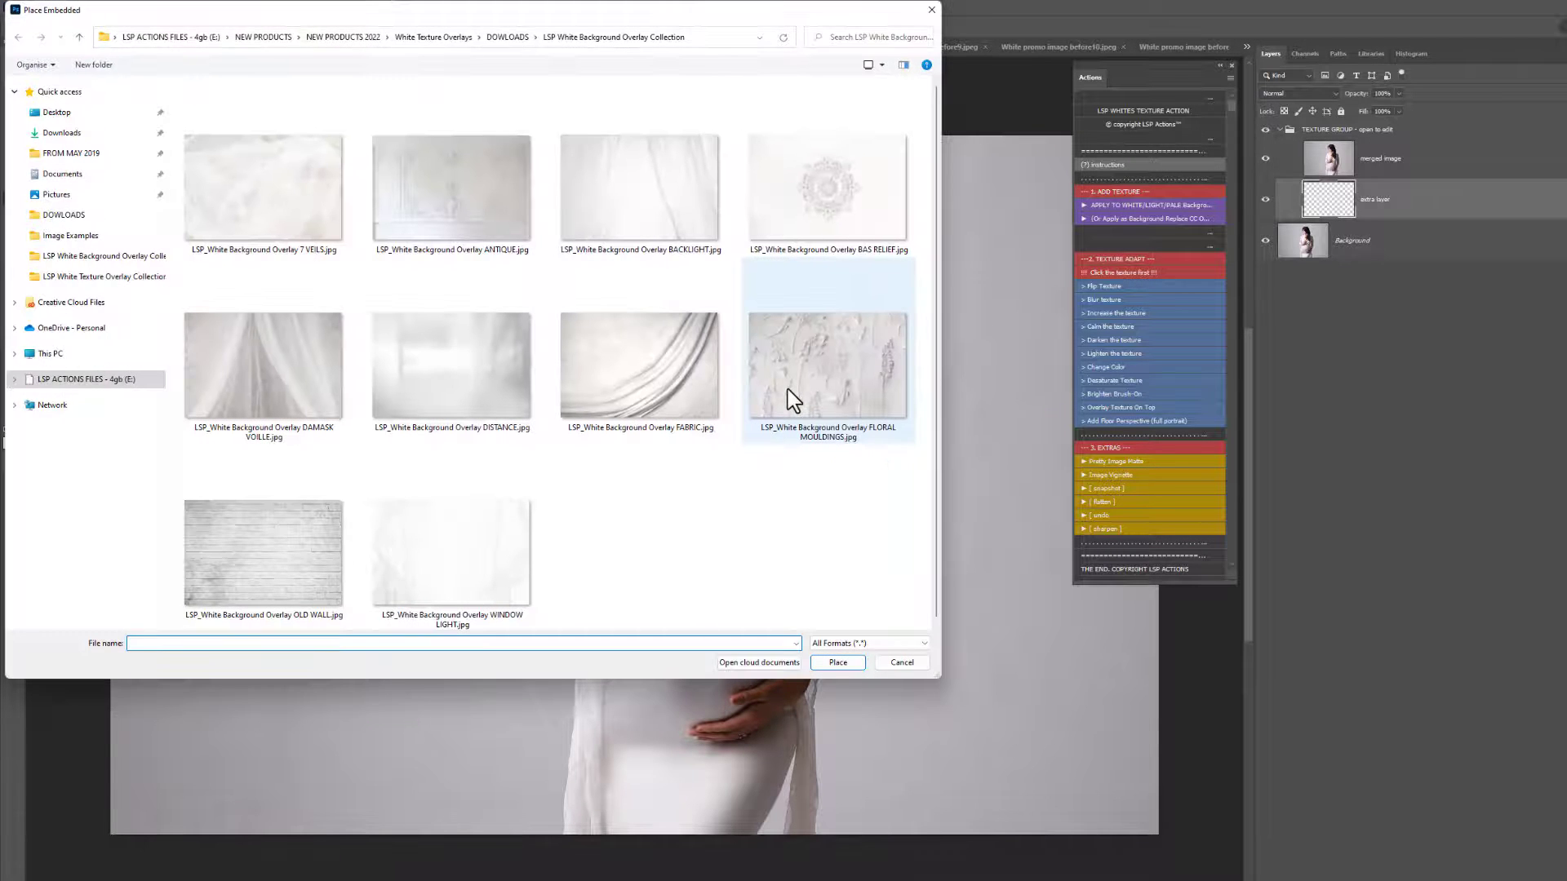
double_click(819, 346)
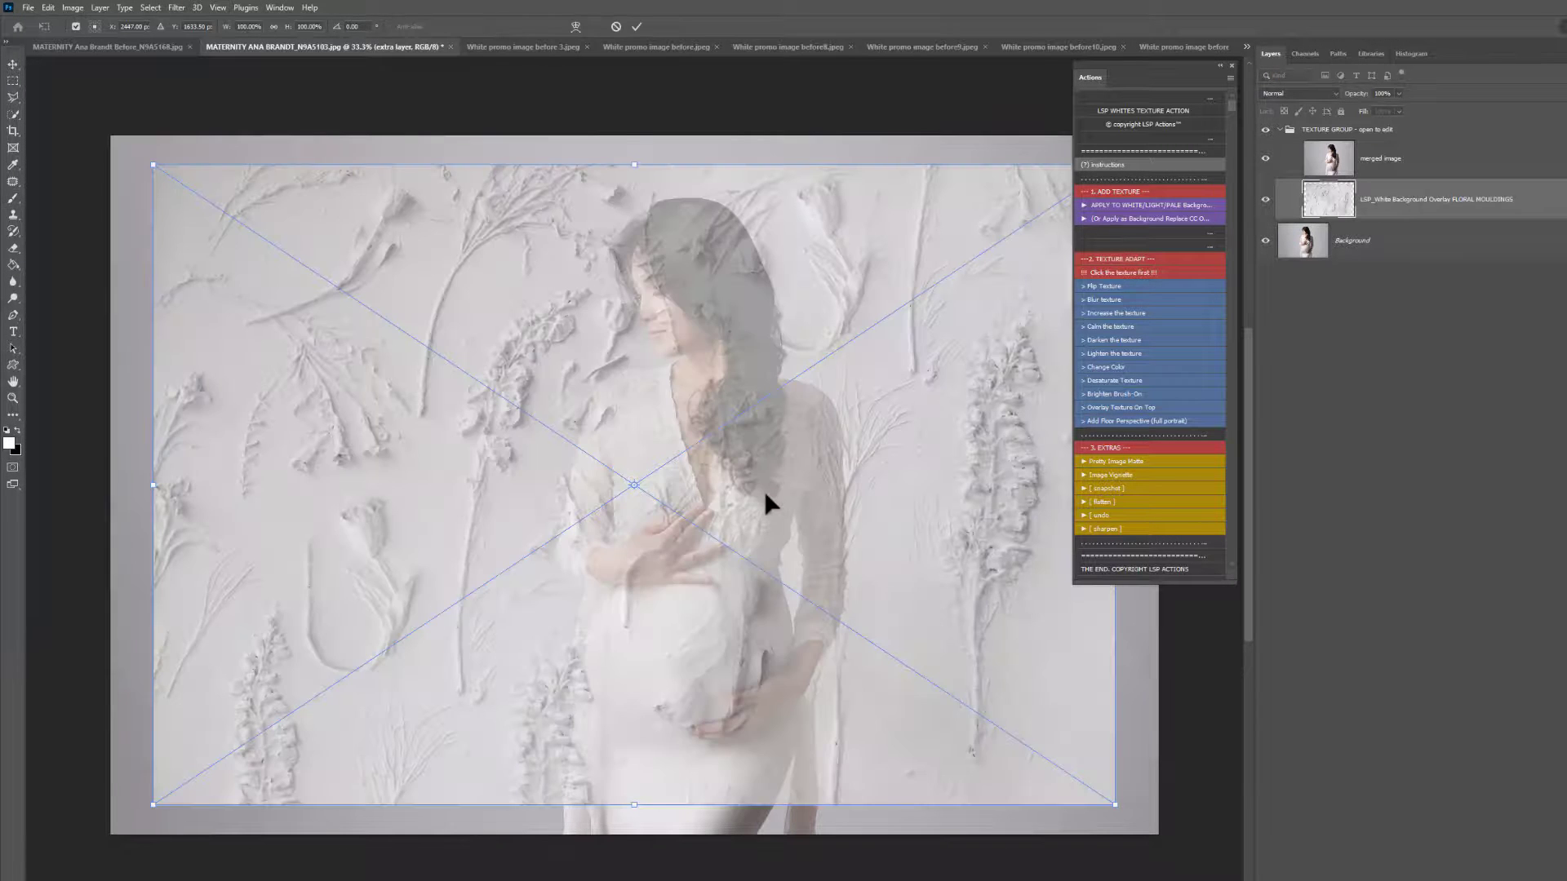
left_click_drag(764, 491, 719, 483)
left_click_drag(1056, 783, 1183, 851)
left_click_drag(925, 703, 920, 698)
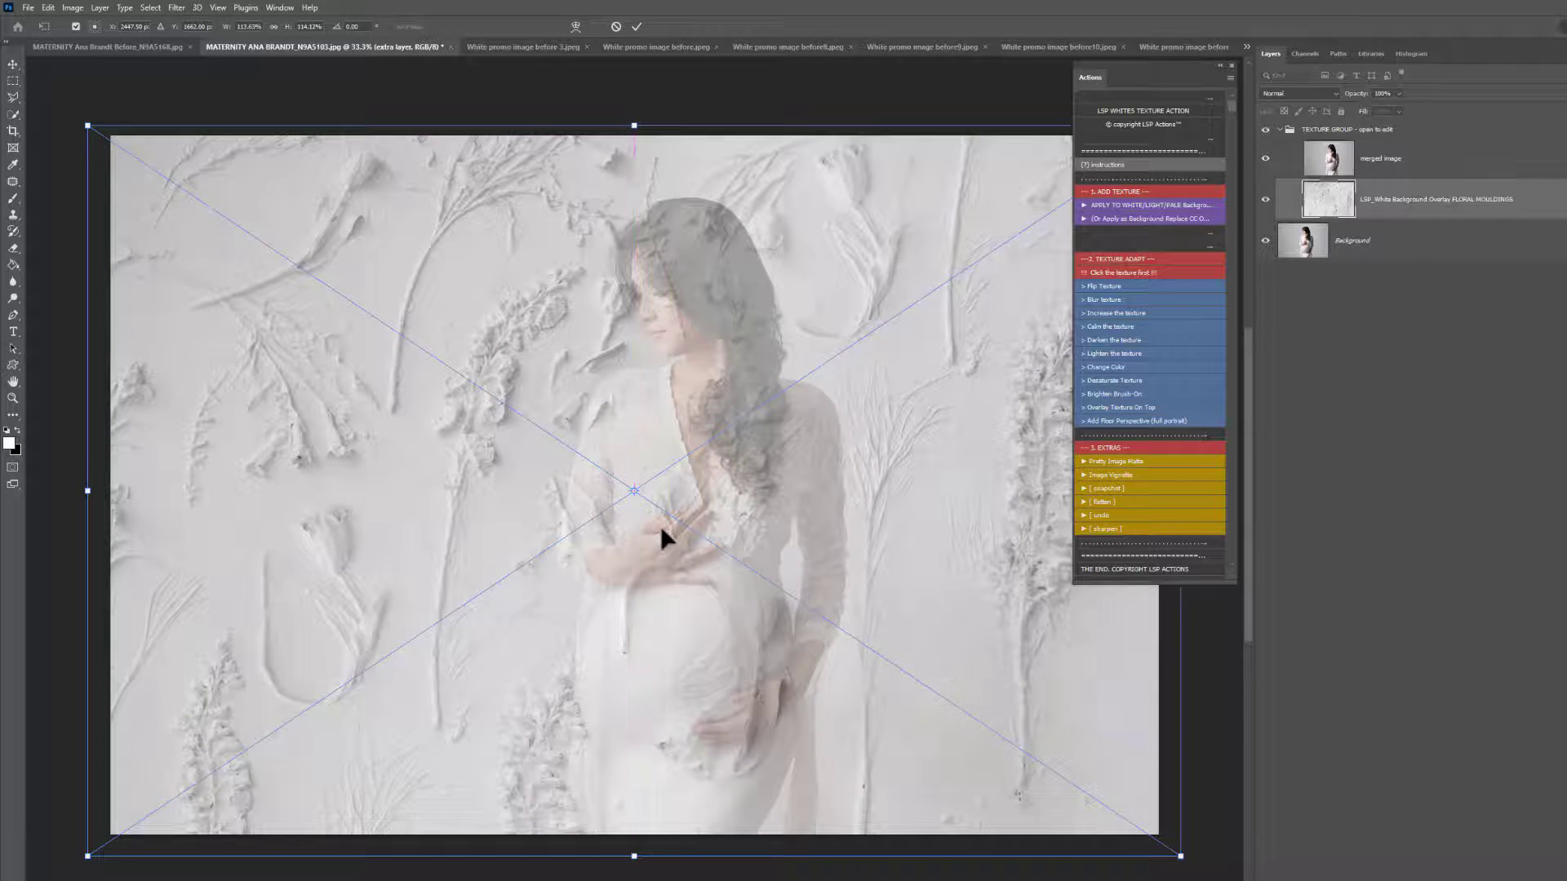
key("Return")
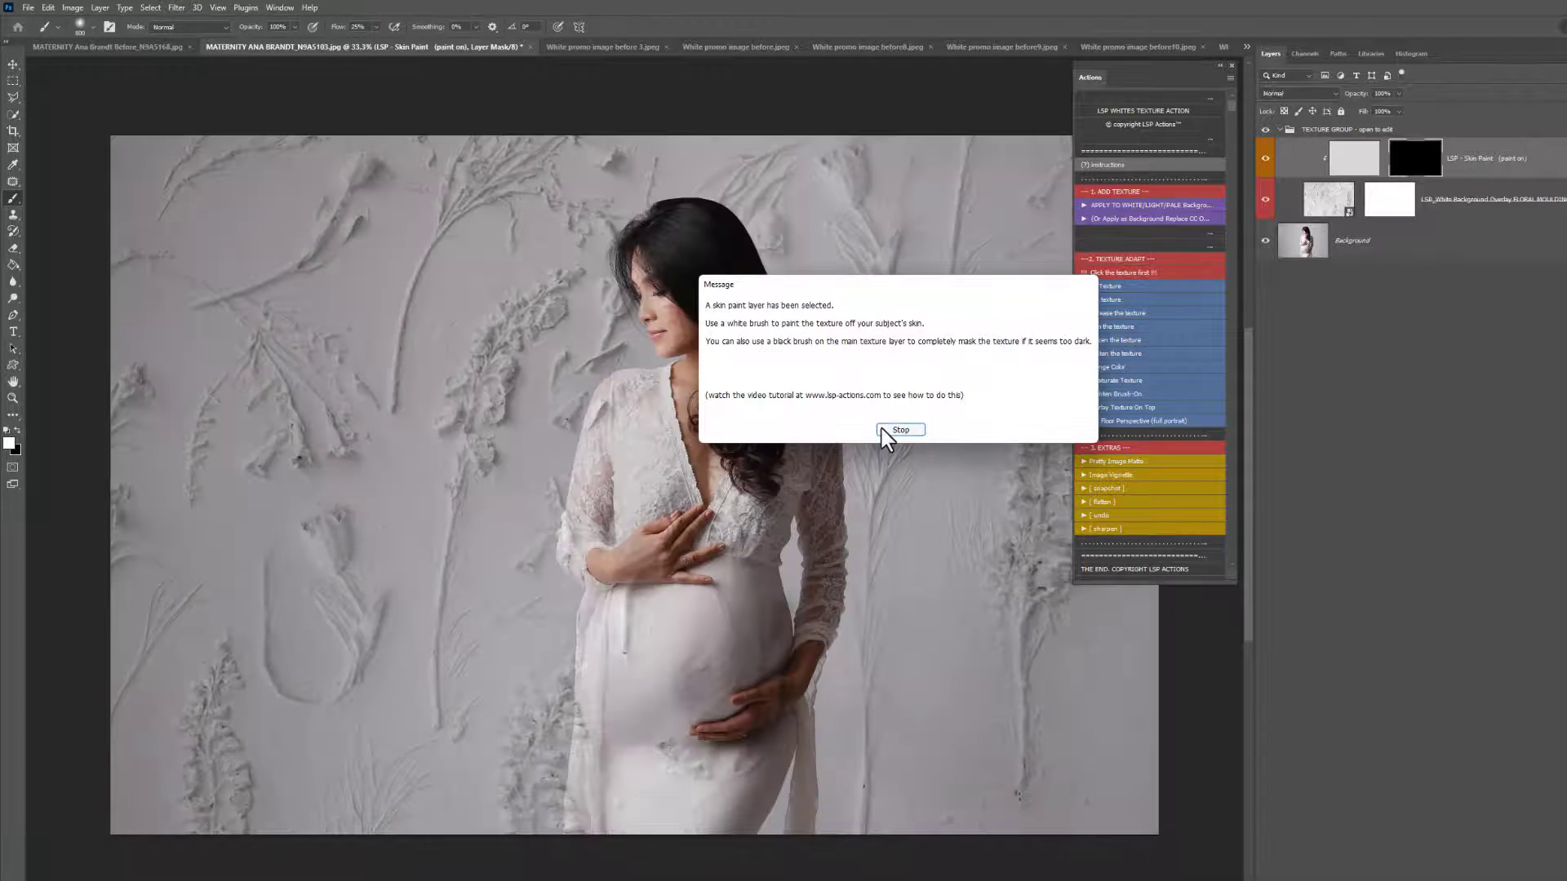
Step: Select the pregnant woman with Select Subject and fill her white on the Skin Paint mask
left_click(899, 425)
left_click(1297, 247)
key("w")
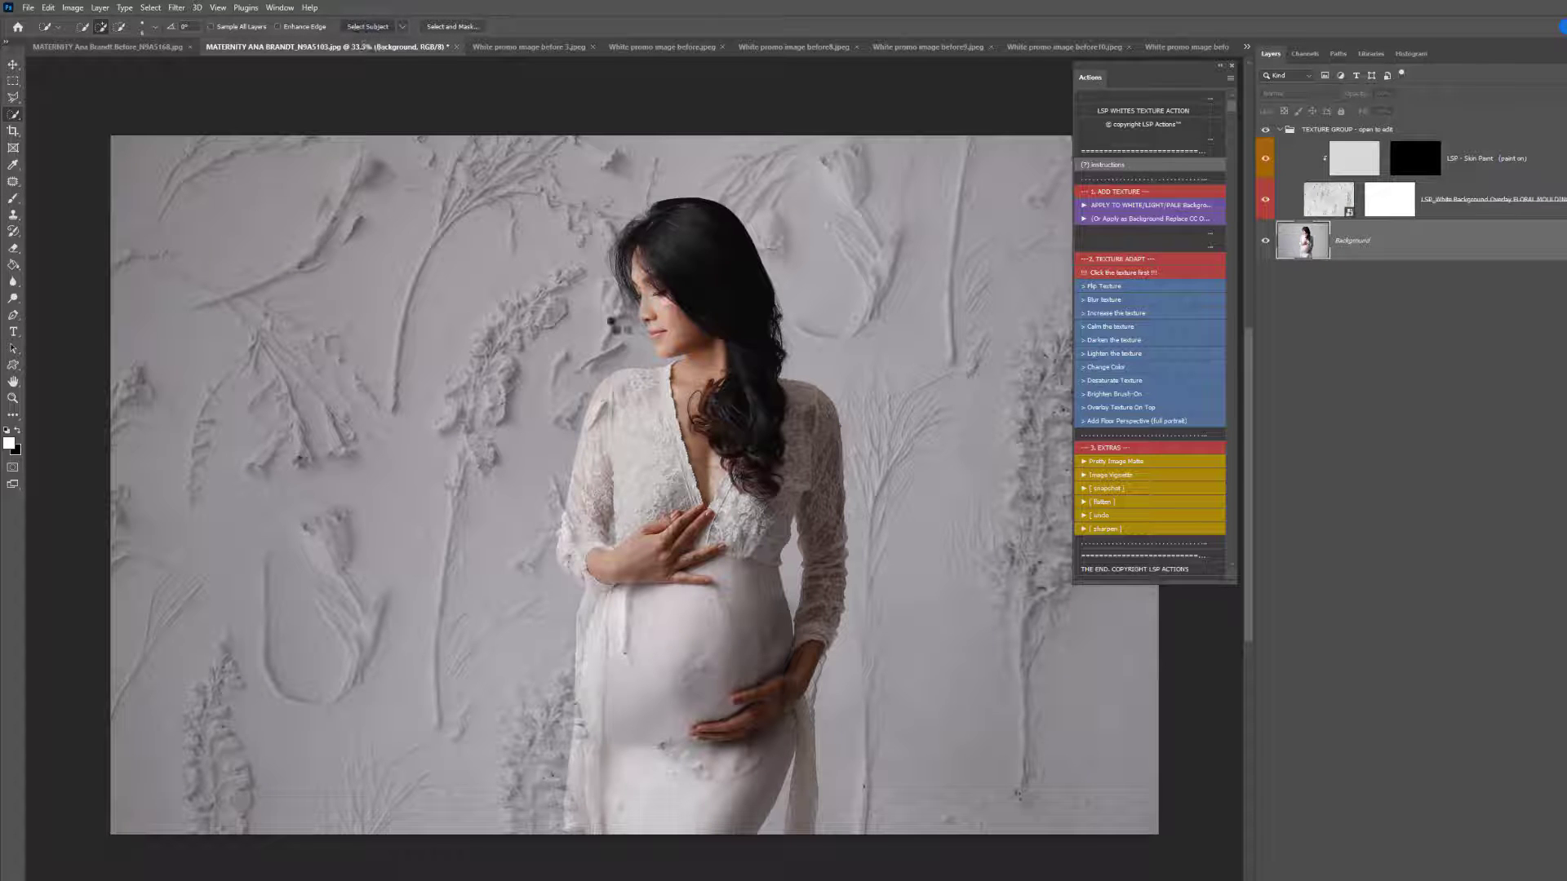
key("b")
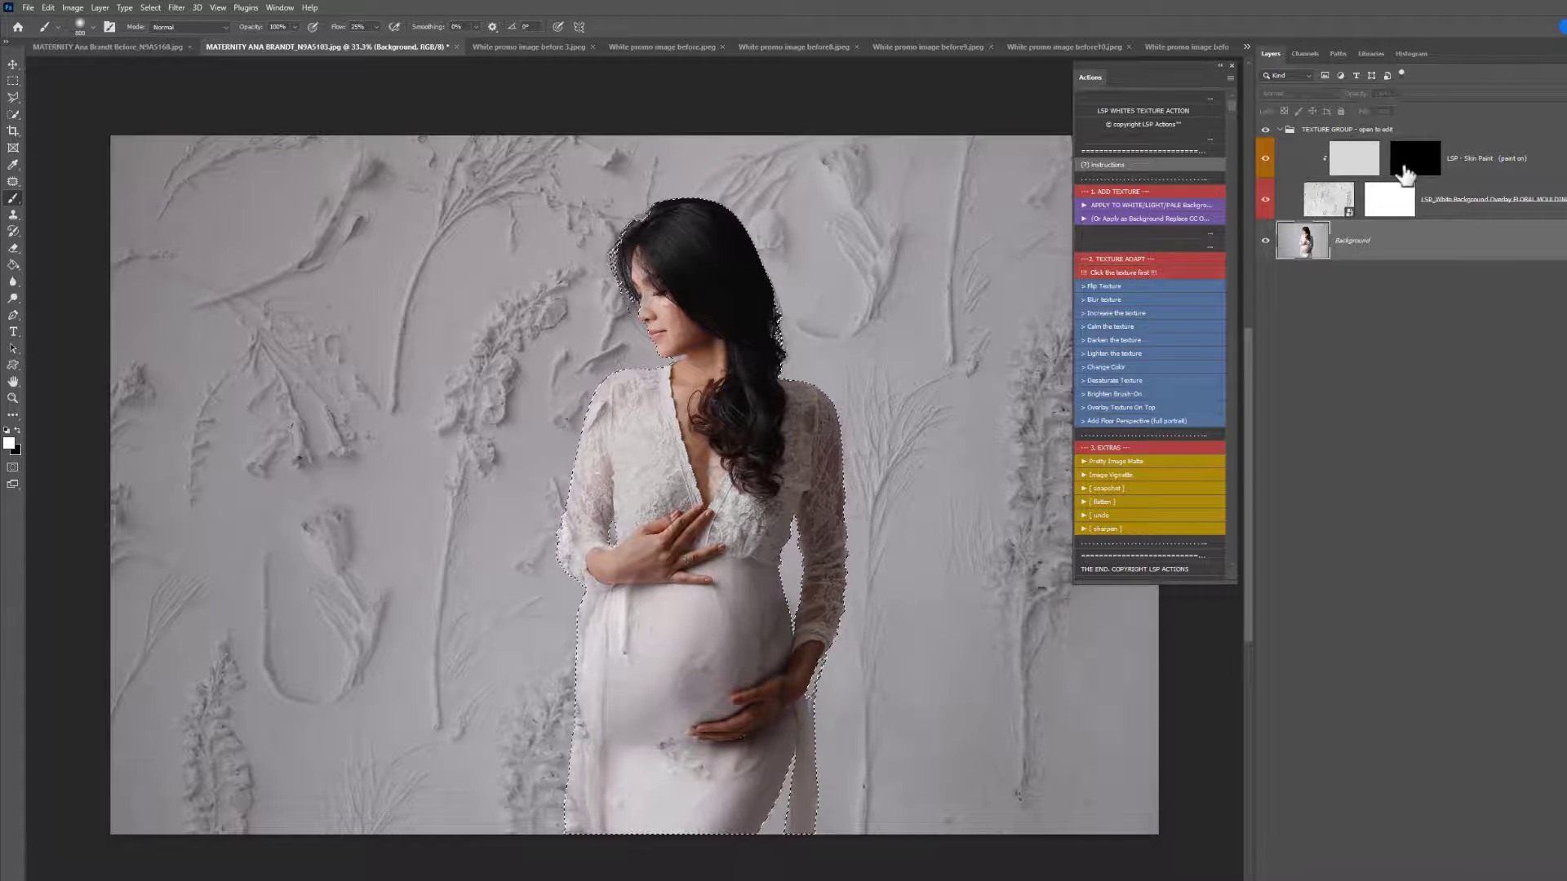
left_click(1404, 168)
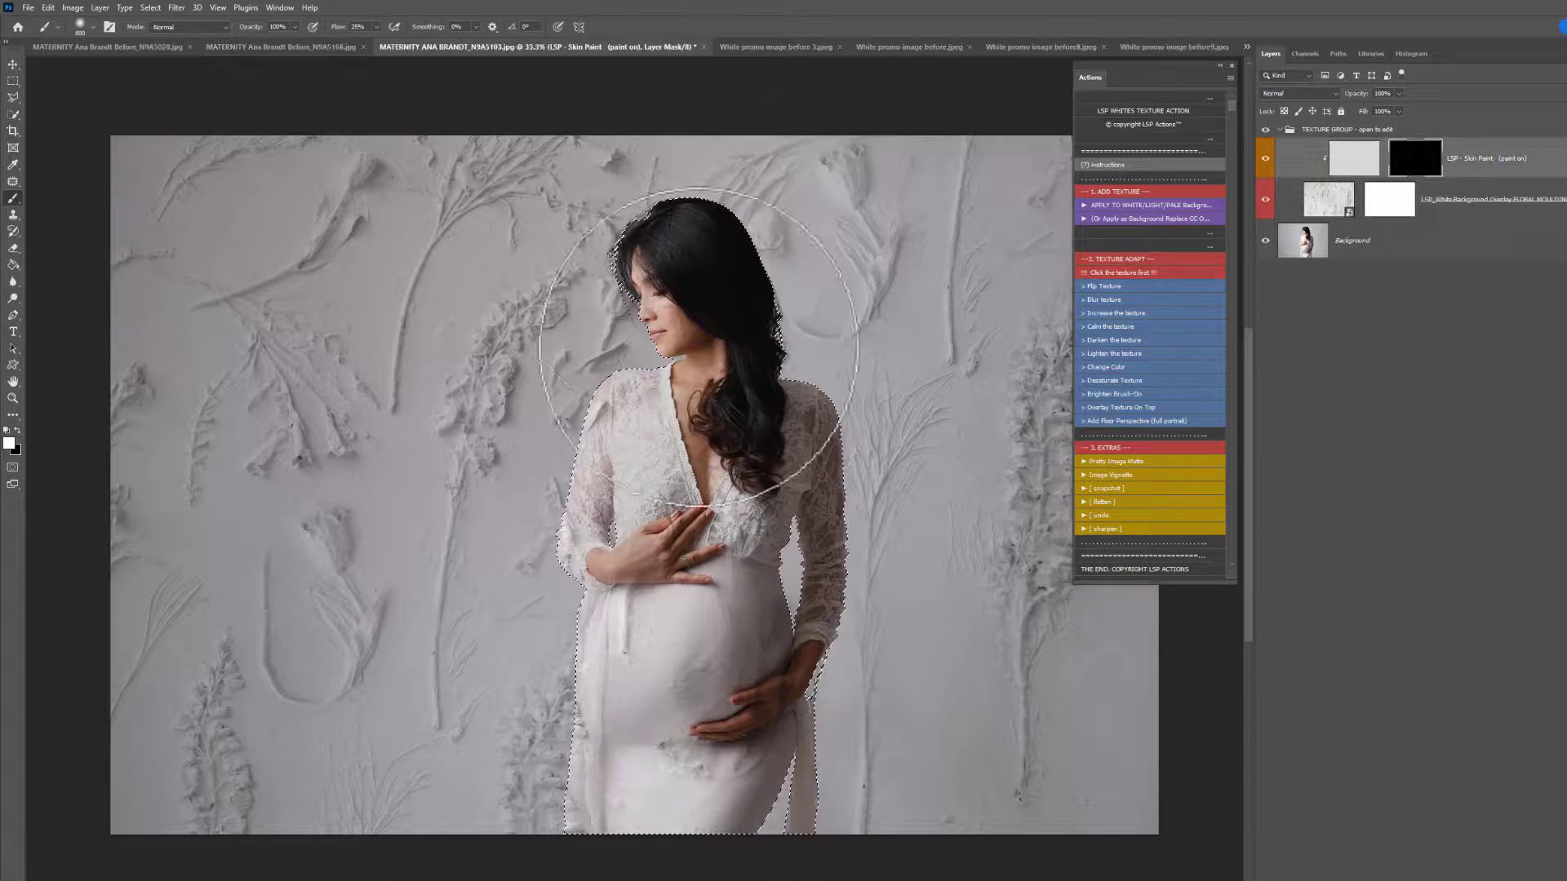
mouse_move(698, 347)
left_mouse_down()
mouse_move(718, 472)
mouse_move(647, 792)
mouse_move(740, 775)
left_mouse_up()
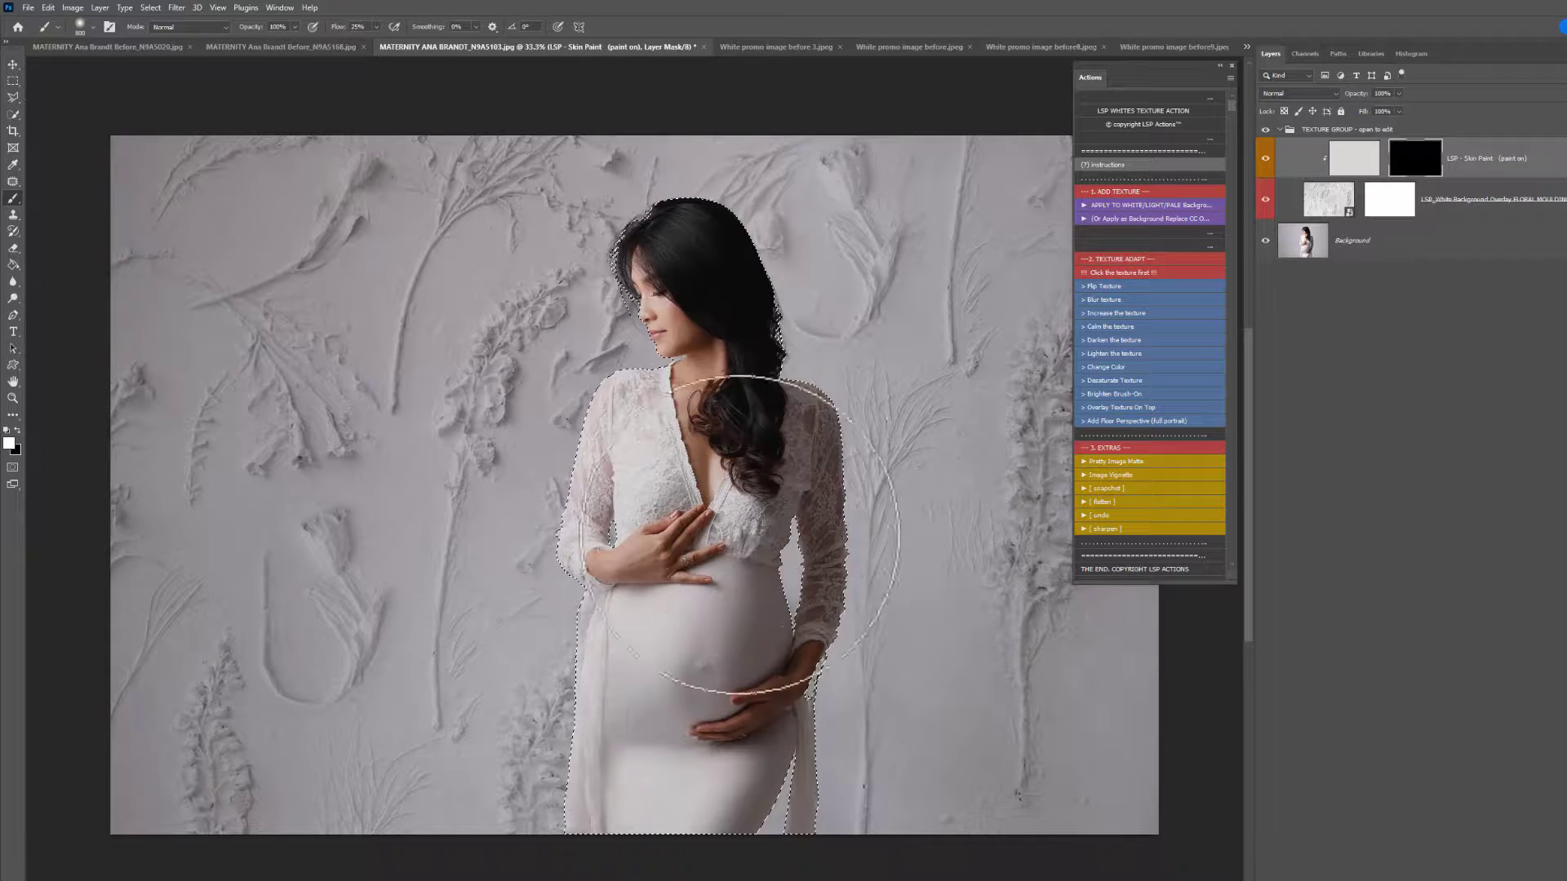
key("alt+BackSpace")
key("ctrl+d")
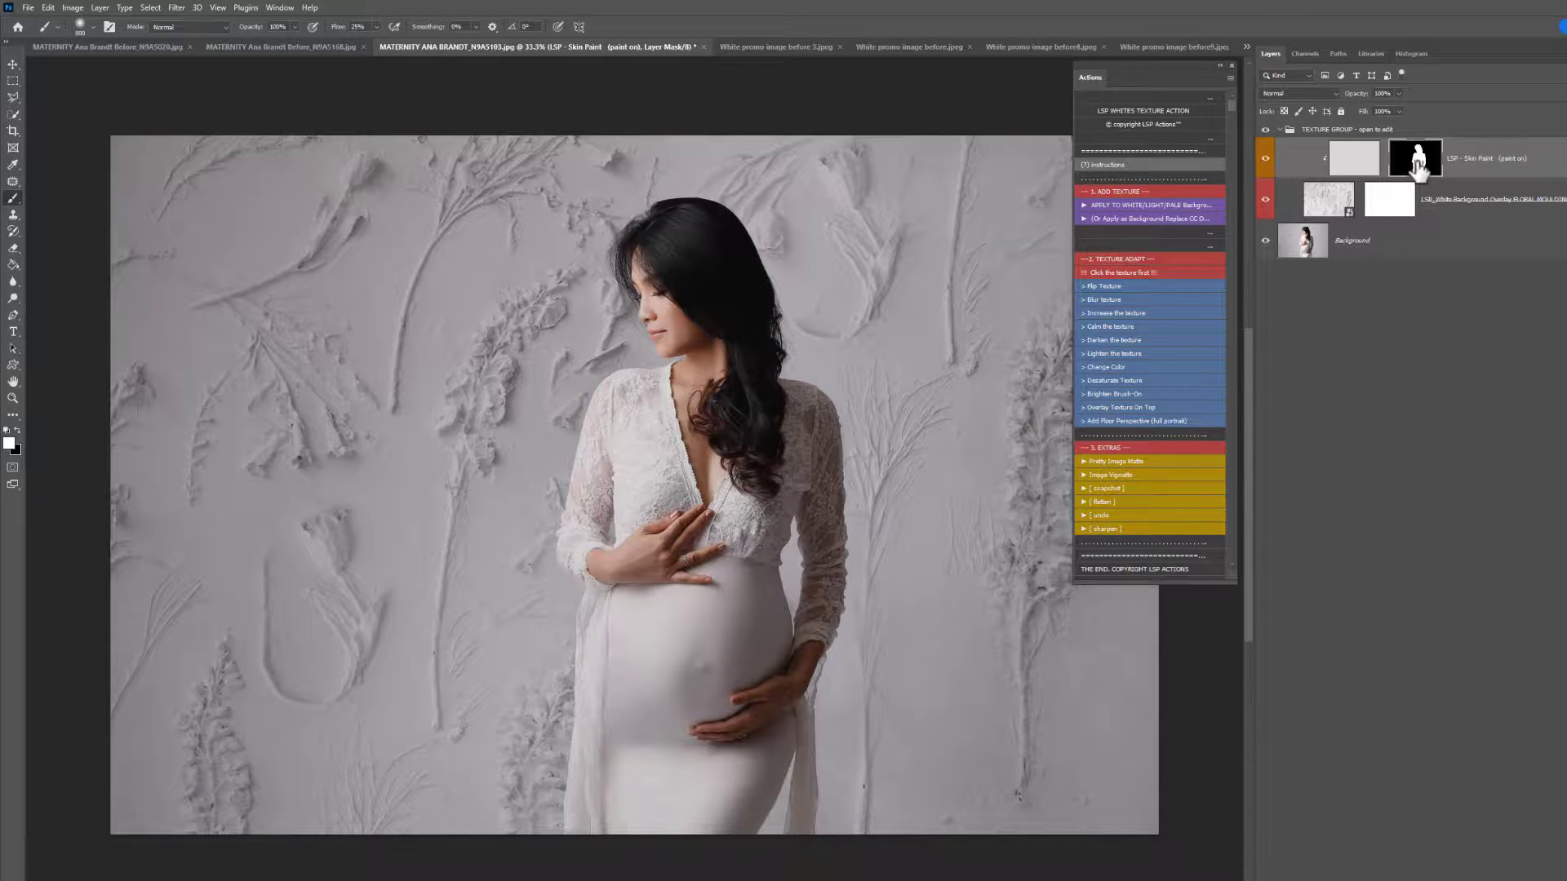
Step: Reload the woman's selection and mask the FLORAL MOULDINGS overlay off her figure
left_click(1418, 163, "ctrl")
left_click(1389, 199)
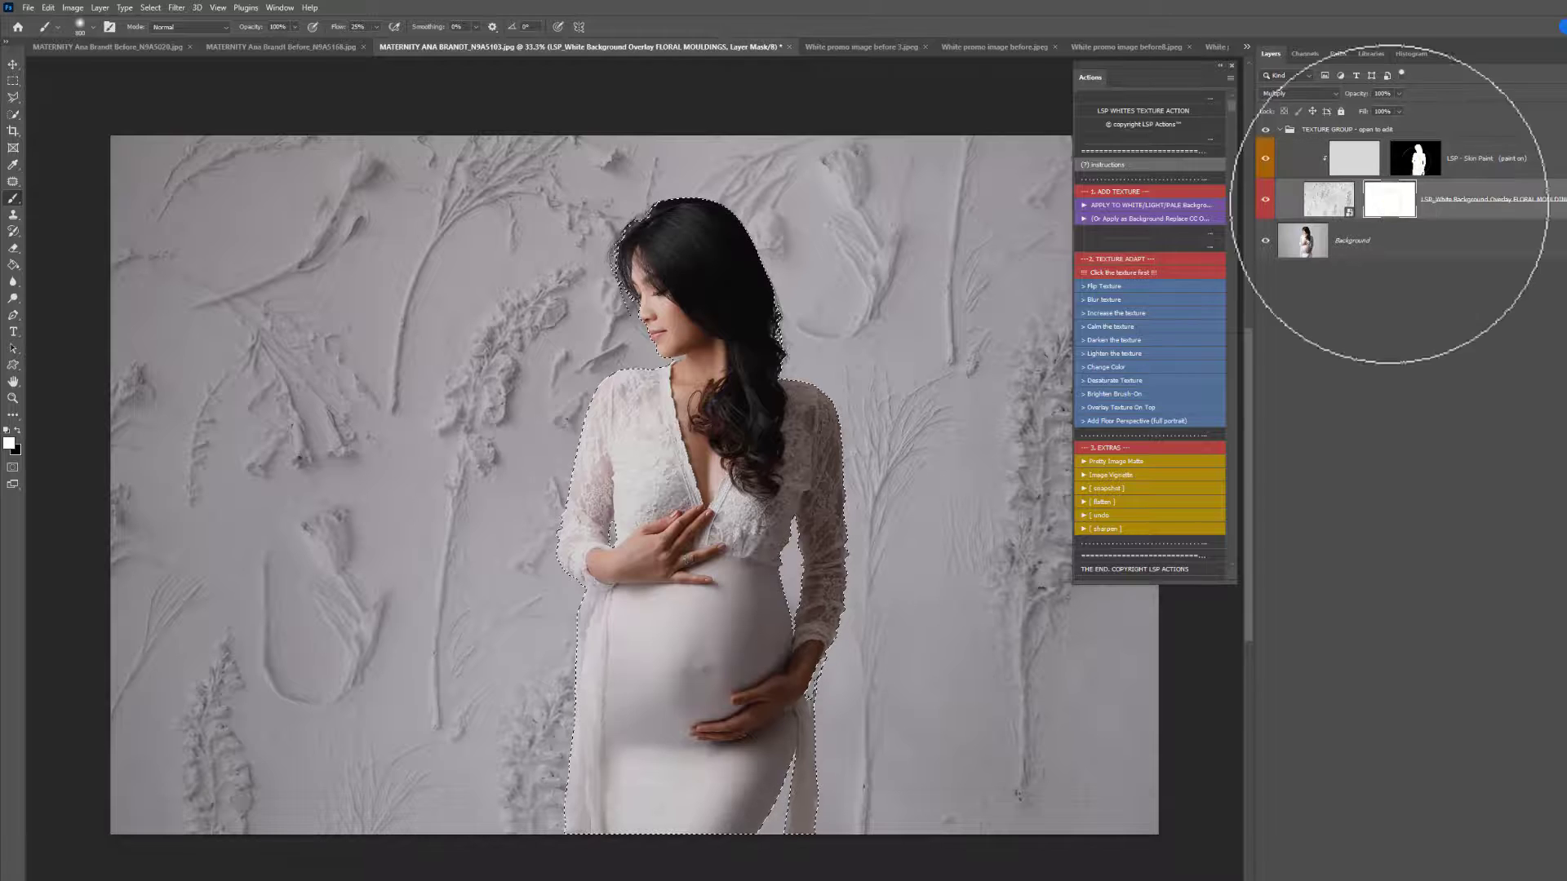
mouse_move(710, 257)
left_mouse_down()
mouse_move(680, 363)
mouse_move(637, 462)
mouse_move(654, 542)
mouse_move(641, 828)
left_mouse_up()
key("ctrl+d")
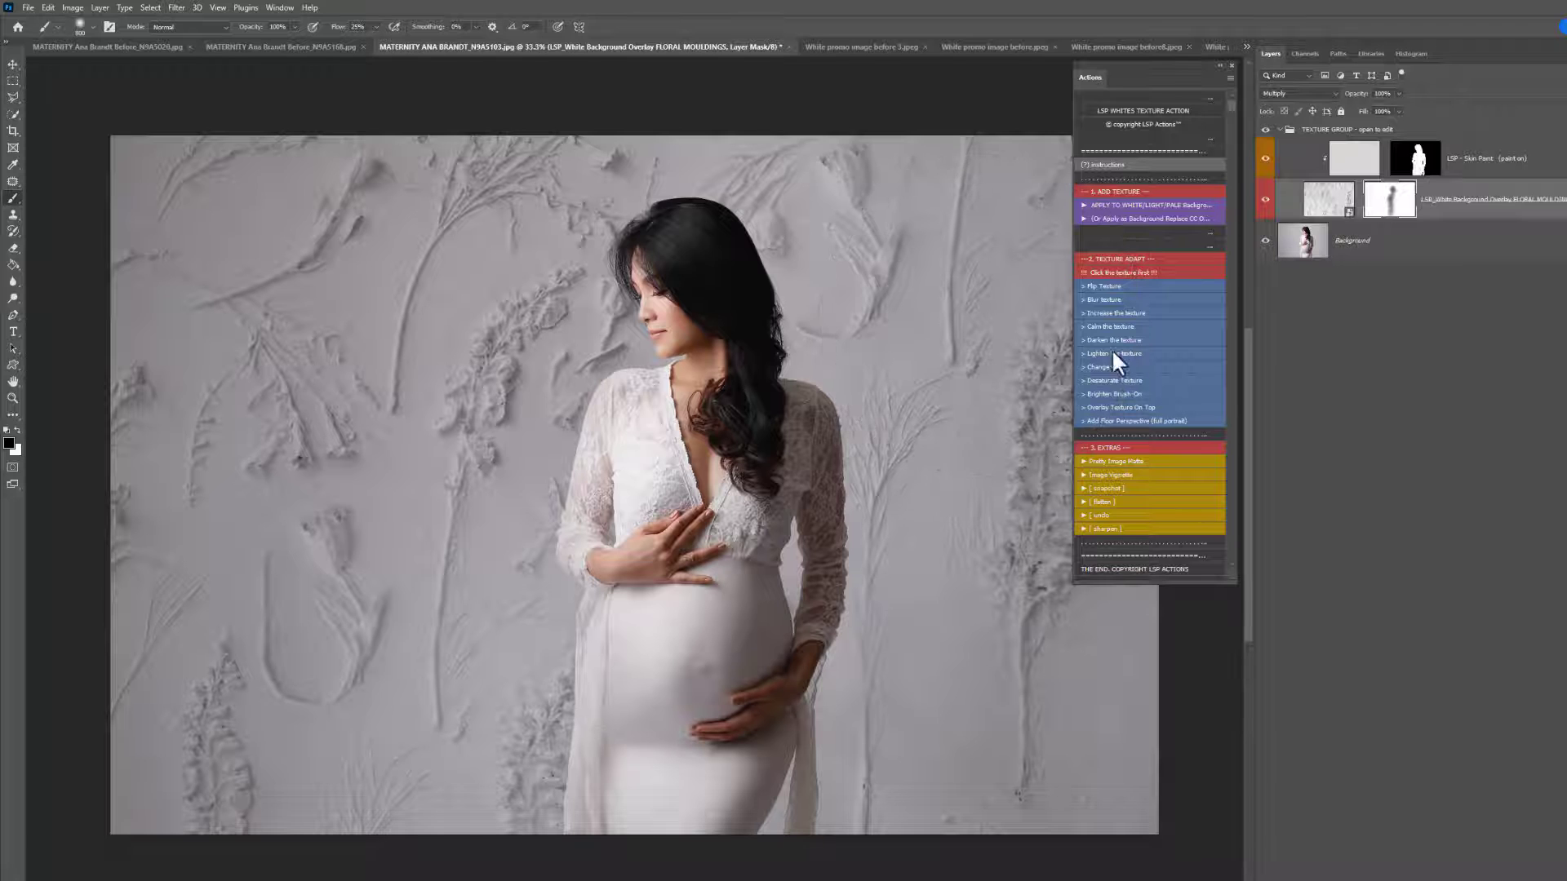
Step: Brighten the subject by painting into the Brighten subject layer's mask below Skin Paint
left_click(1115, 394)
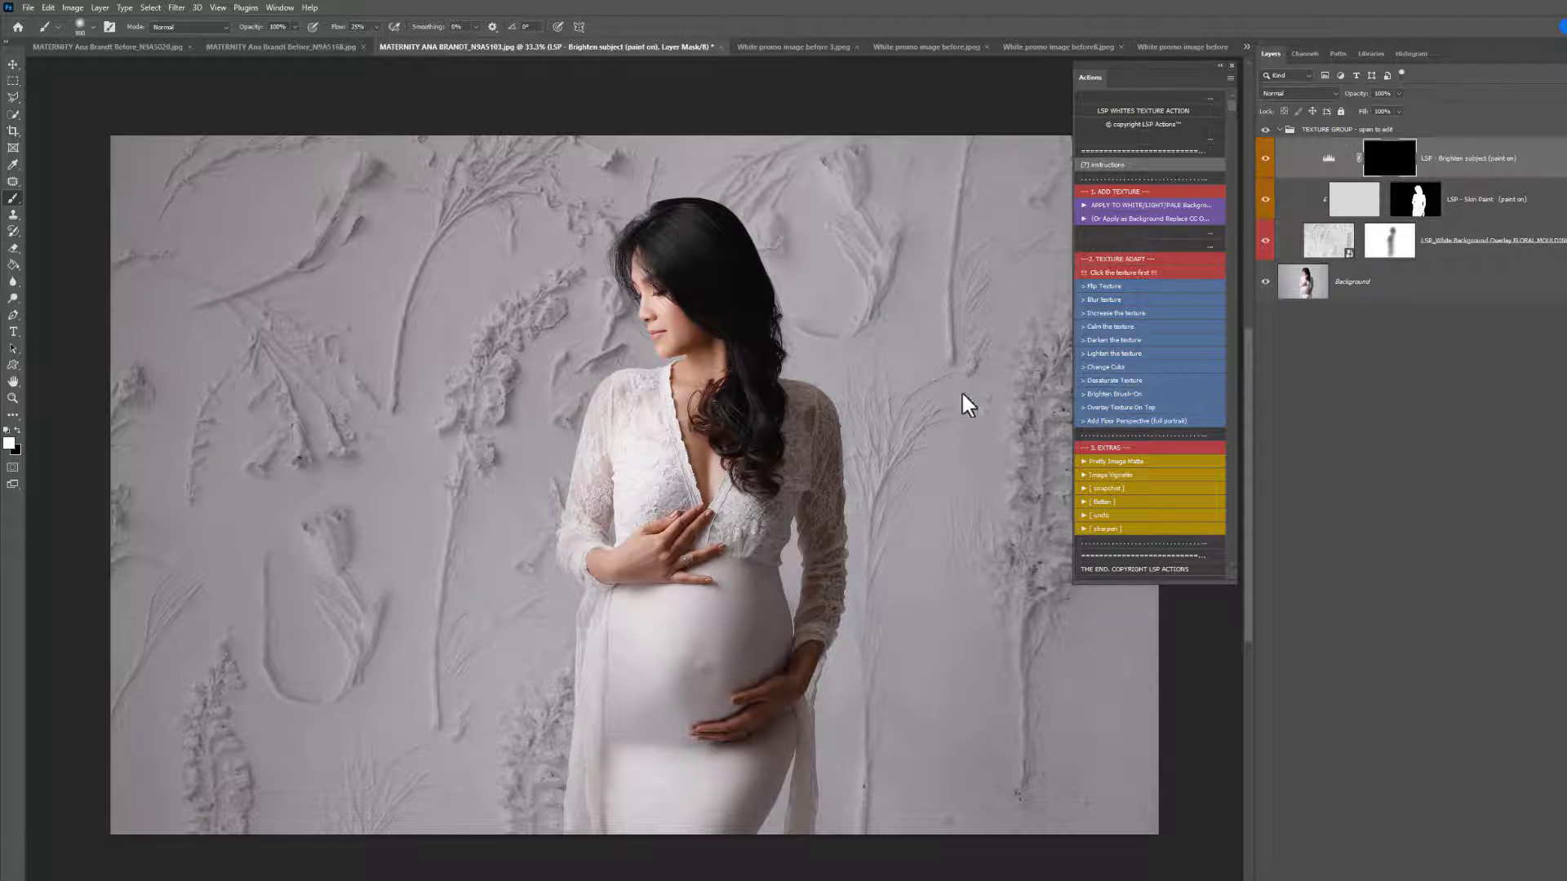
right_click(692, 408)
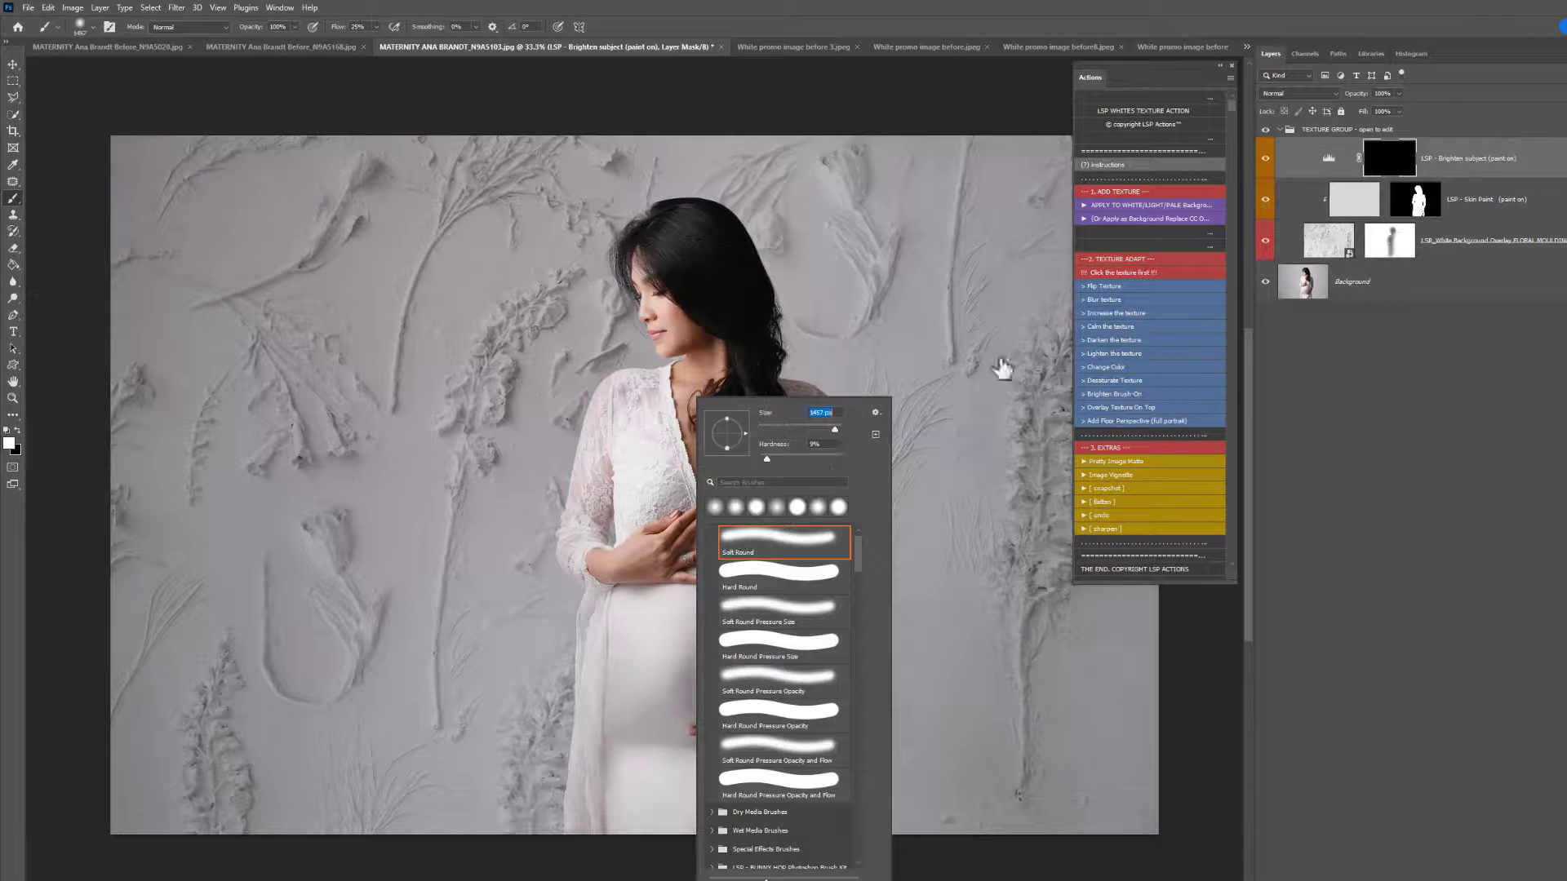
mouse_move(1453, 163)
left_mouse_down()
mouse_move(1477, 210)
mouse_move(1469, 151)
left_mouse_up()
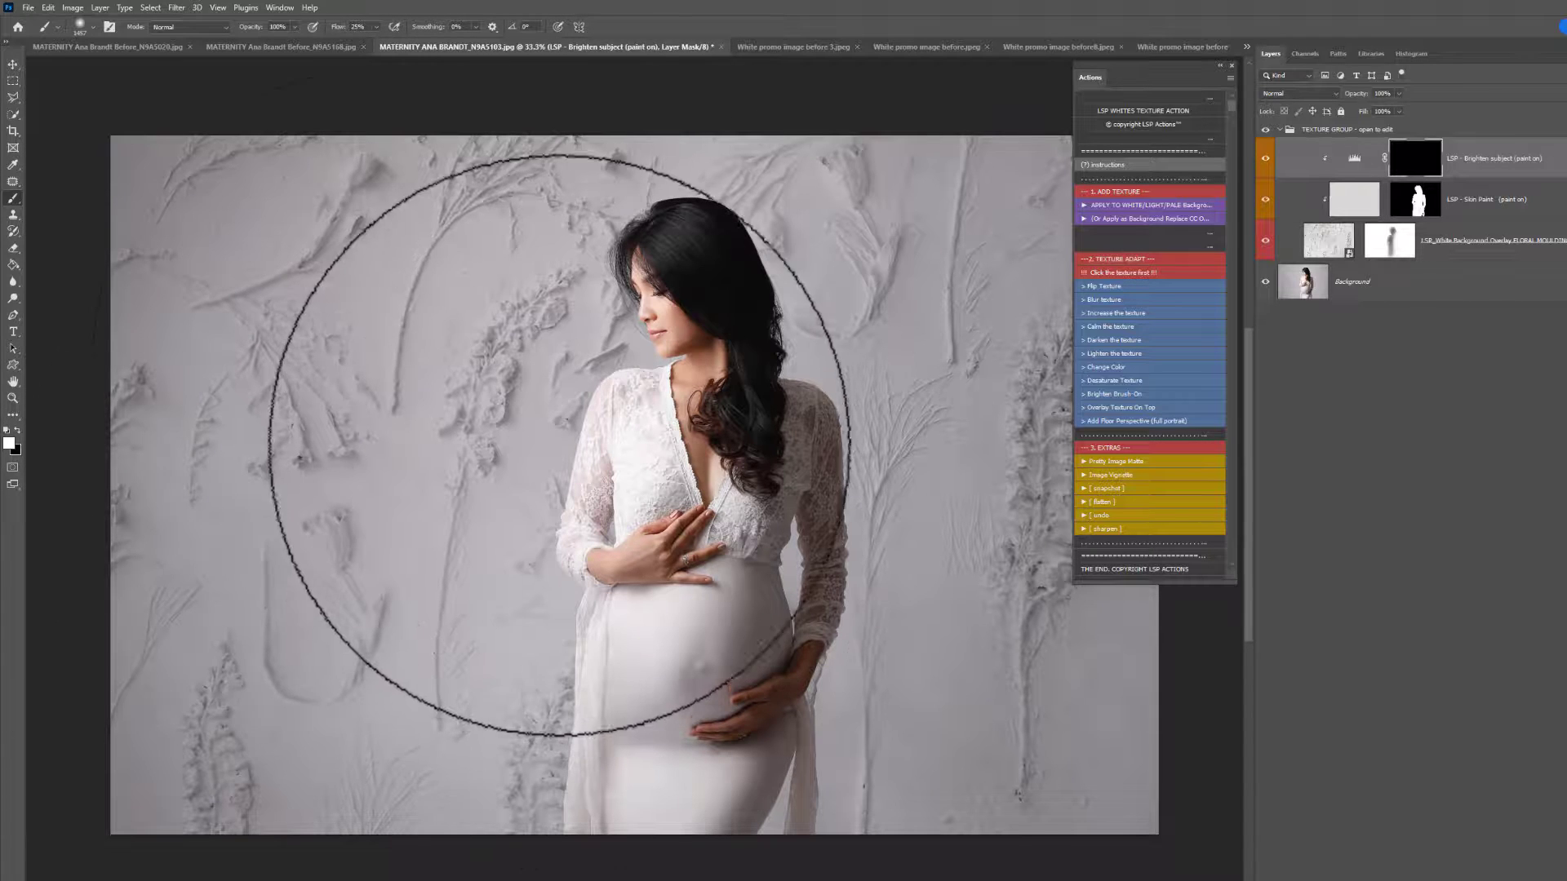
mouse_move(559, 445)
left_mouse_down()
mouse_move(234, 305)
mouse_move(332, 392)
mouse_move(549, 252)
mouse_move(616, 278)
left_mouse_up()
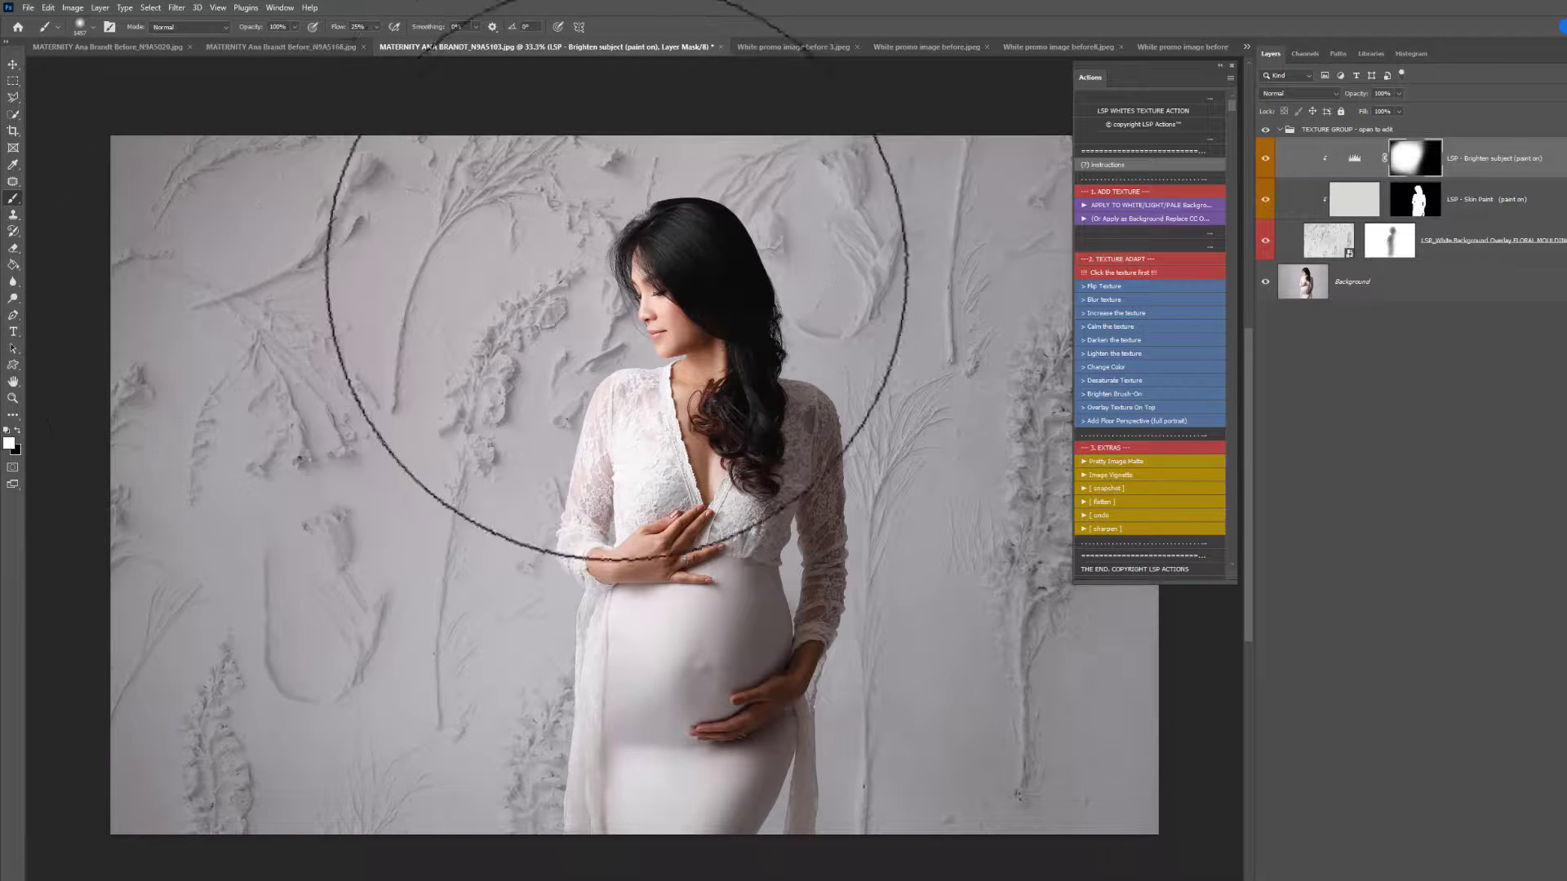
Step: Flip the floral texture horizontally, then flip it back to its original orientation
left_click(1288, 255)
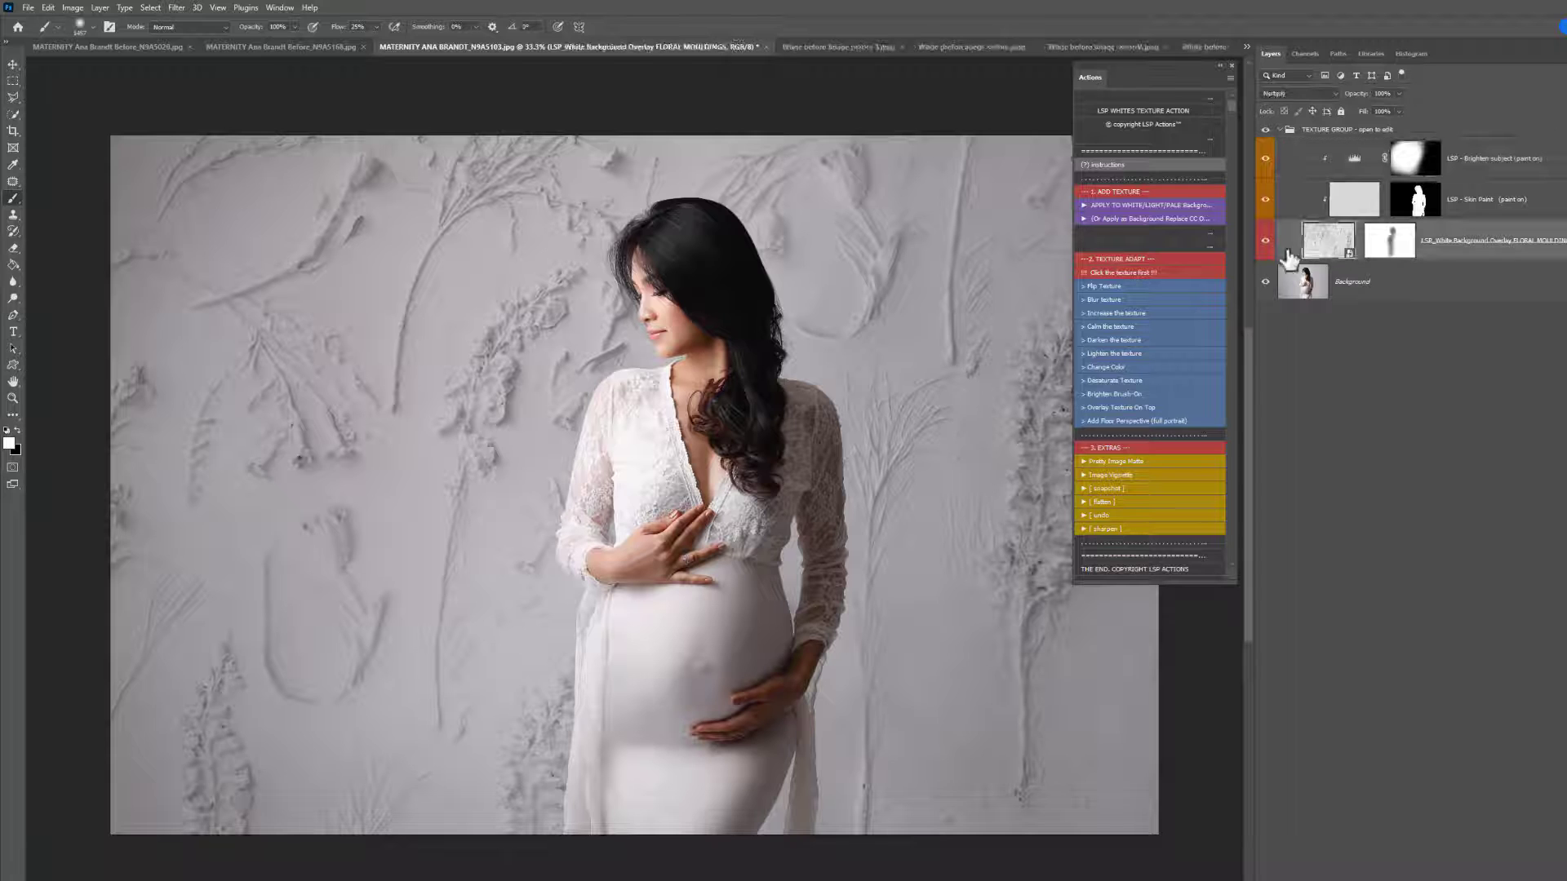
left_click(1118, 282)
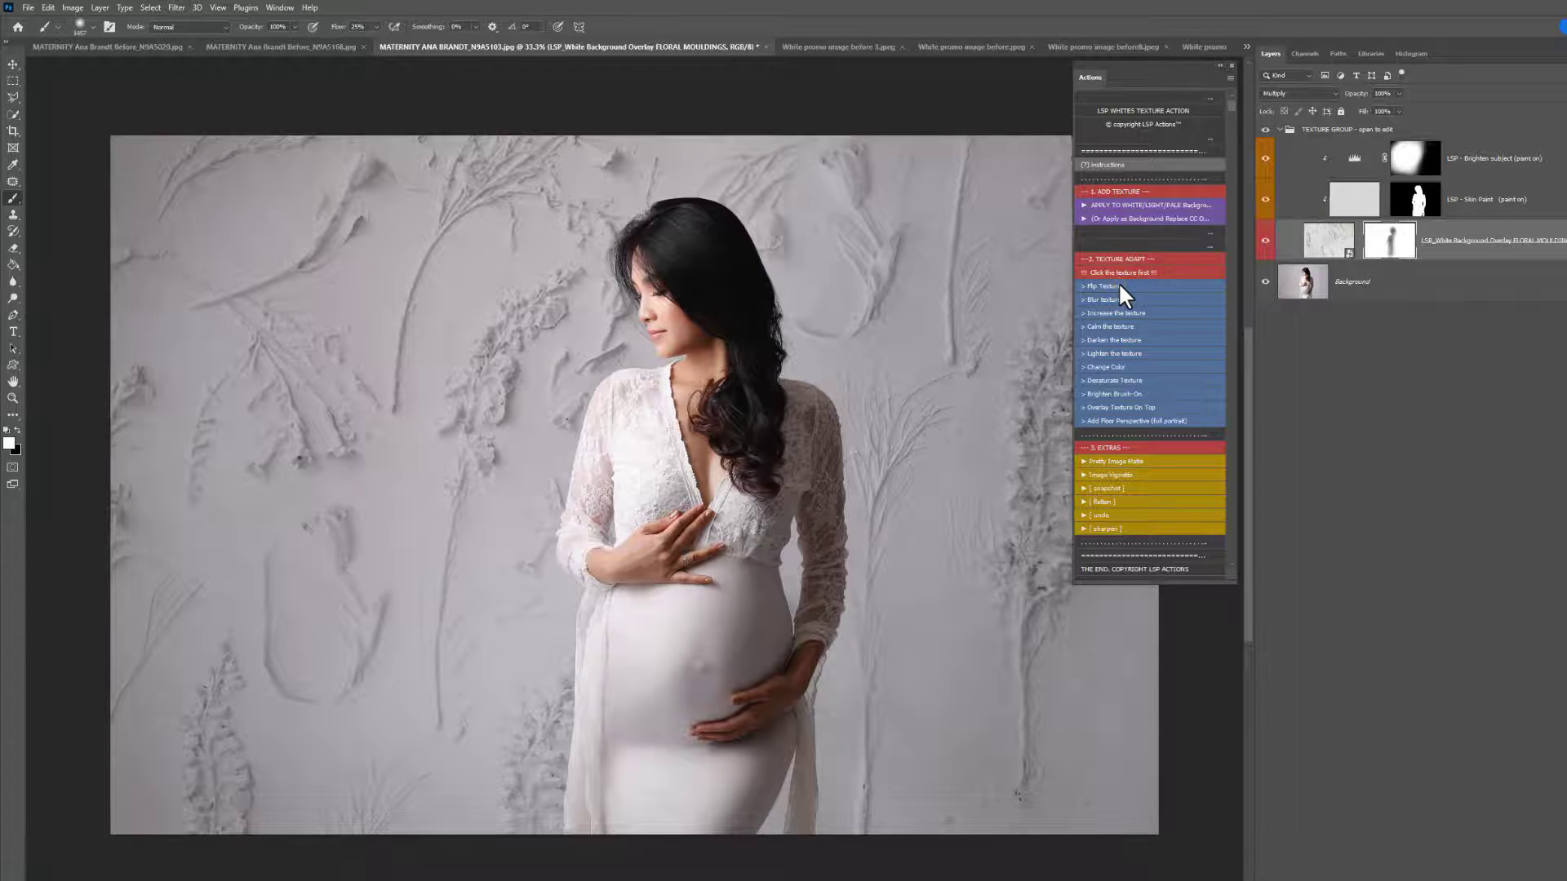
left_click(1118, 285)
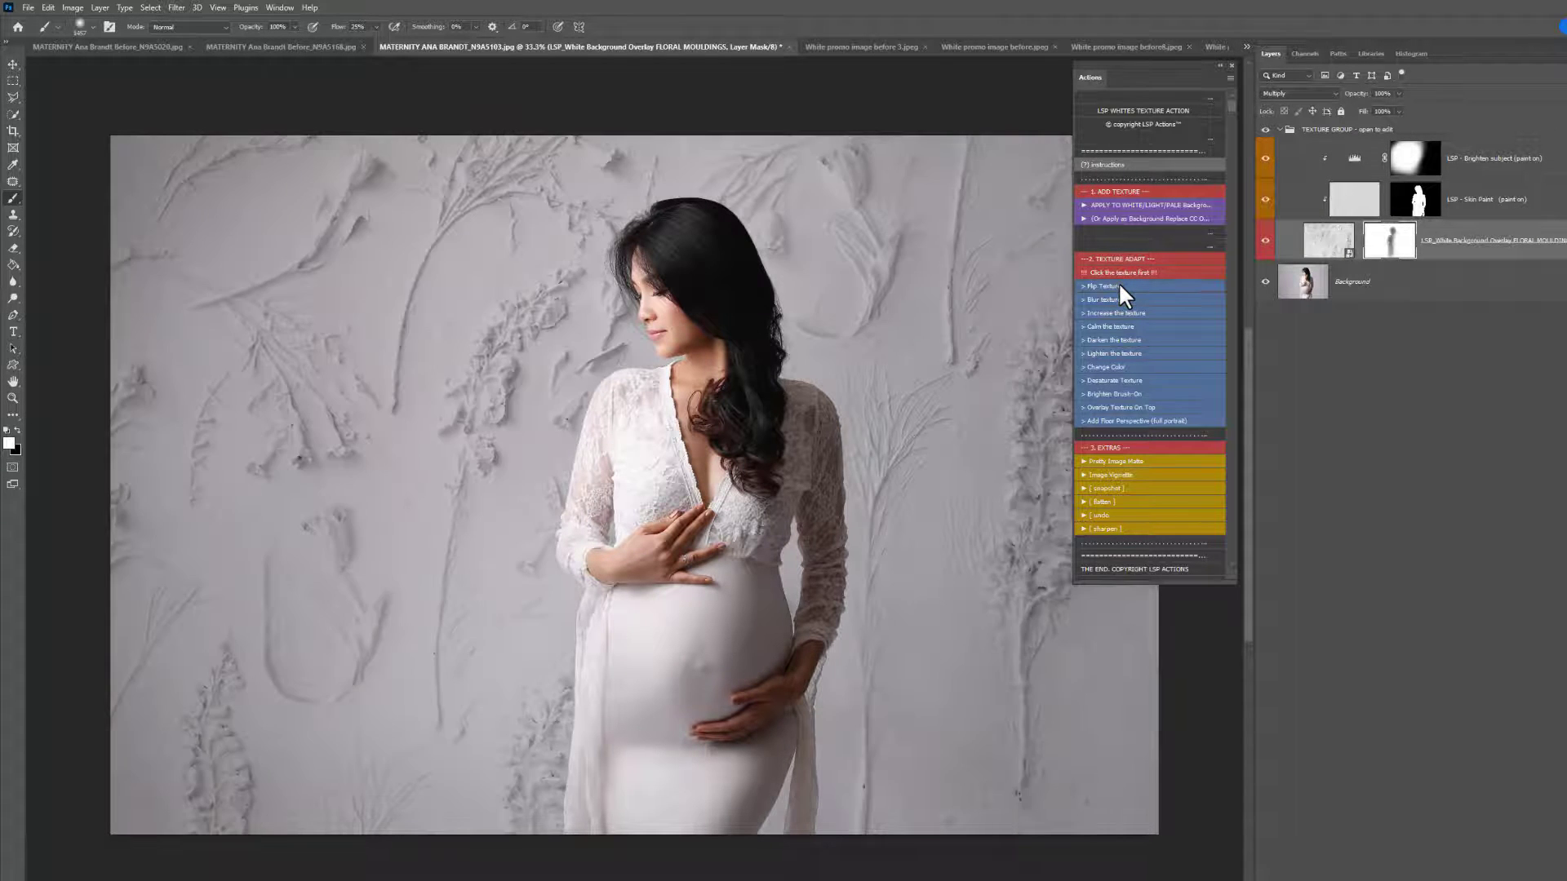
left_click(1301, 167)
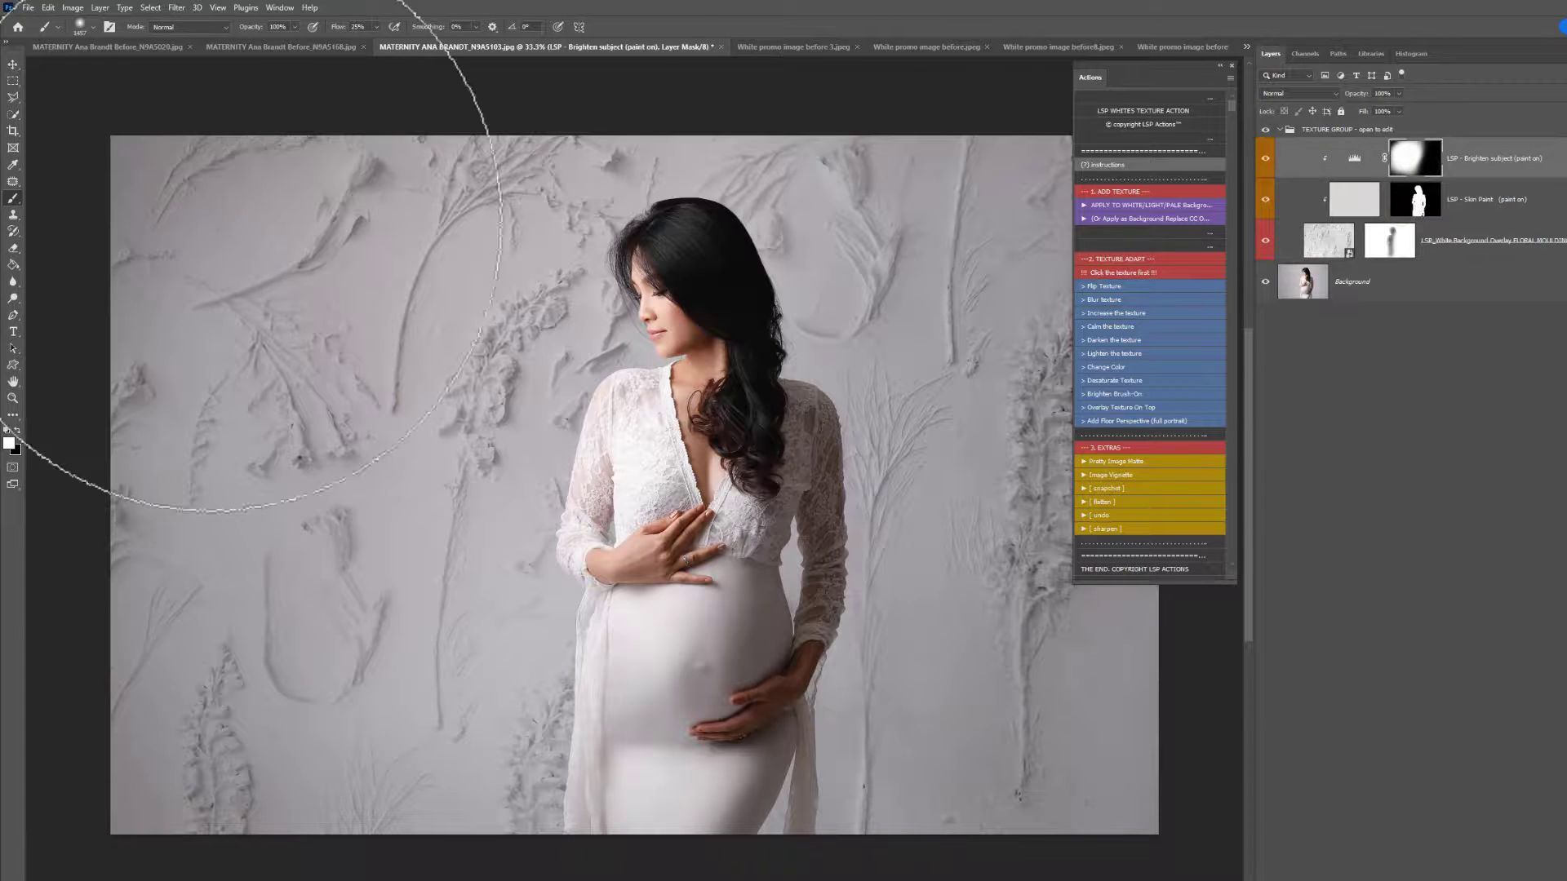
left_click(1326, 245)
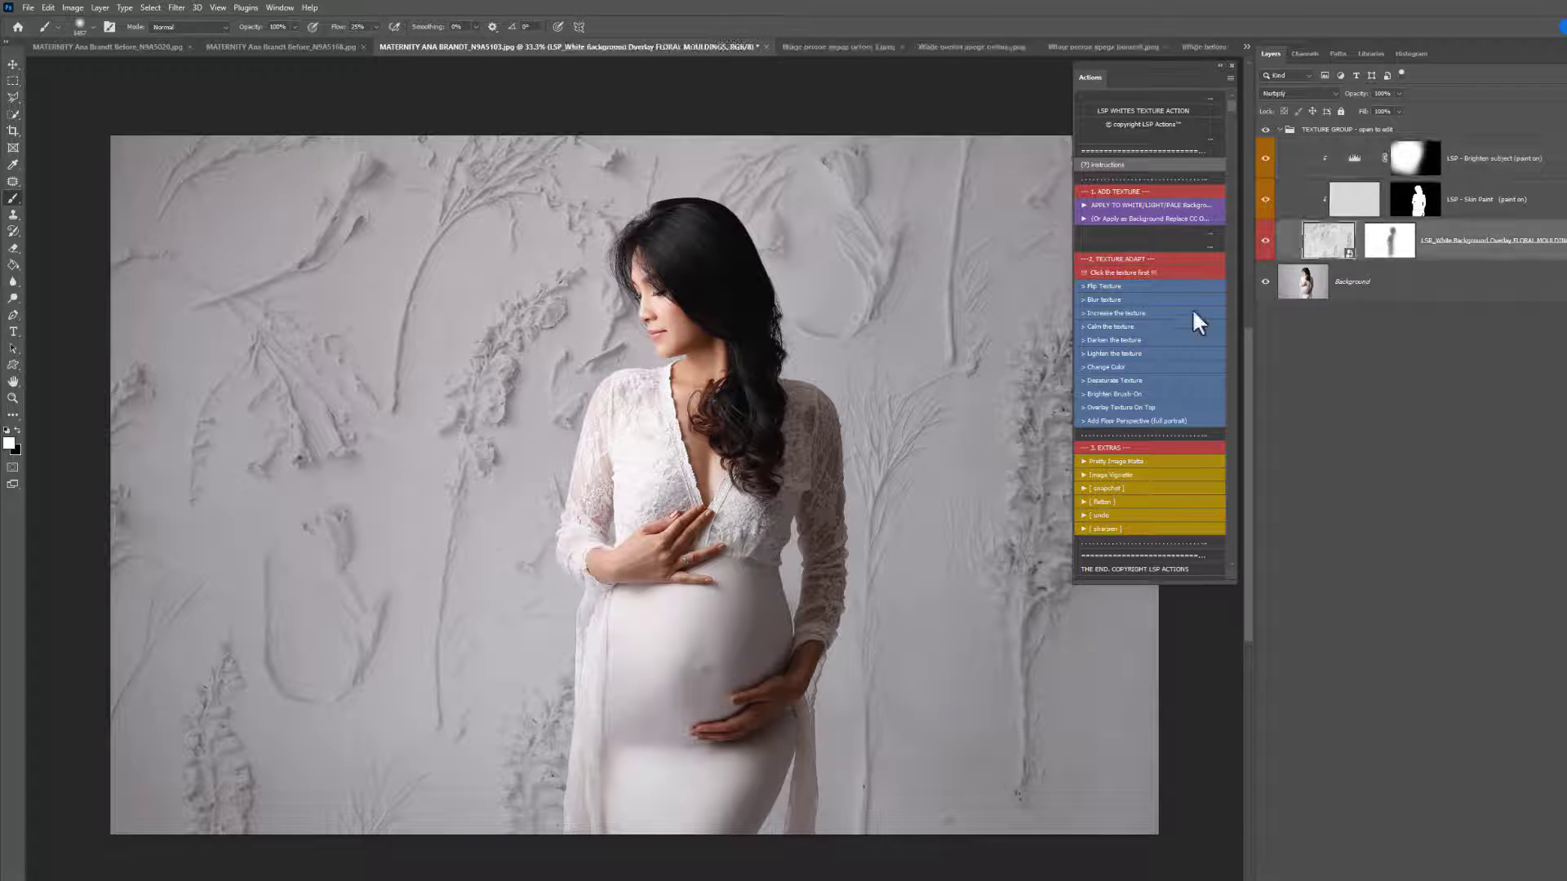
Step: Add a Lighten Texture Levels layer and confine it to the image centre with a black mask
left_click(1109, 354)
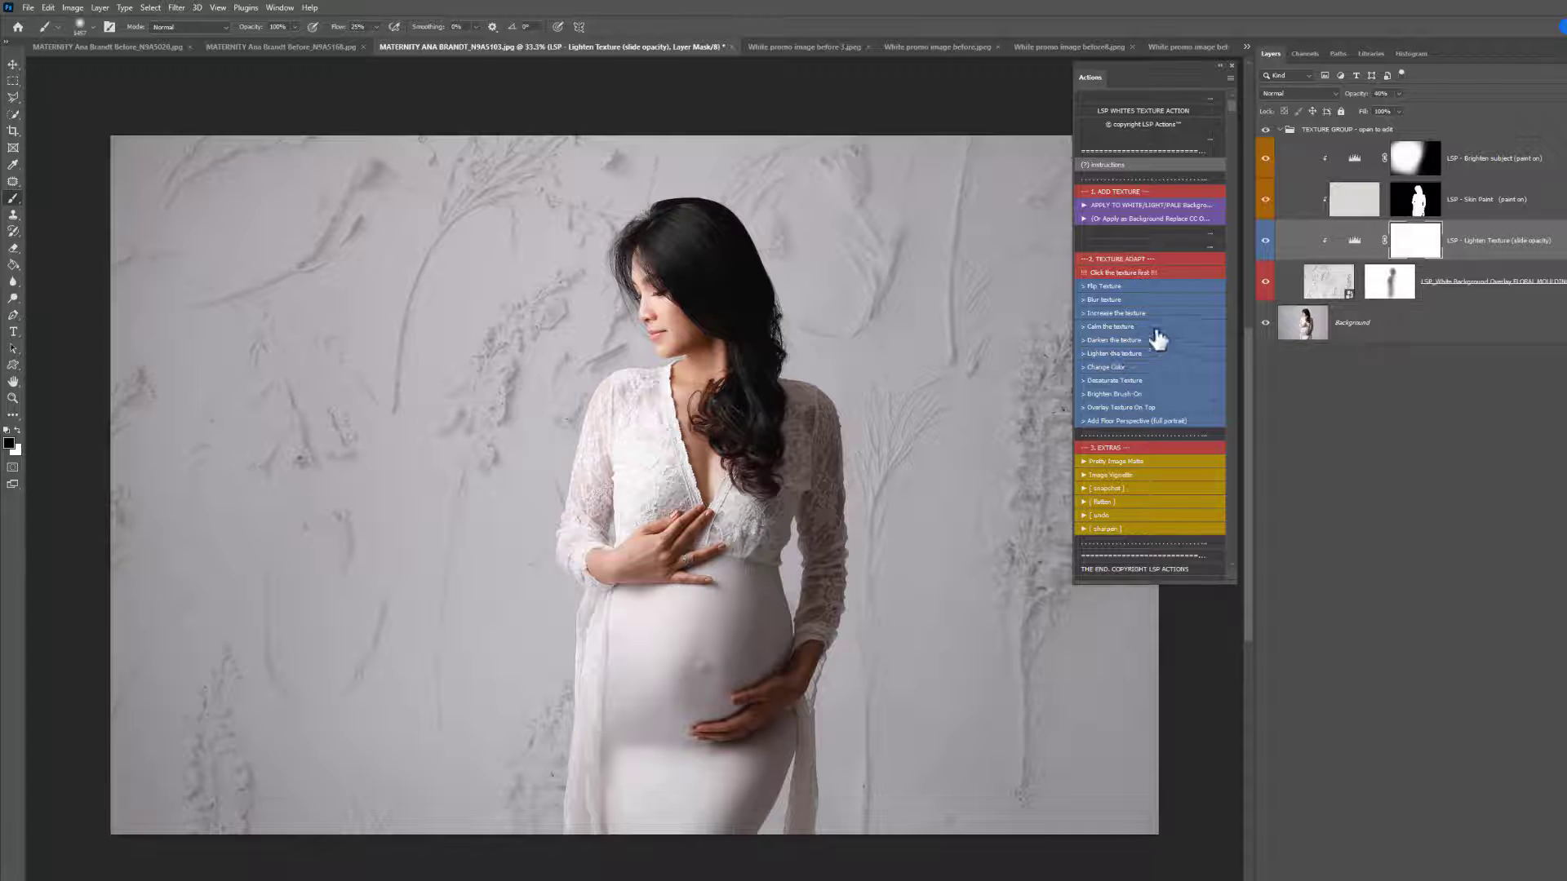
double_click(1354, 241)
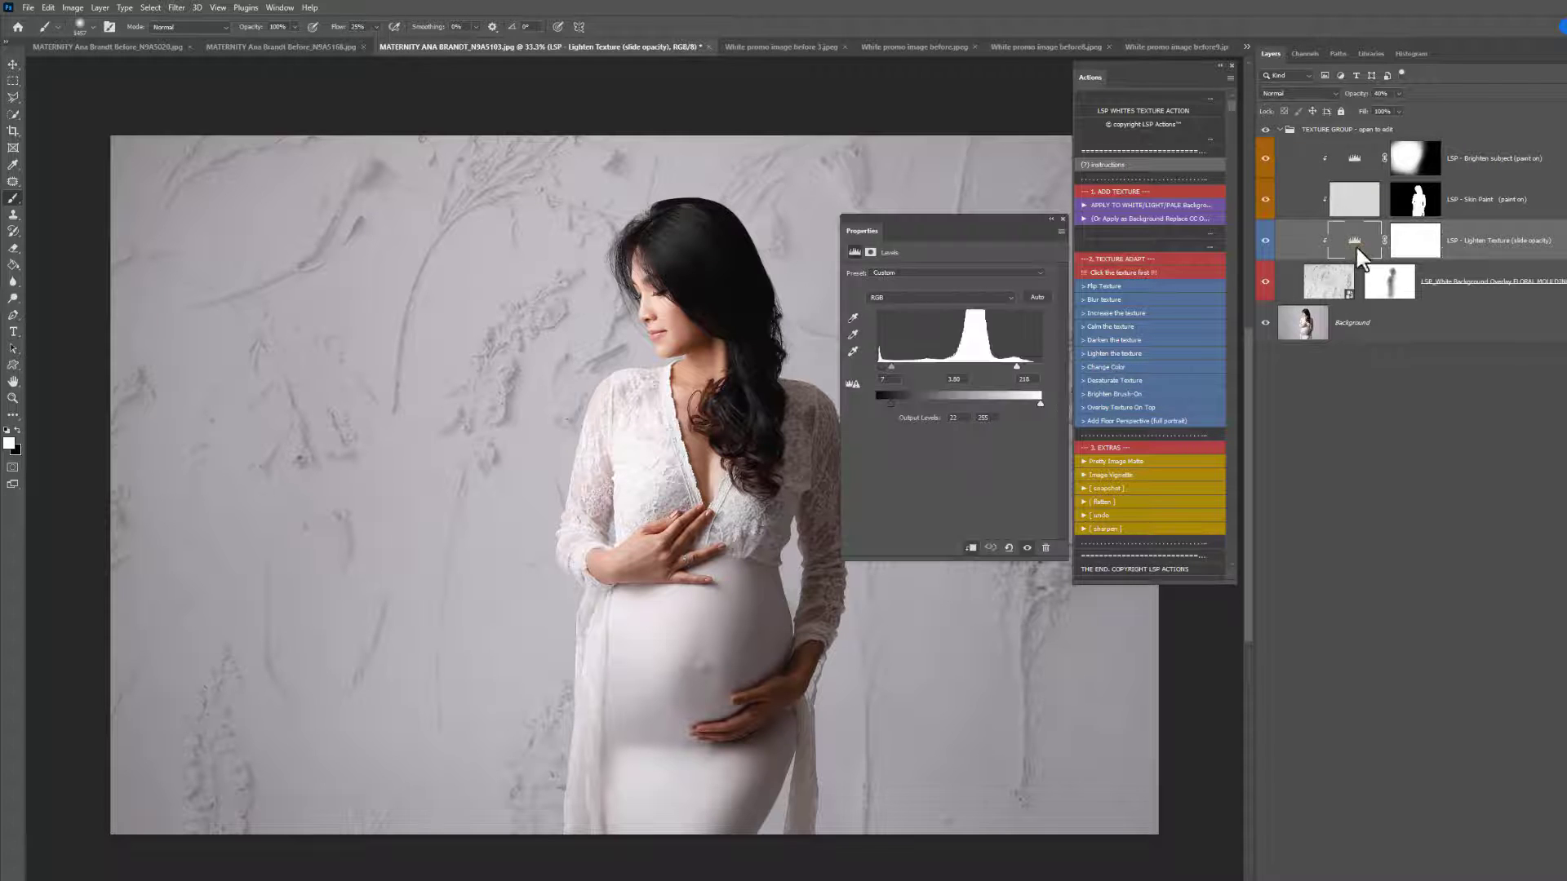
left_click_drag(891, 368, 971, 368)
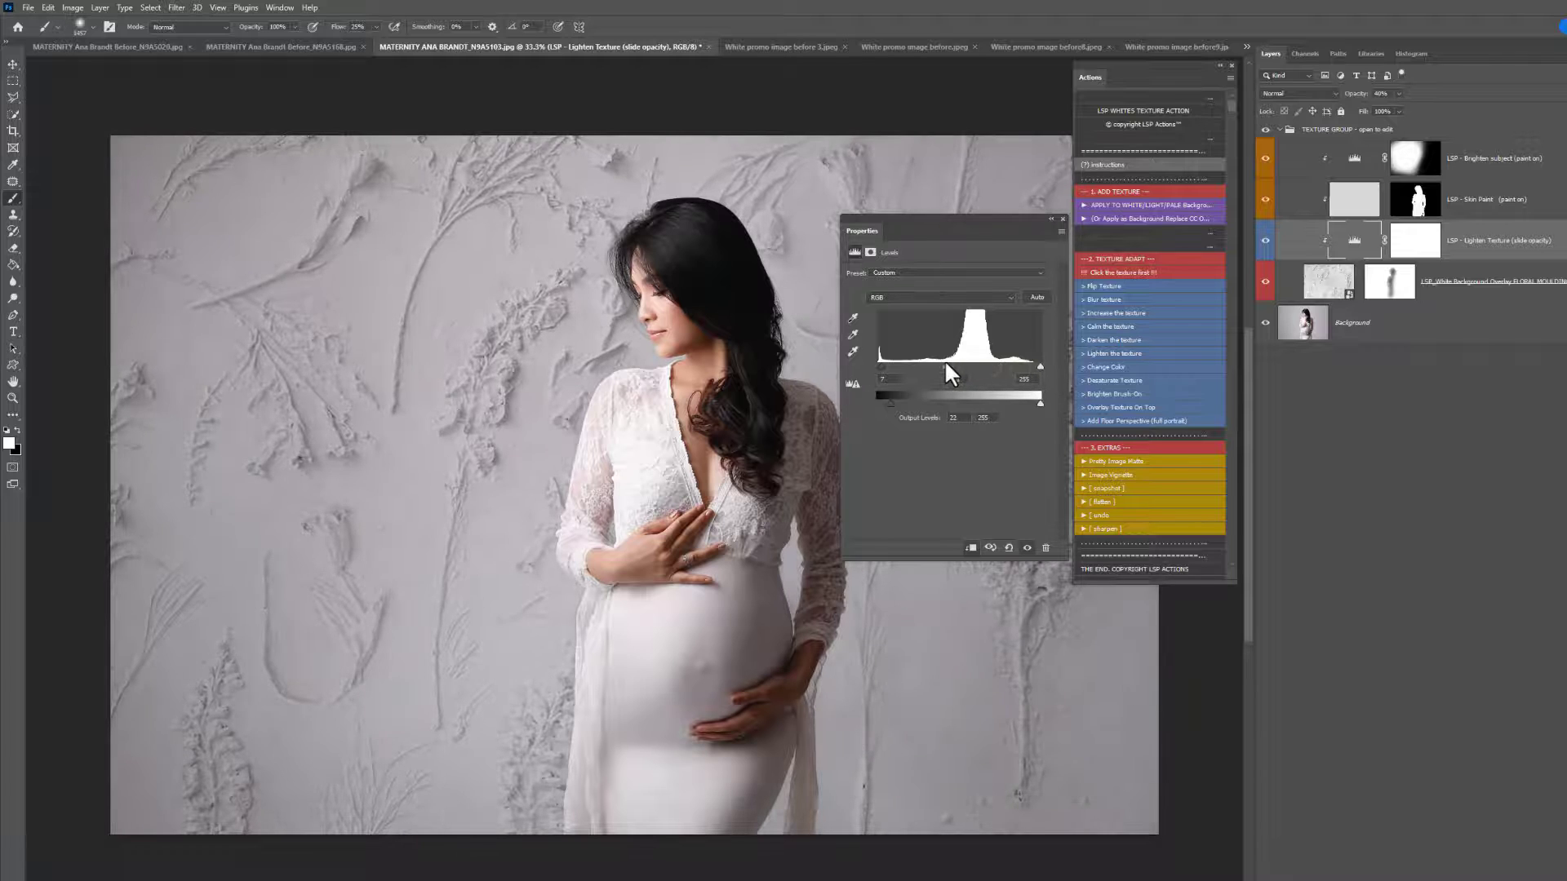
left_click(1414, 241)
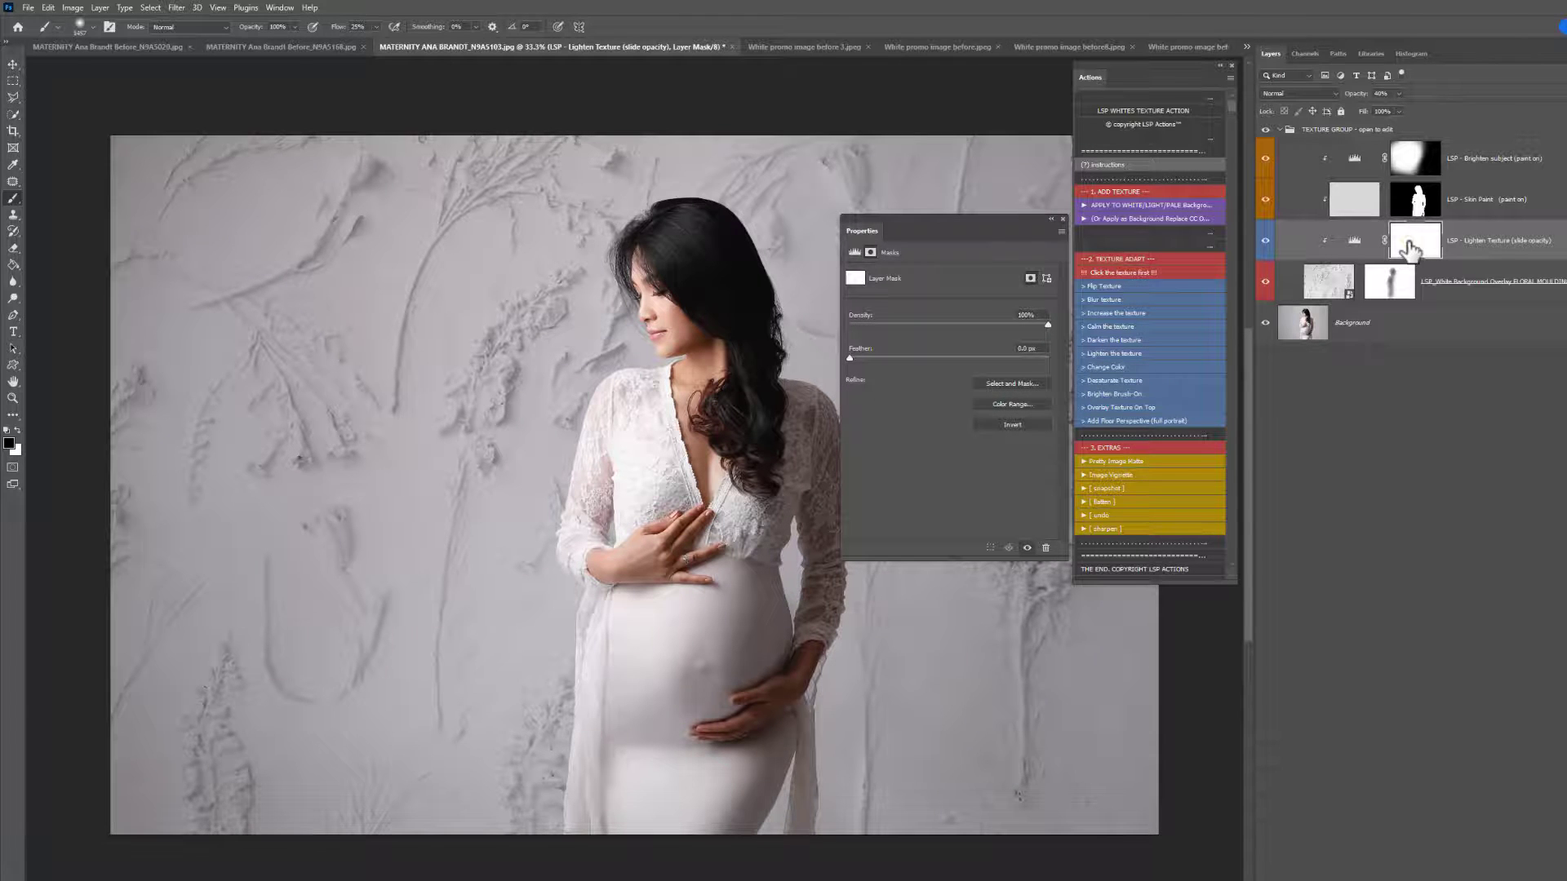
key("ctrl+i")
key("x")
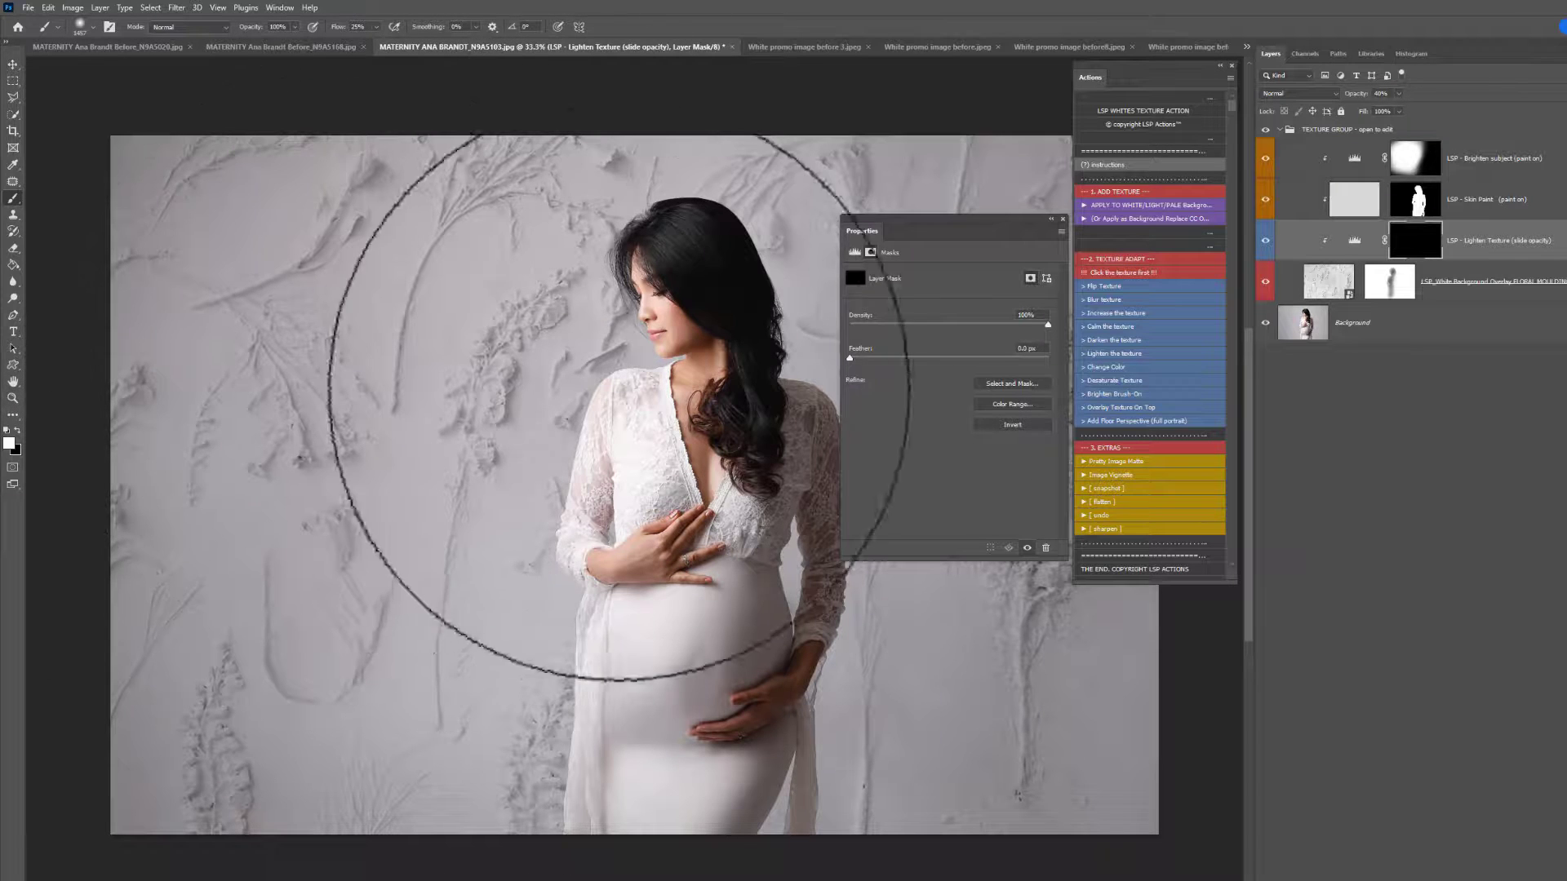
left_click(617, 407)
mouse_move(863, 229)
left_mouse_down()
mouse_move(890, 263)
mouse_move(1260, 463)
left_mouse_up()
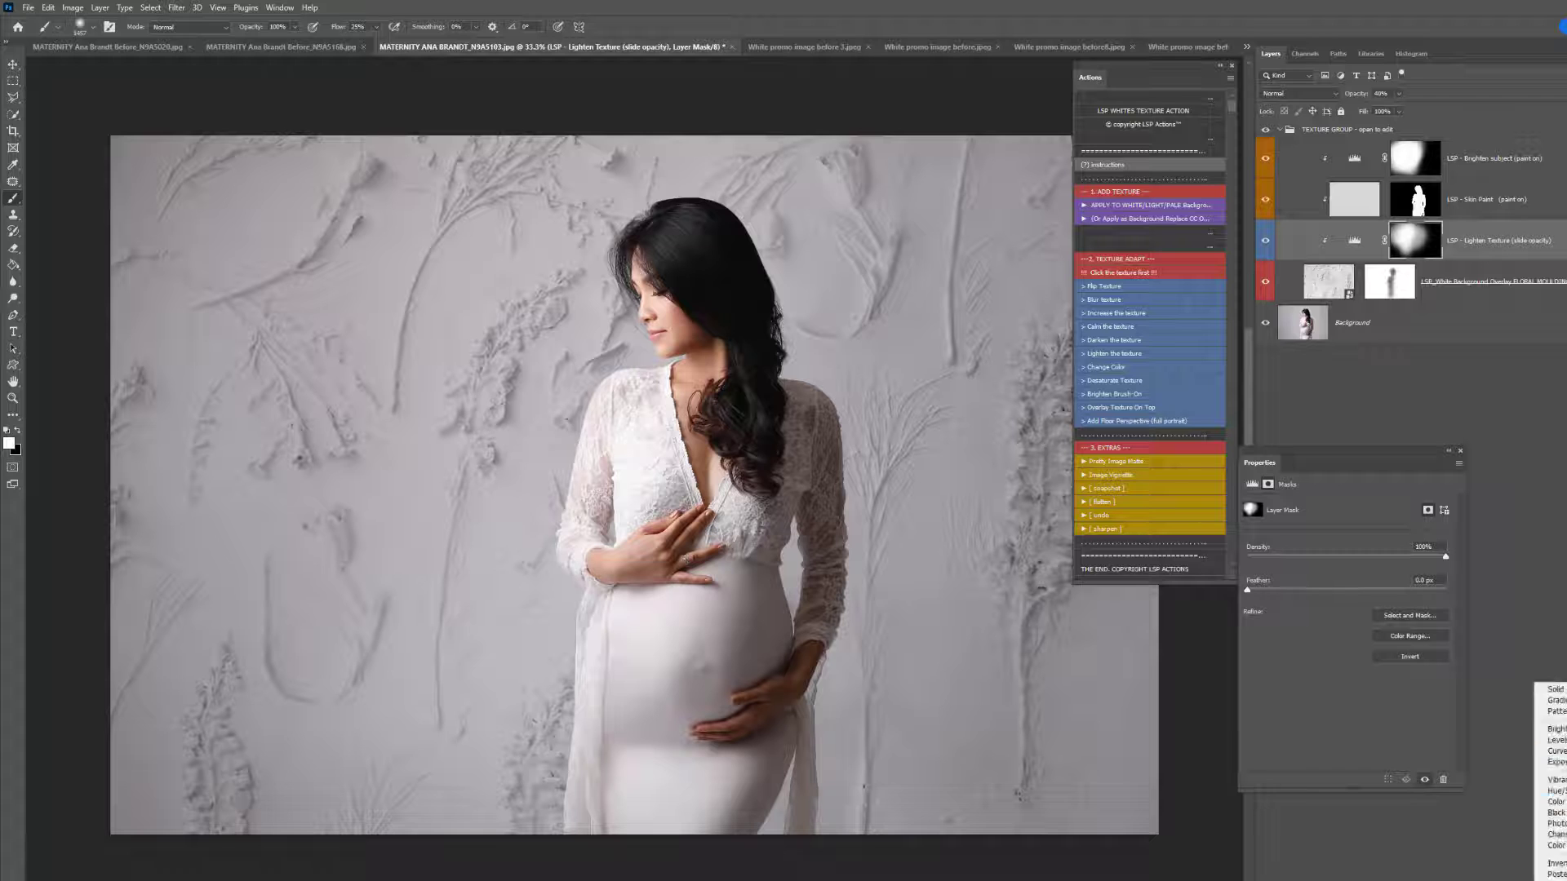
Step: Add a Levels layer with midtones at 0.96 and keep the floral texture in Multiply
left_click(1549, 735)
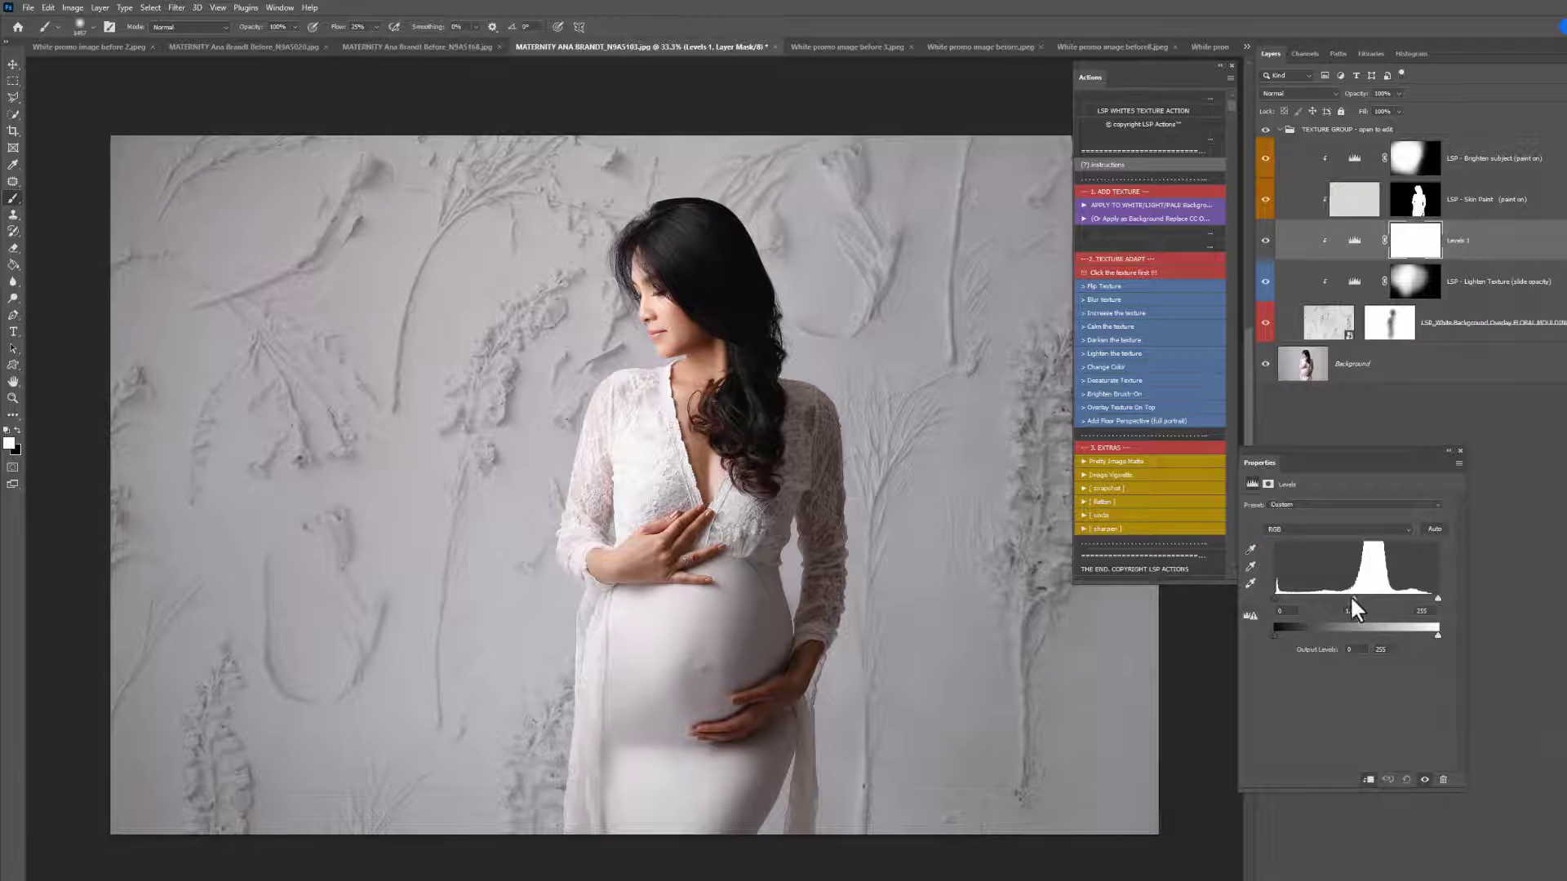
left_click_drag(1351, 598, 1361, 634)
left_click(1337, 334)
left_click(1291, 91)
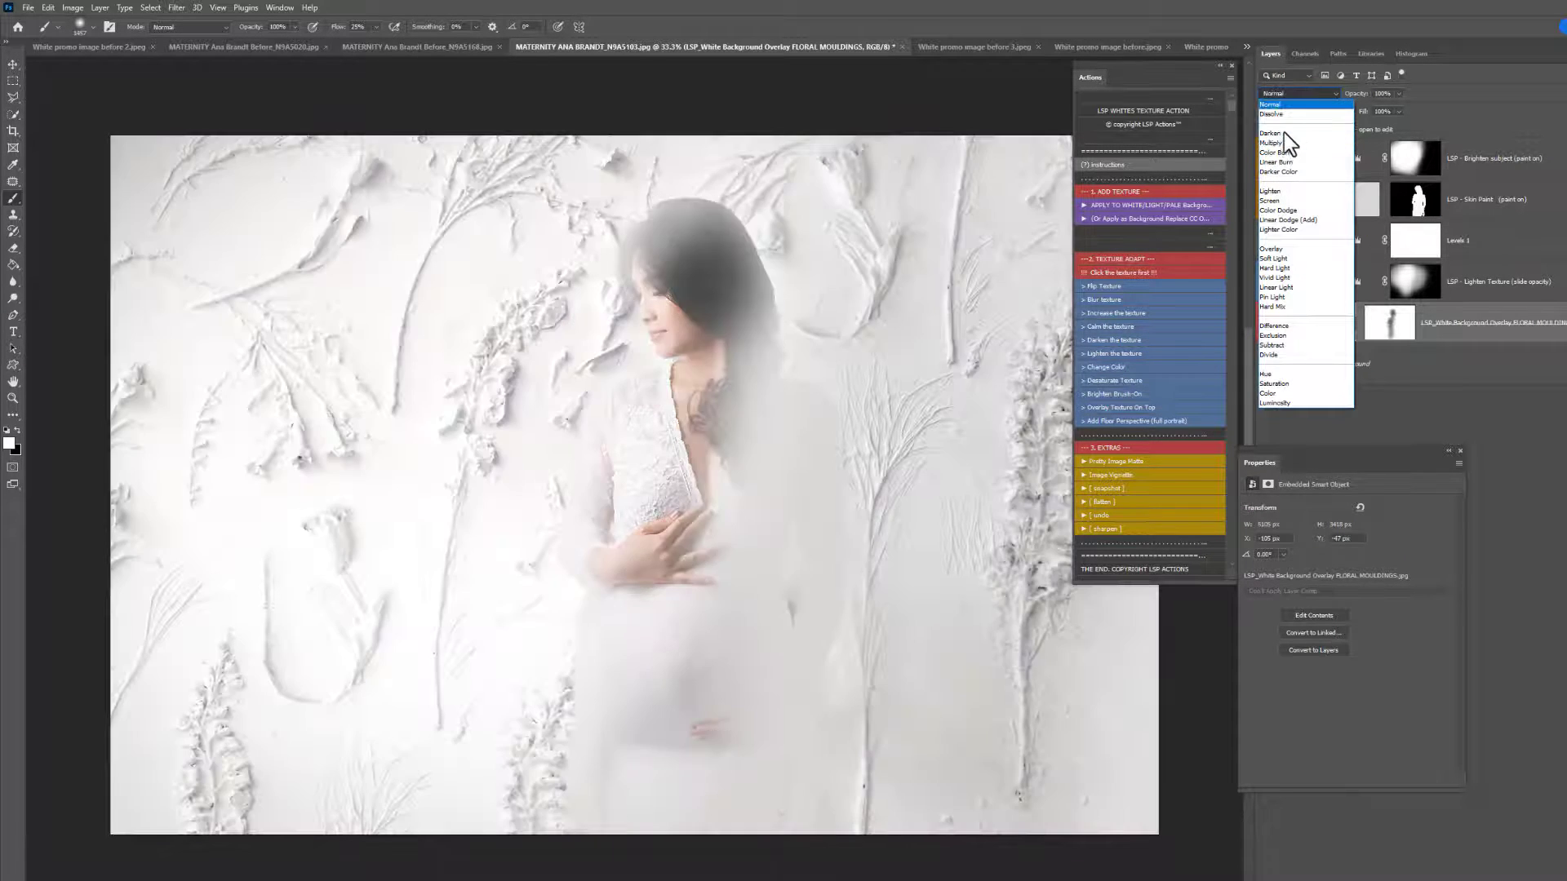
left_click(1289, 143)
Step: Toggle the collapsed texture group on and off to compare before and after
left_click(1434, 283)
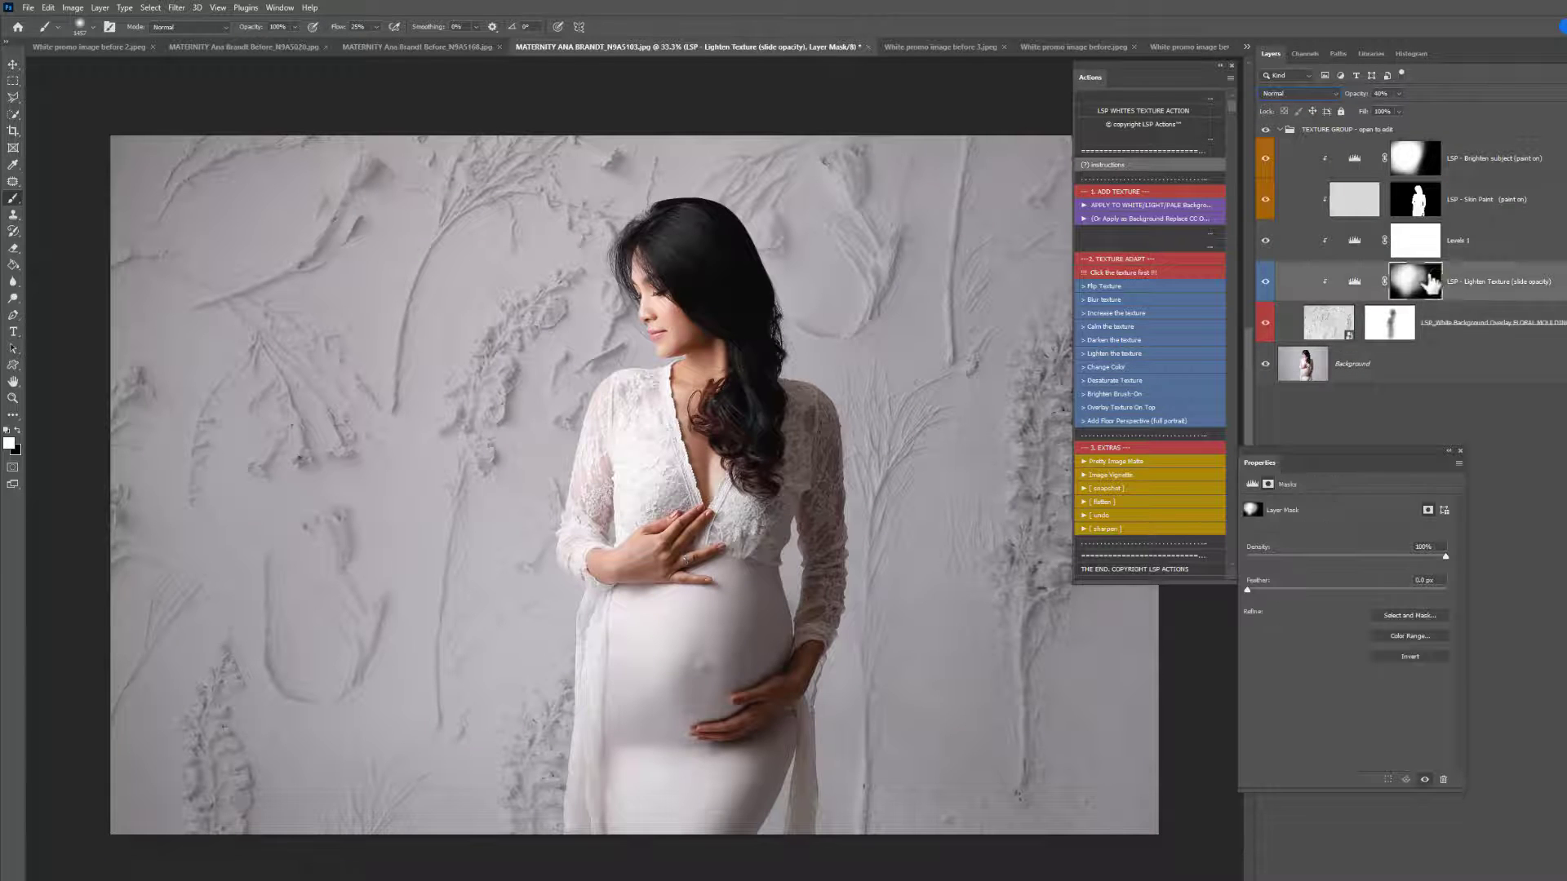
left_click(1279, 129)
left_click(1306, 129)
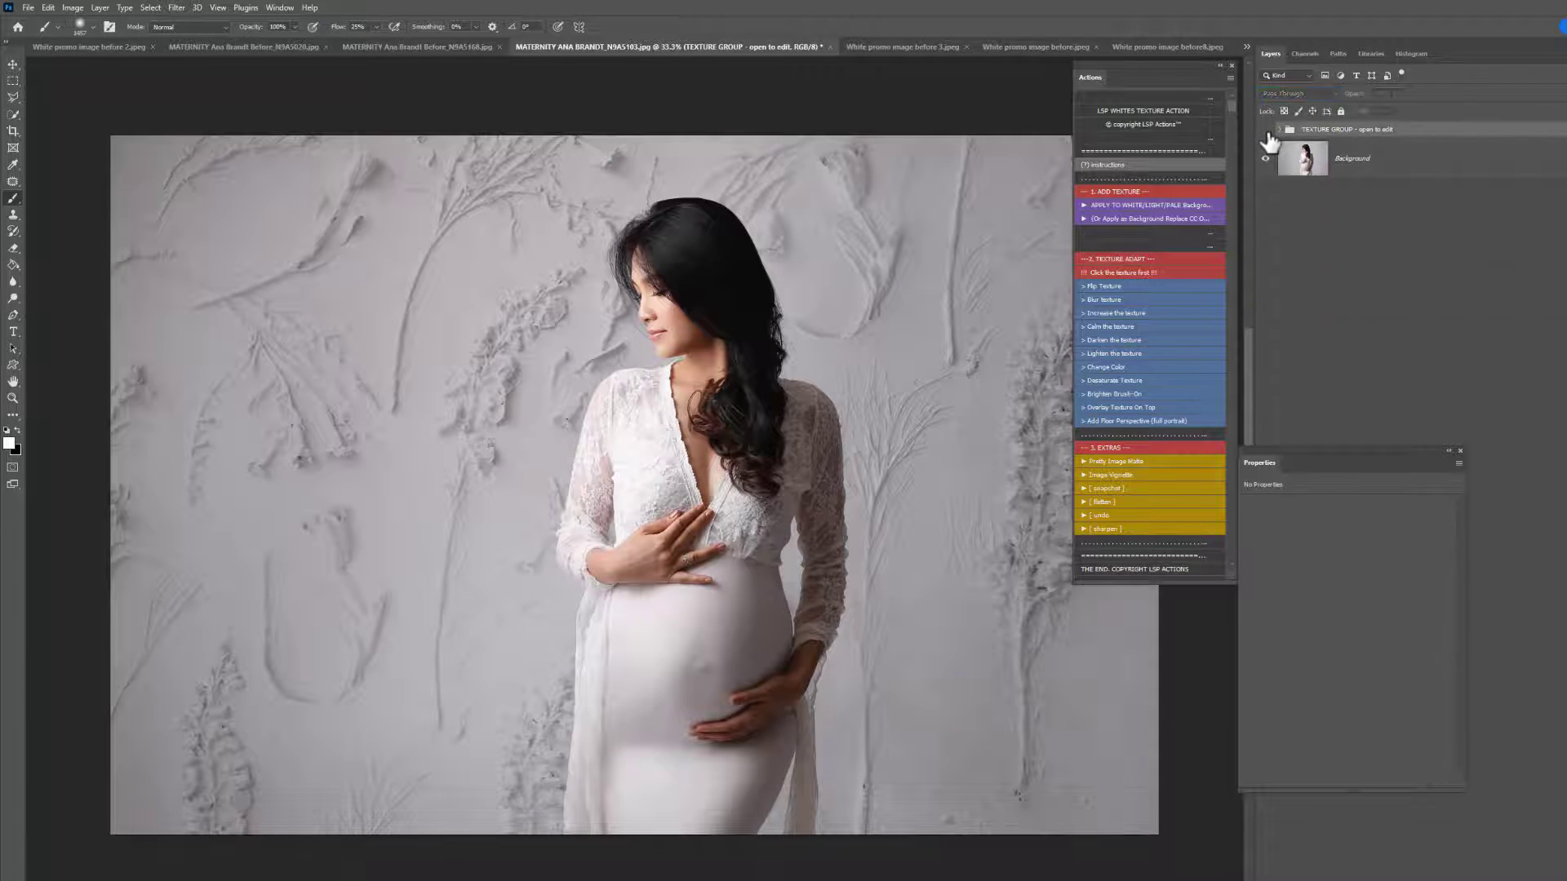
left_click(1266, 129)
left_click(1265, 129)
left_click(1266, 129)
left_click(1265, 129)
left_click(1266, 129)
left_click(1265, 129)
left_click(1281, 130)
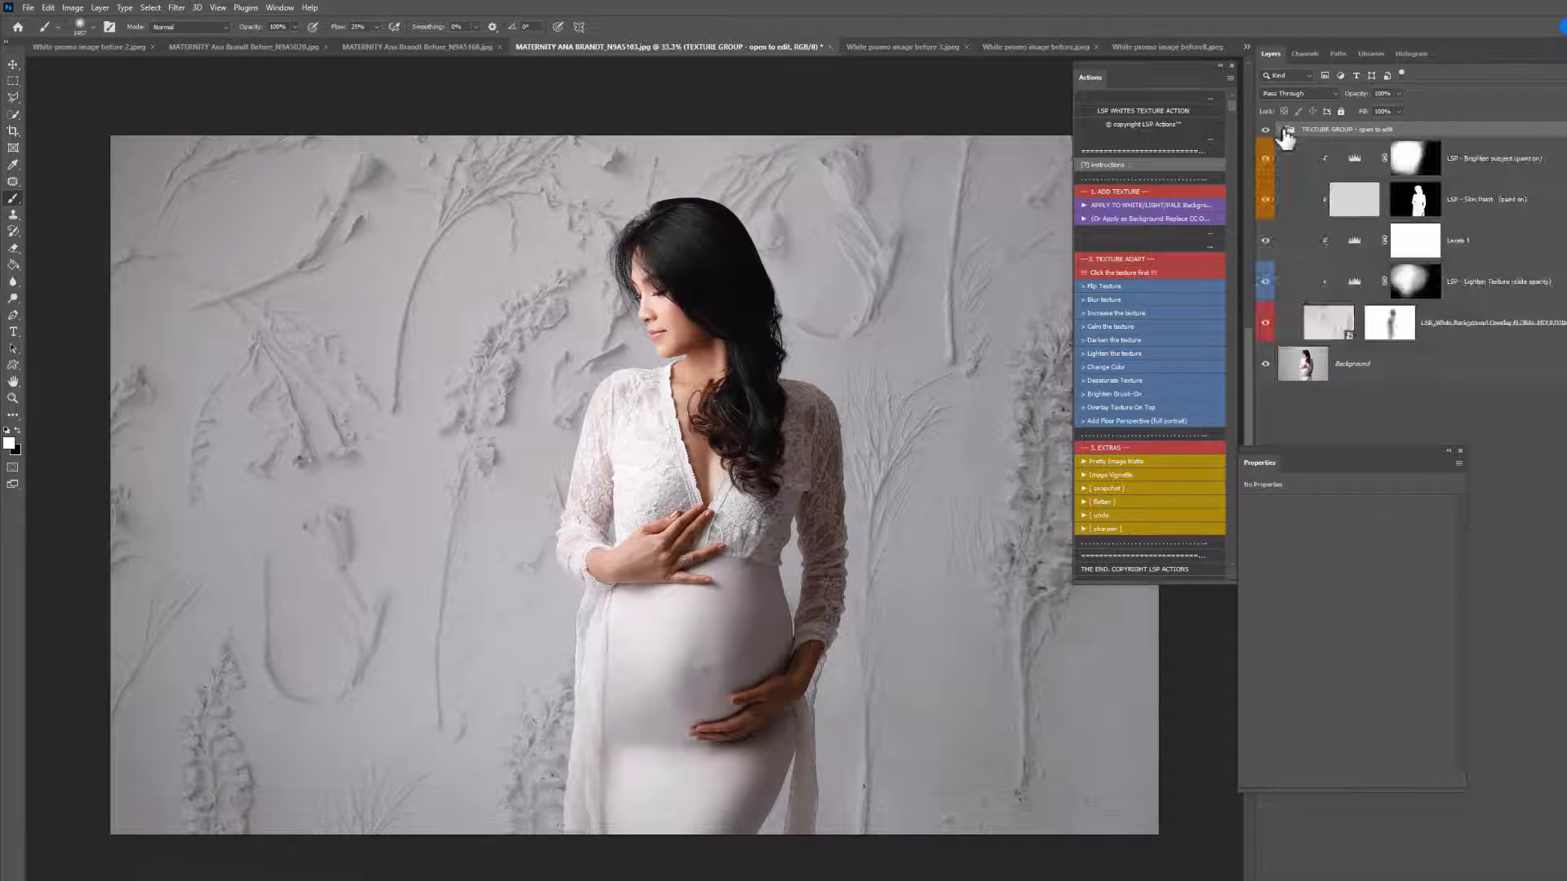
Step: Apply a very low-radius Gaussian Blur smart filter to the FLORAL MOULDINGS layer
left_click(1335, 322)
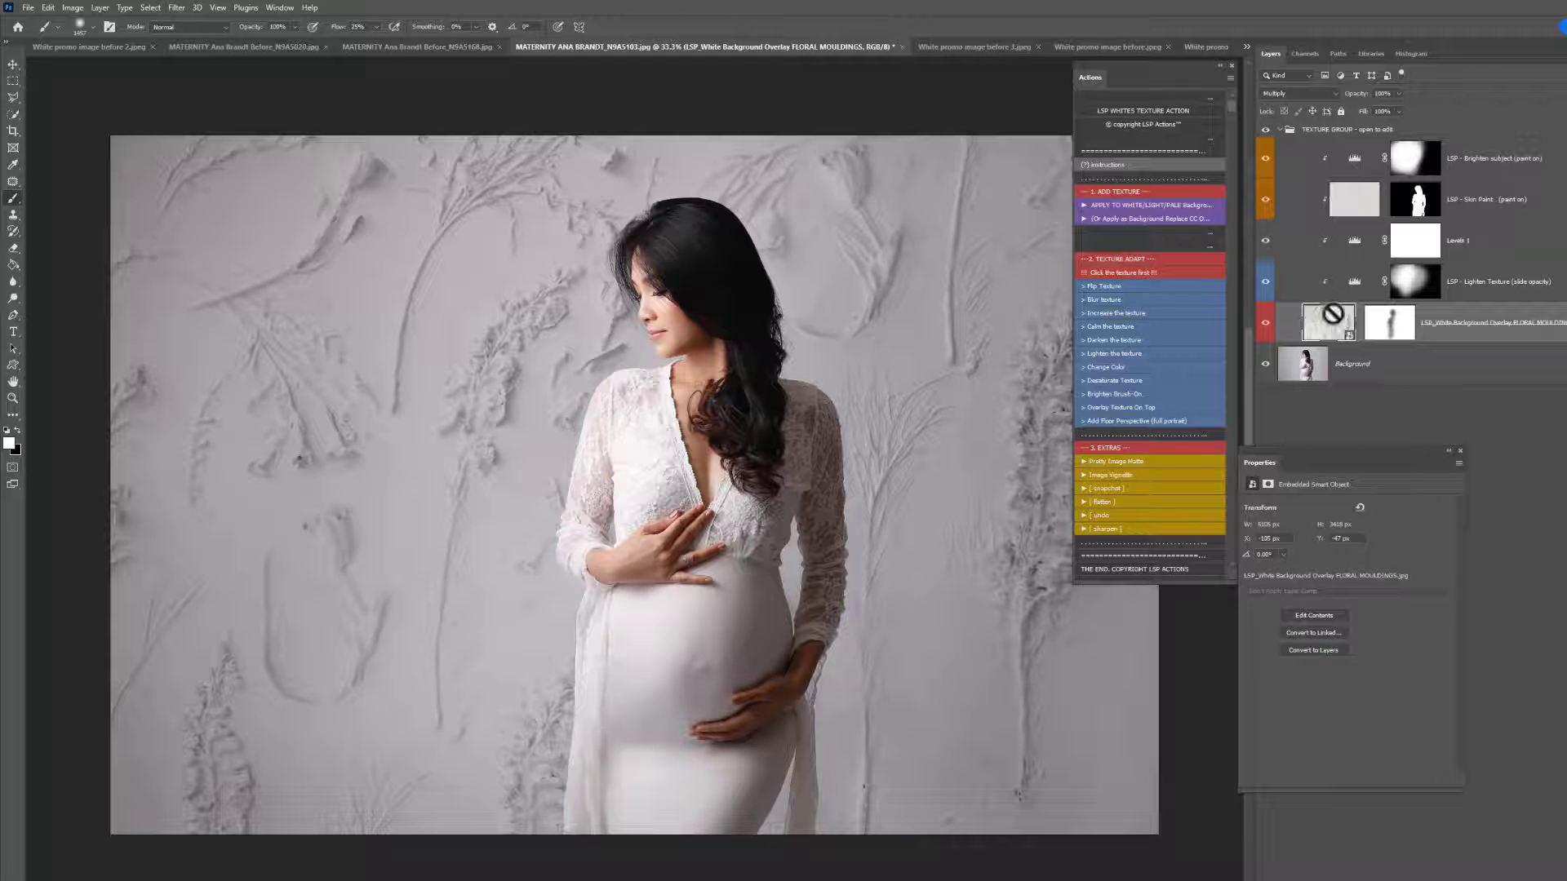
left_click(1098, 298)
left_click_drag(909, 371, 839, 362)
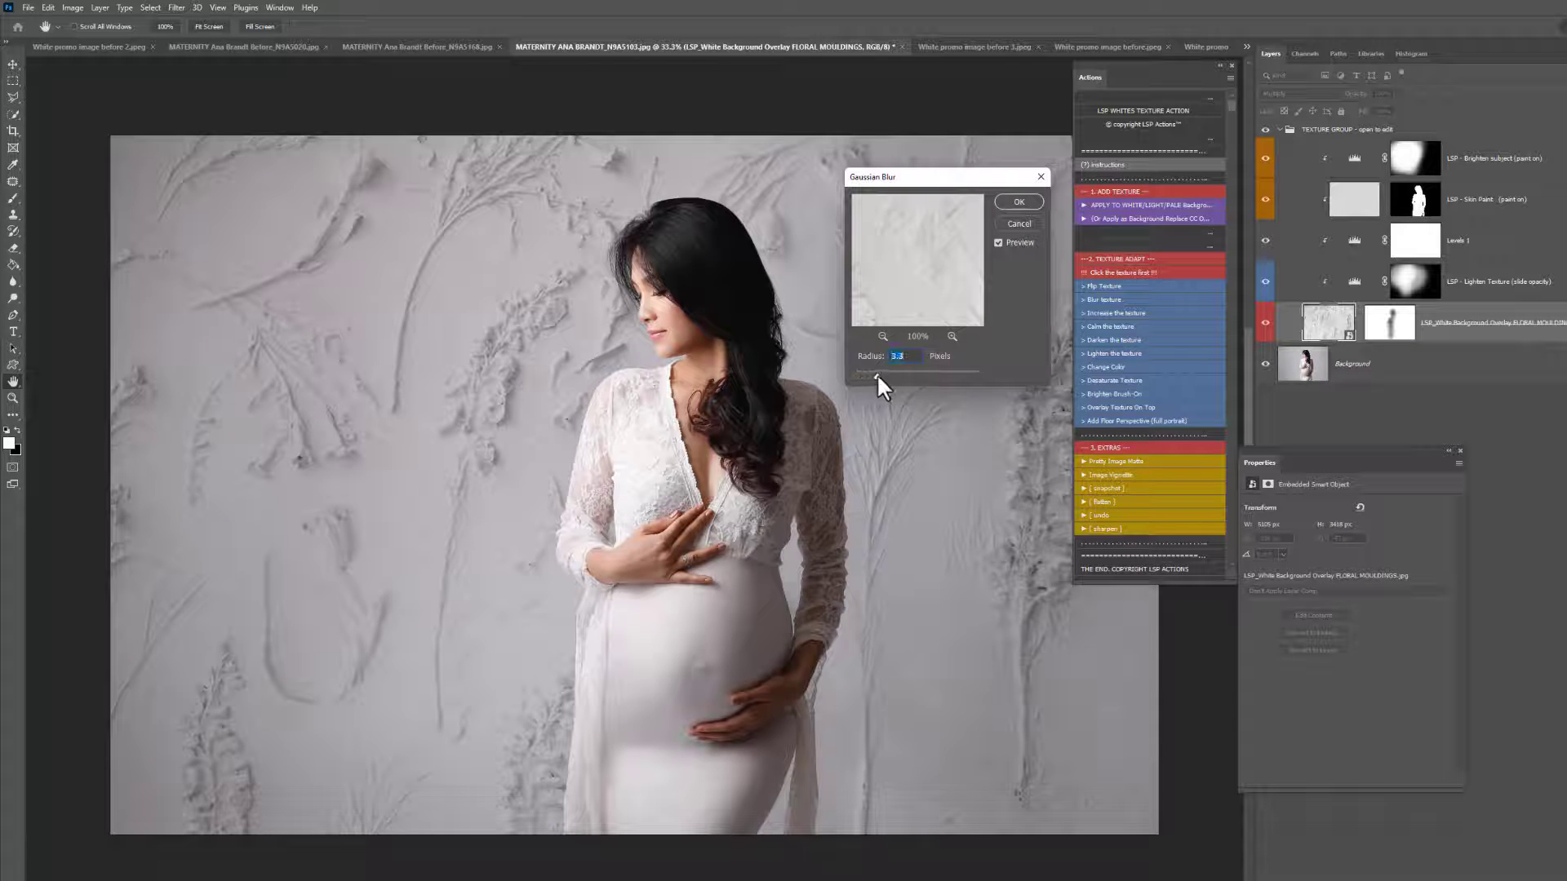
left_click(1021, 200)
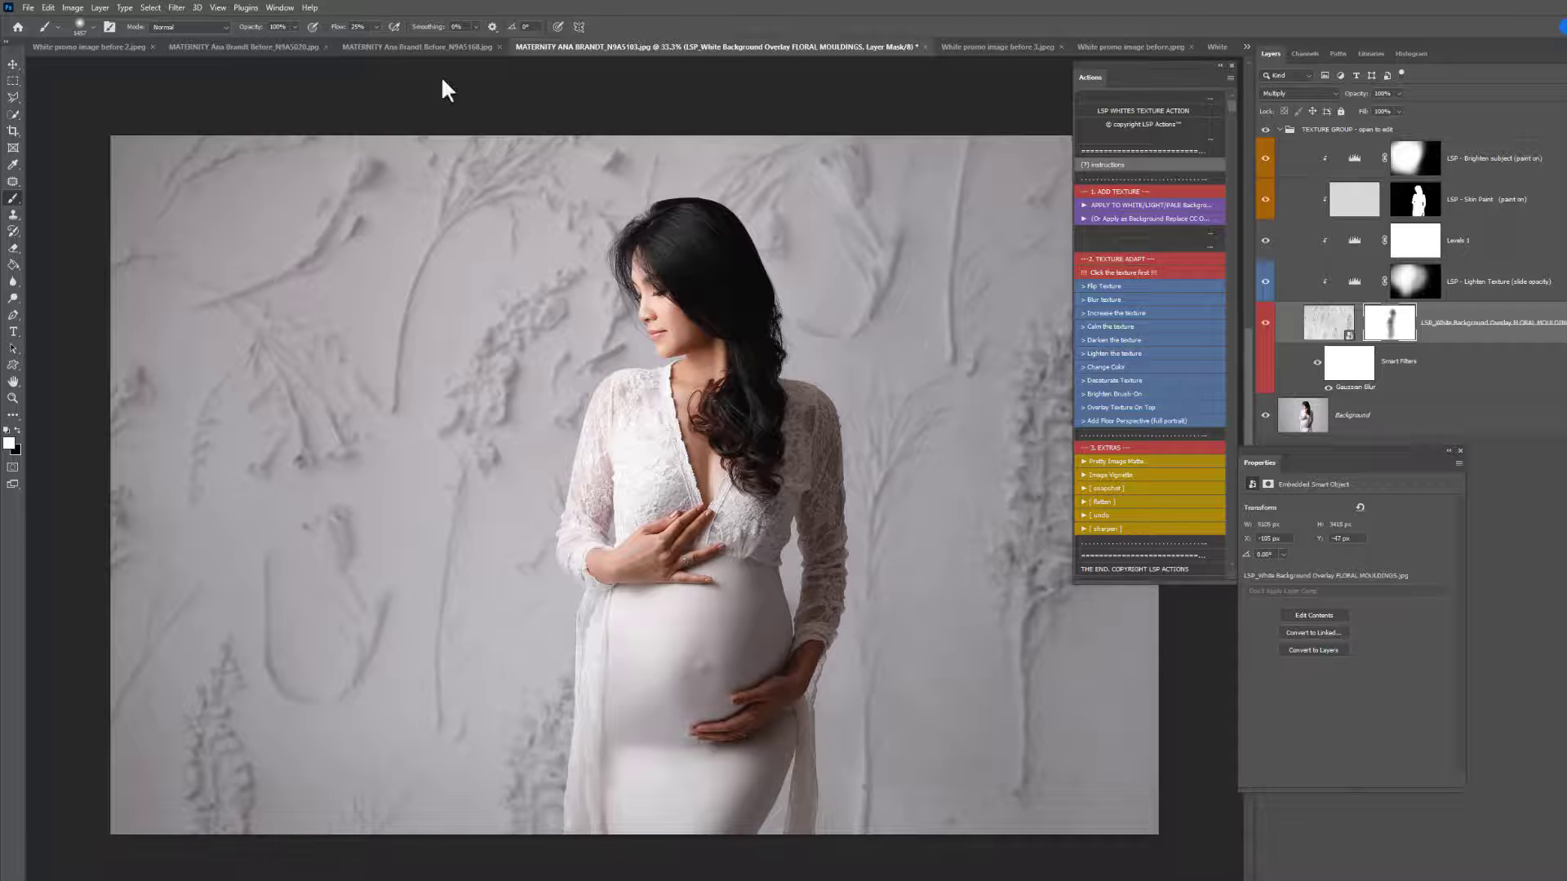
Step: Switch to the veiled silhouette photo and zoom in and out to inspect it
left_click(376, 46)
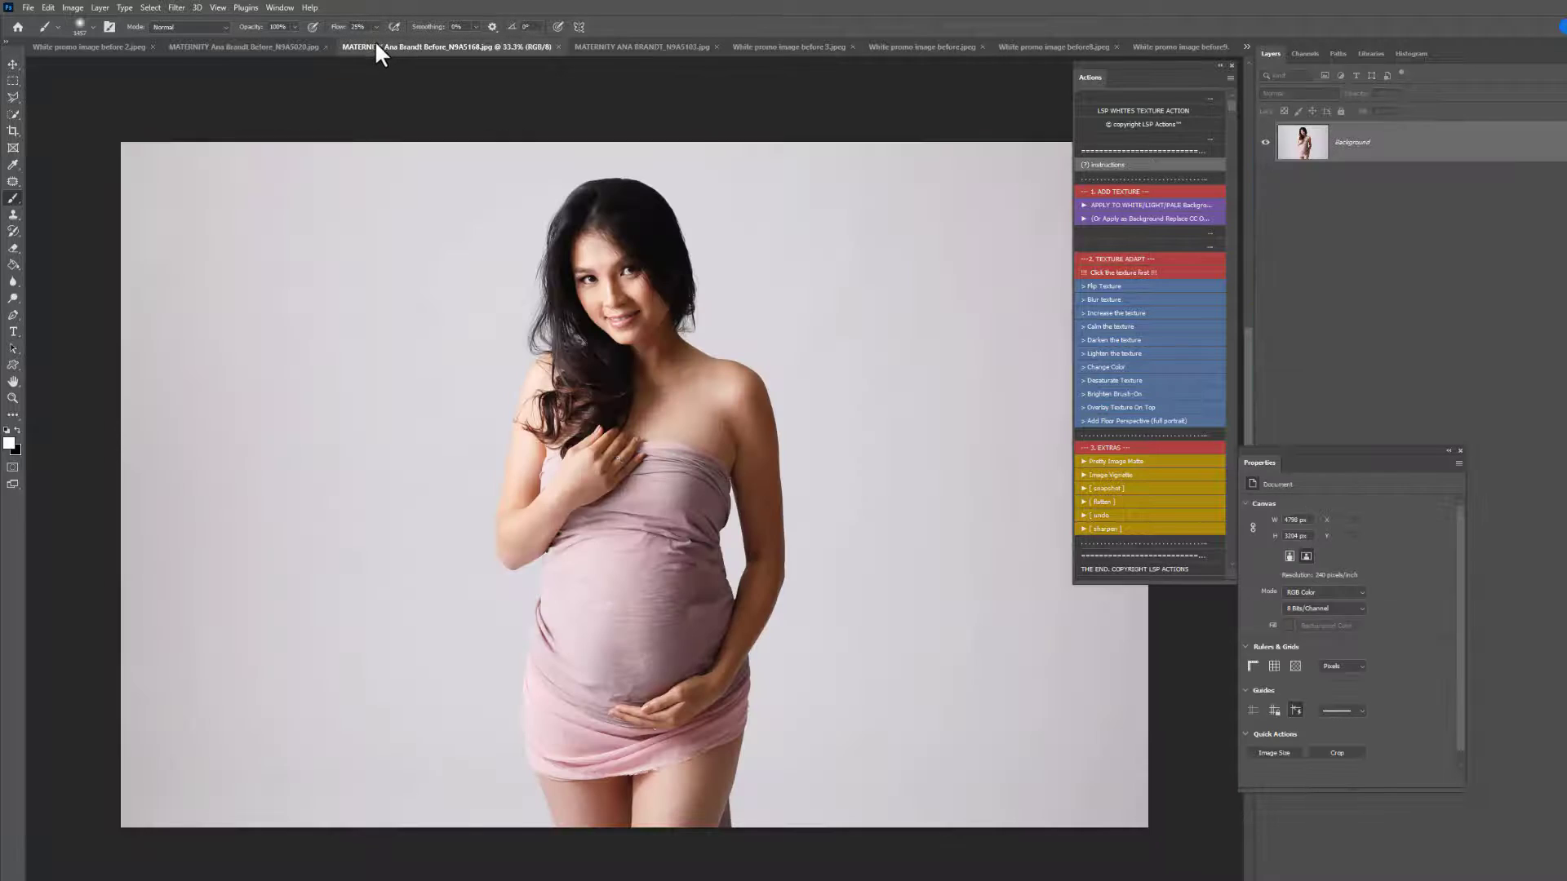
left_click(315, 46)
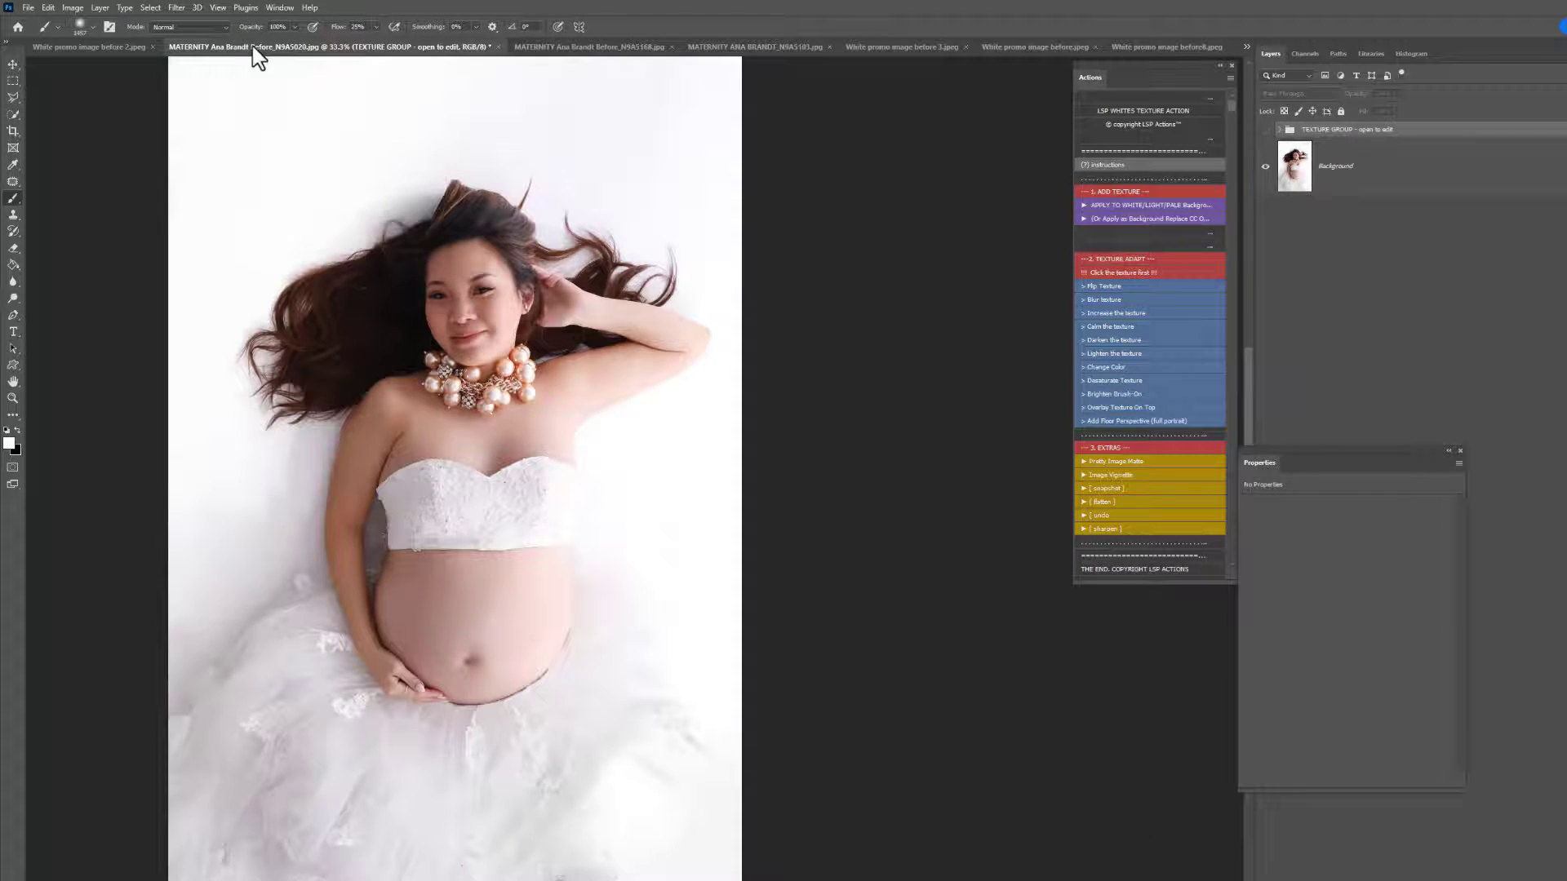
left_click(120, 47)
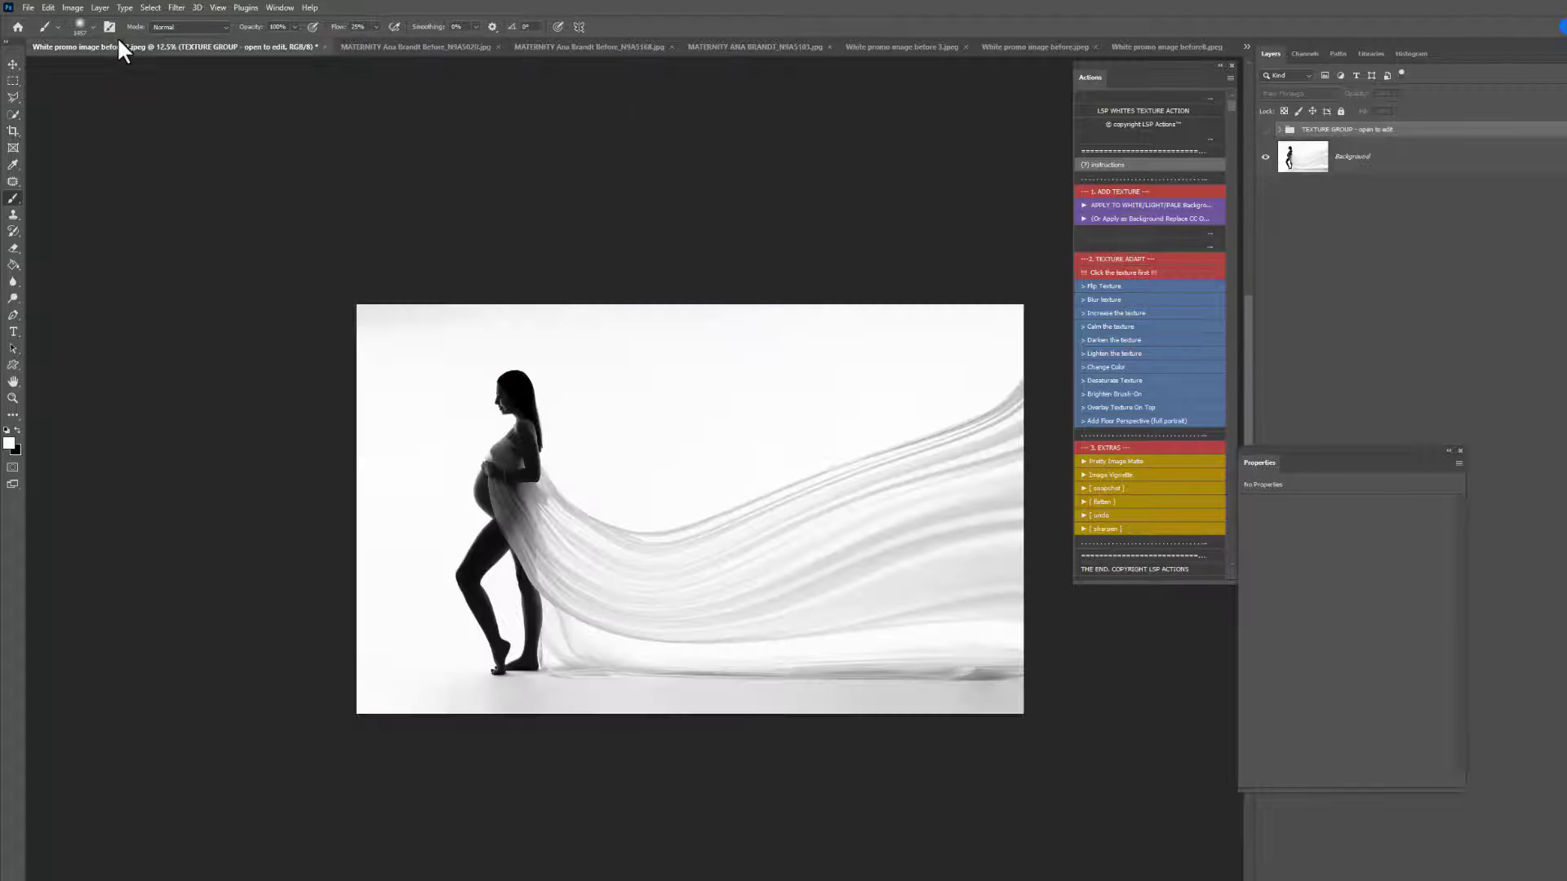
key("z")
left_click(688, 525)
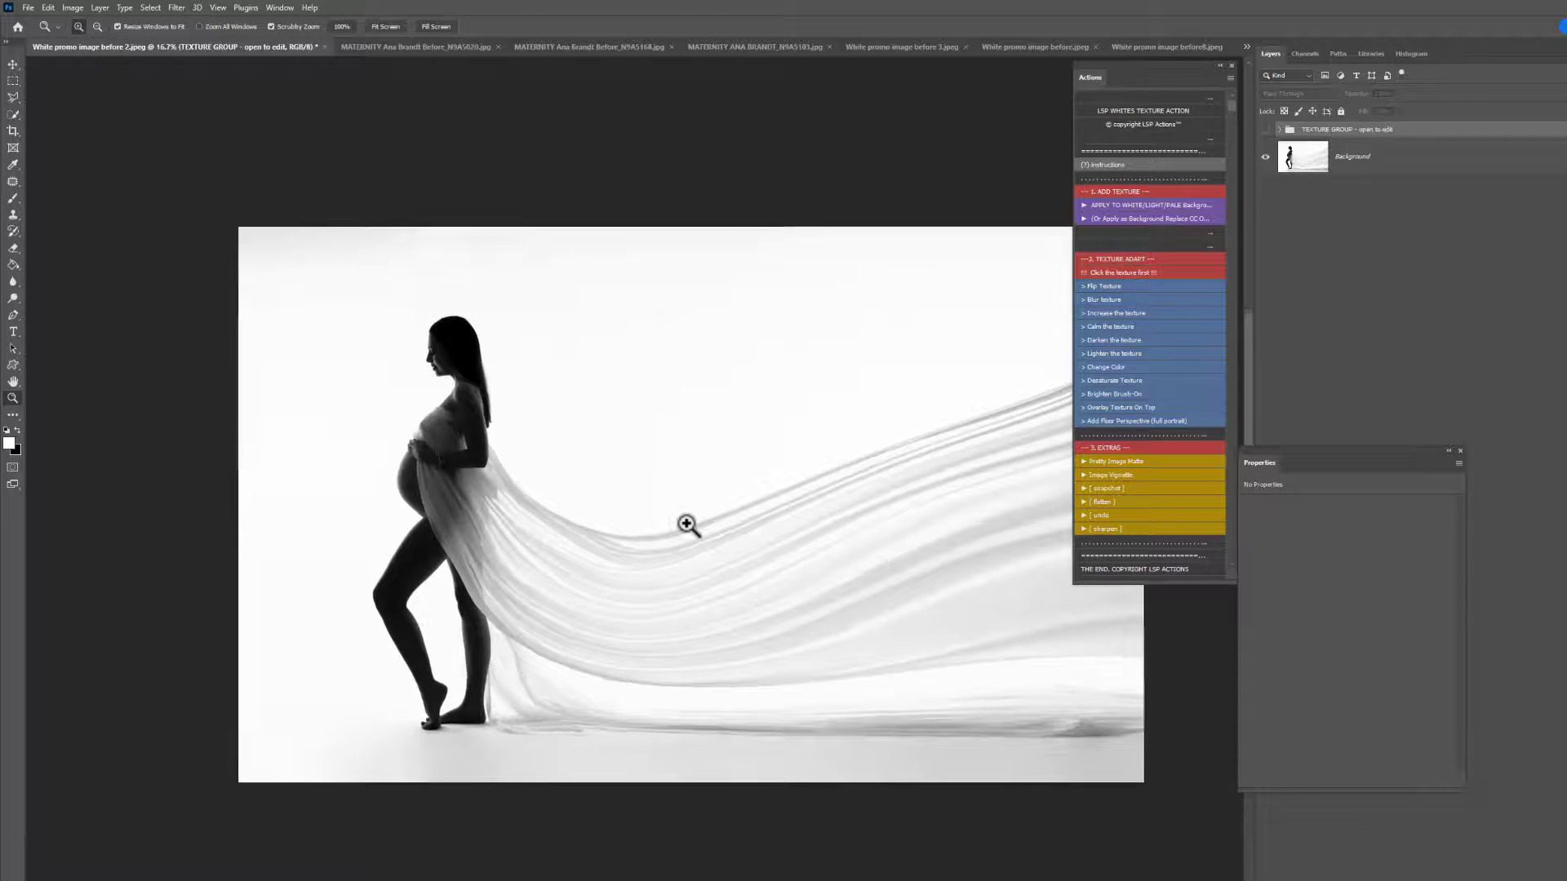
left_click(686, 525)
left_click(717, 490, "alt")
left_click(738, 479, "alt")
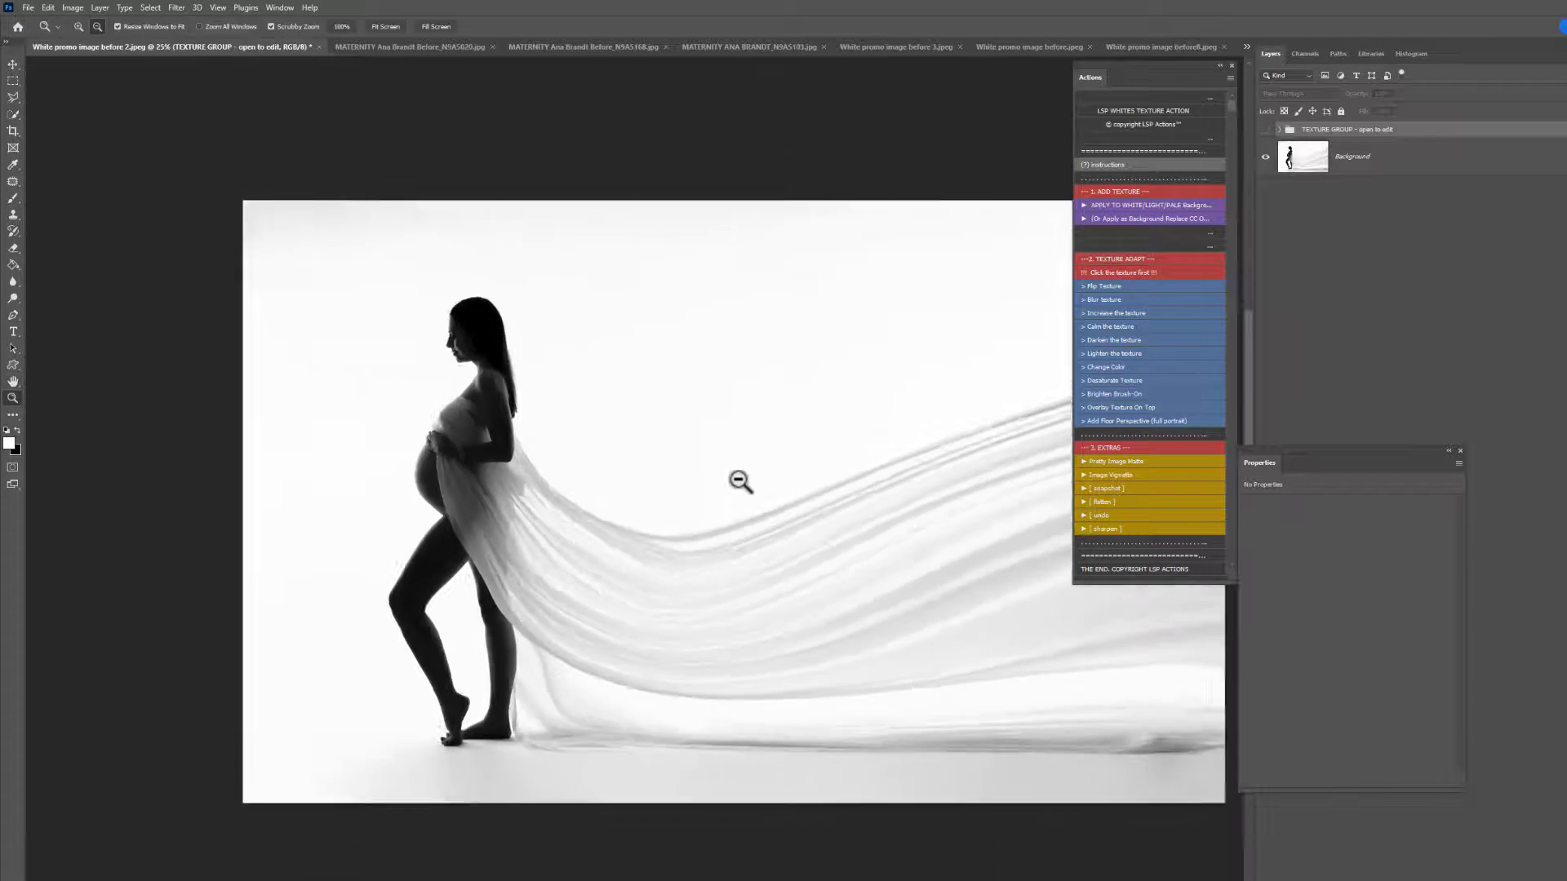
Step: Run APPLY TO WHITE and browse the LSP White Texture Overlay Collection folder for a texture
left_click(1140, 205)
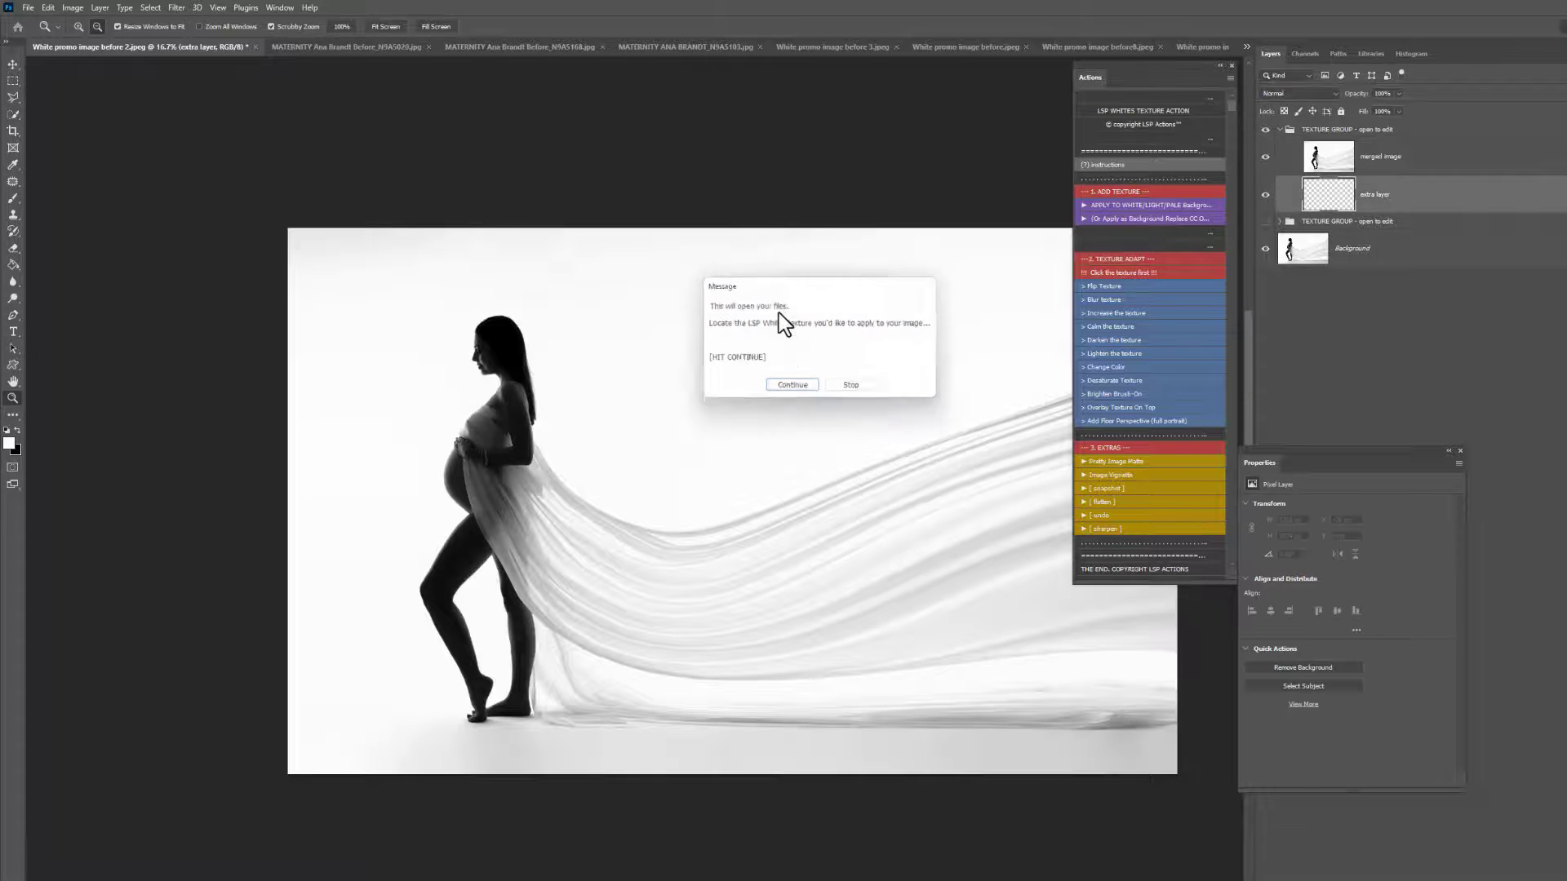
left_click(793, 389)
left_click(507, 37)
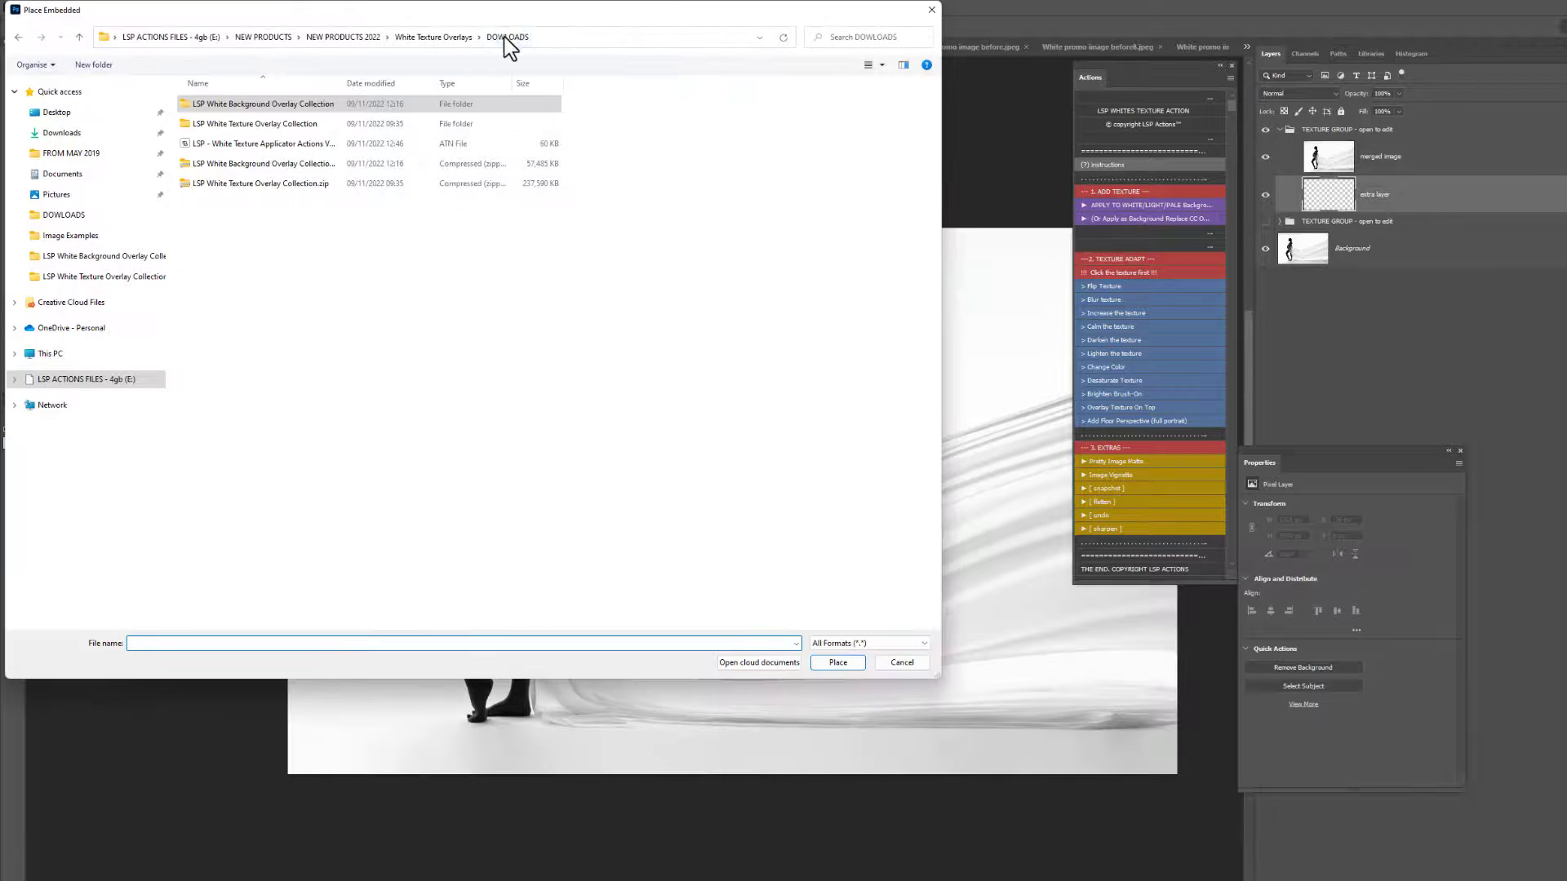
left_click(306, 128)
double_click(334, 128)
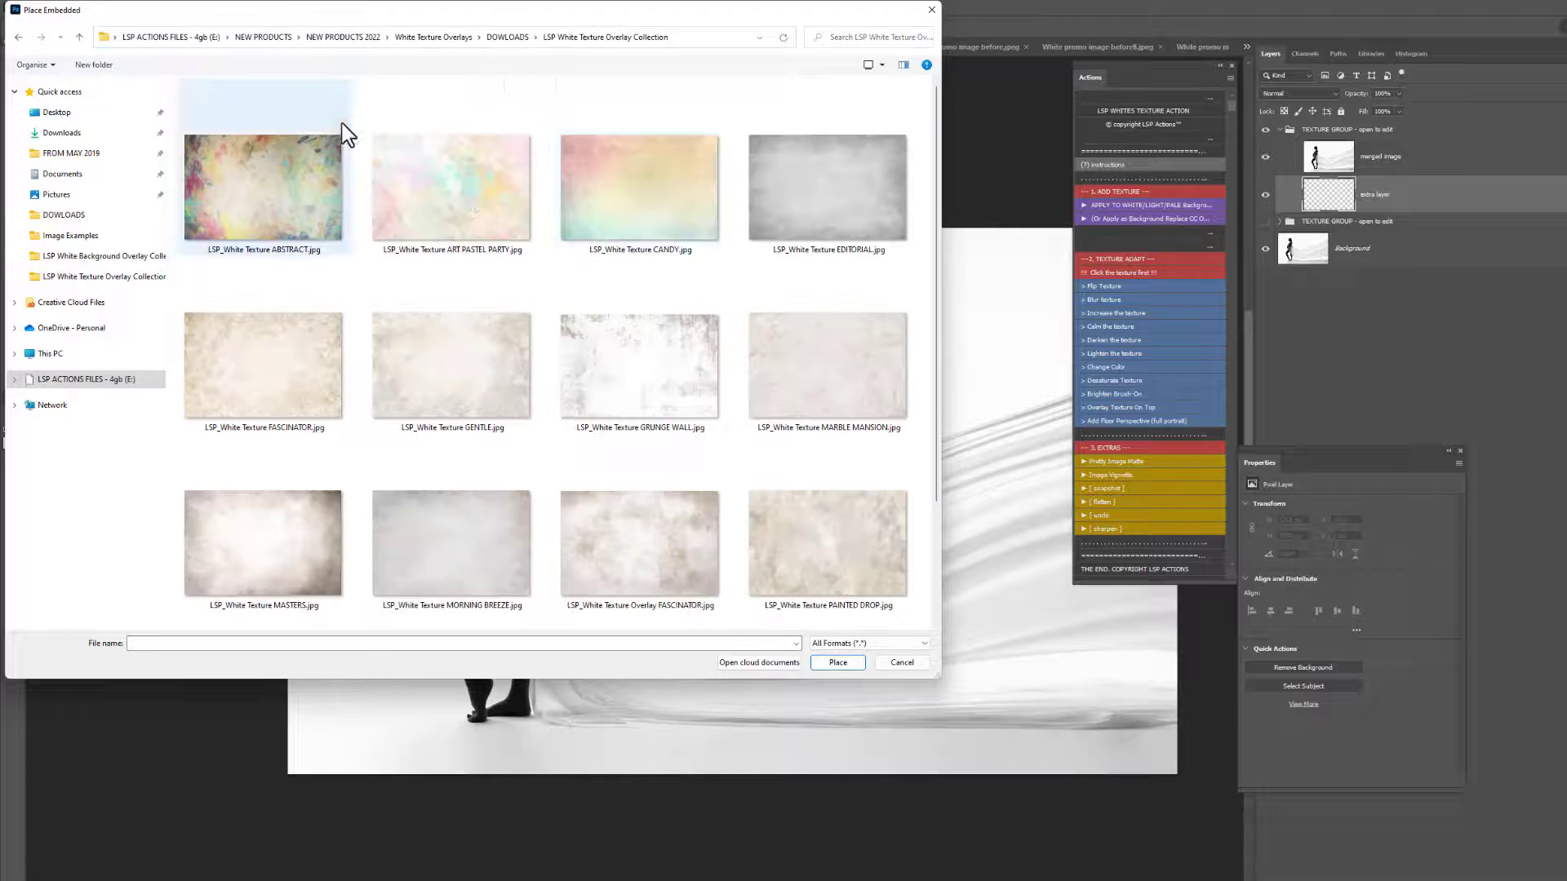
scroll(752, 339, "down", 2)
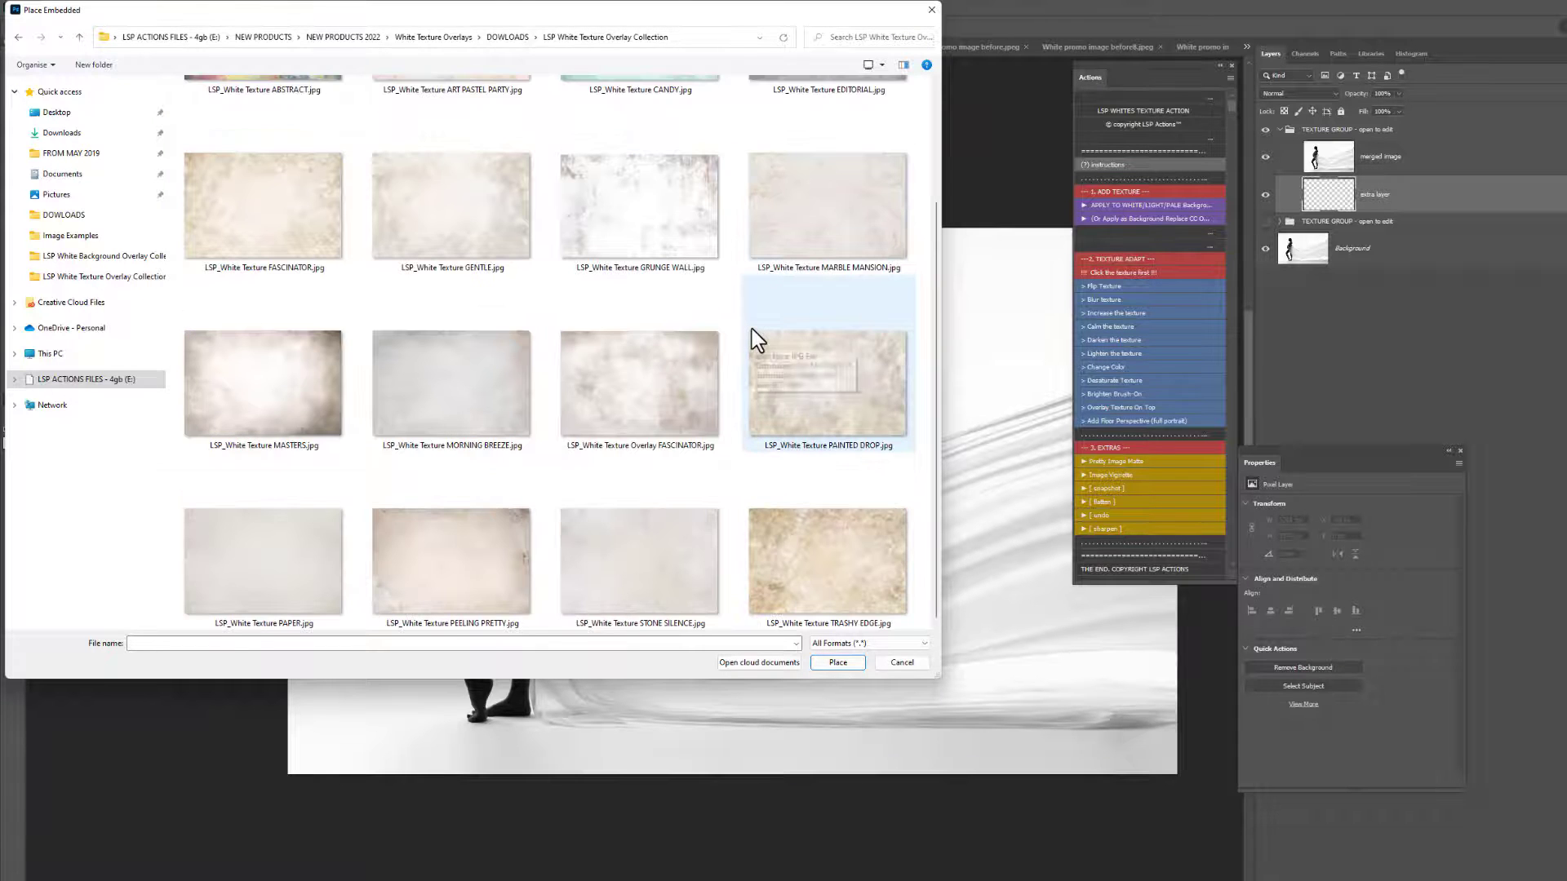
scroll(755, 340, "up", 2)
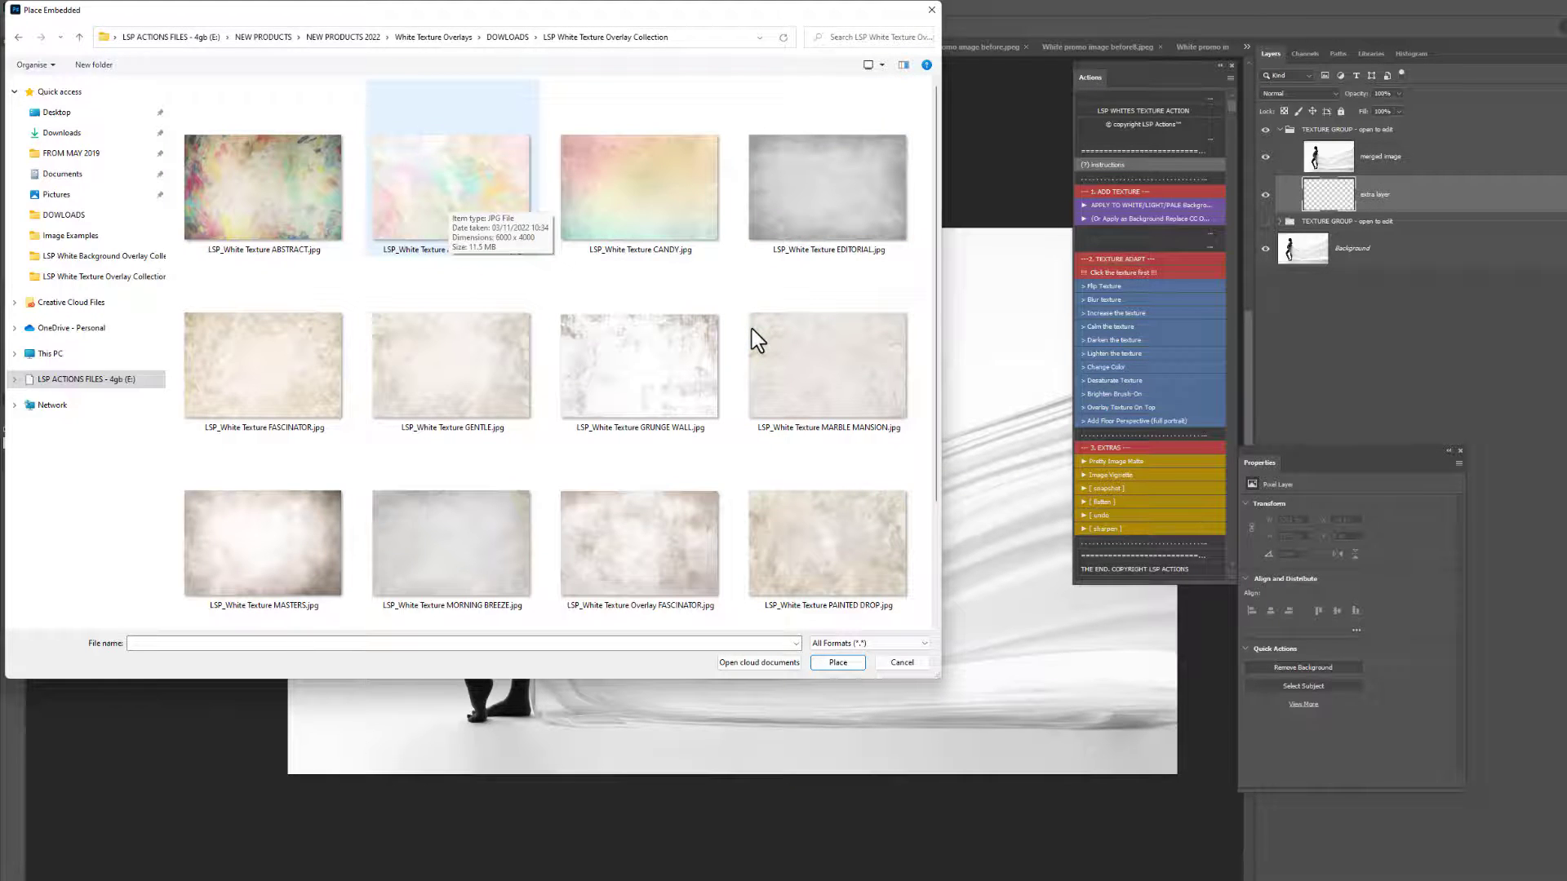
Step: Place the ART PASTEL PARTY texture, enlarged to cover the whole image
double_click(482, 189)
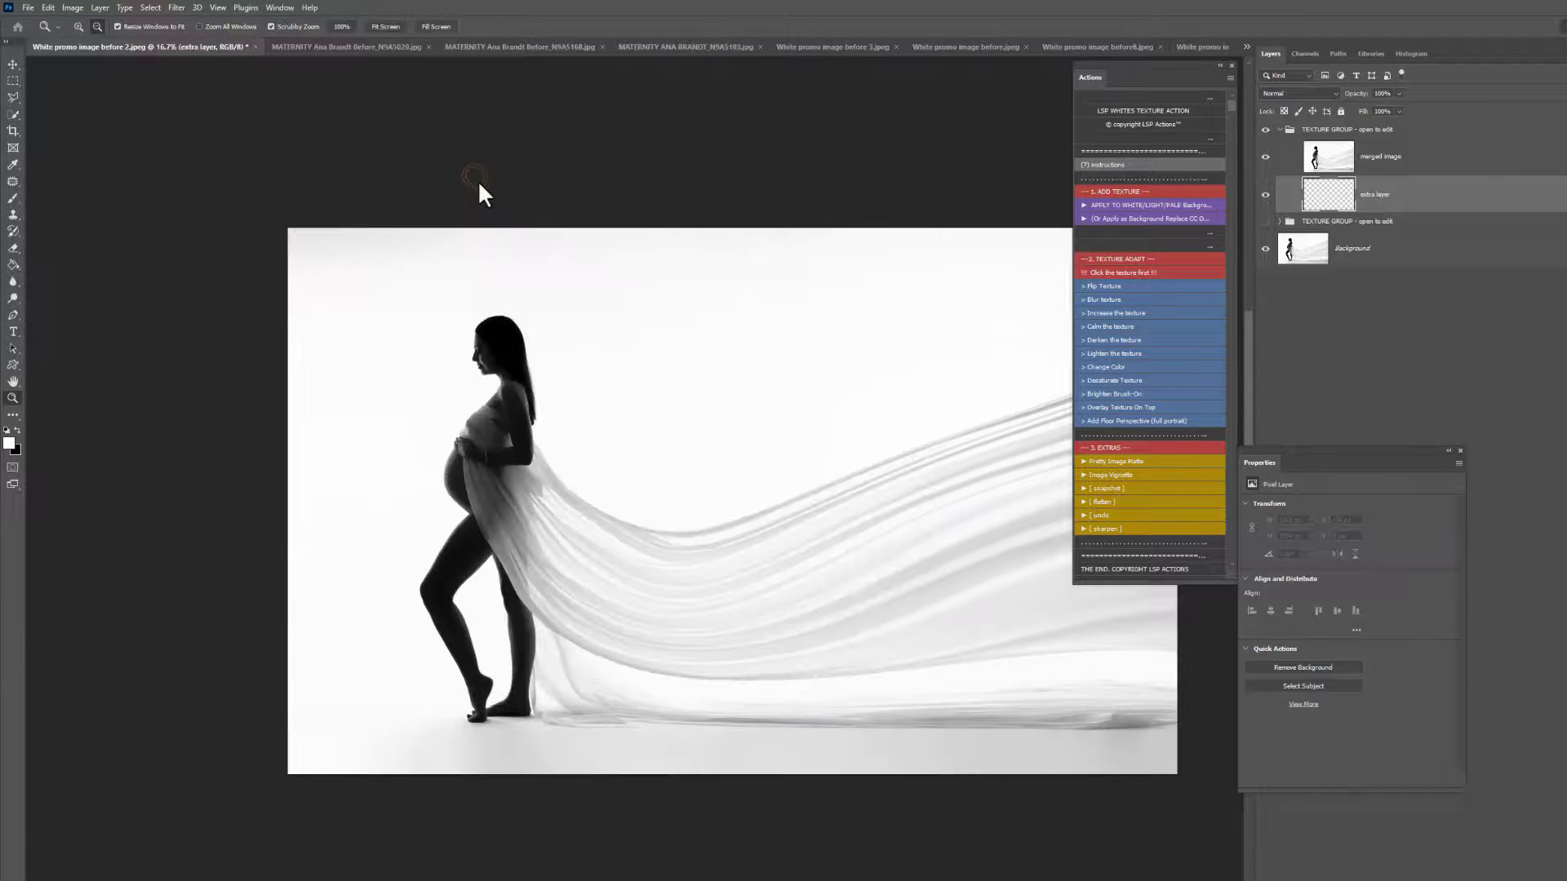
left_click_drag(749, 584, 627, 523)
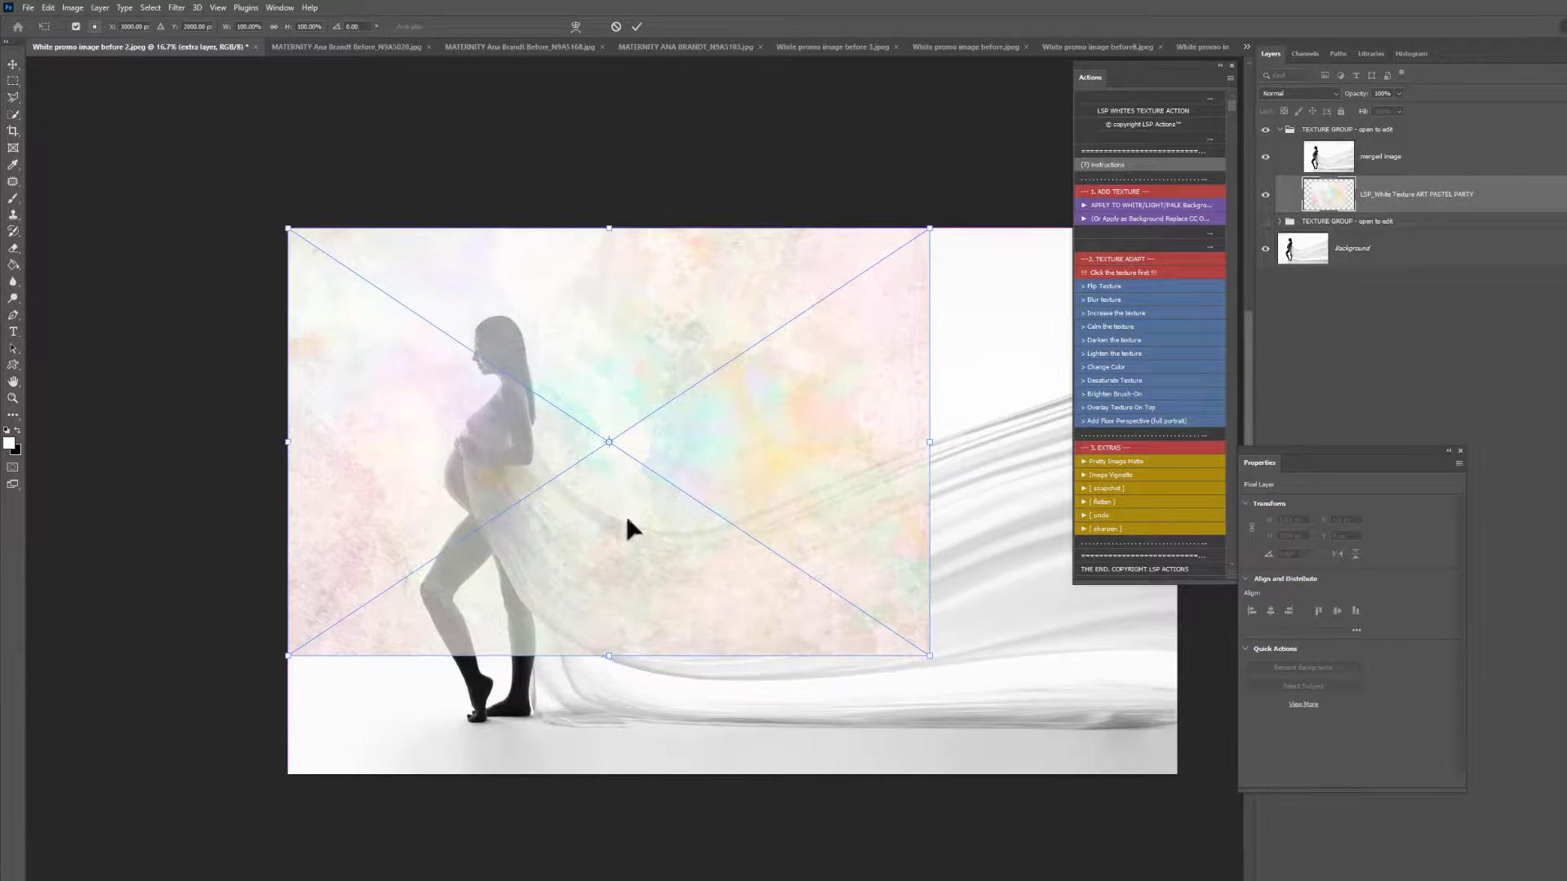
mouse_move(937, 664)
left_mouse_down()
mouse_move(1033, 726)
mouse_move(1163, 763)
mouse_move(1179, 784)
left_mouse_up()
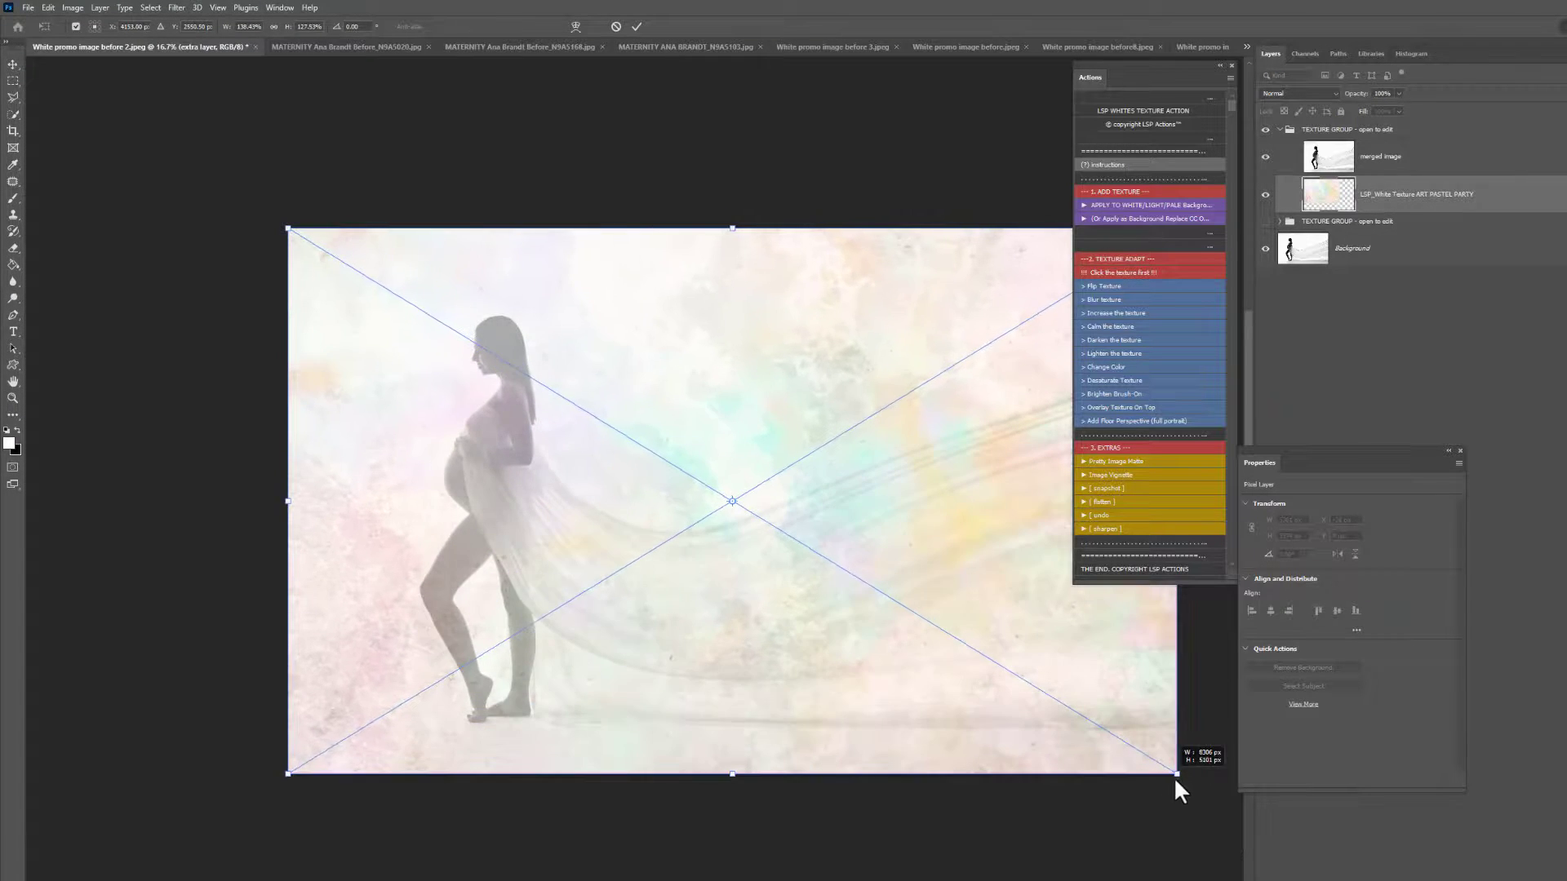
key("Return")
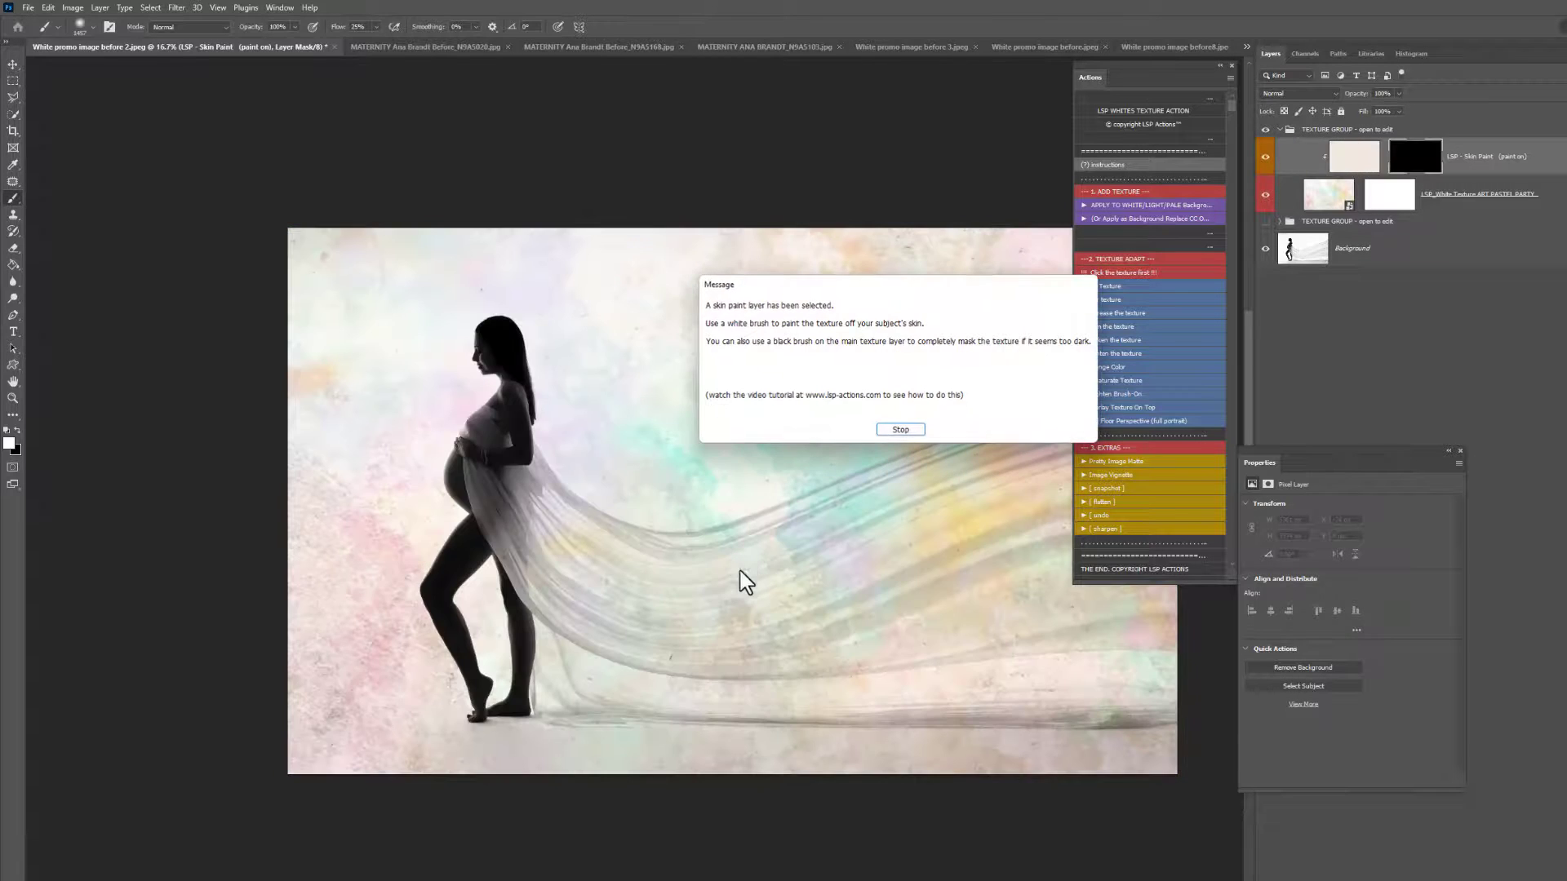
Step: Paint the Skin Paint mask over the flowing fabric to clear the texture from it
left_click(895, 428)
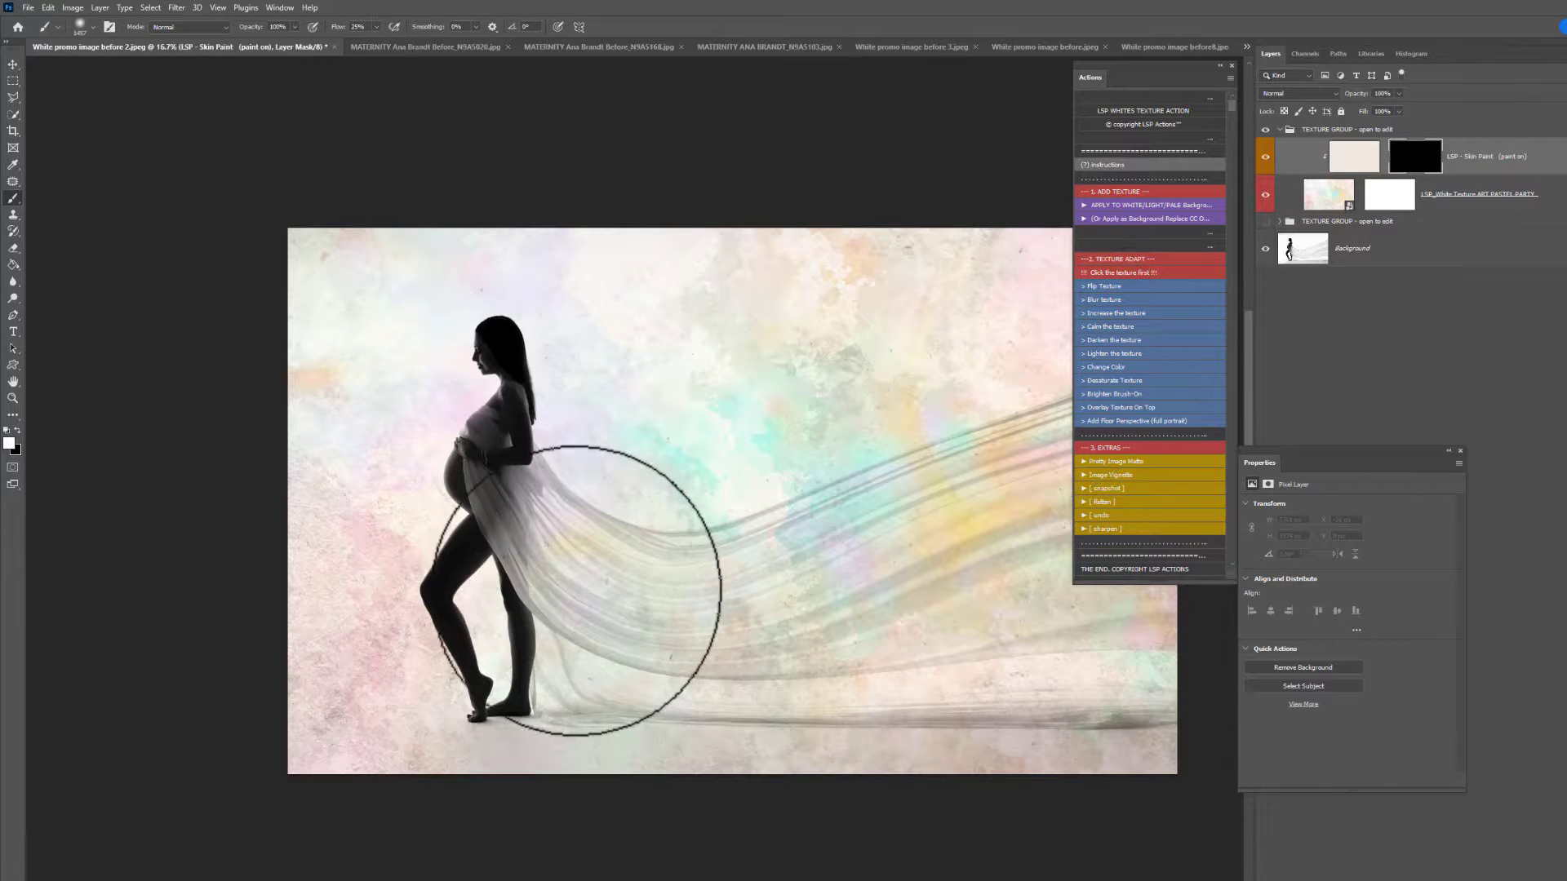
left_click(542, 595)
mouse_move(718, 601)
left_mouse_down()
mouse_move(888, 546)
mouse_move(983, 546)
mouse_move(1014, 506)
left_mouse_up()
left_click_drag(1094, 78, 1138, 72)
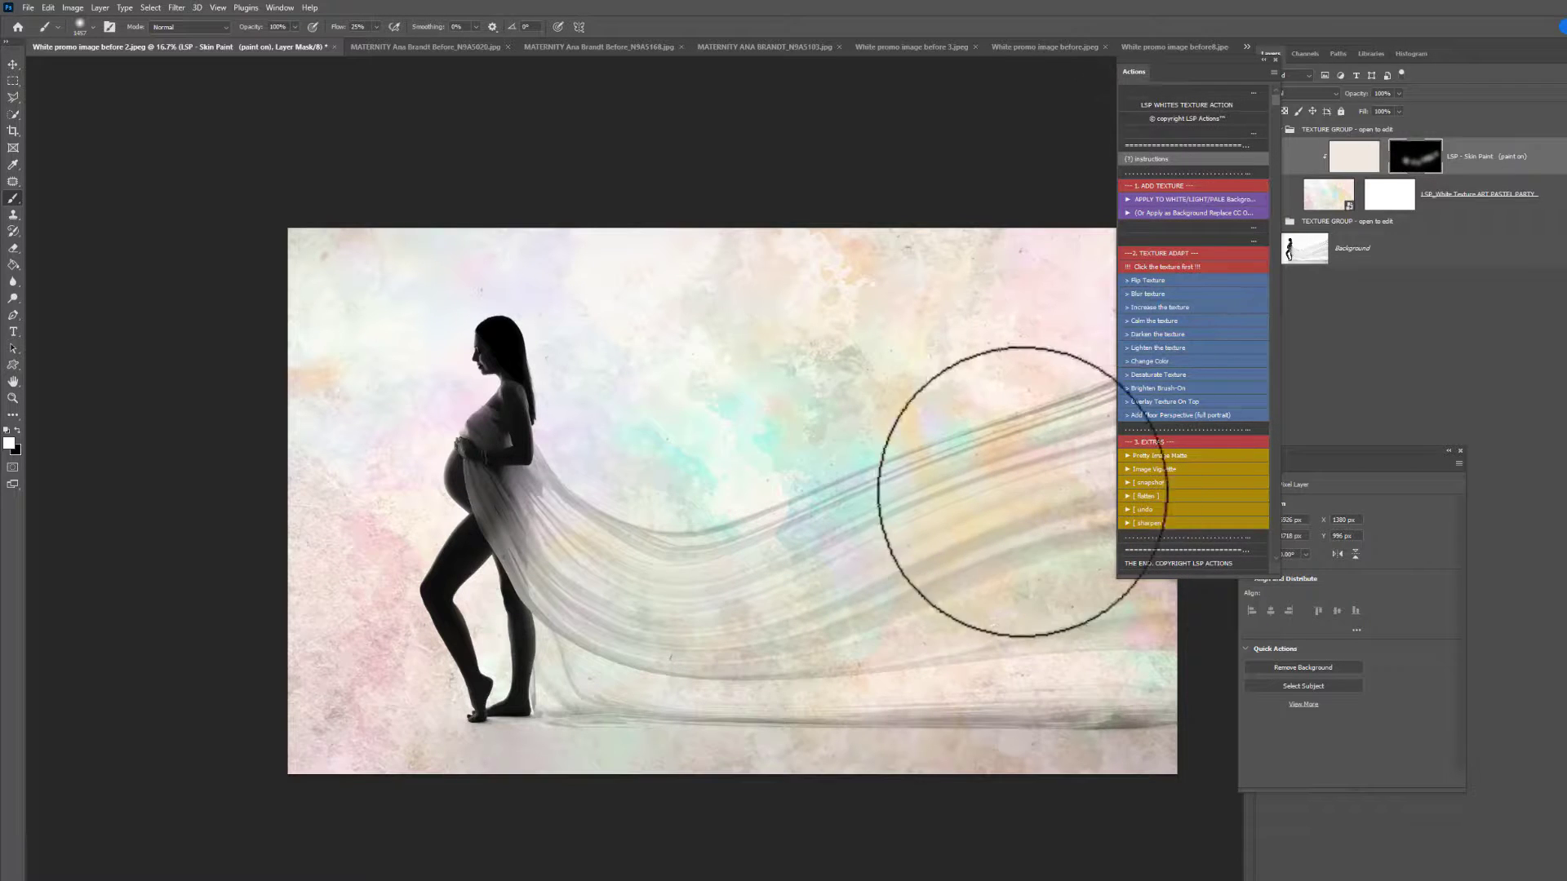
mouse_move(622, 647)
left_mouse_down()
mouse_move(1011, 656)
mouse_move(1143, 628)
mouse_move(964, 507)
mouse_move(816, 532)
mouse_move(795, 562)
mouse_move(745, 579)
mouse_move(576, 604)
mouse_move(662, 664)
mouse_move(1031, 670)
mouse_move(1052, 627)
mouse_move(1030, 483)
mouse_move(1049, 466)
mouse_move(1101, 596)
mouse_move(1162, 649)
mouse_move(1004, 516)
mouse_move(950, 556)
mouse_move(983, 589)
mouse_move(1053, 572)
mouse_move(753, 587)
mouse_move(766, 625)
mouse_move(898, 643)
mouse_move(586, 640)
left_mouse_up()
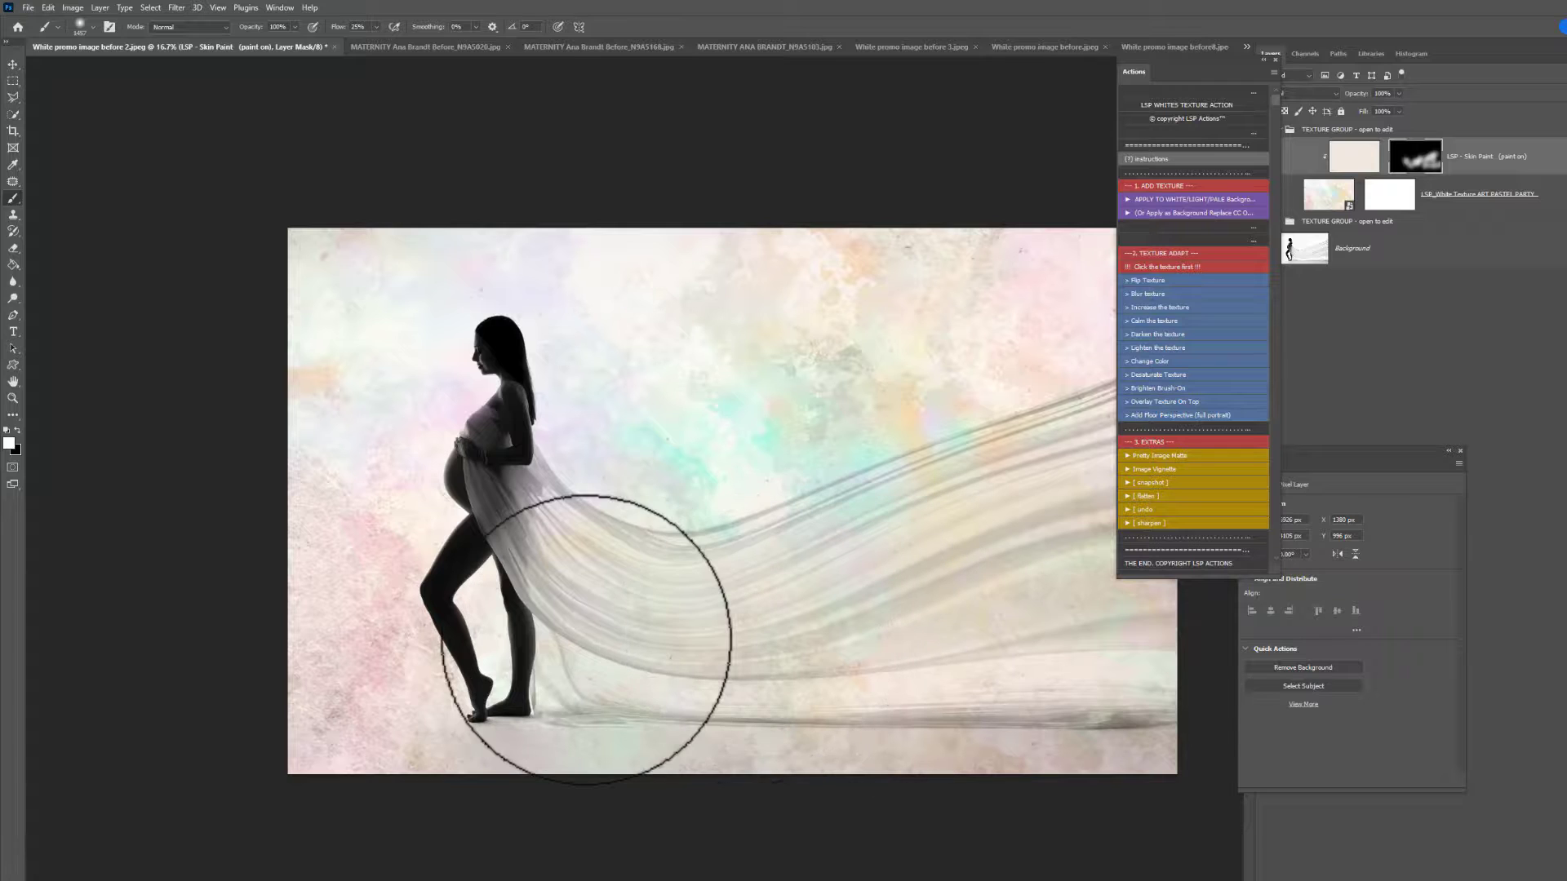
Step: Stretch the pastel texture's bottom strip outward with Add Floor Perspective to form a floor
left_click(1295, 255)
key("alt+bracketright")
left_click(1159, 413)
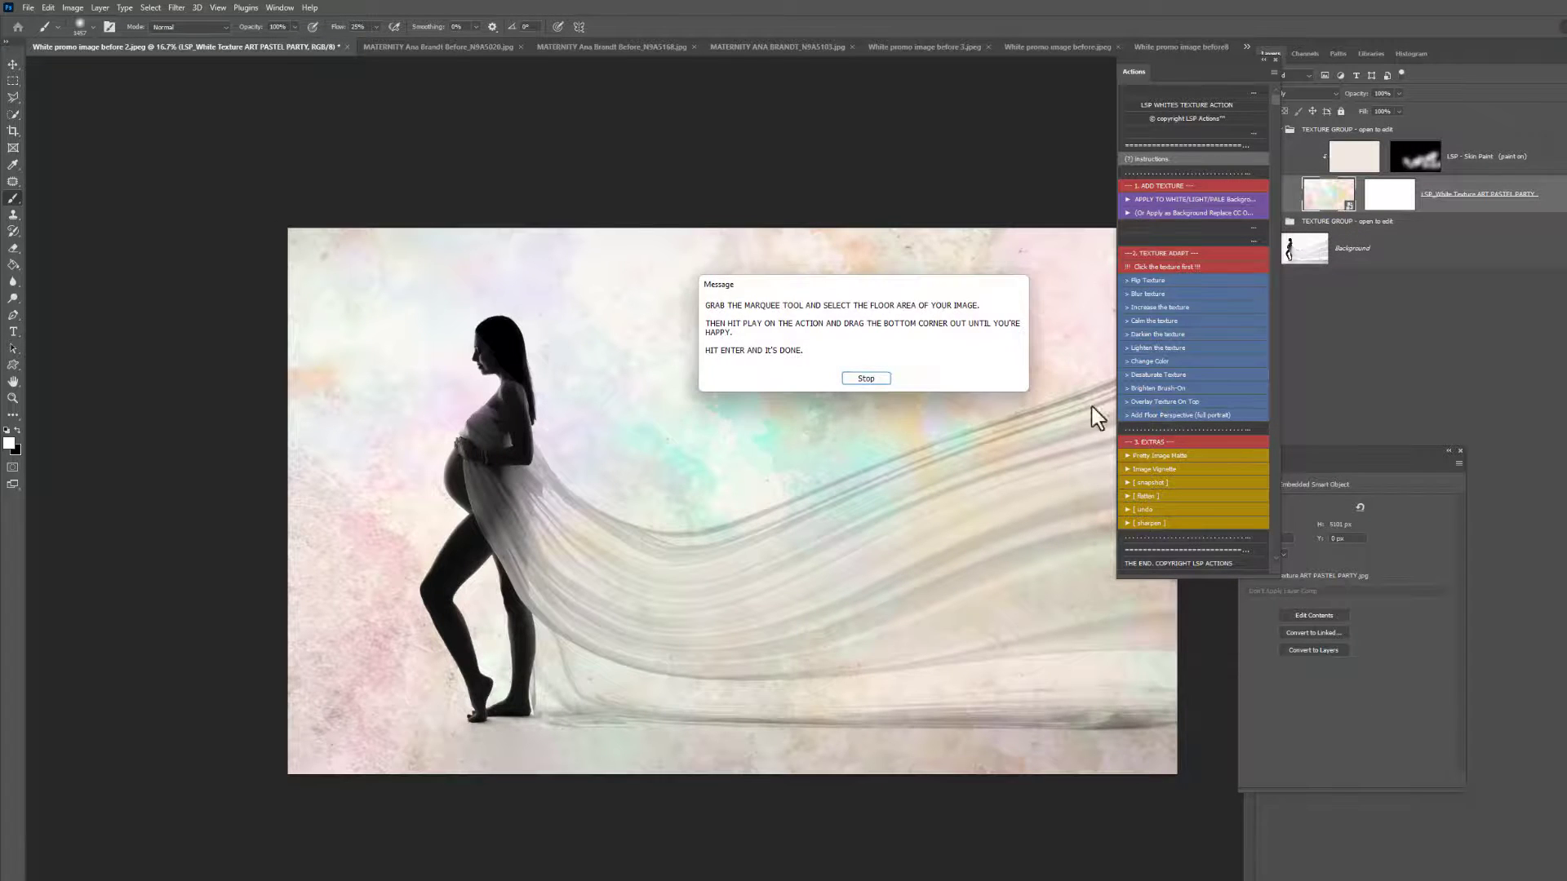
left_click(868, 375)
left_click(13, 80)
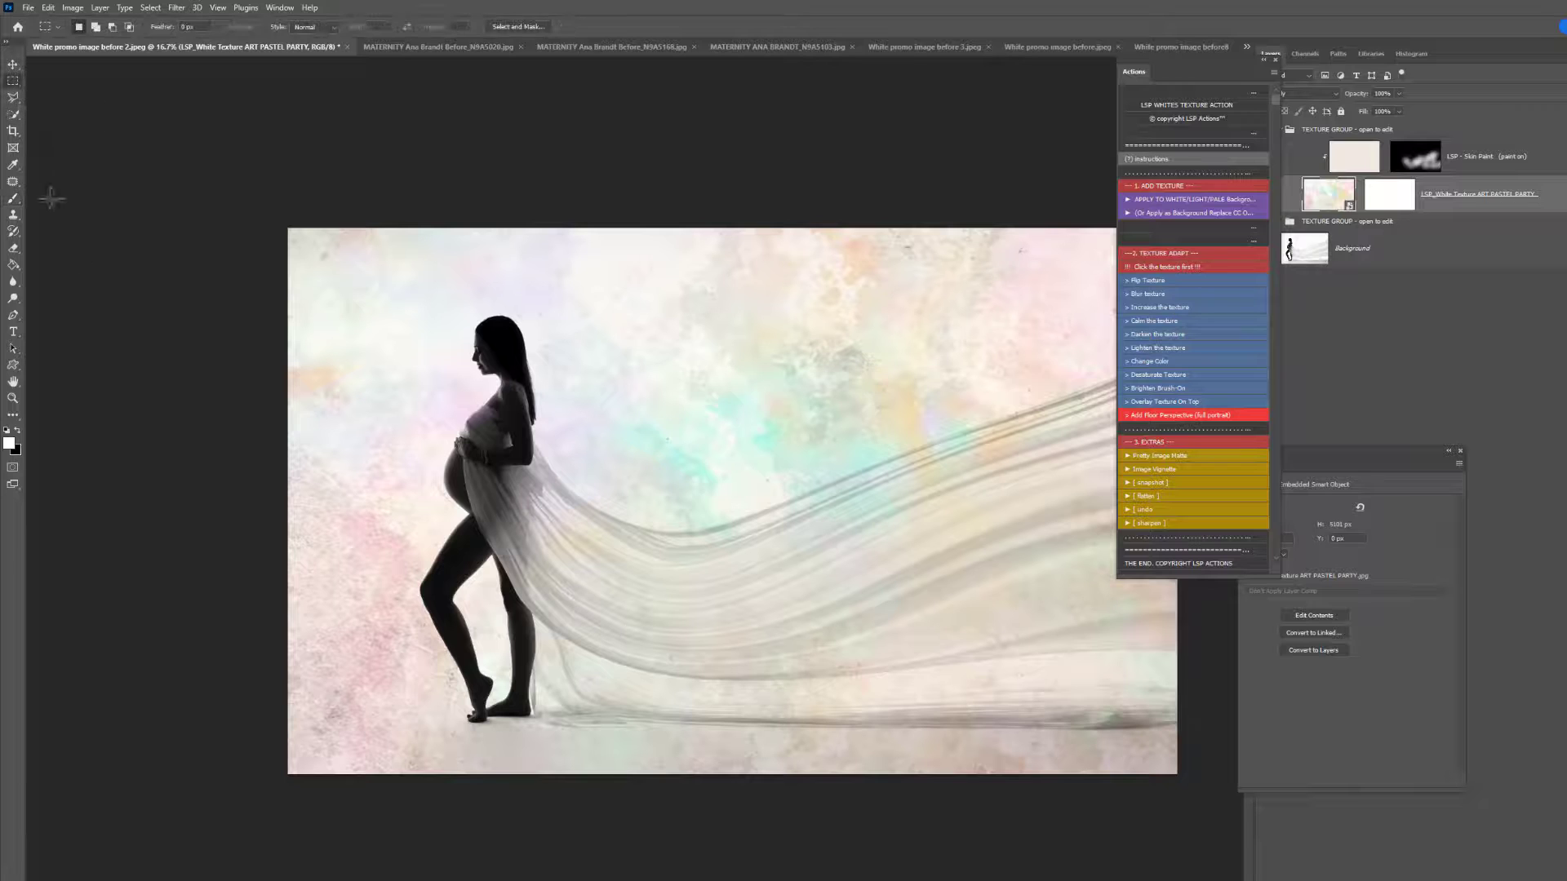
left_click_drag(273, 786, 1203, 646)
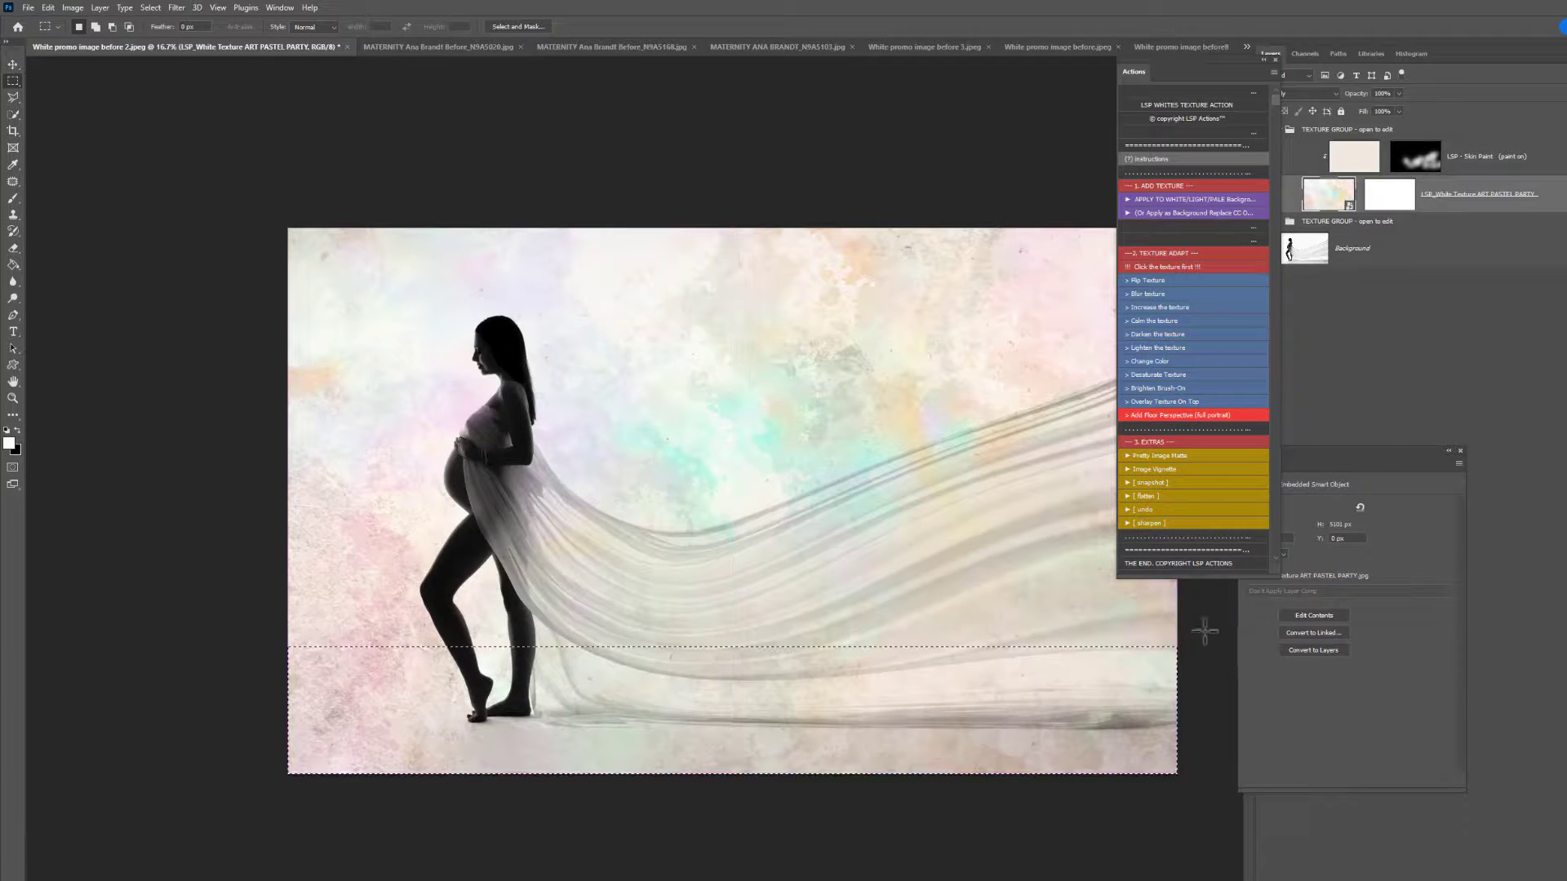
left_click(1193, 416)
left_click_drag(1179, 777, 1321, 759)
key("Return")
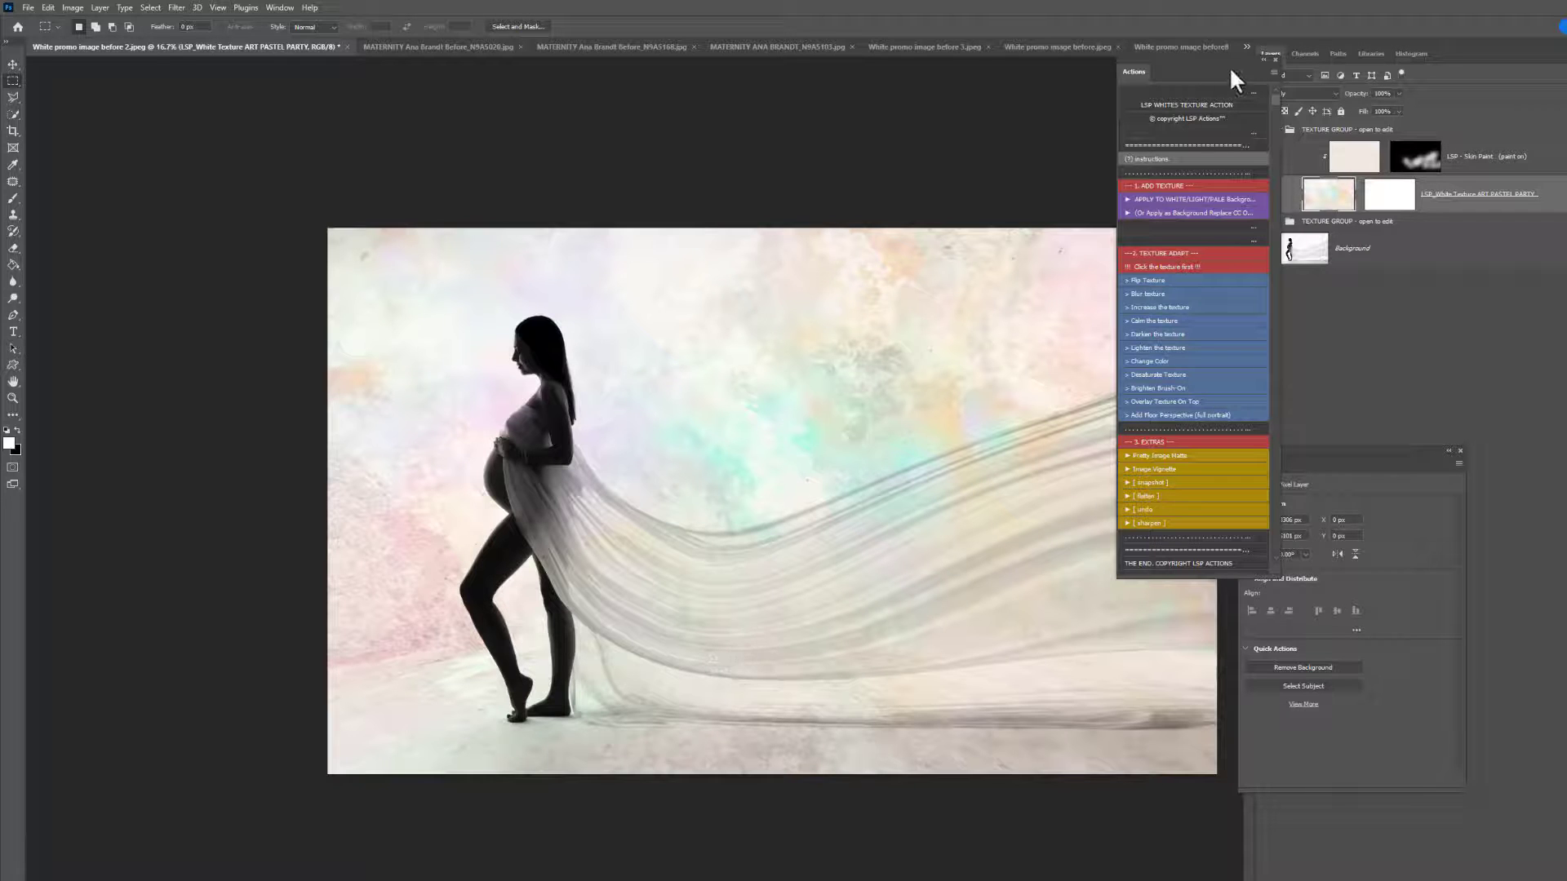
Step: Toggle the pastel texture group to compare, then leave it hidden and collapsed
left_click_drag(1229, 66, 1178, 74)
left_click(1266, 133)
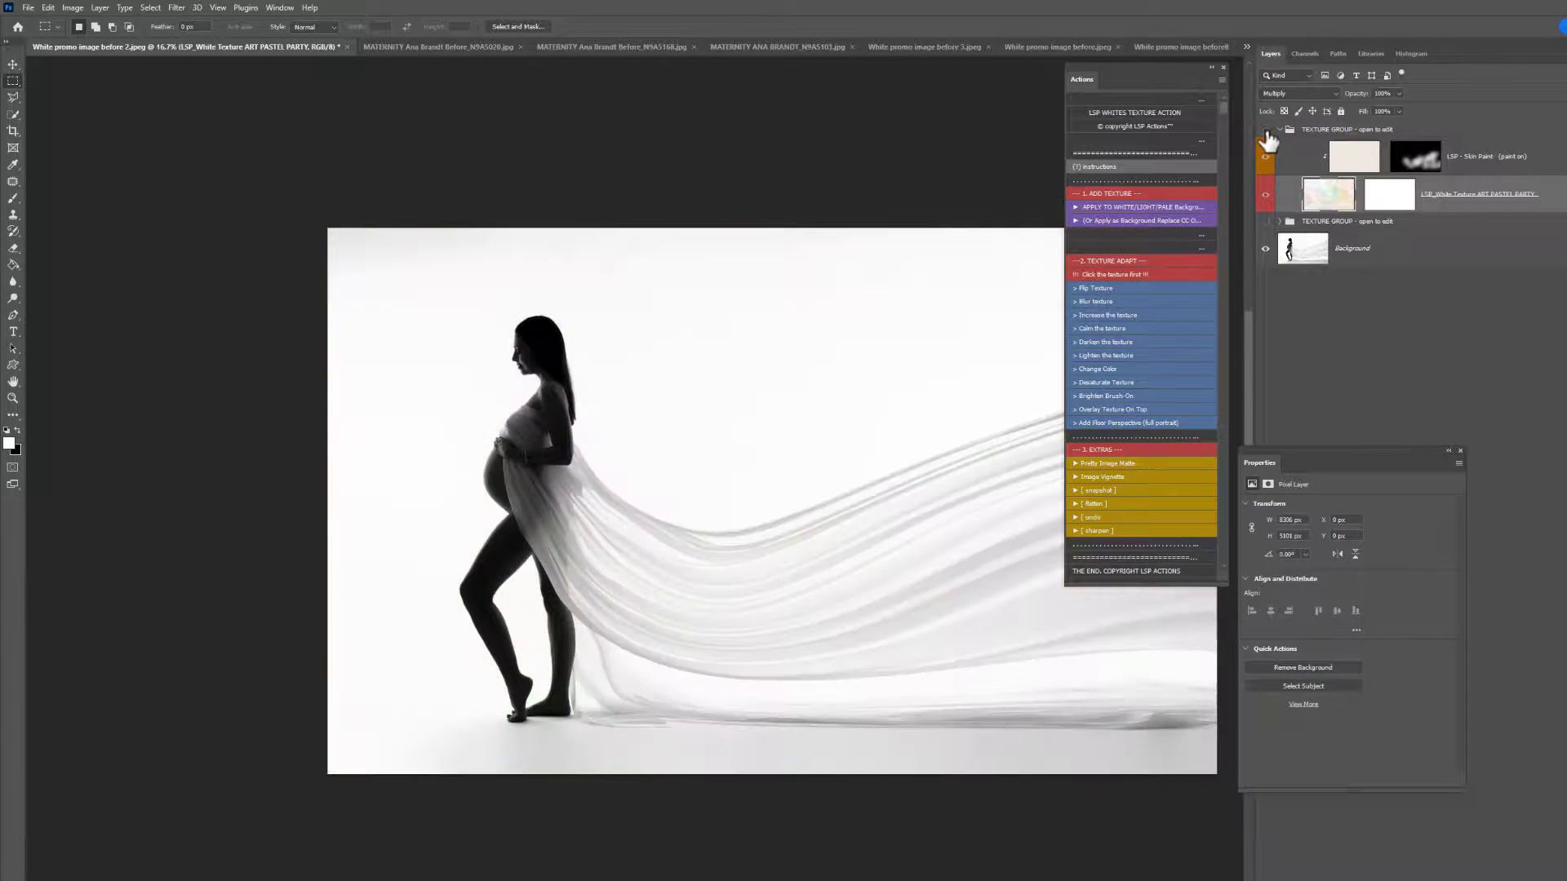
left_click(1266, 132)
left_click(1265, 132)
left_click(1266, 133)
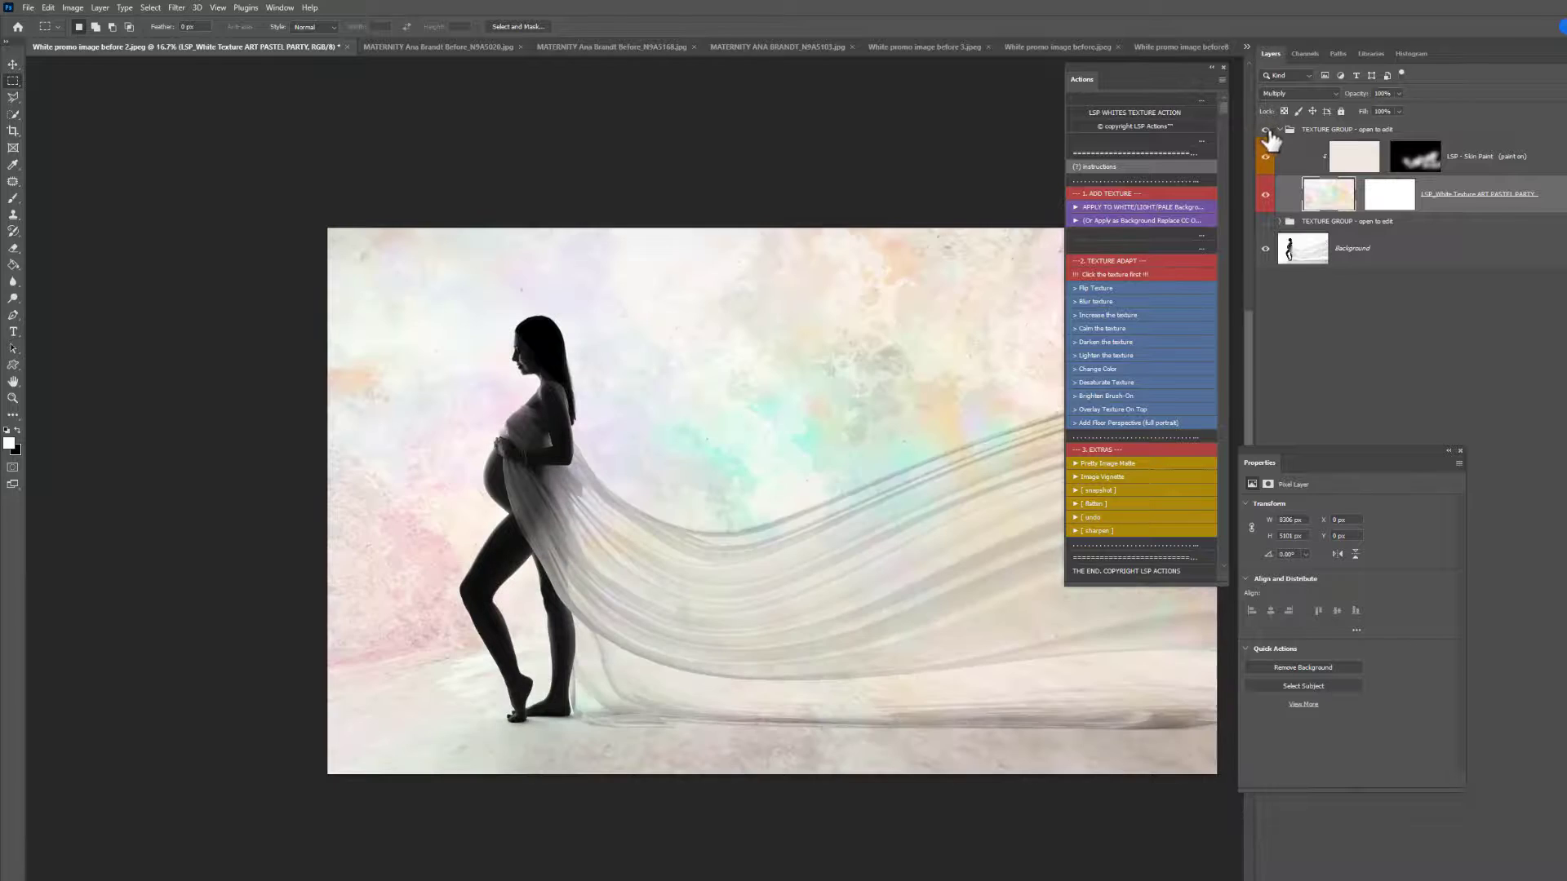
left_click(1266, 132)
left_click(1279, 128)
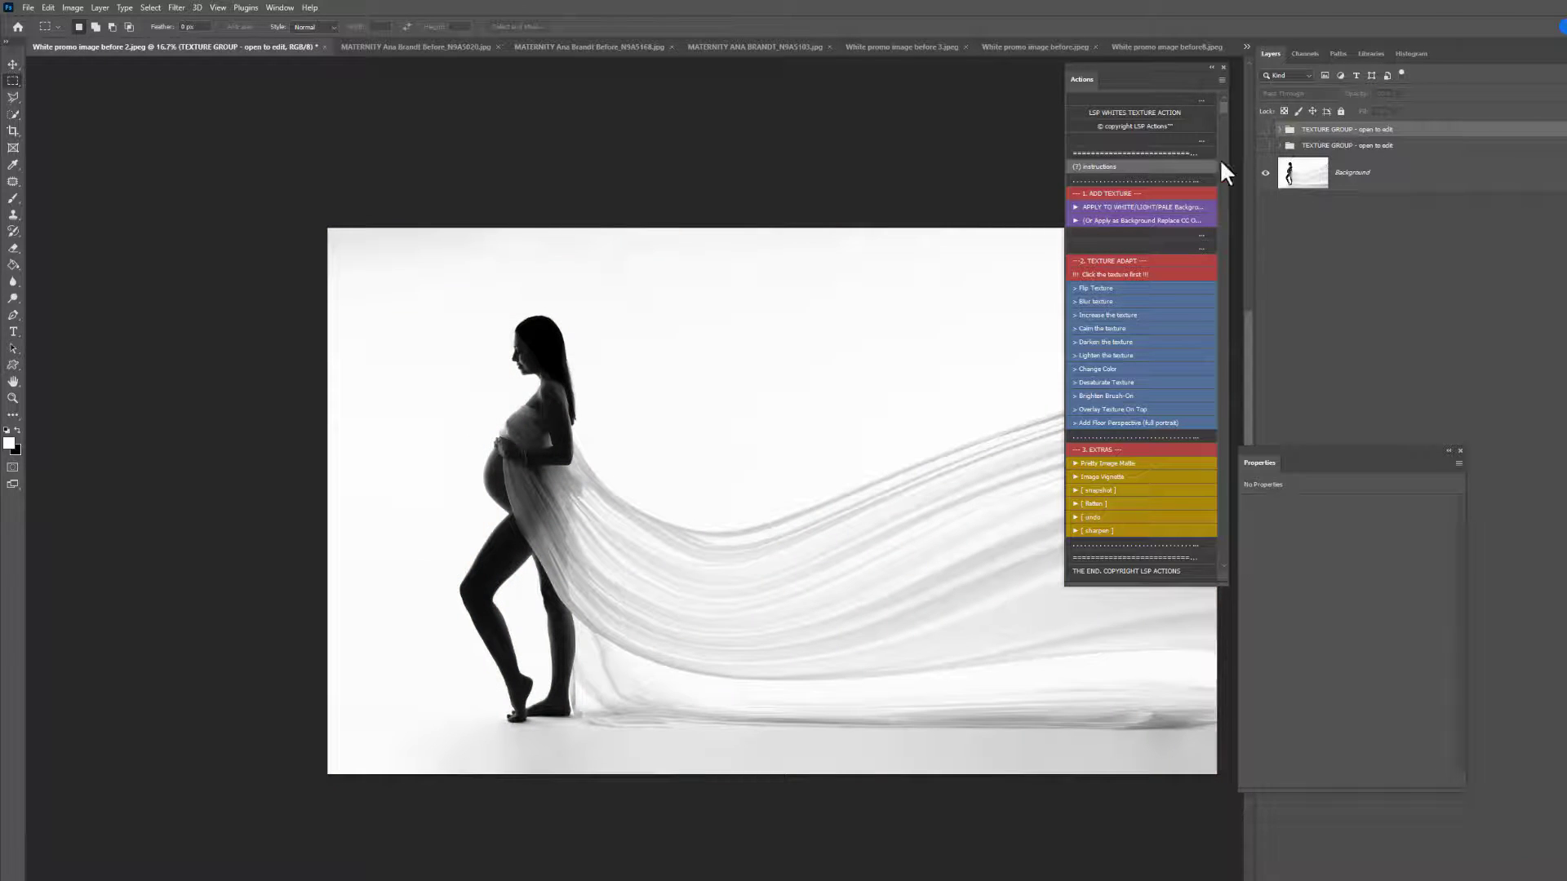
Step: Place LSP_White Texture MASTERS.jpg with APPLY TO WHITE, stretched to fill the canvas
left_click(1132, 205)
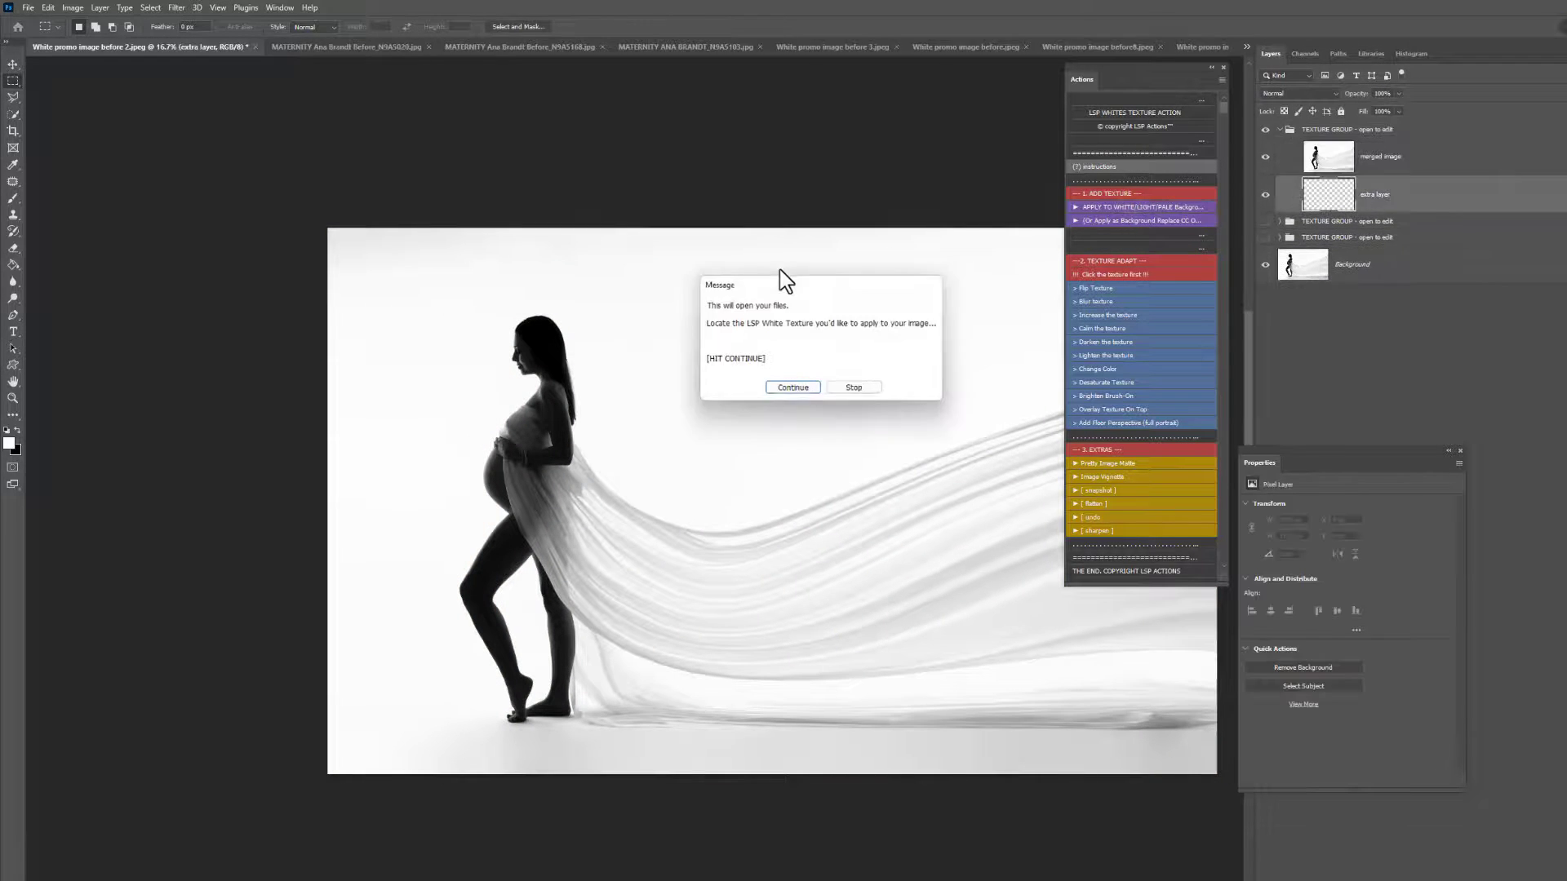
left_click(810, 390)
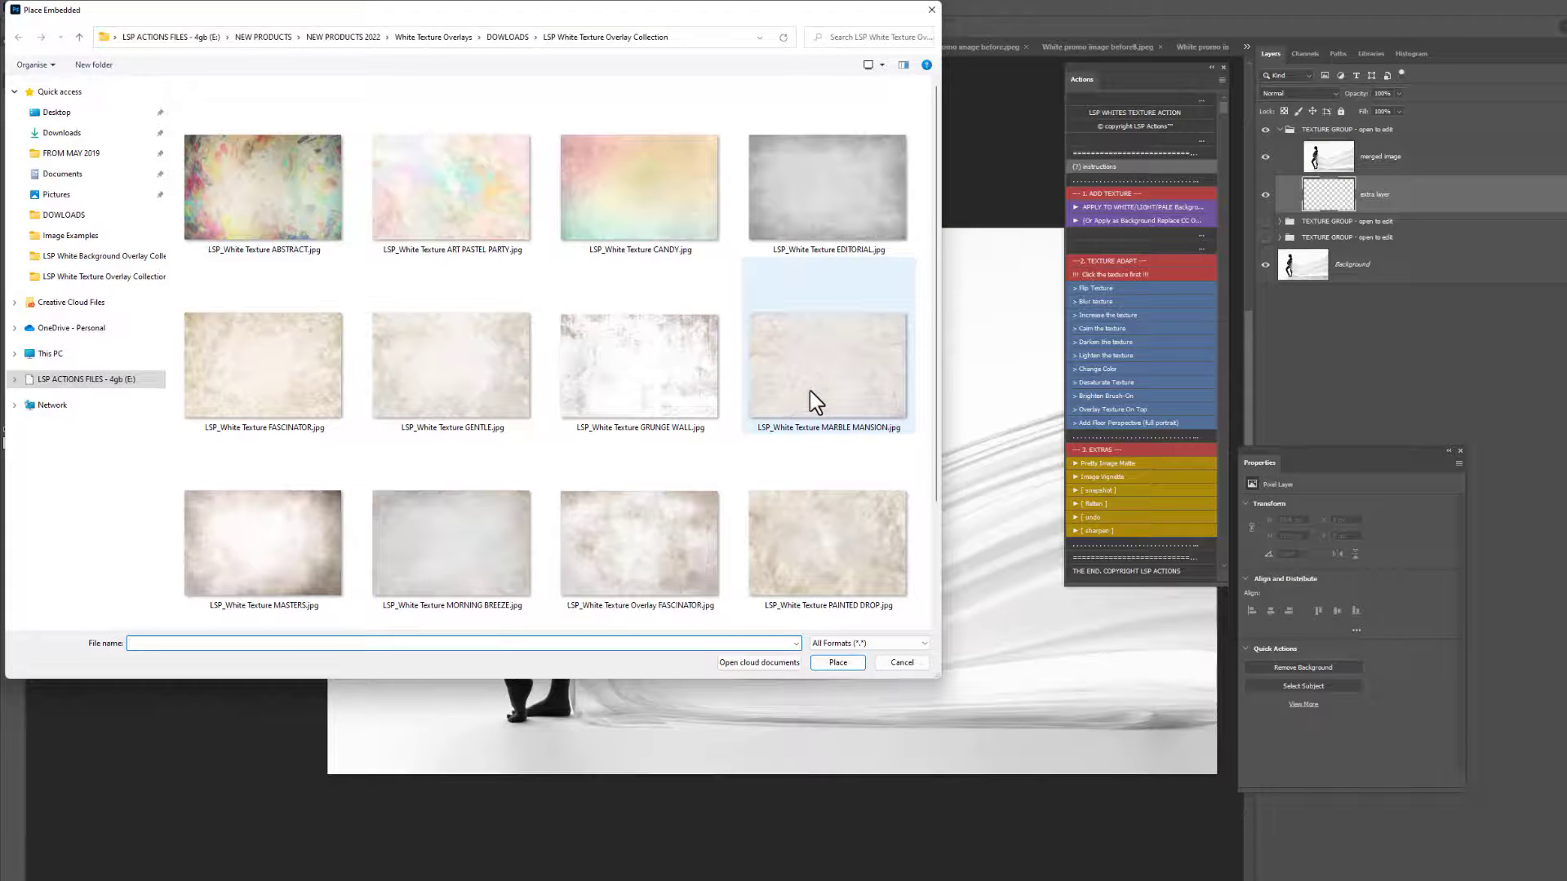
scroll(644, 453, "down", 2)
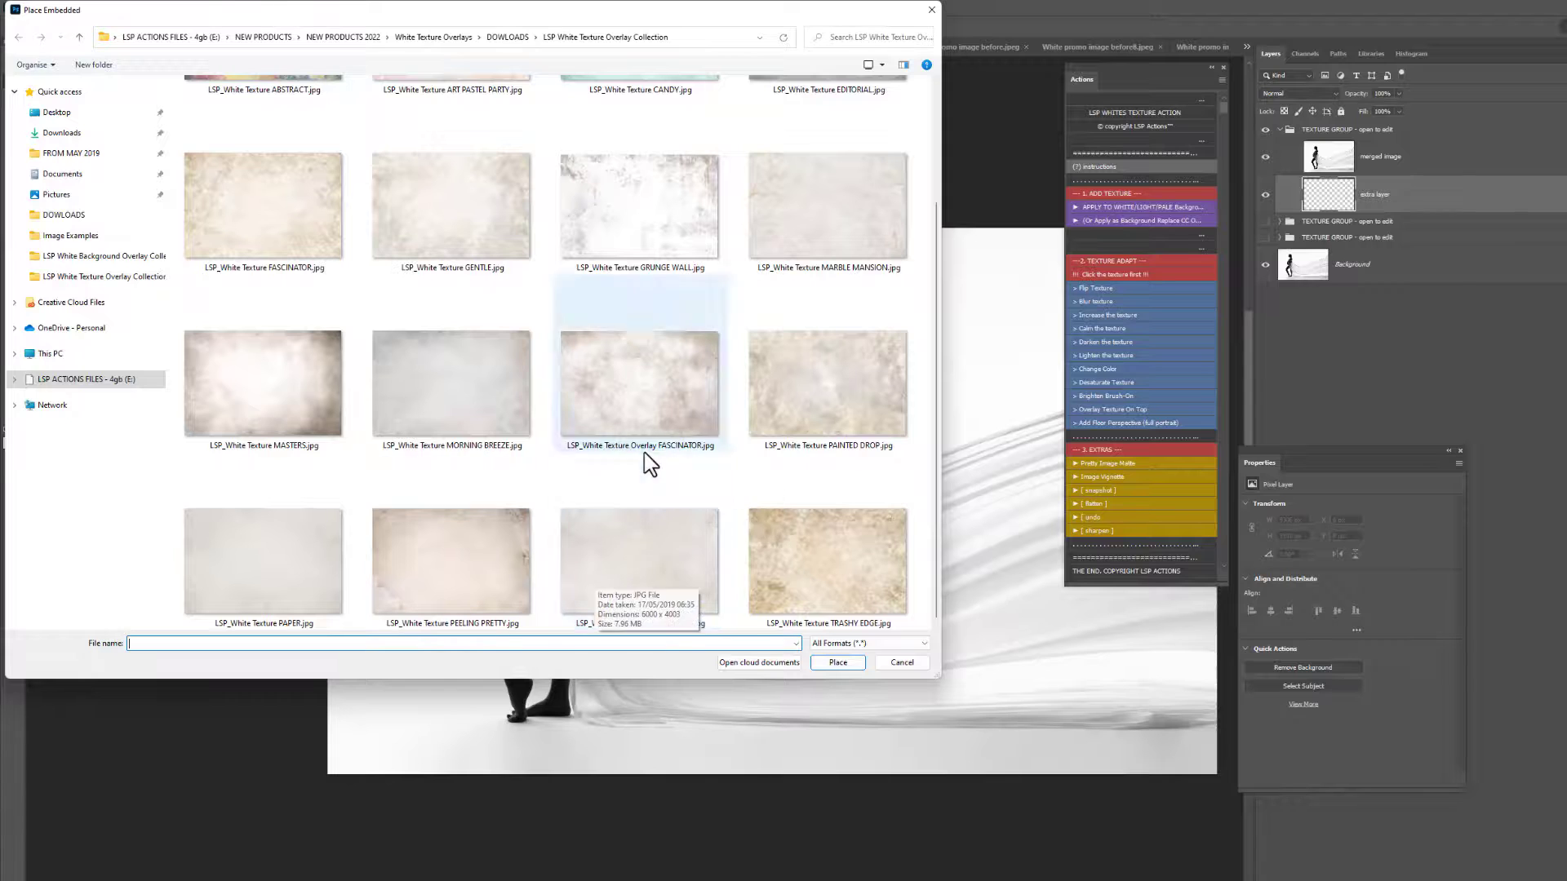
left_click(307, 366)
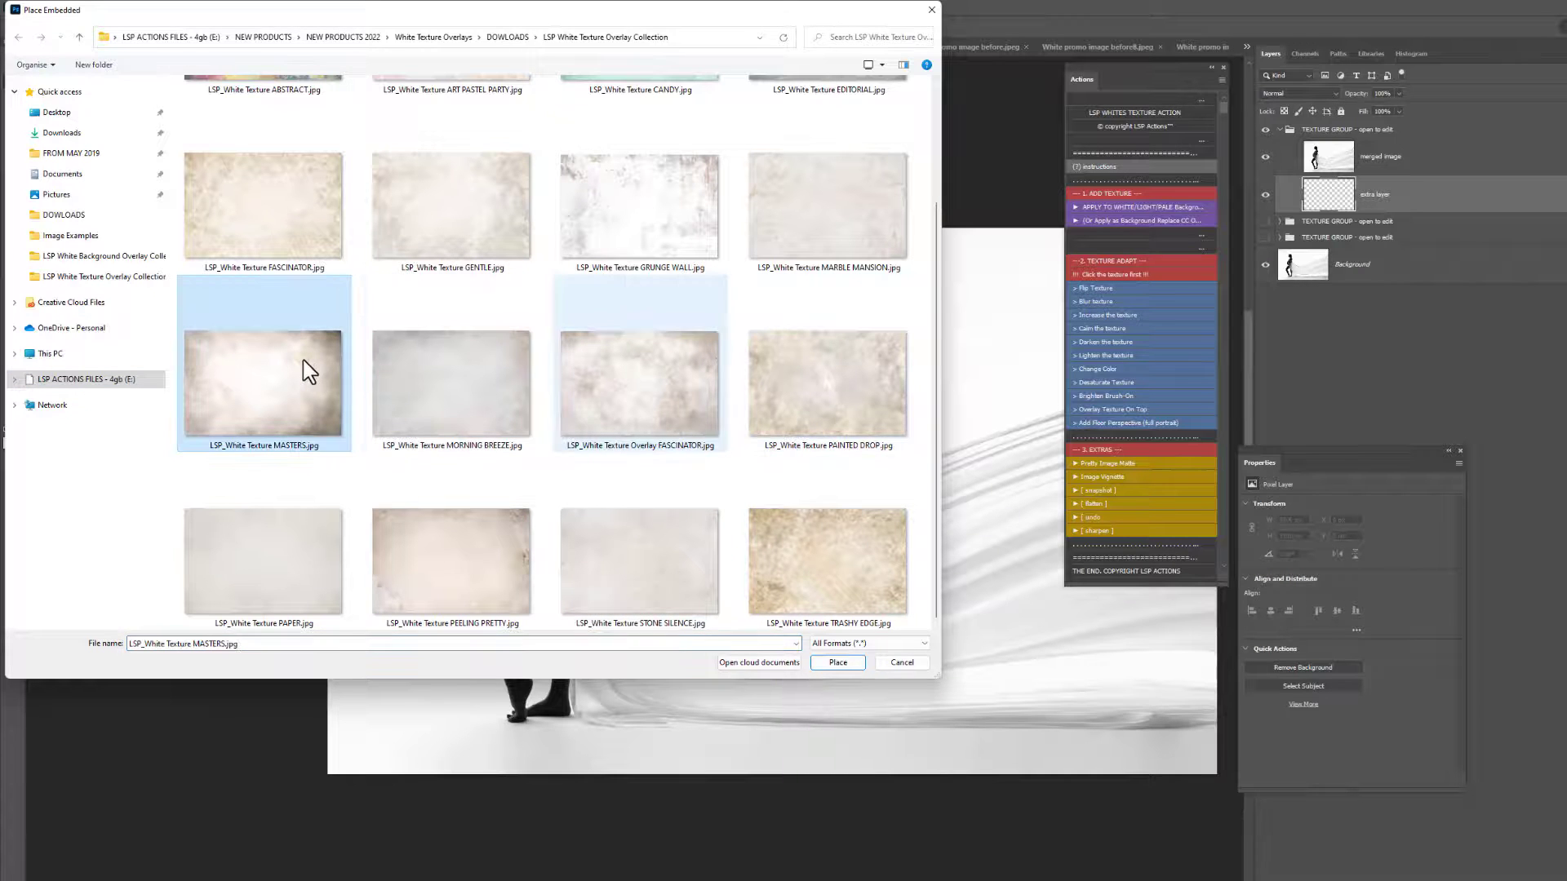
double_click(315, 395)
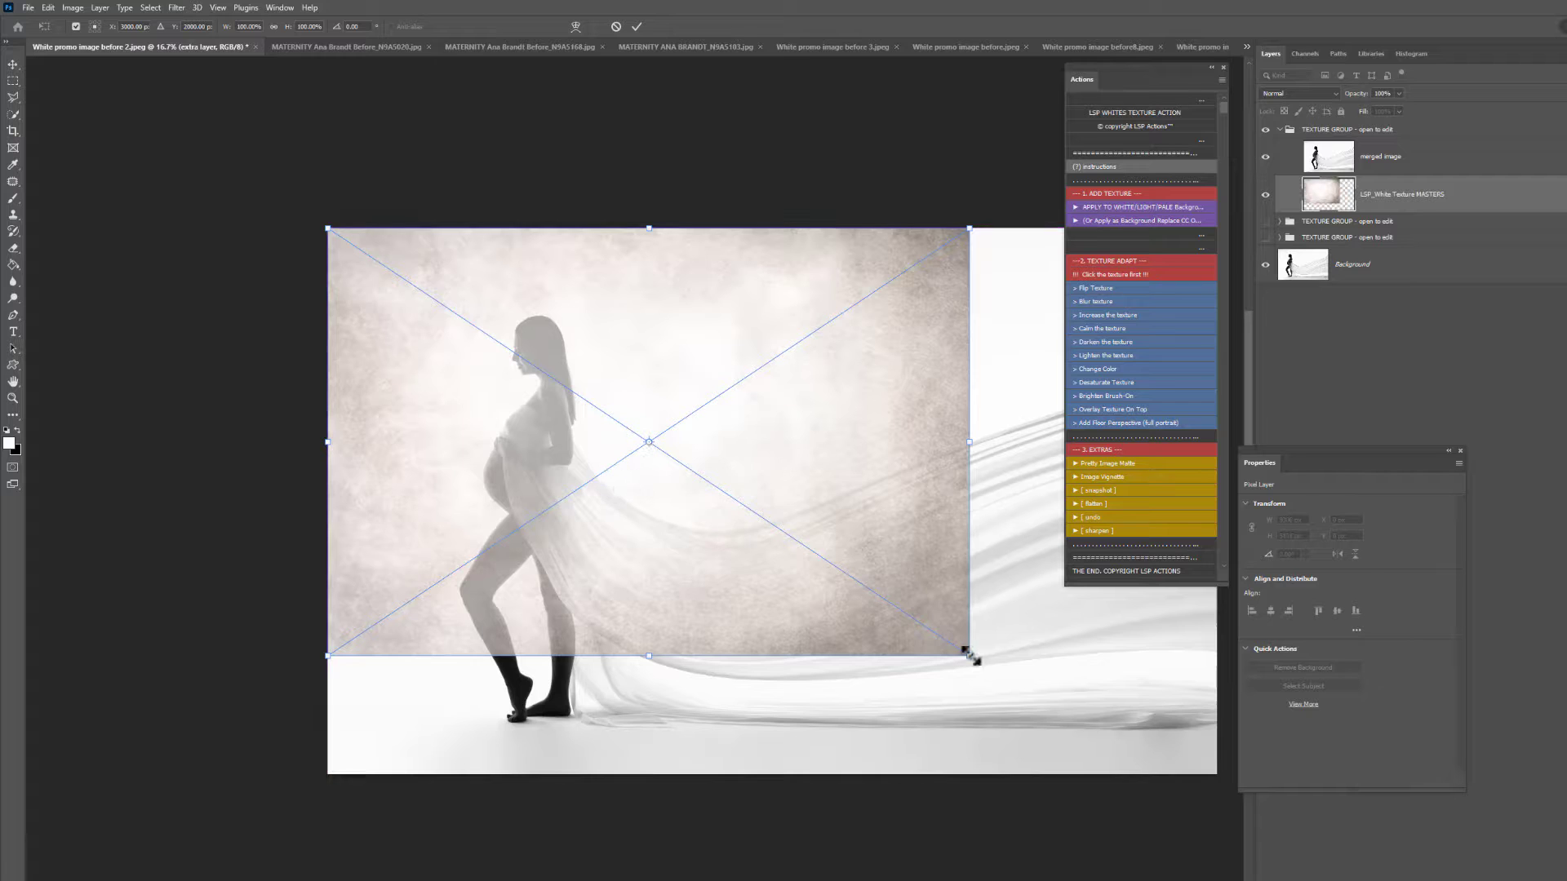
left_click_drag(972, 655, 1215, 767)
key("Return")
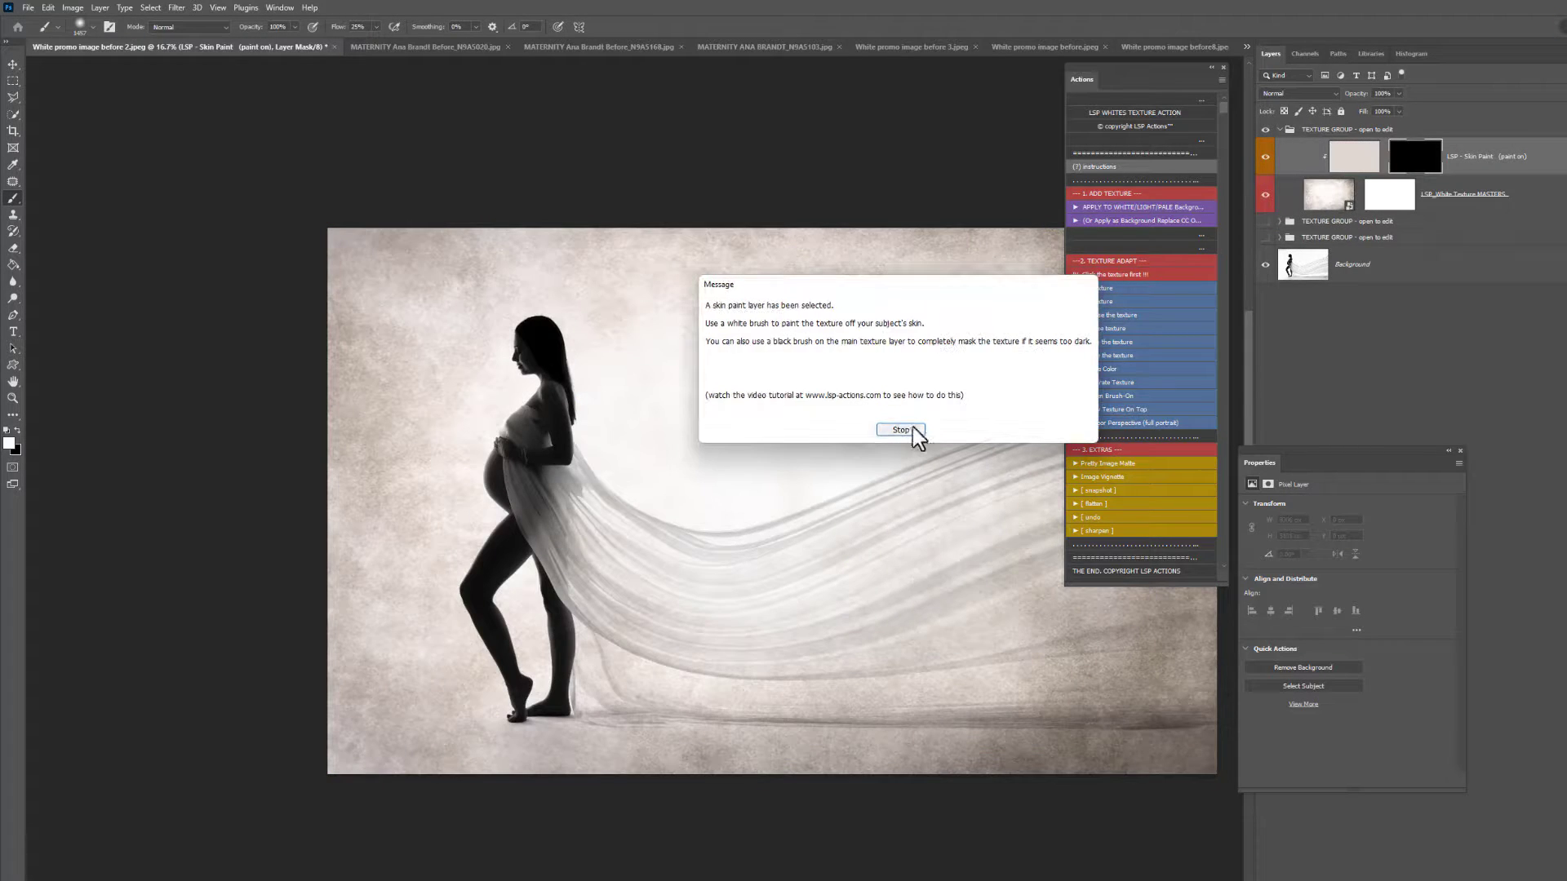
left_click(914, 428)
left_click(1331, 195)
Step: Marquee the MASTERS texture's bottom strip and drag its corner outward into a receding floor
left_click(1102, 424)
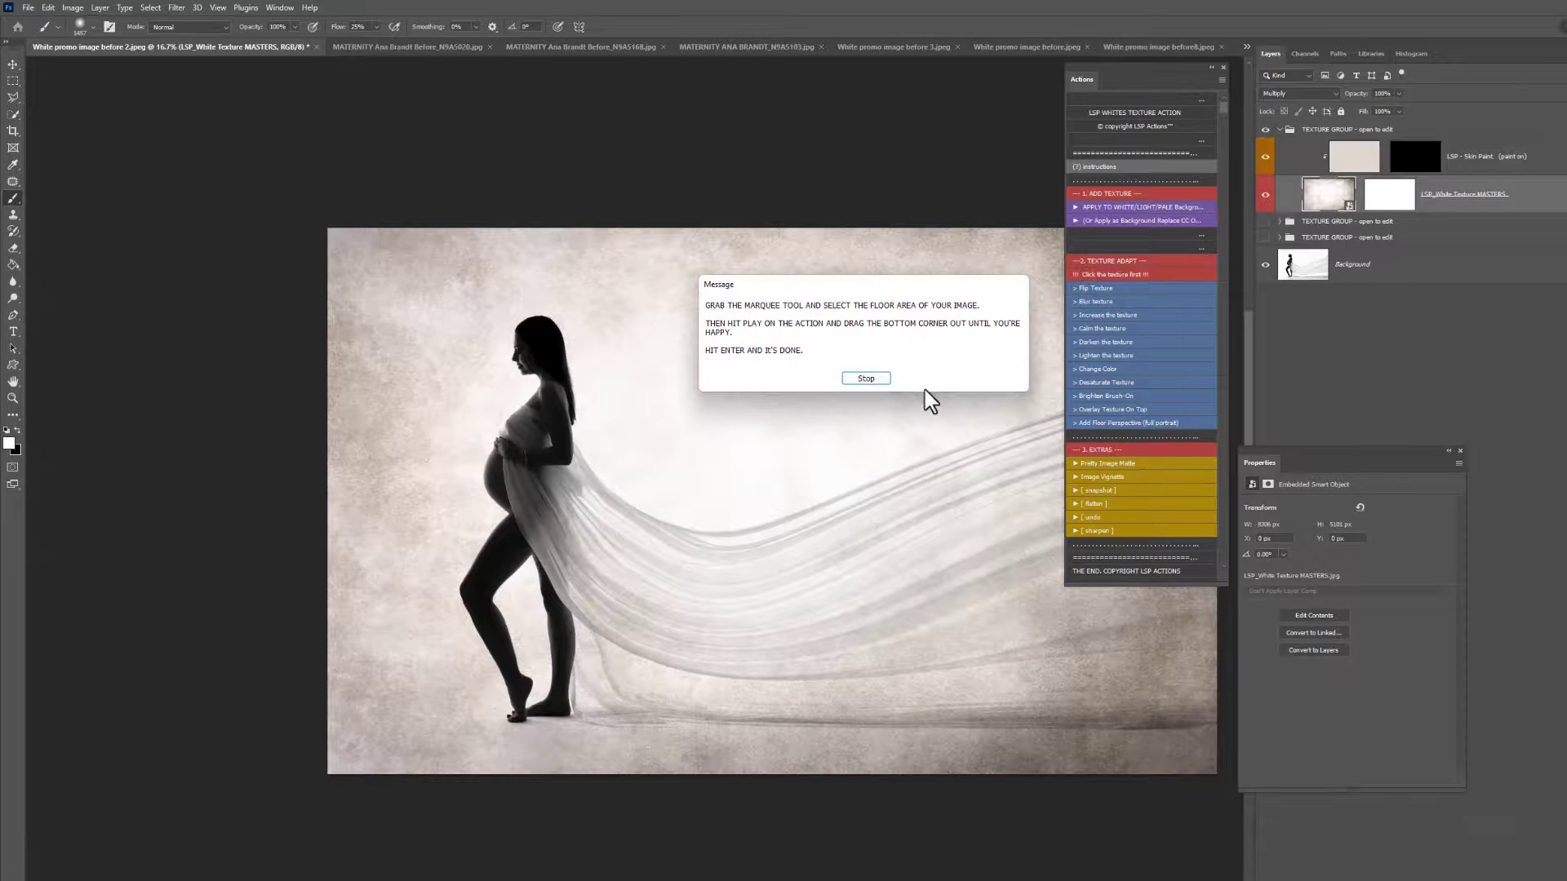
left_click(866, 377)
left_click(13, 81)
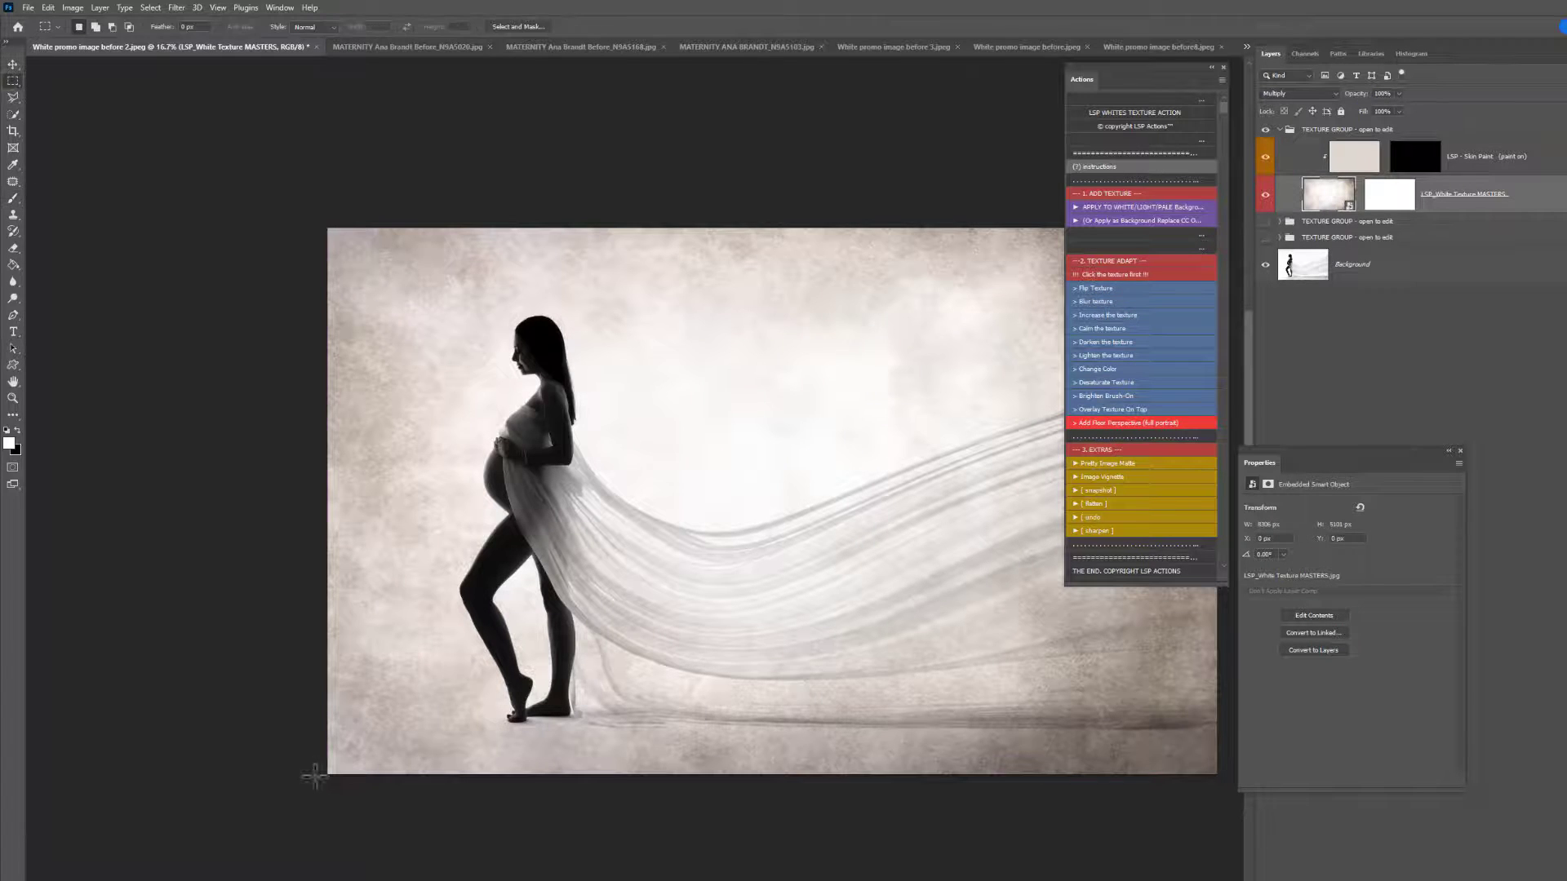
left_click_drag(314, 777, 1218, 614)
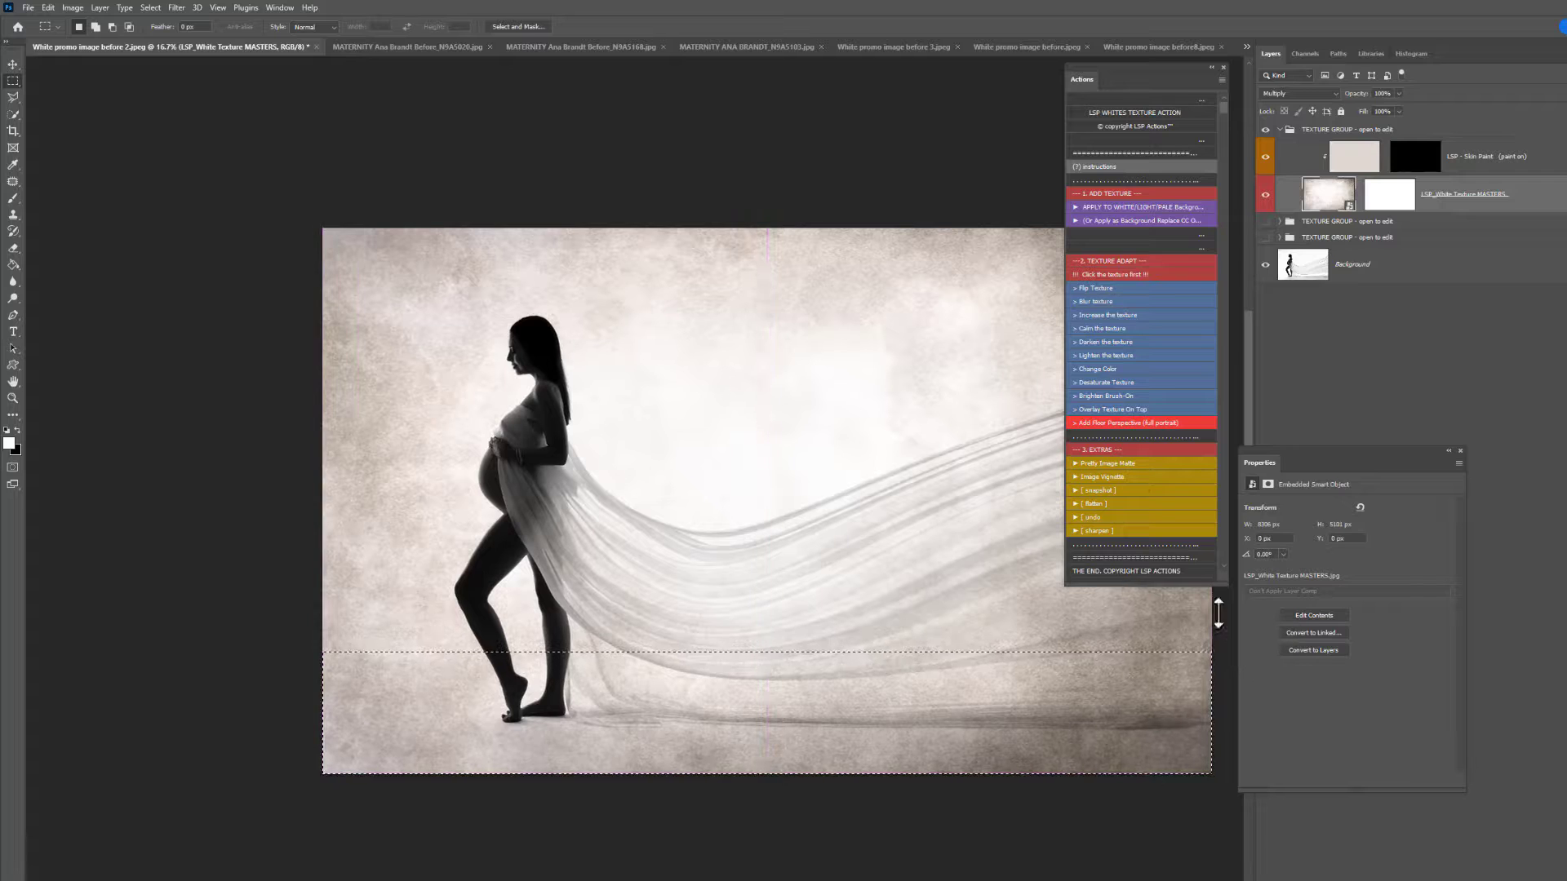
left_click(1101, 423)
left_click_drag(1212, 775, 1394, 723)
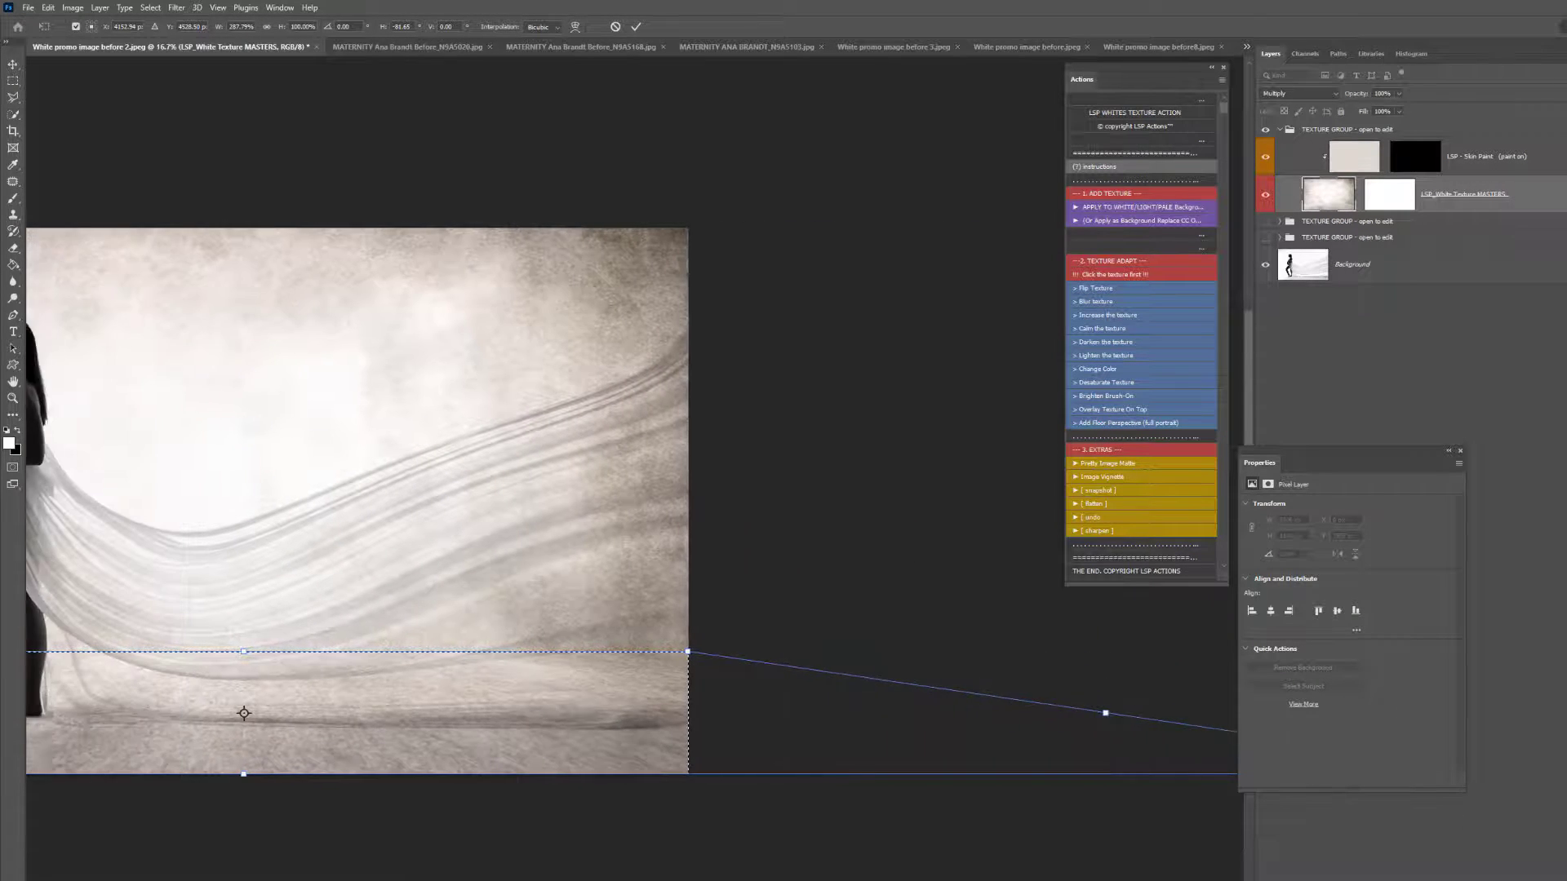
key("Return")
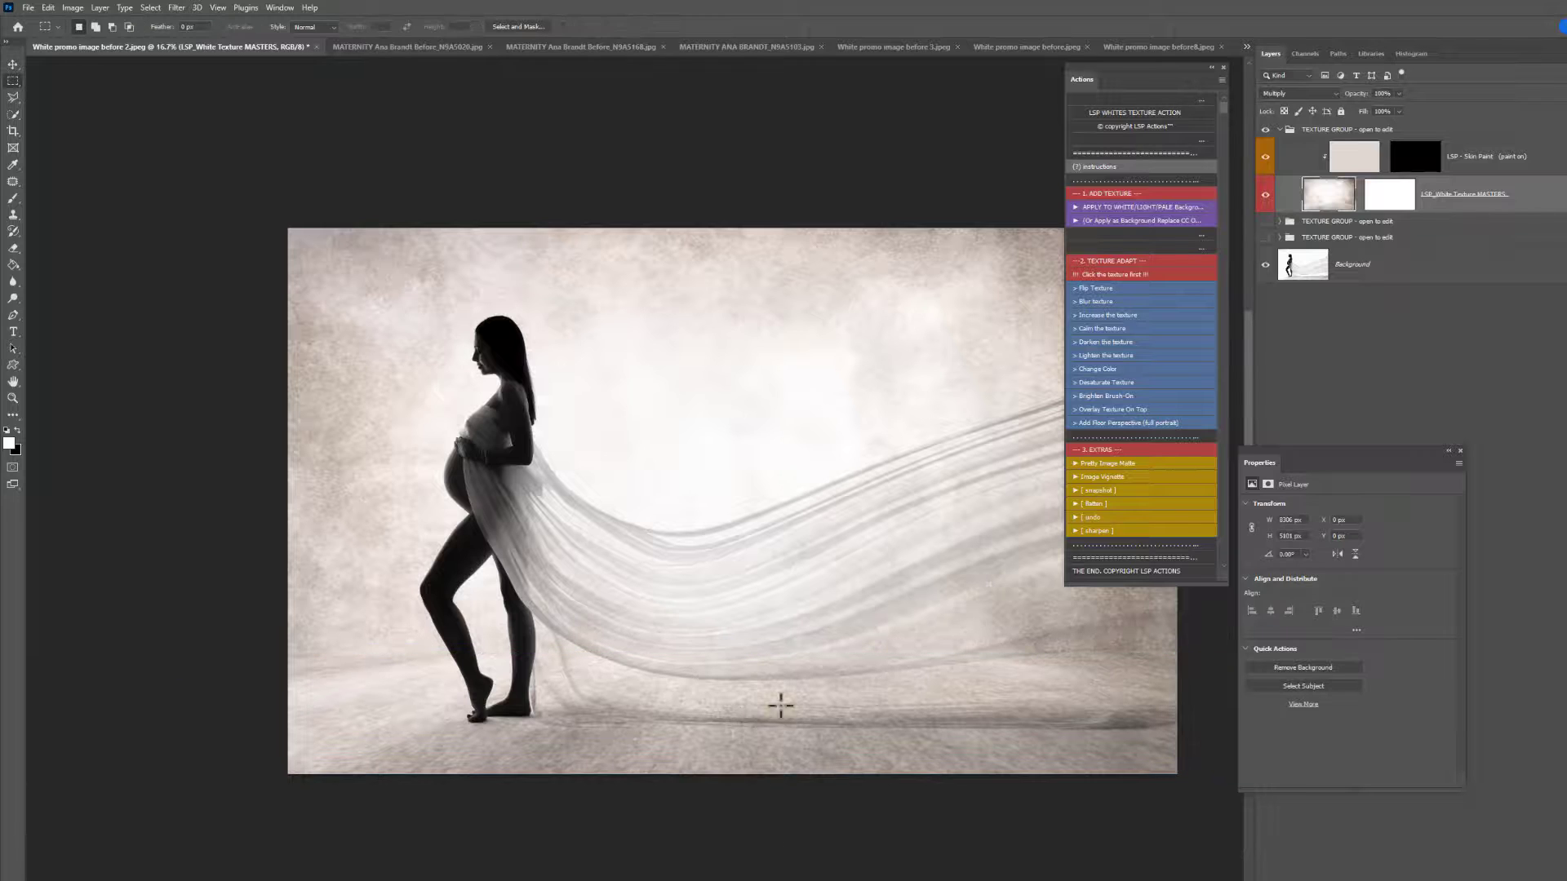
Step: Toggle the MASTERS texture group off and on to compare against the original
left_click(1279, 131)
left_click(1265, 129)
left_click(1265, 130)
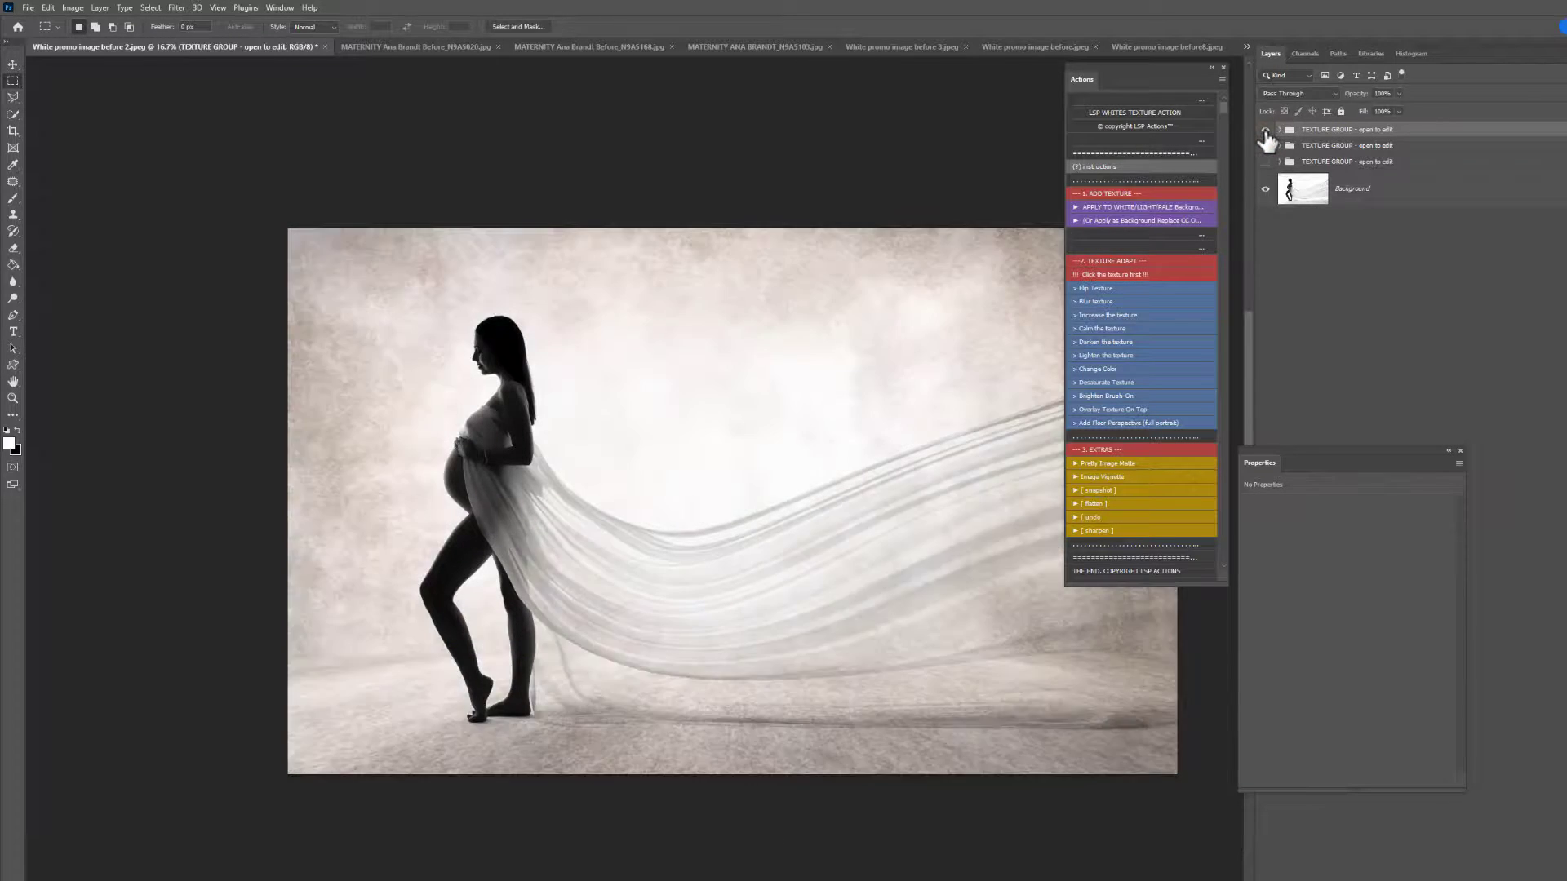
left_click(1279, 130)
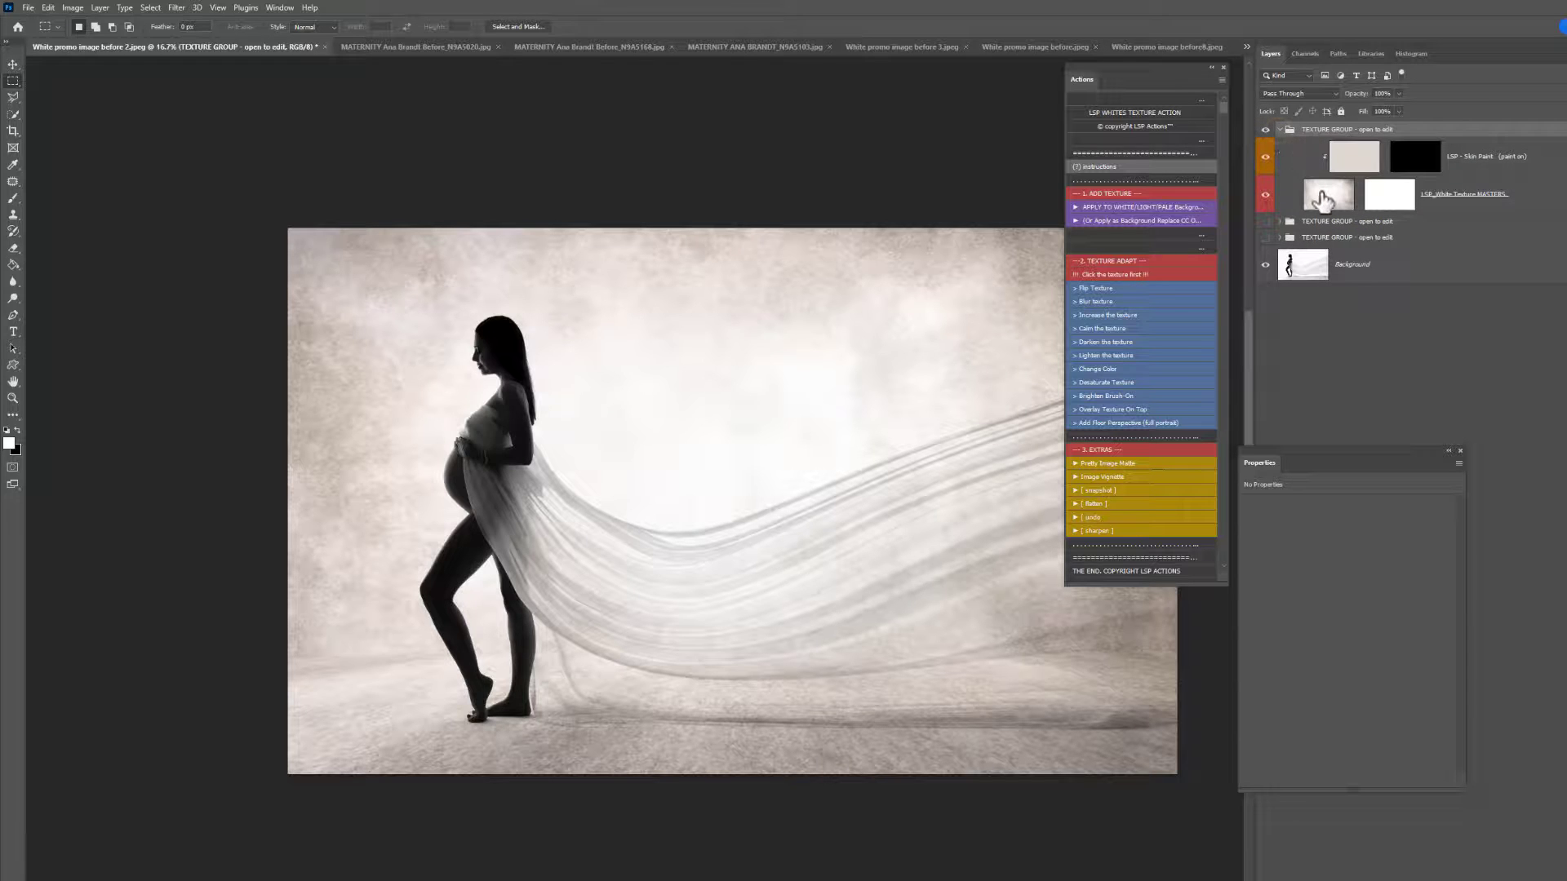
left_click(1318, 196)
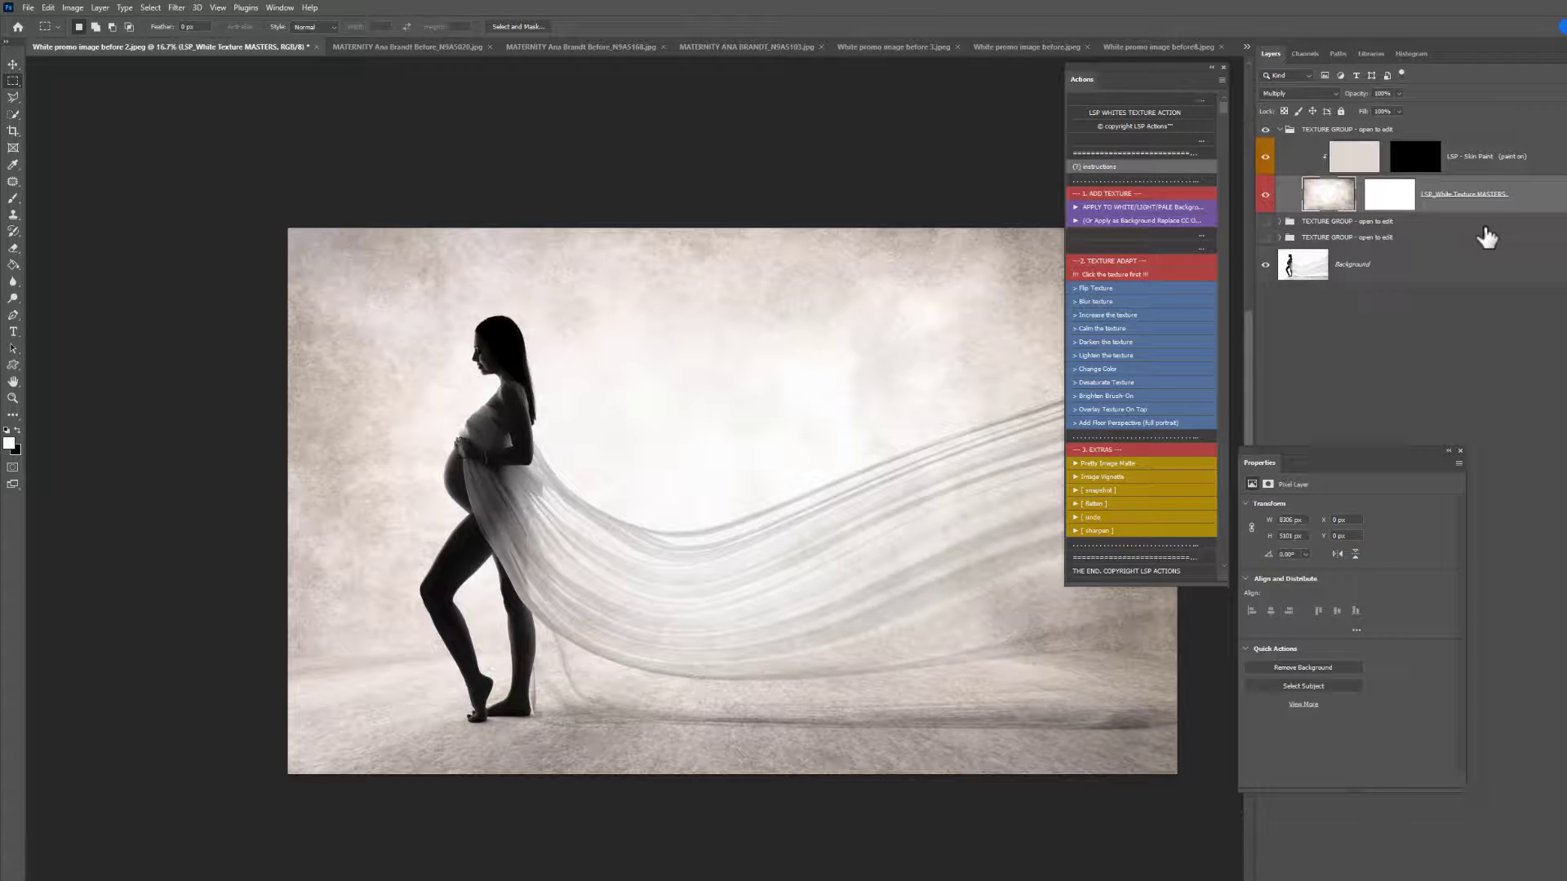
Step: Run Desaturate Texture from the Skin Paint layer, then compare the greyscale backdrop on and off
left_click(1370, 169)
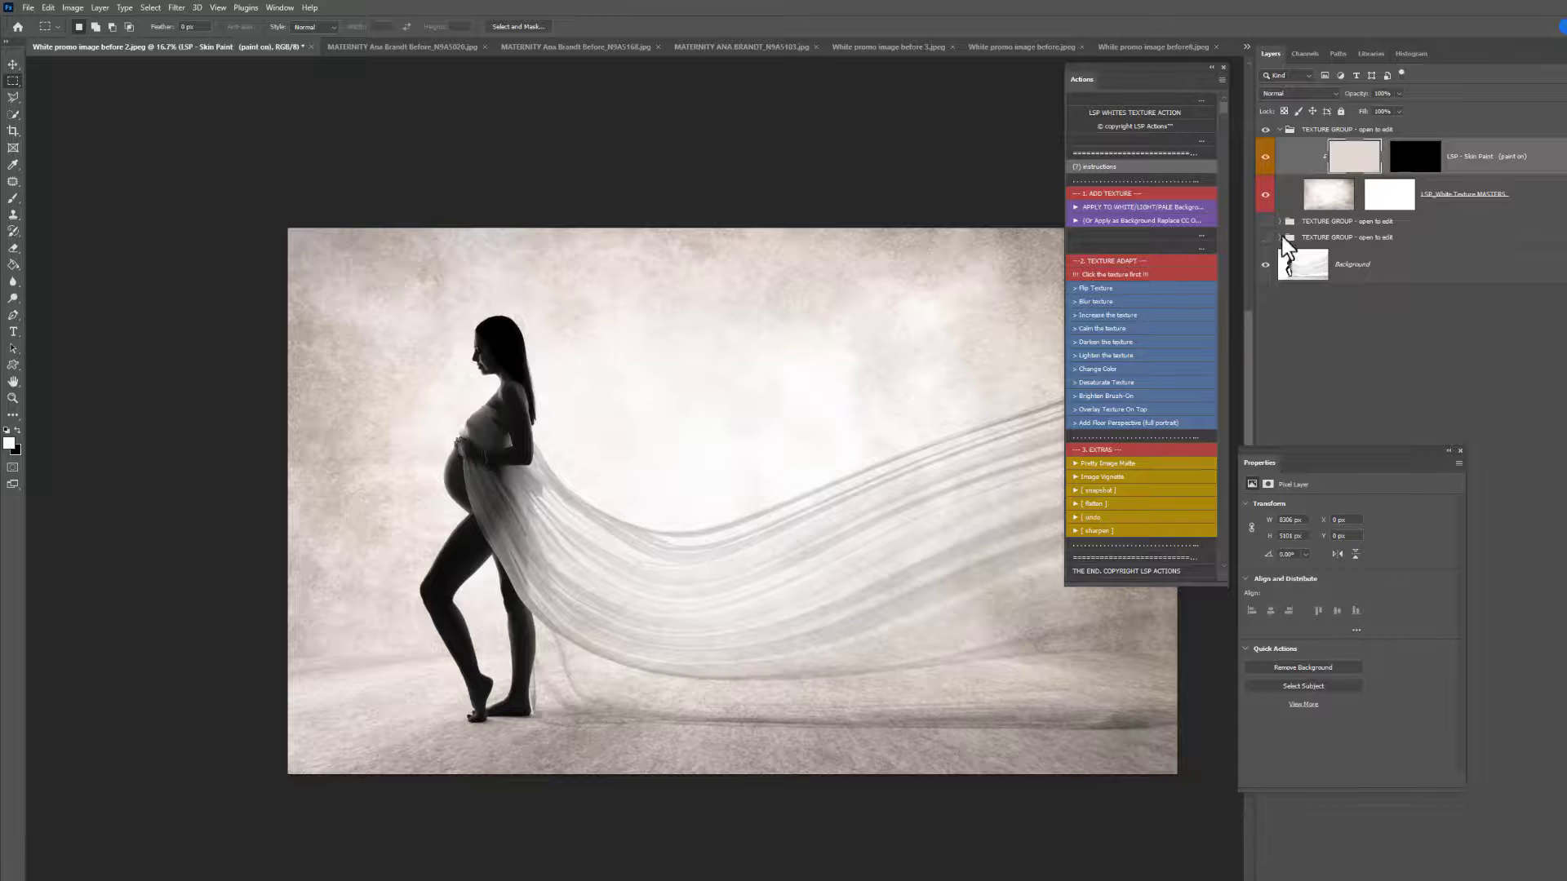
left_click(1117, 378)
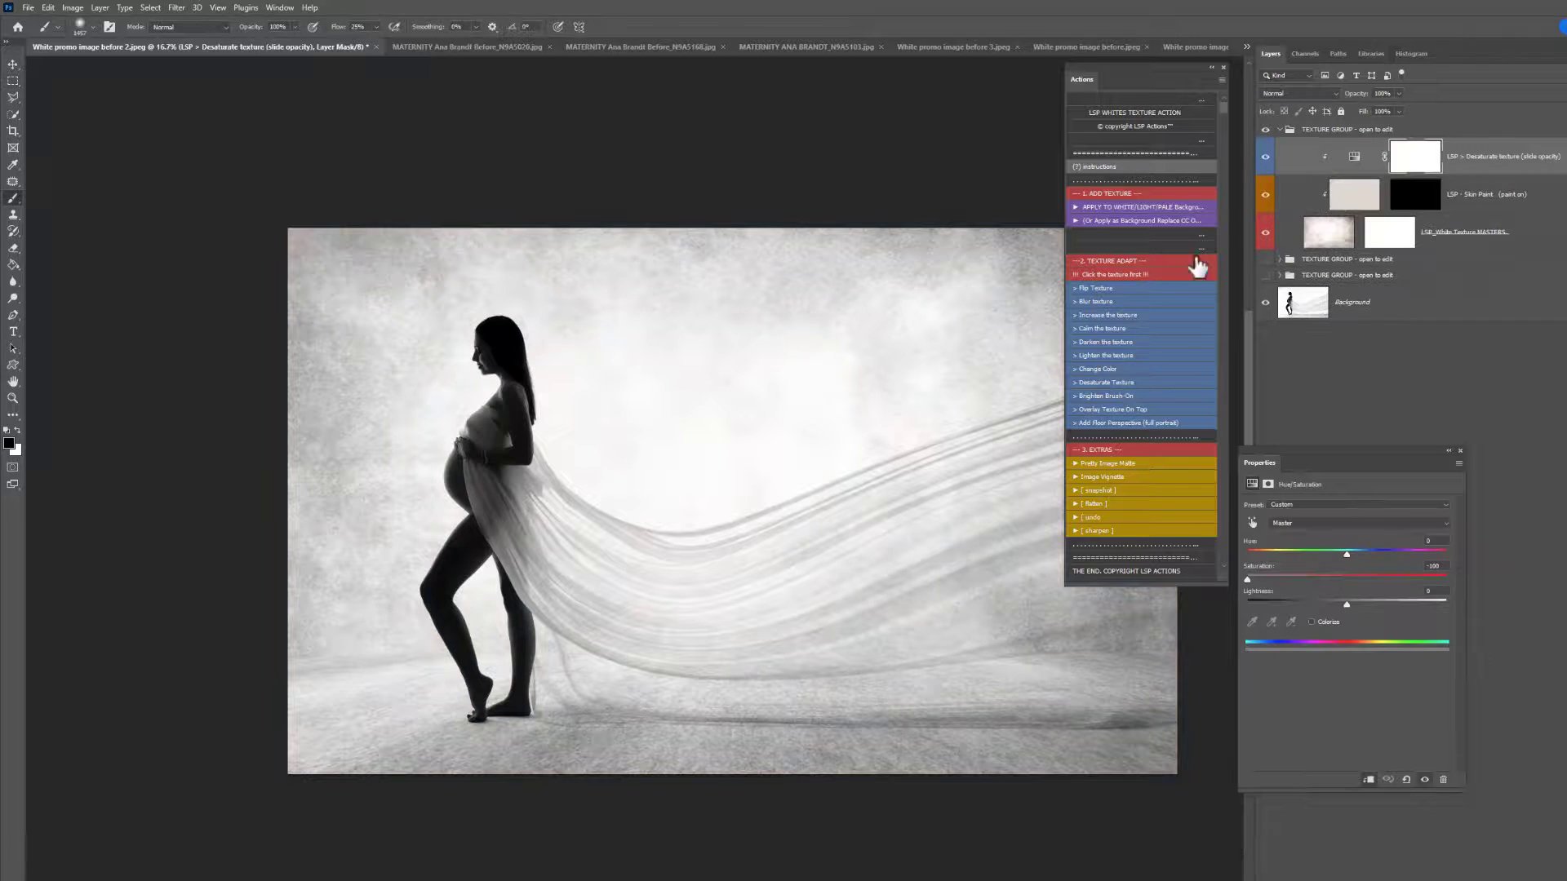
left_click(1279, 130)
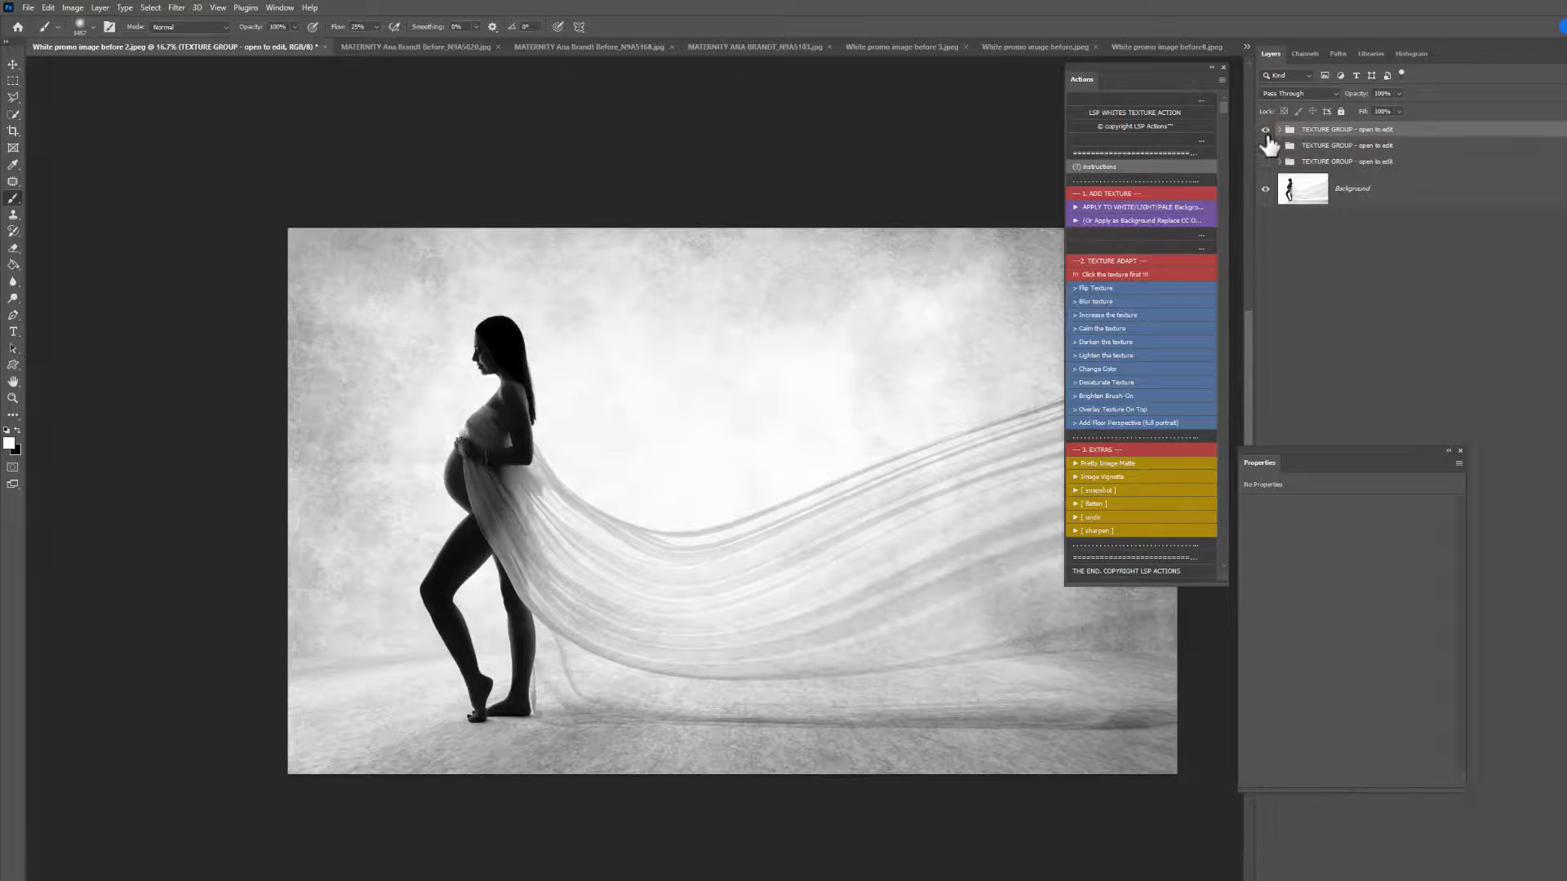
left_click(1267, 132)
left_click(1267, 132)
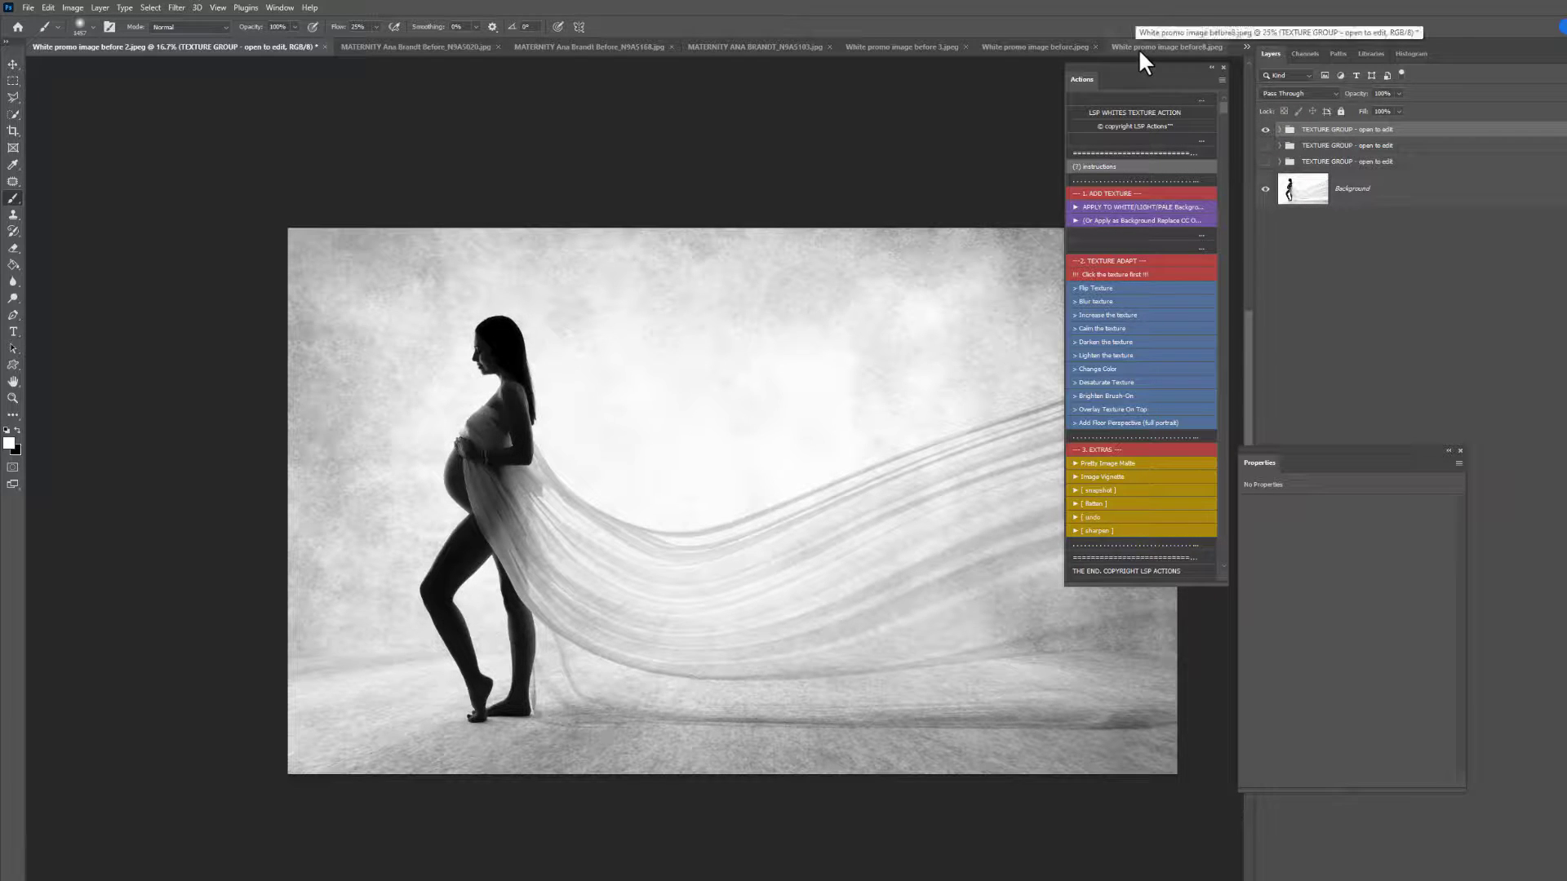
key("ctrl+shift+Tab")
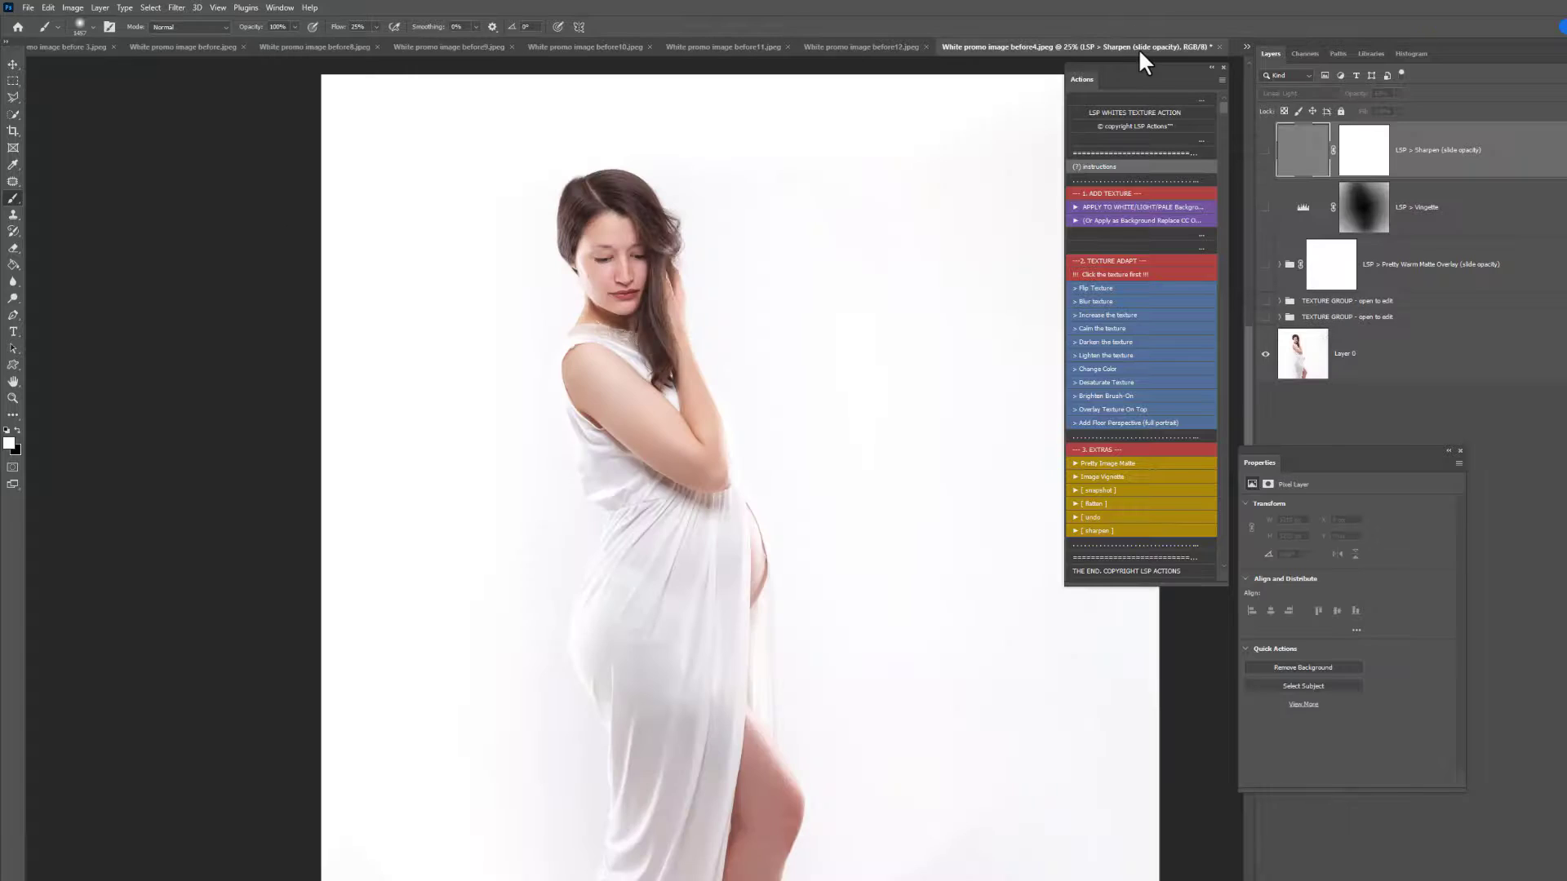
Step: Run the APPLY TO WHITE/LIGHT/PALE Background action and place 7 VEILS from LSP White Background Overlay Collection
left_click(1110, 207)
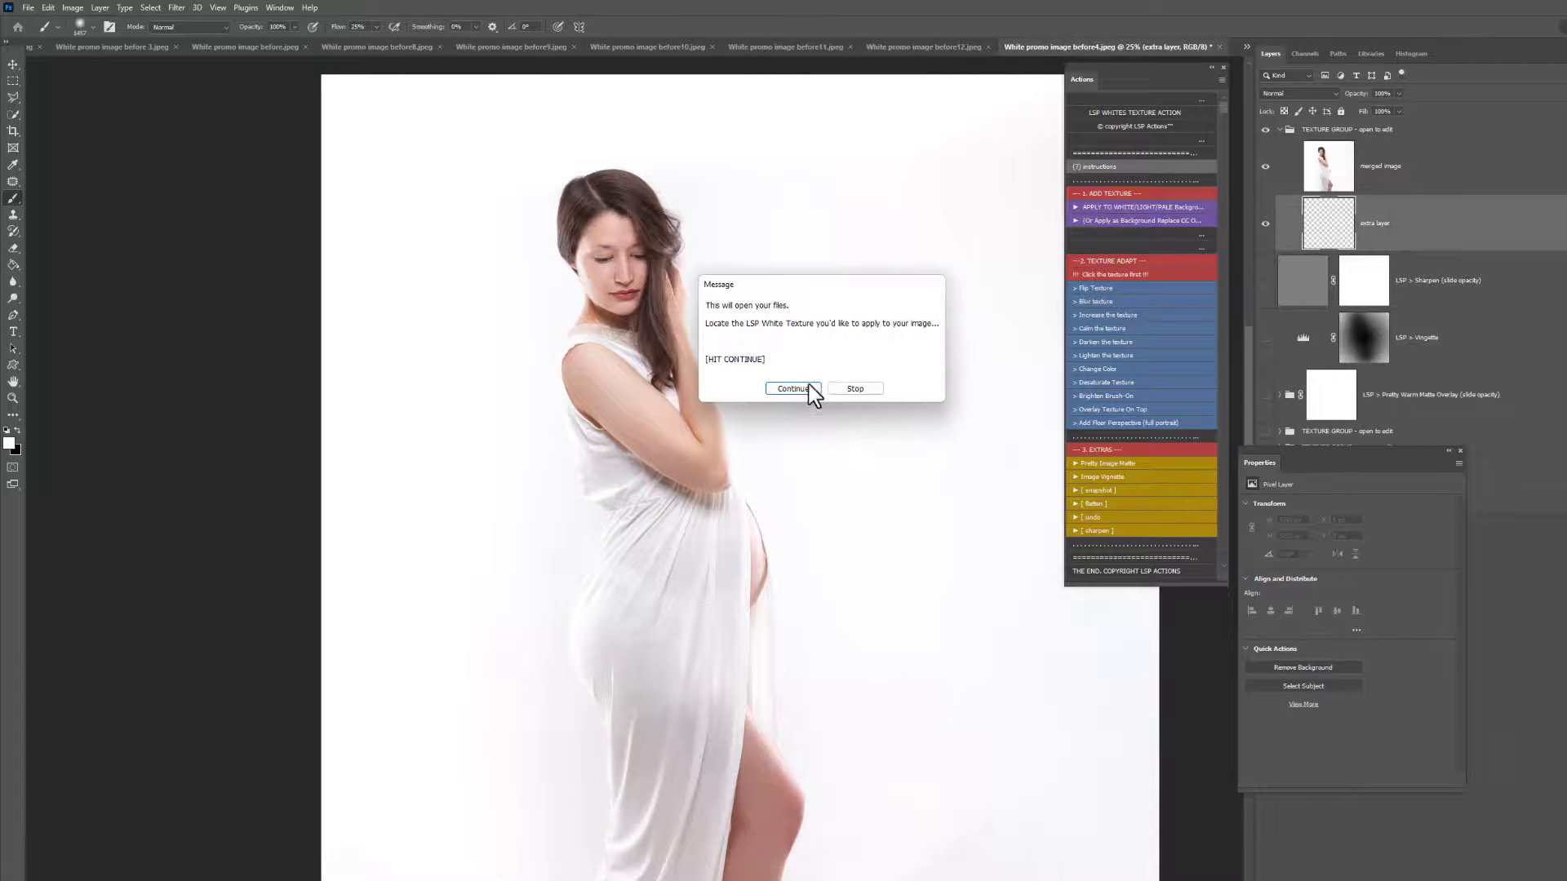
left_click(794, 389)
scroll(716, 426, "down", 3)
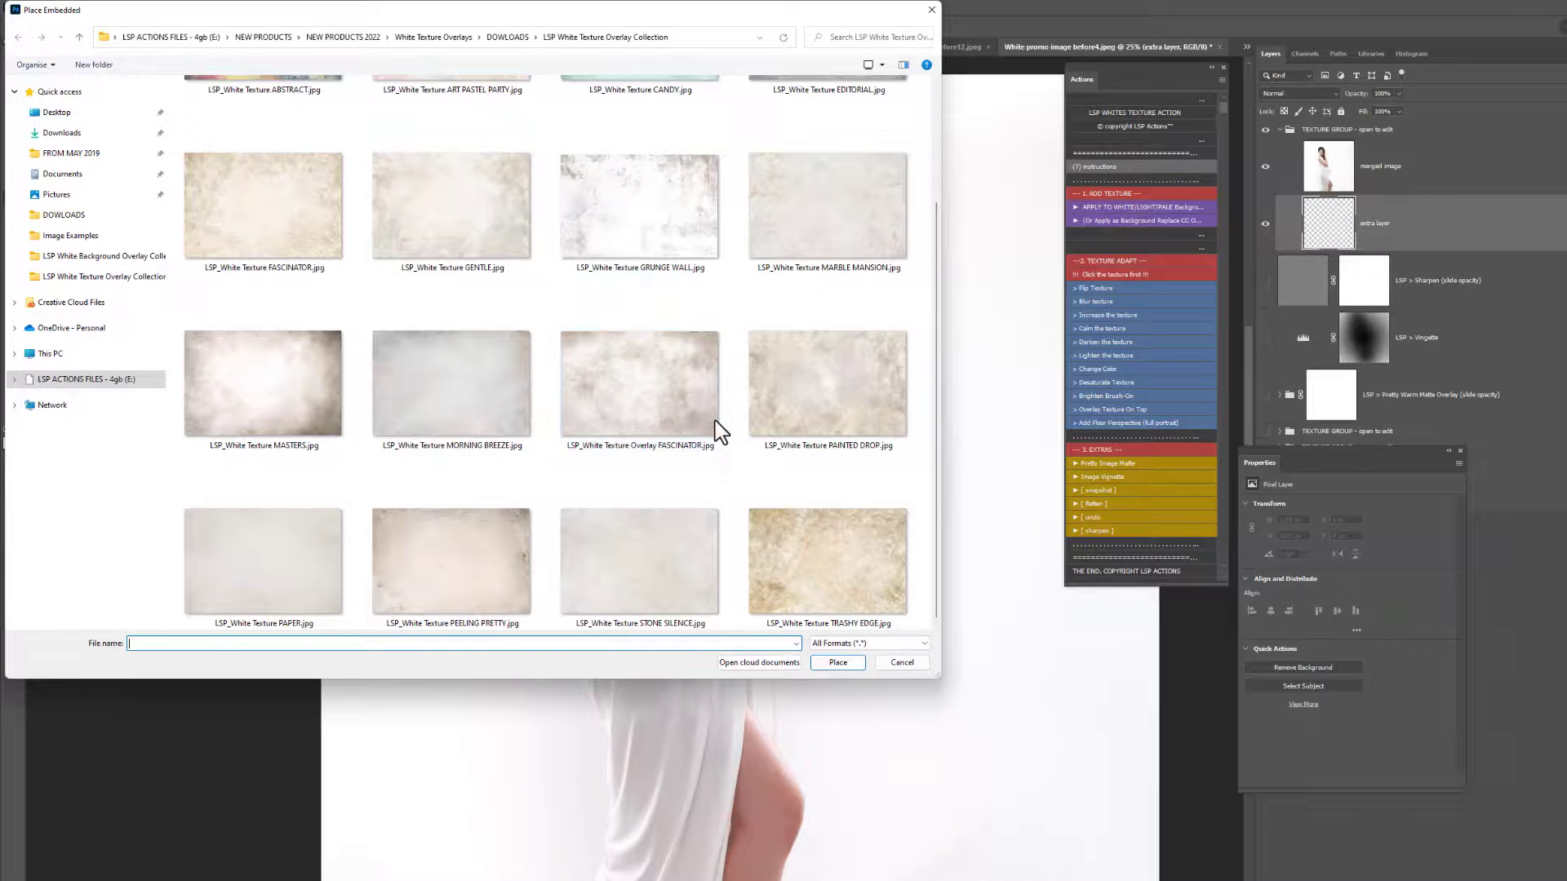
scroll(702, 400, "up", 5)
left_click(508, 38)
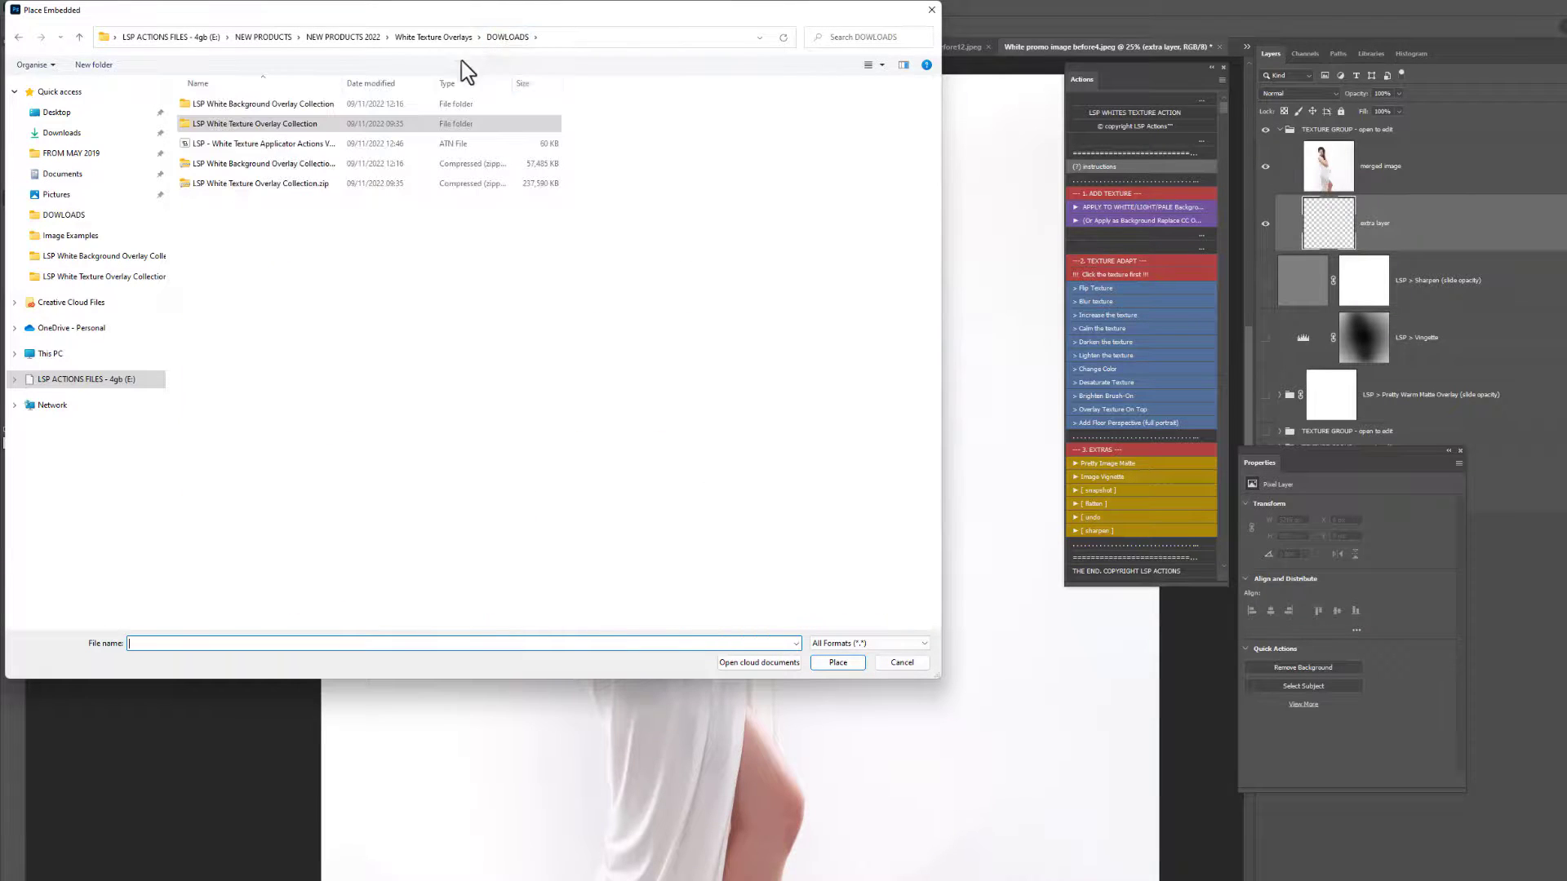
double_click(374, 106)
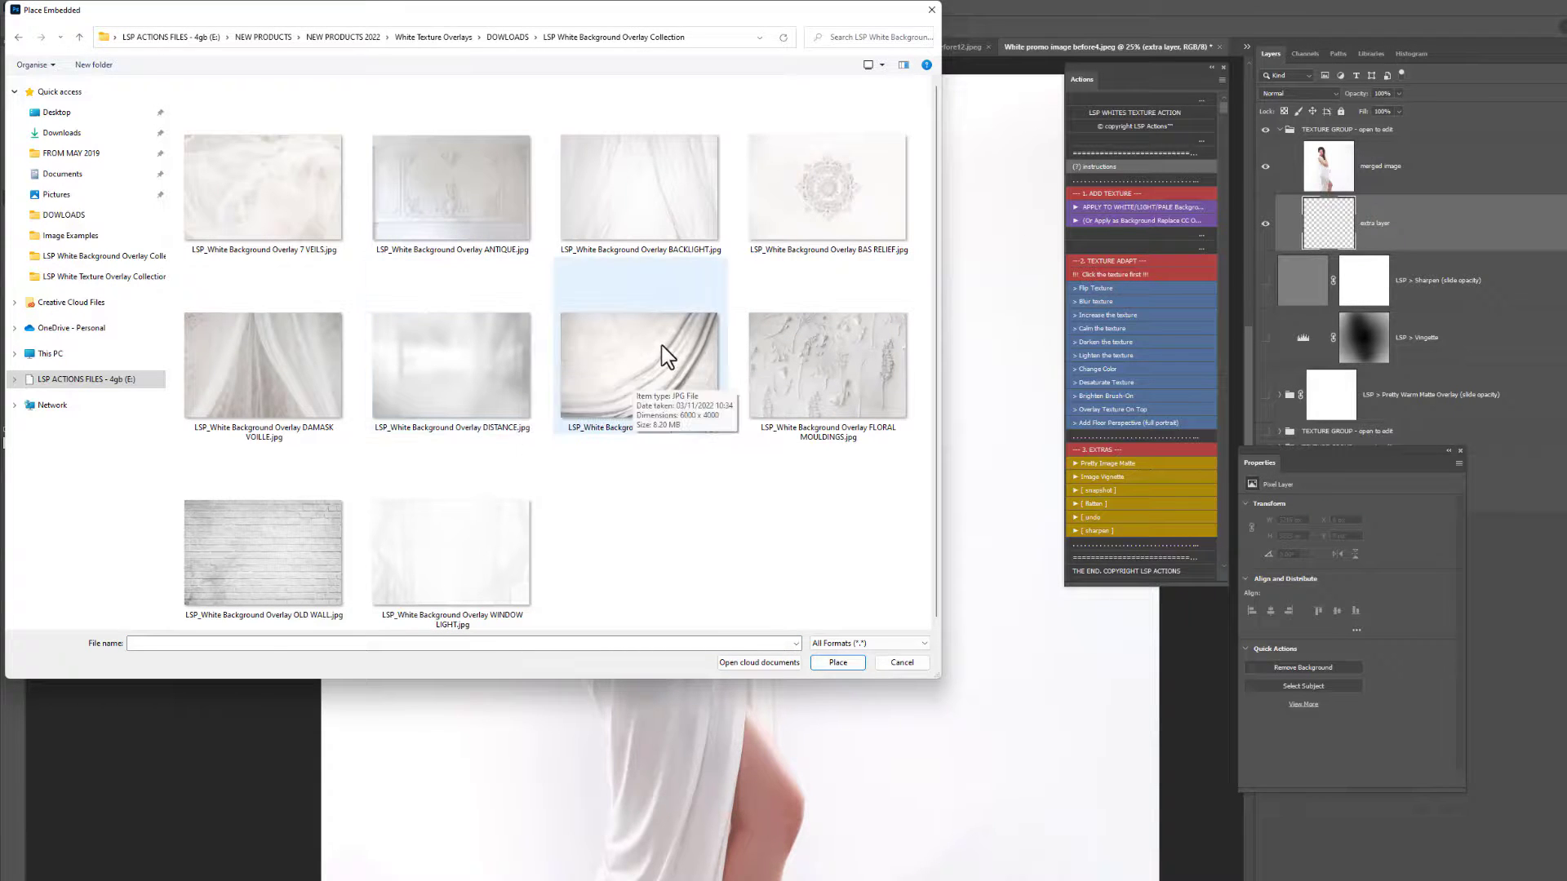
left_click(814, 391)
double_click(326, 217)
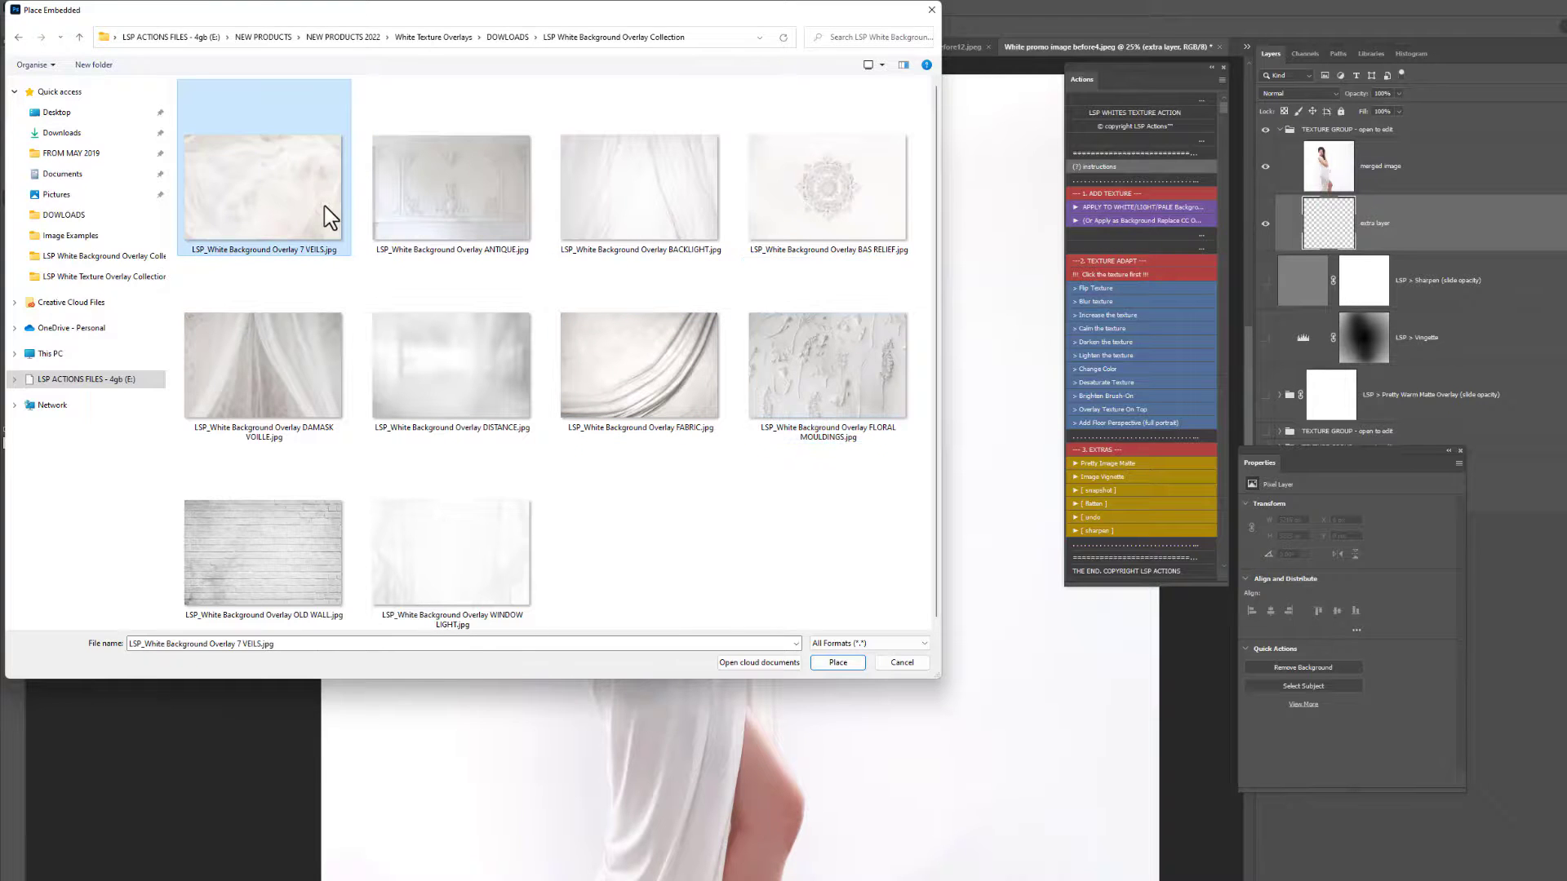
Step: Move the overlay, rotate it a quarter turn and enlarge it to about 130% to cover the canvas
left_click_drag(796, 527, 762, 390)
left_click_drag(249, 527, 724, 685)
left_click_drag(876, 451, 1182, 597)
left_click_drag(1025, 573, 938, 679)
right_click(808, 557)
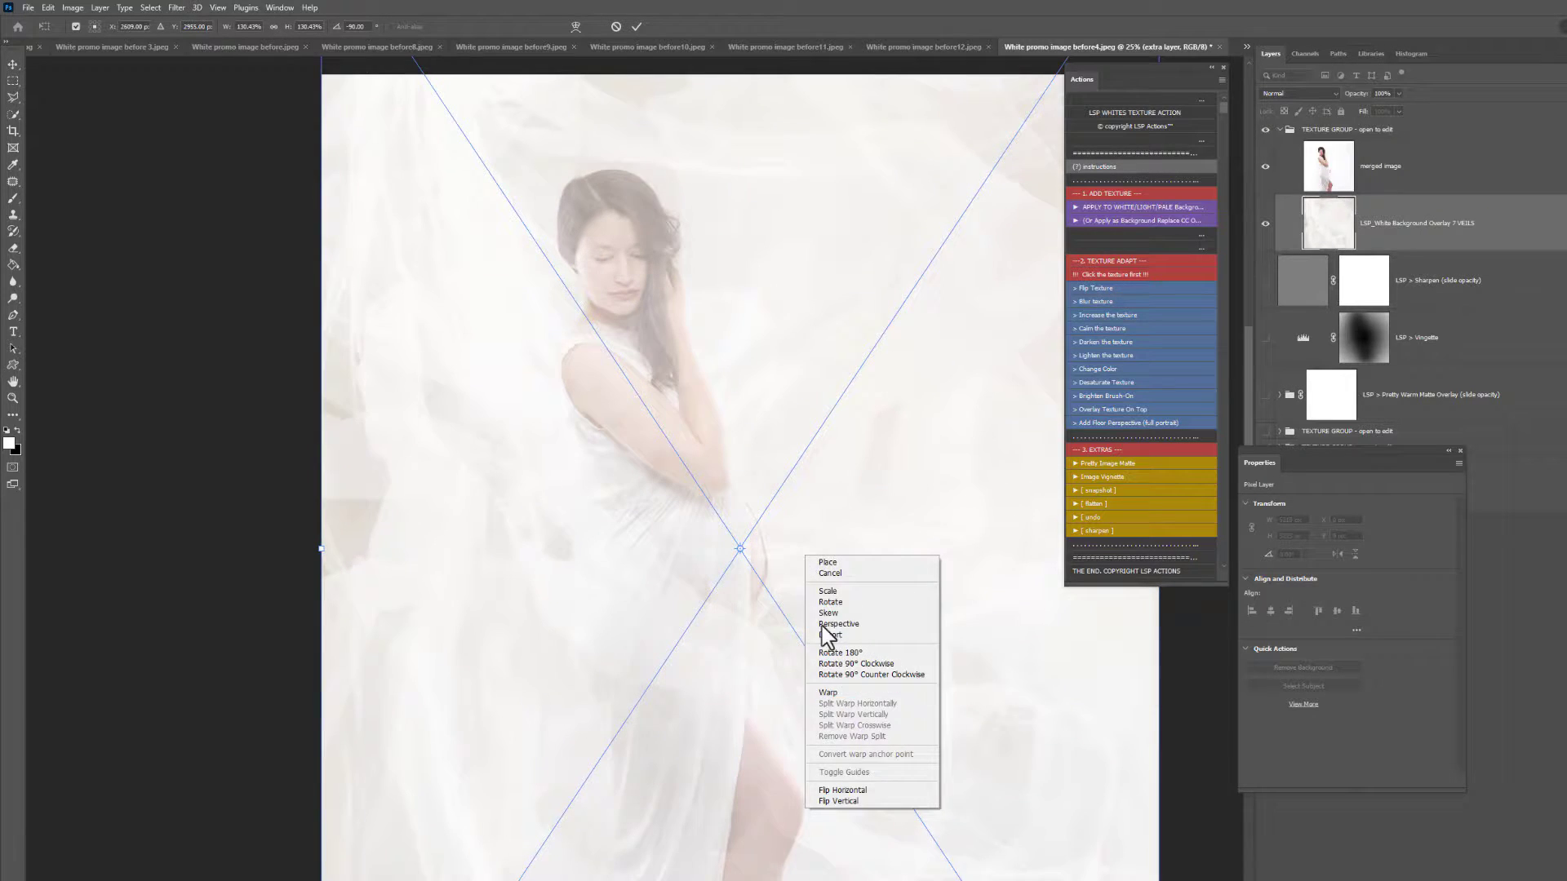
Step: Flip the veils overlay vertically, commit the transform and dismiss the skin paint message
left_click(872, 800)
key("Return")
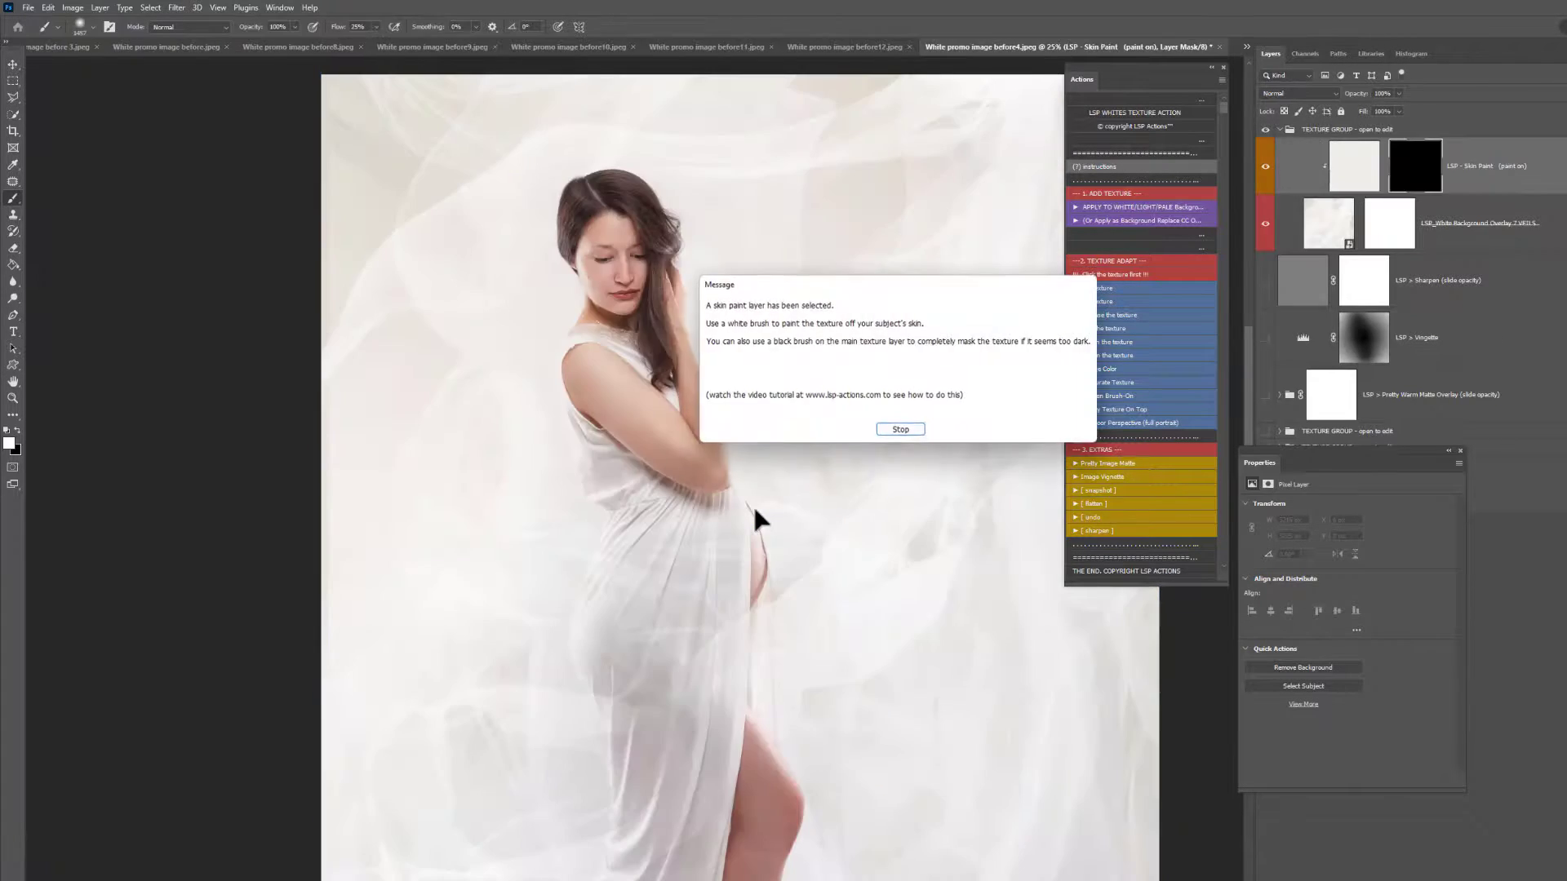
left_click(898, 427)
Step: With a soft white brush, paint the texture off the woman's arm and belly on the Skin Paint mask
right_click(511, 346)
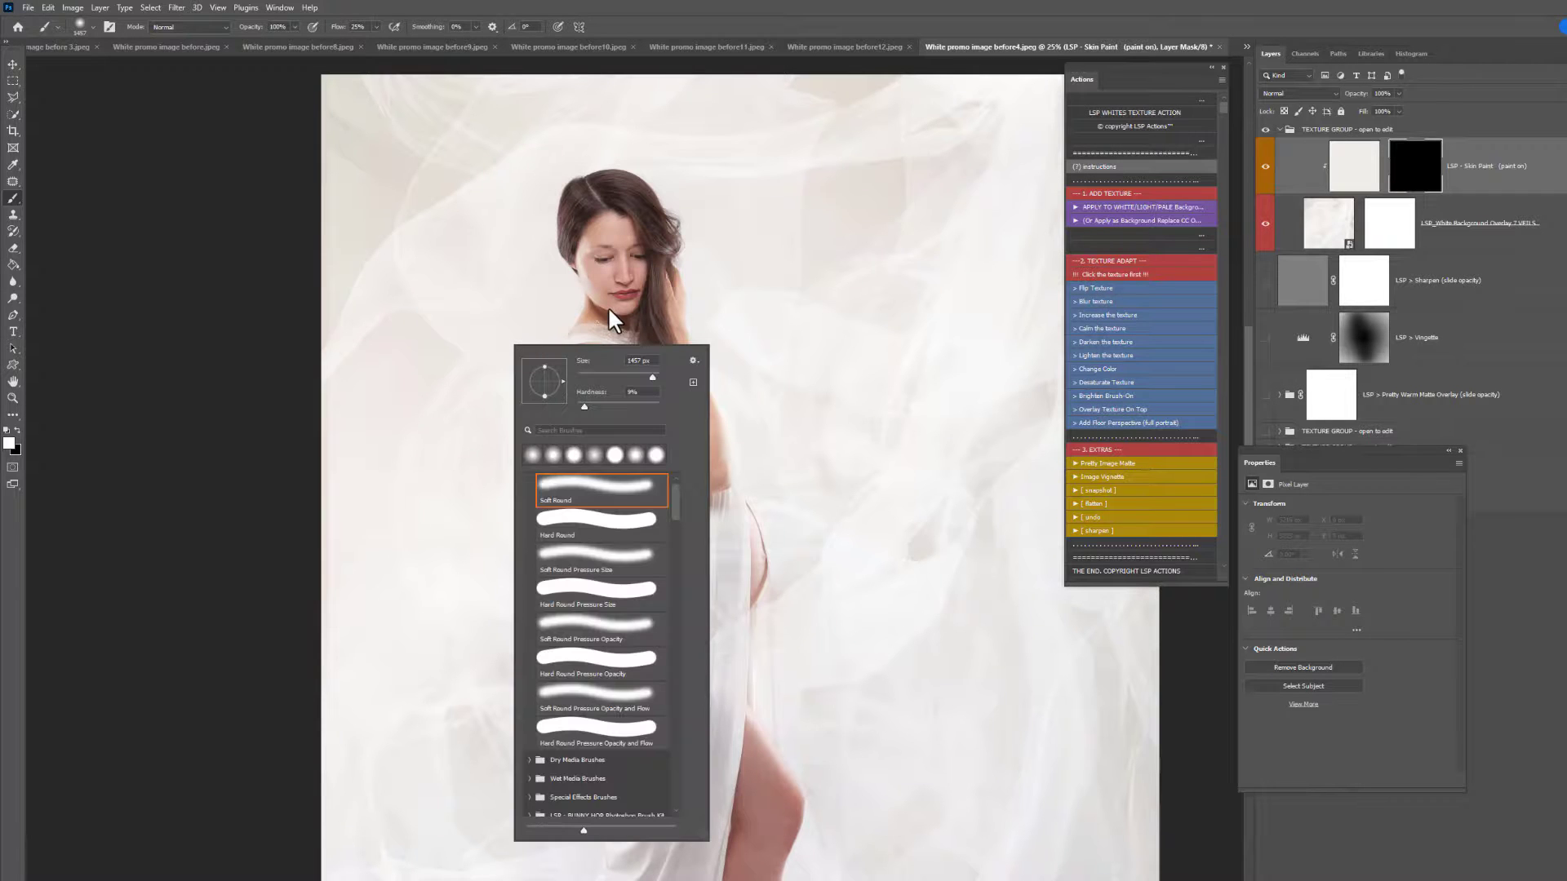
key("Return")
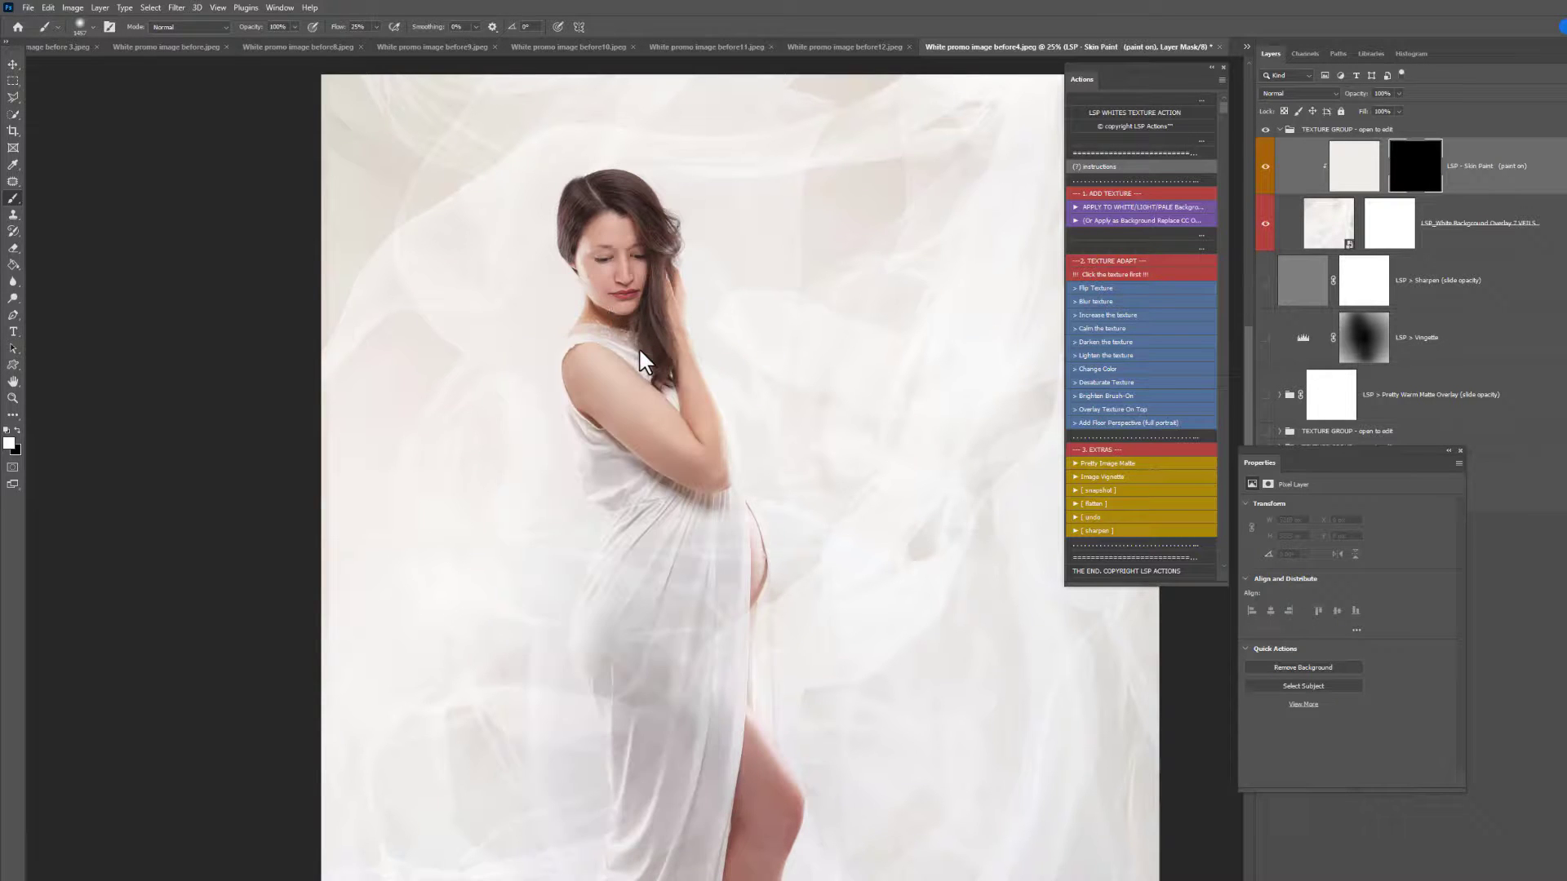
right_click(640, 352)
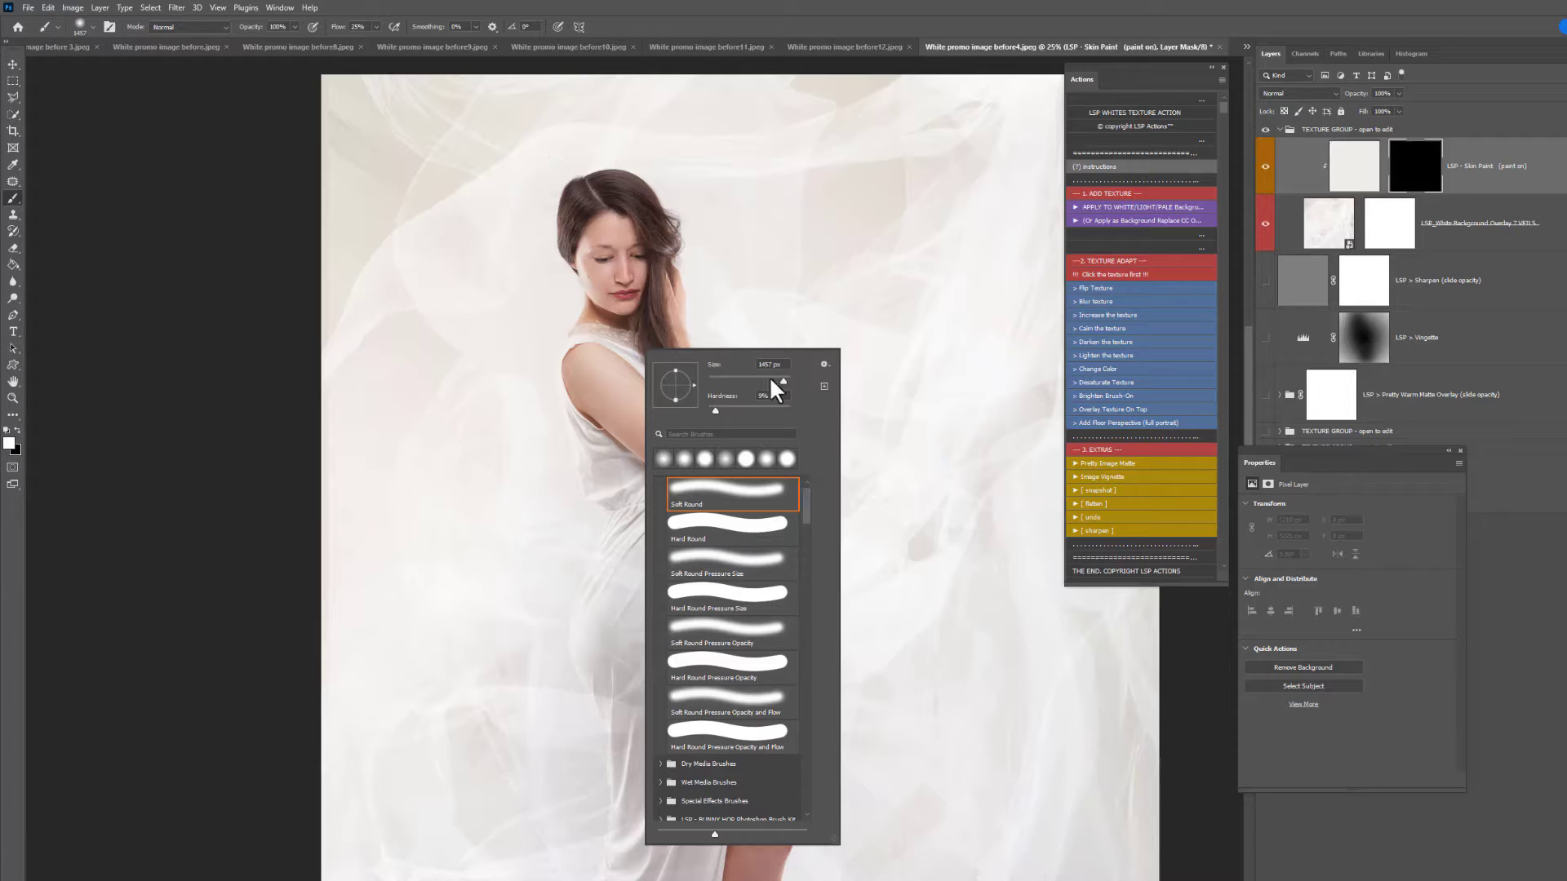
key("Return")
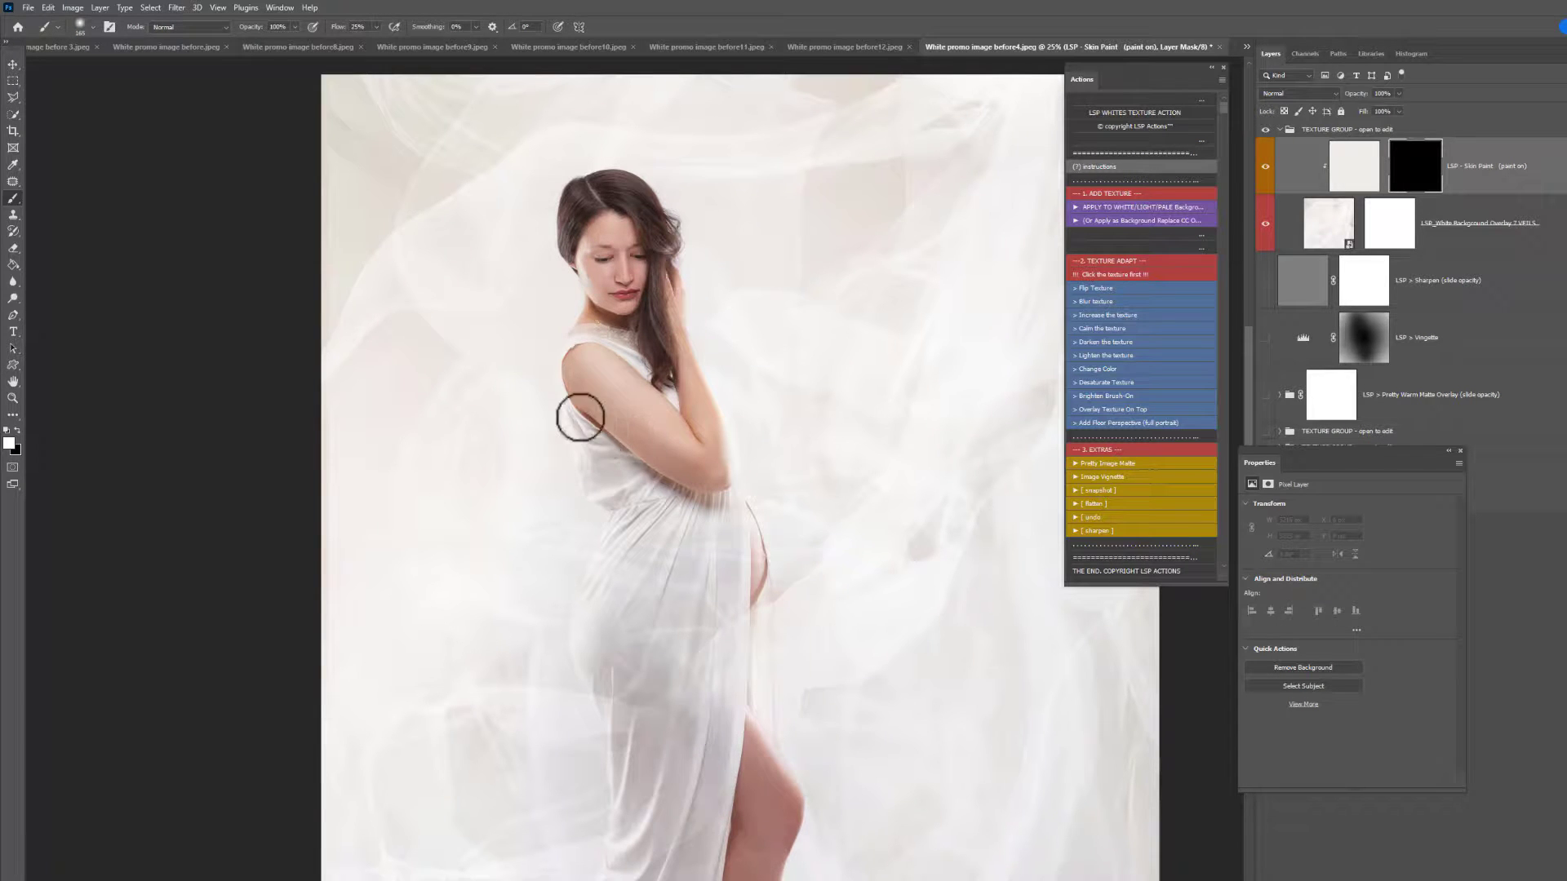
mouse_move(572, 391)
left_mouse_down()
mouse_move(594, 431)
mouse_move(752, 575)
mouse_move(748, 520)
mouse_move(727, 706)
mouse_move(776, 777)
mouse_move(774, 750)
mouse_move(758, 839)
mouse_move(744, 693)
mouse_move(781, 764)
mouse_move(711, 692)
left_mouse_up()
Step: Select the original photo layer, Layer 0, in the layer list
scroll(773, 756, "down", 1)
left_click_drag(1339, 452, 1340, 569)
left_click(1320, 502)
left_click(14, 116)
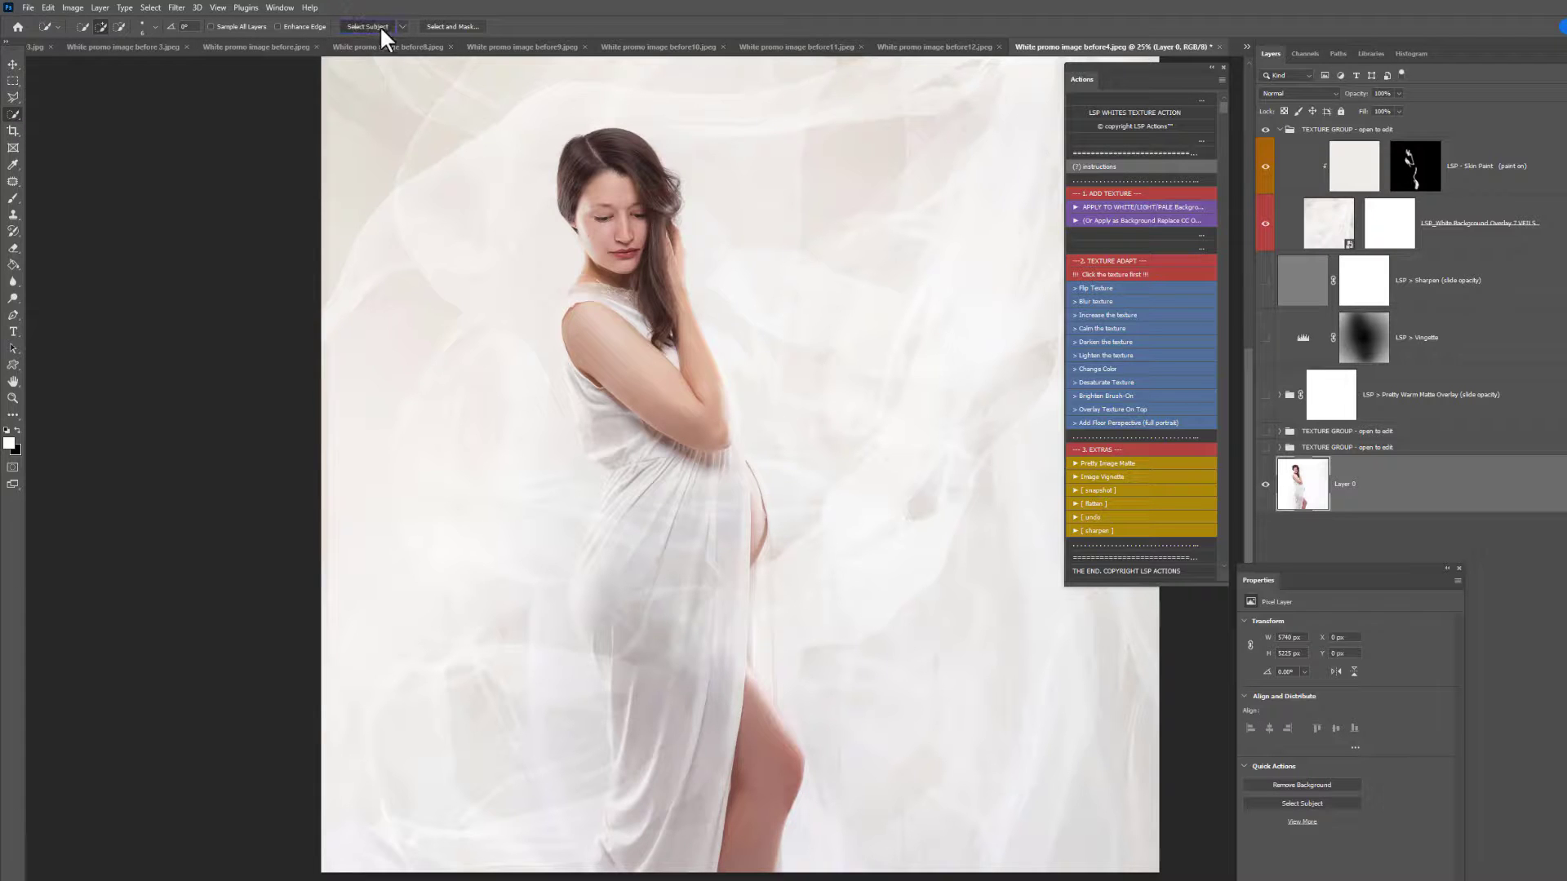
Step: Select the woman with Select > Subject, target the Skin Paint mask and set a 417 px brush
left_click(151, 8)
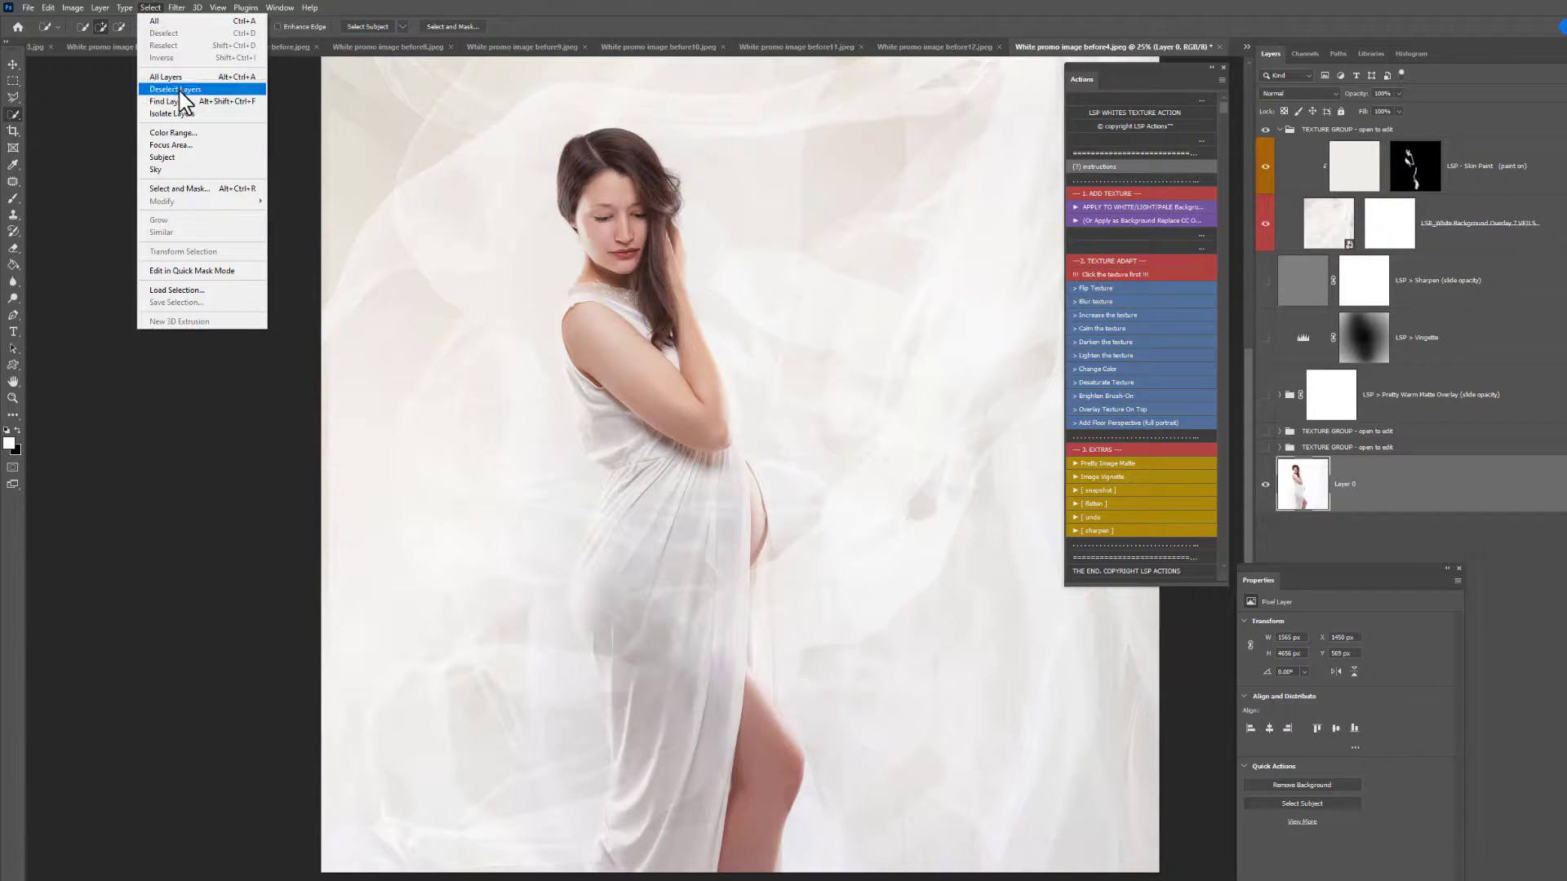
left_click(148, 9)
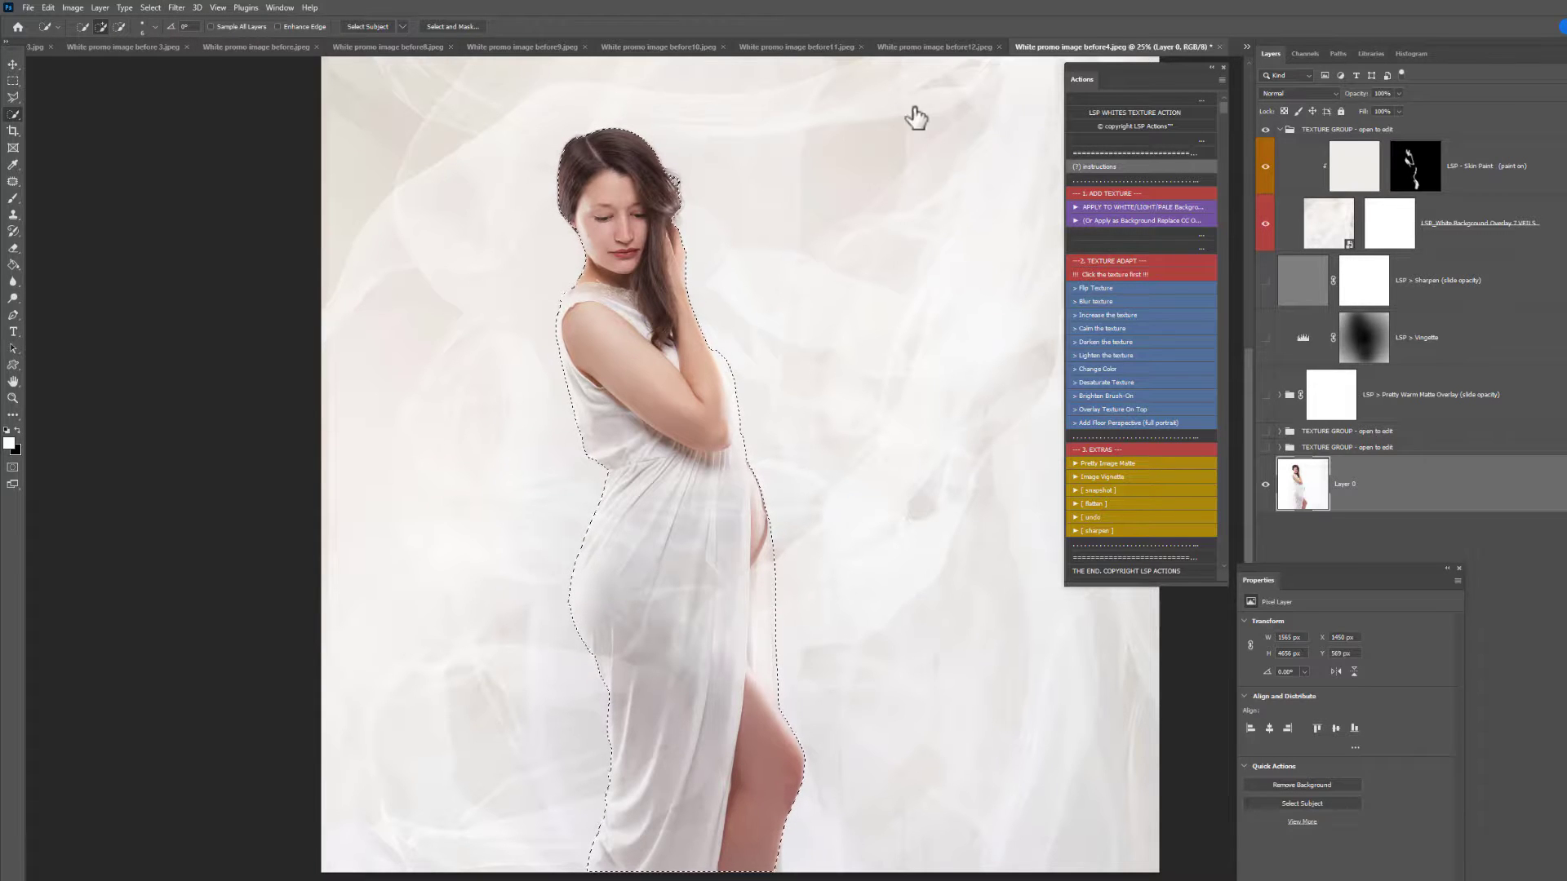
left_click(1413, 184)
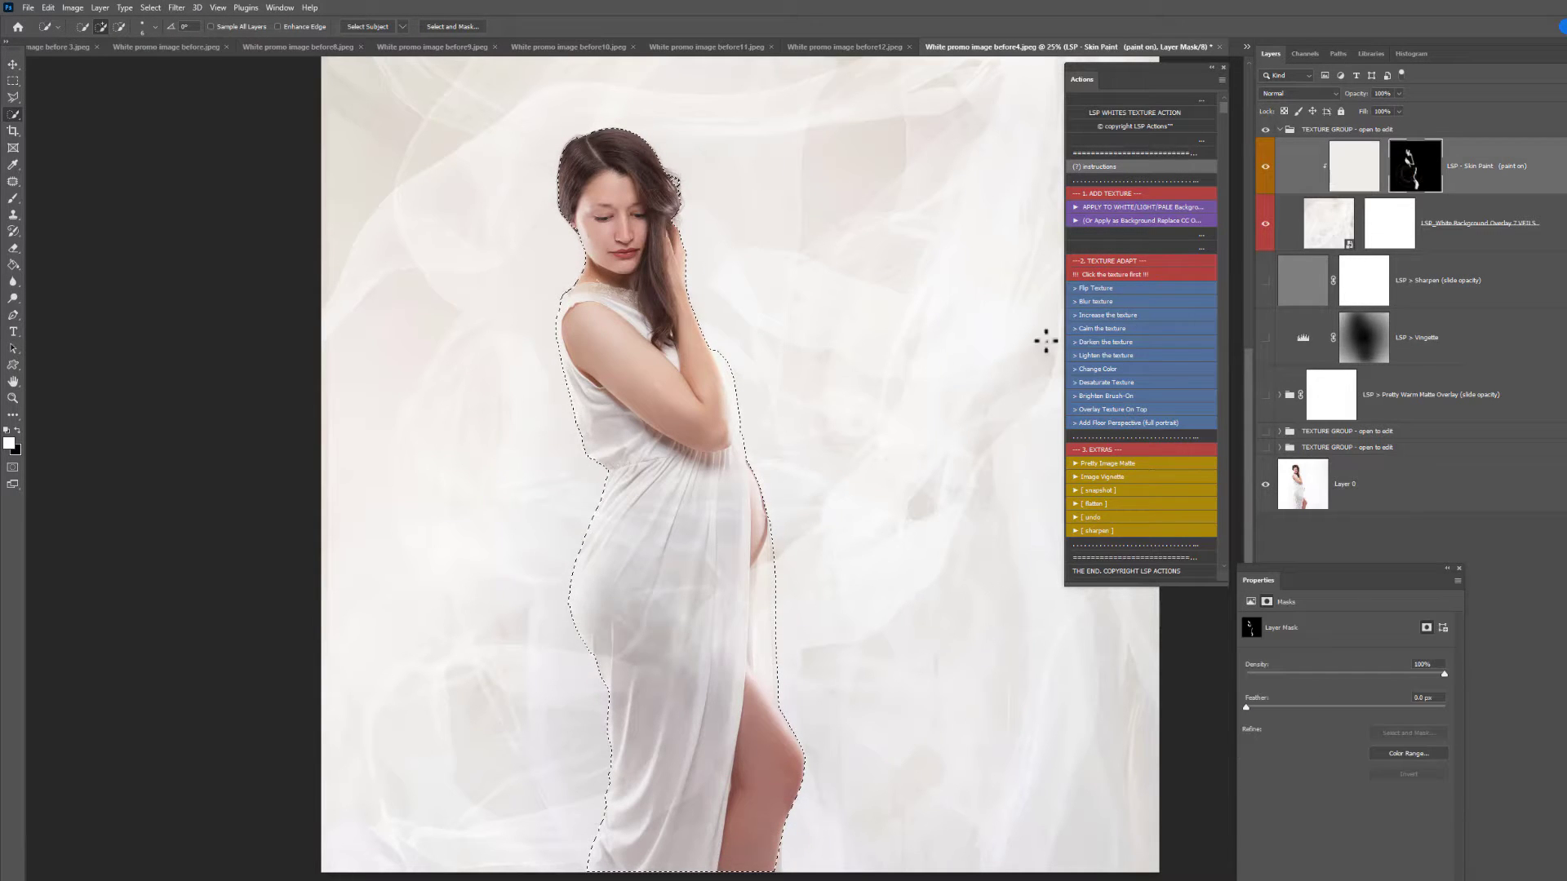
key("b")
right_click(698, 502)
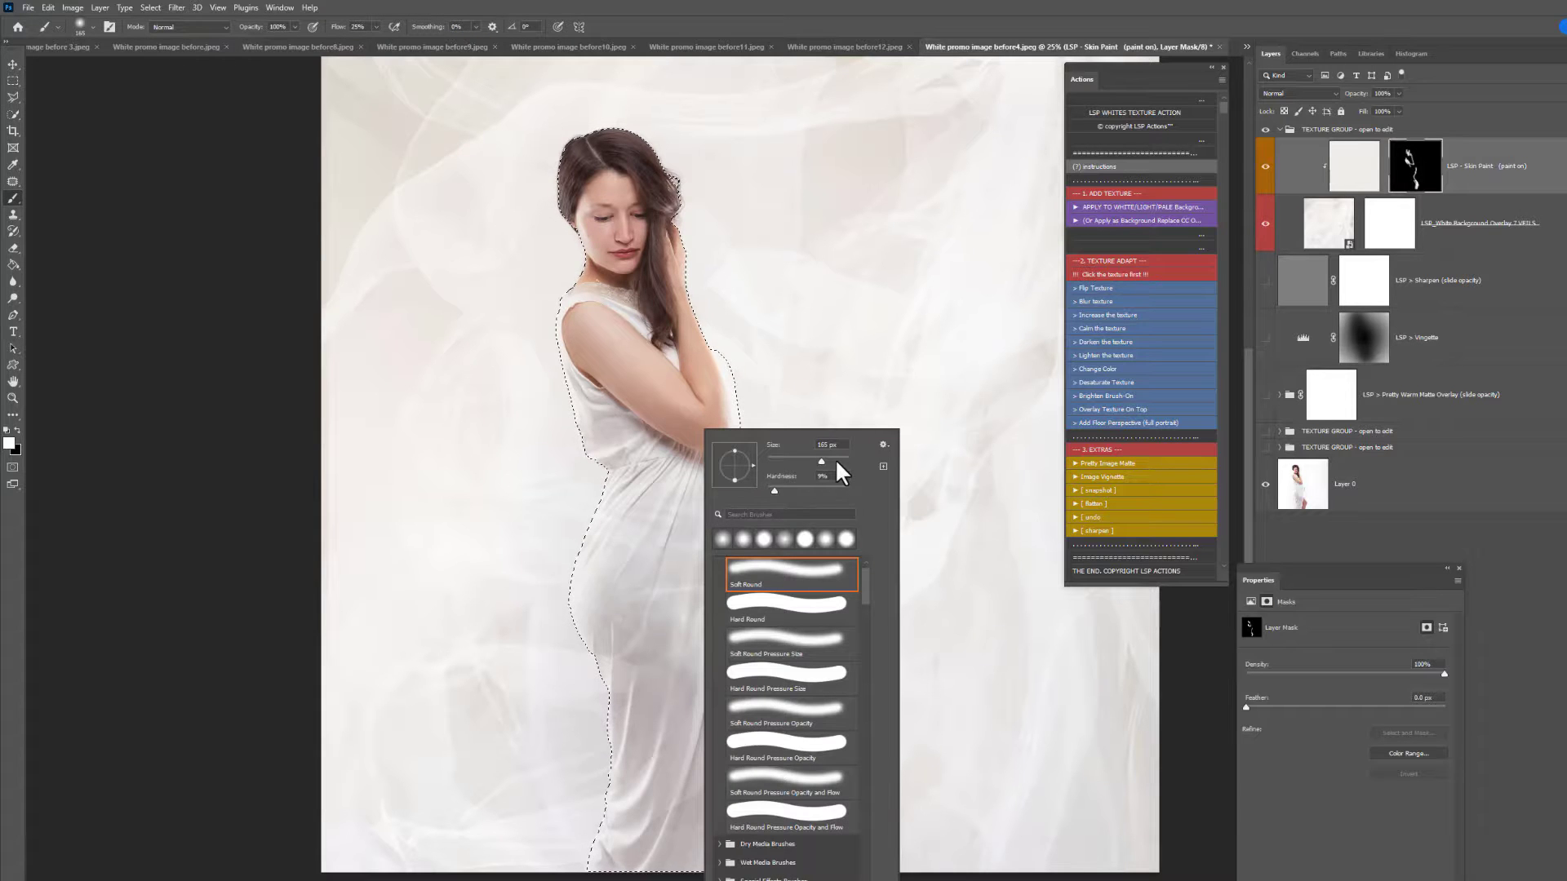
left_click_drag(839, 465, 848, 463)
key("Return")
Step: Paint white over her whole selected figure on the mask, deselect and zoom out
mouse_move(627, 646)
left_mouse_down()
mouse_move(689, 532)
mouse_move(675, 762)
mouse_move(642, 826)
left_mouse_up()
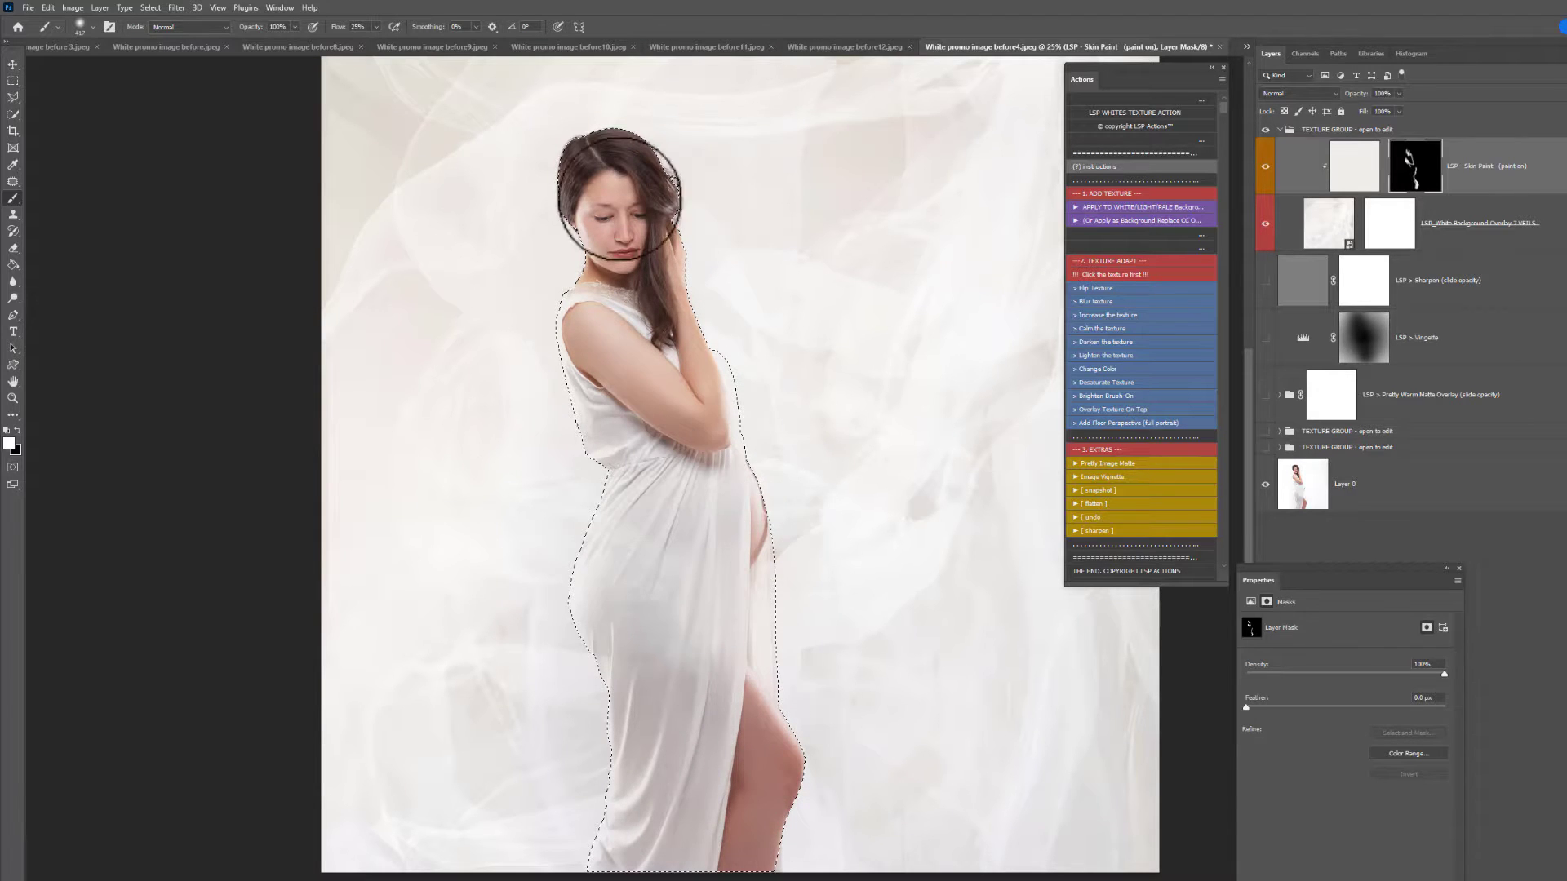
mouse_move(695, 818)
left_mouse_down()
mouse_move(771, 761)
mouse_move(747, 824)
mouse_move(688, 704)
mouse_move(642, 528)
mouse_move(673, 653)
mouse_move(604, 500)
mouse_move(707, 481)
left_mouse_up()
key("ctrl+d")
key("z")
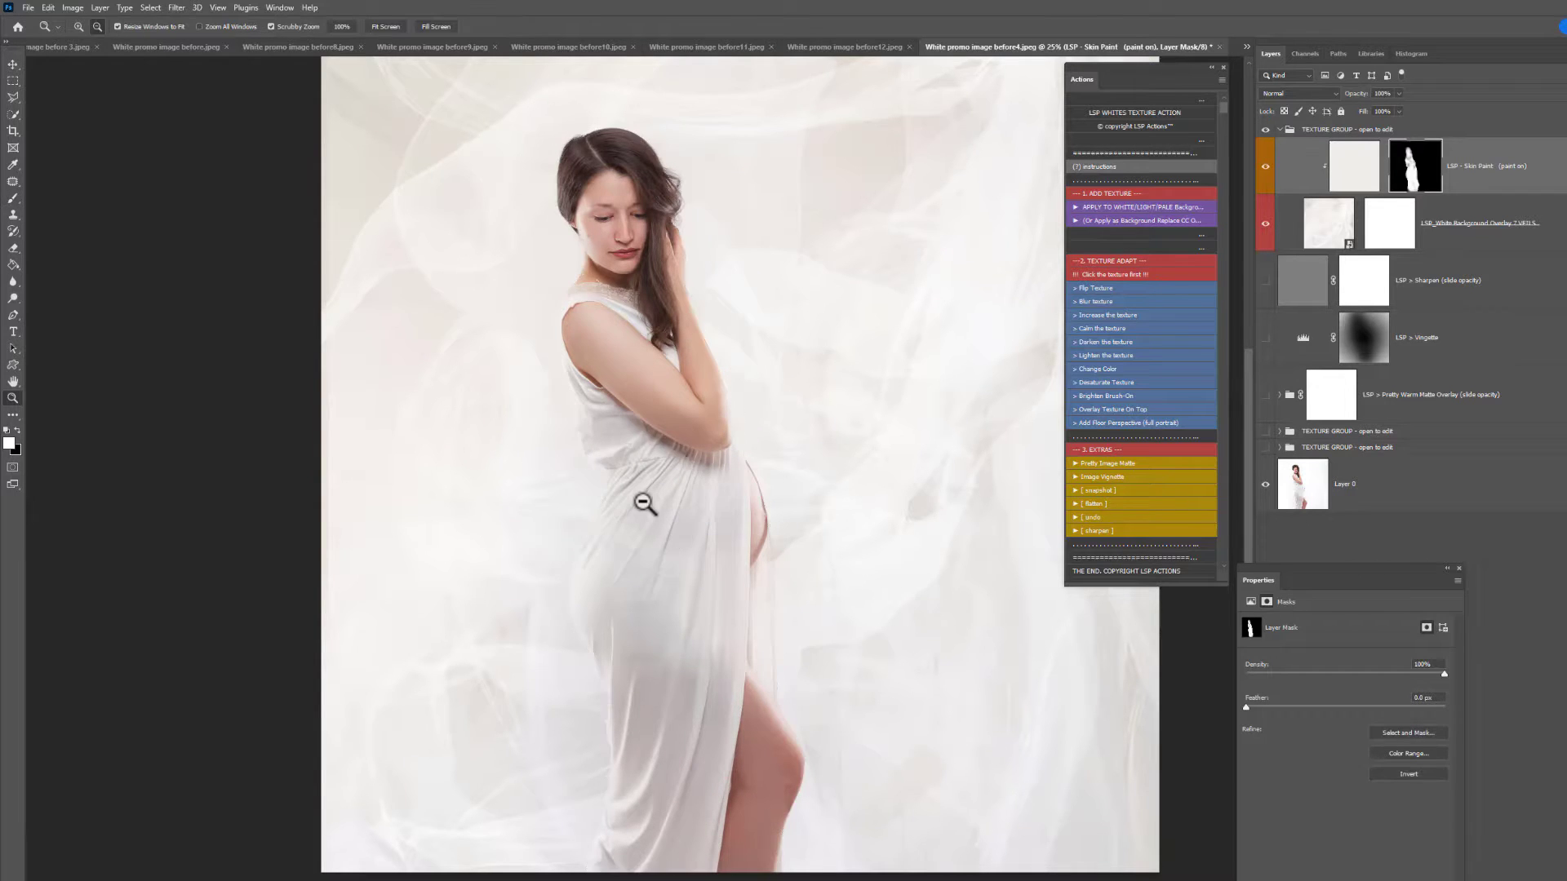
left_click(645, 502, "alt")
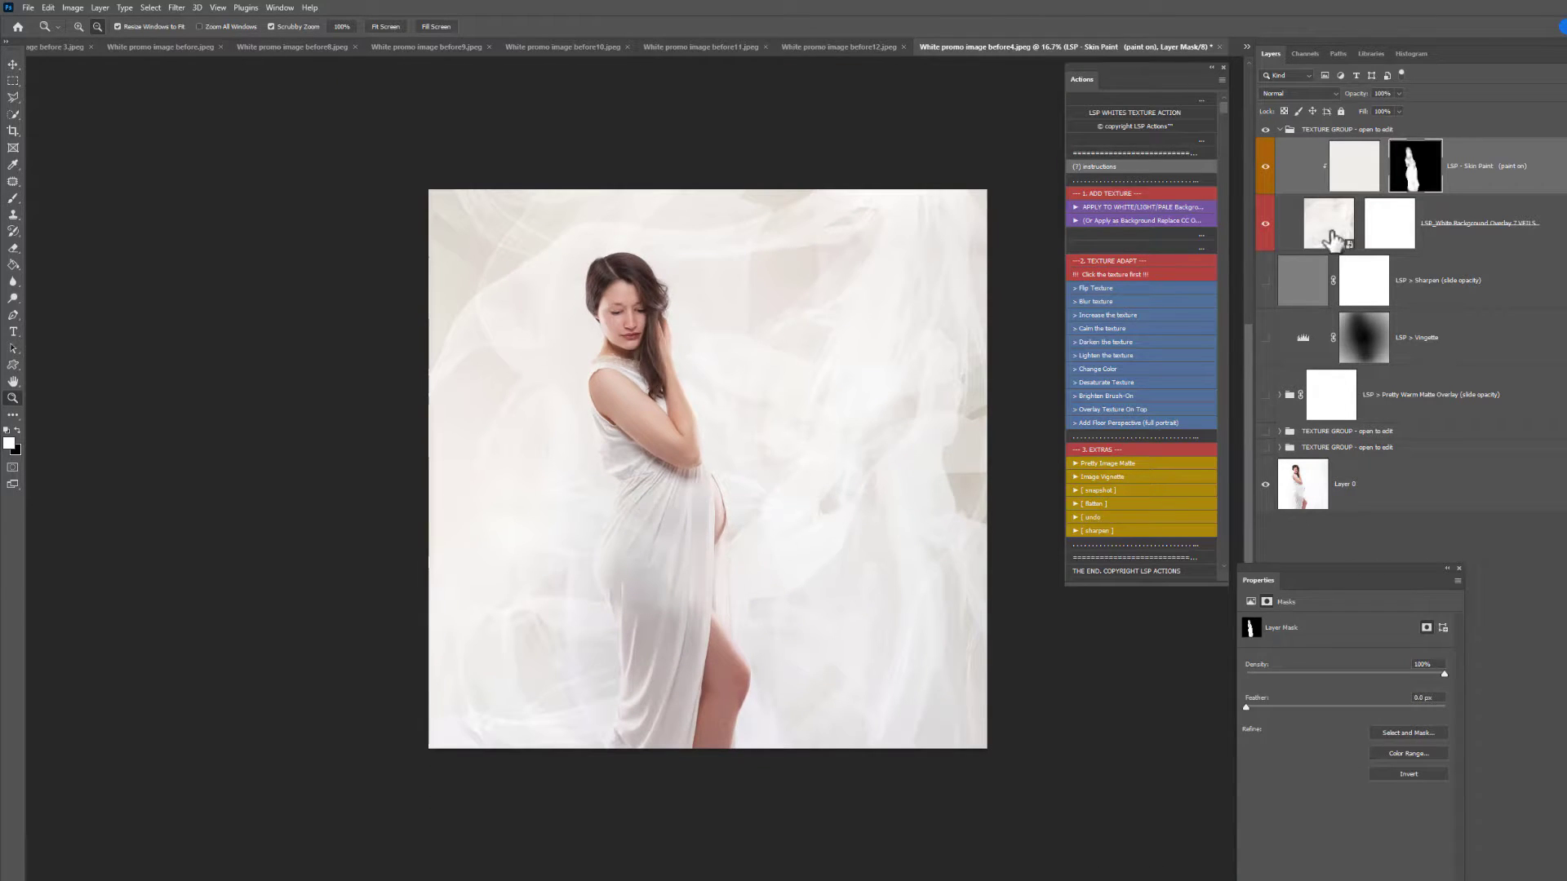
Step: Blur the 7 VEILS overlay layer with a Gaussian Blur of about 15.3 pixels via the Blur texture action
left_click(1329, 231)
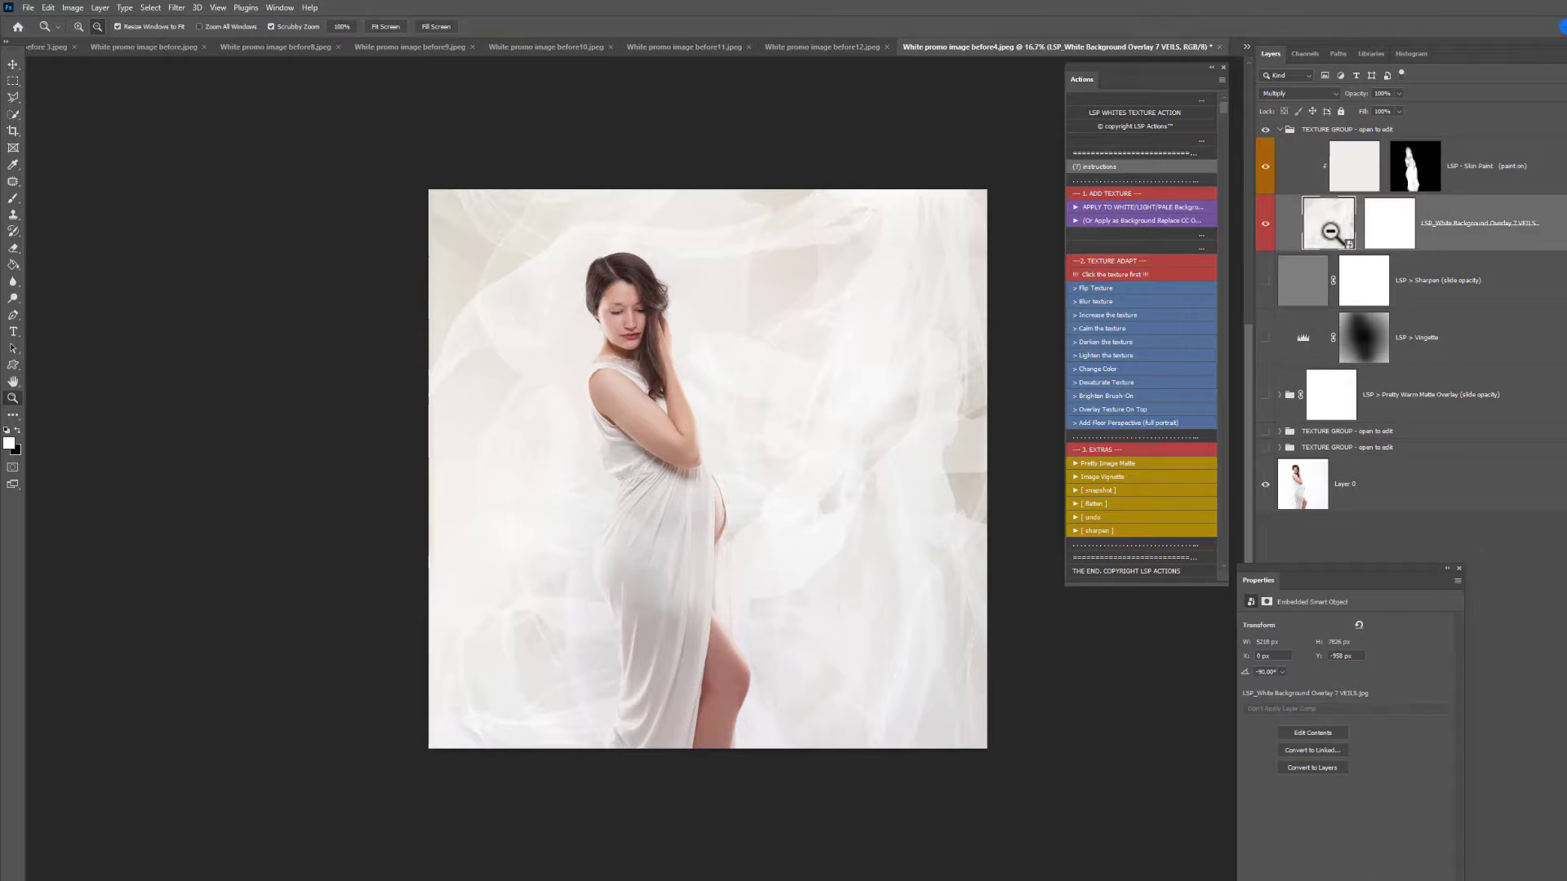
left_click(1085, 300)
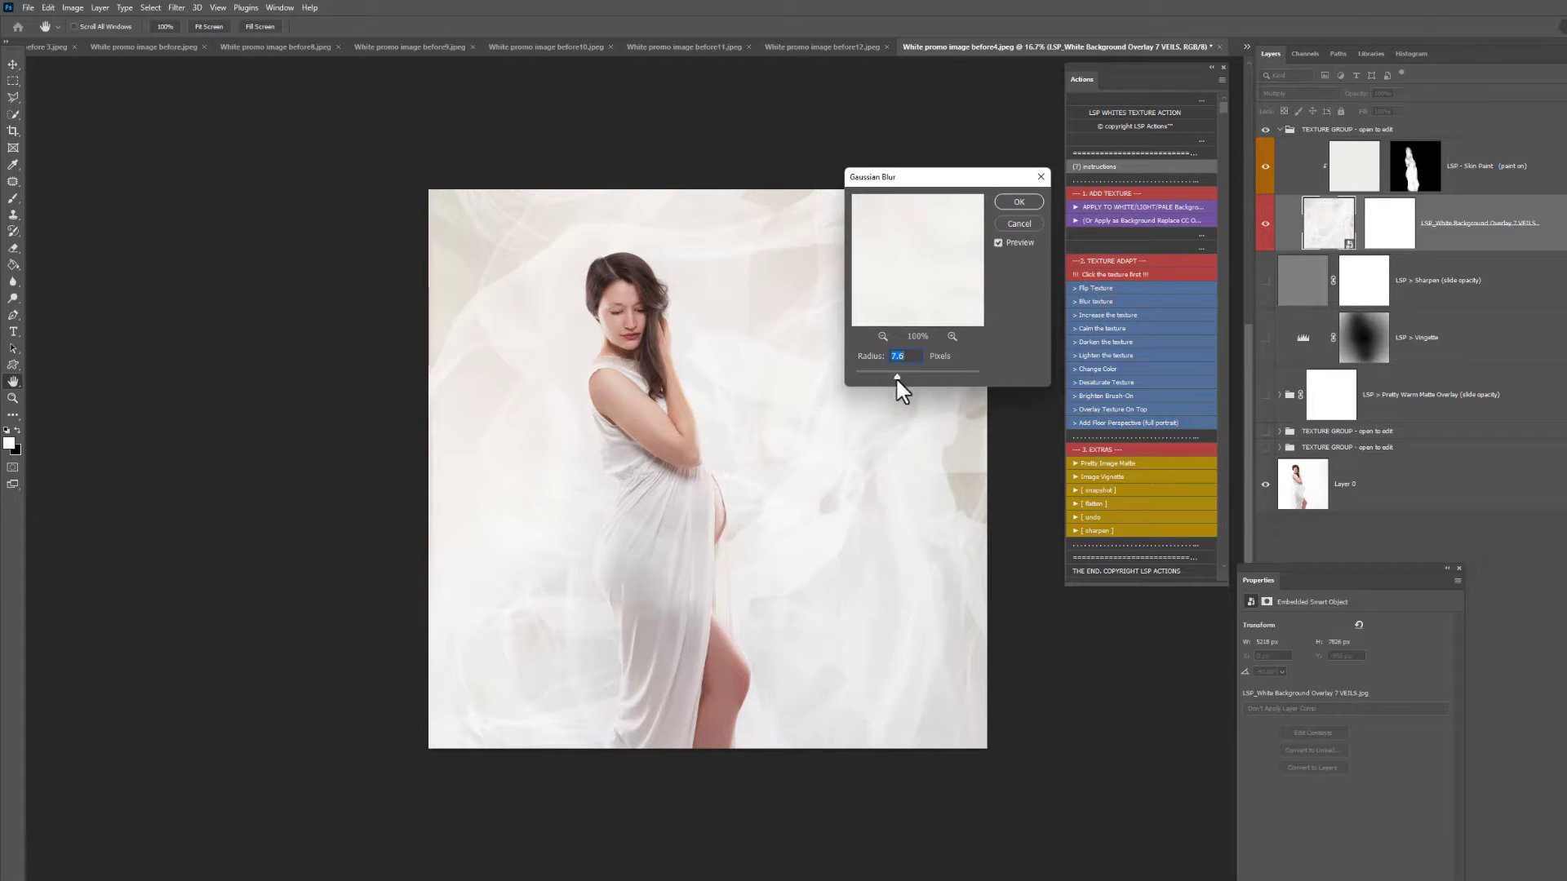
left_click_drag(911, 379, 914, 381)
left_click(1026, 201)
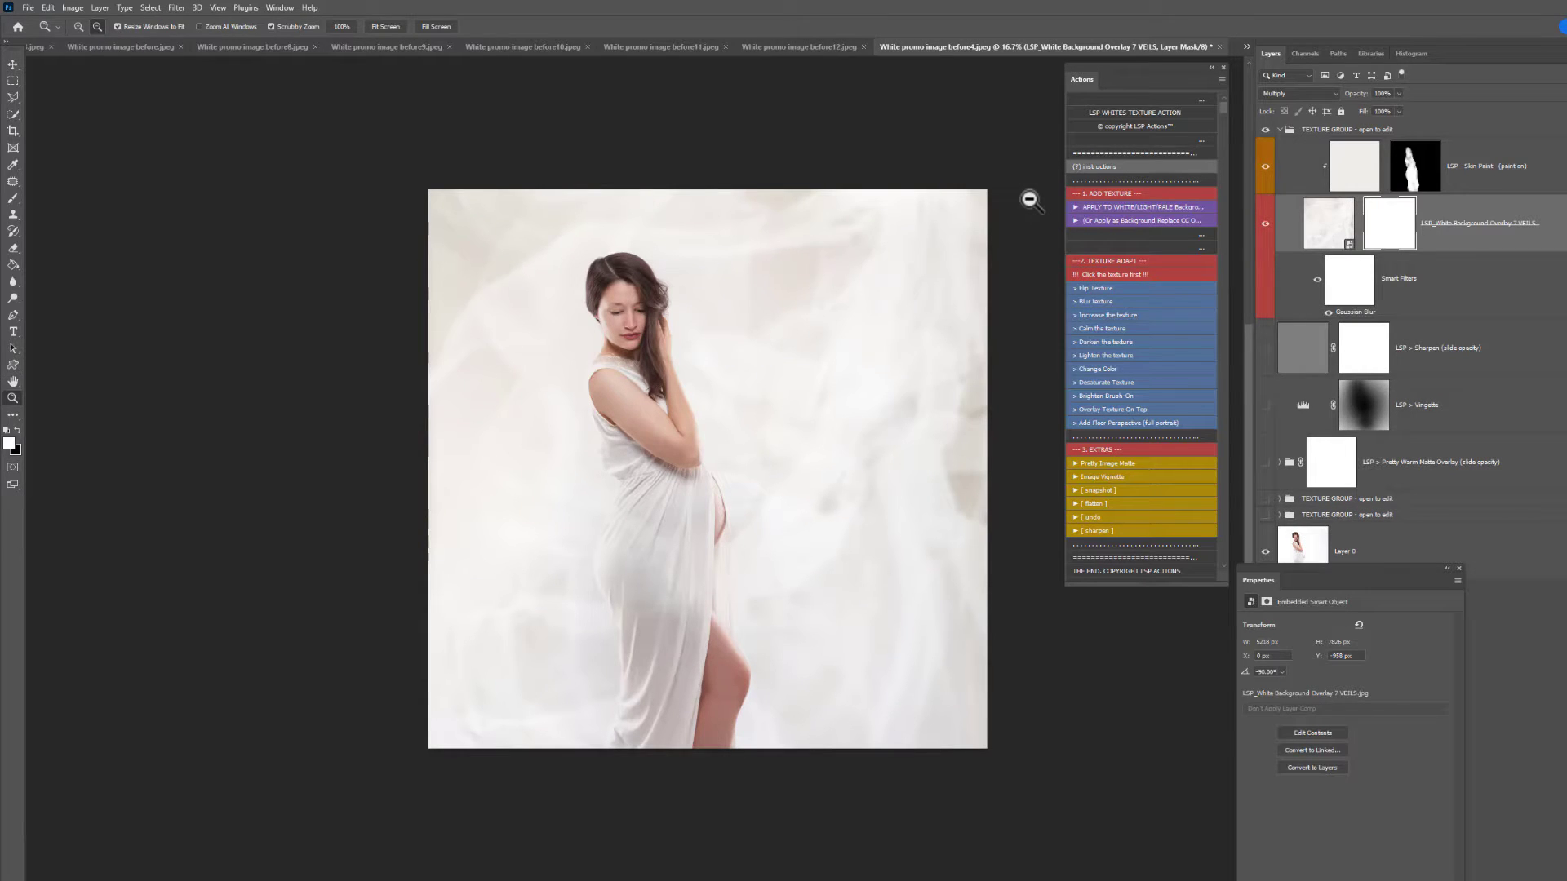
left_click(1279, 129)
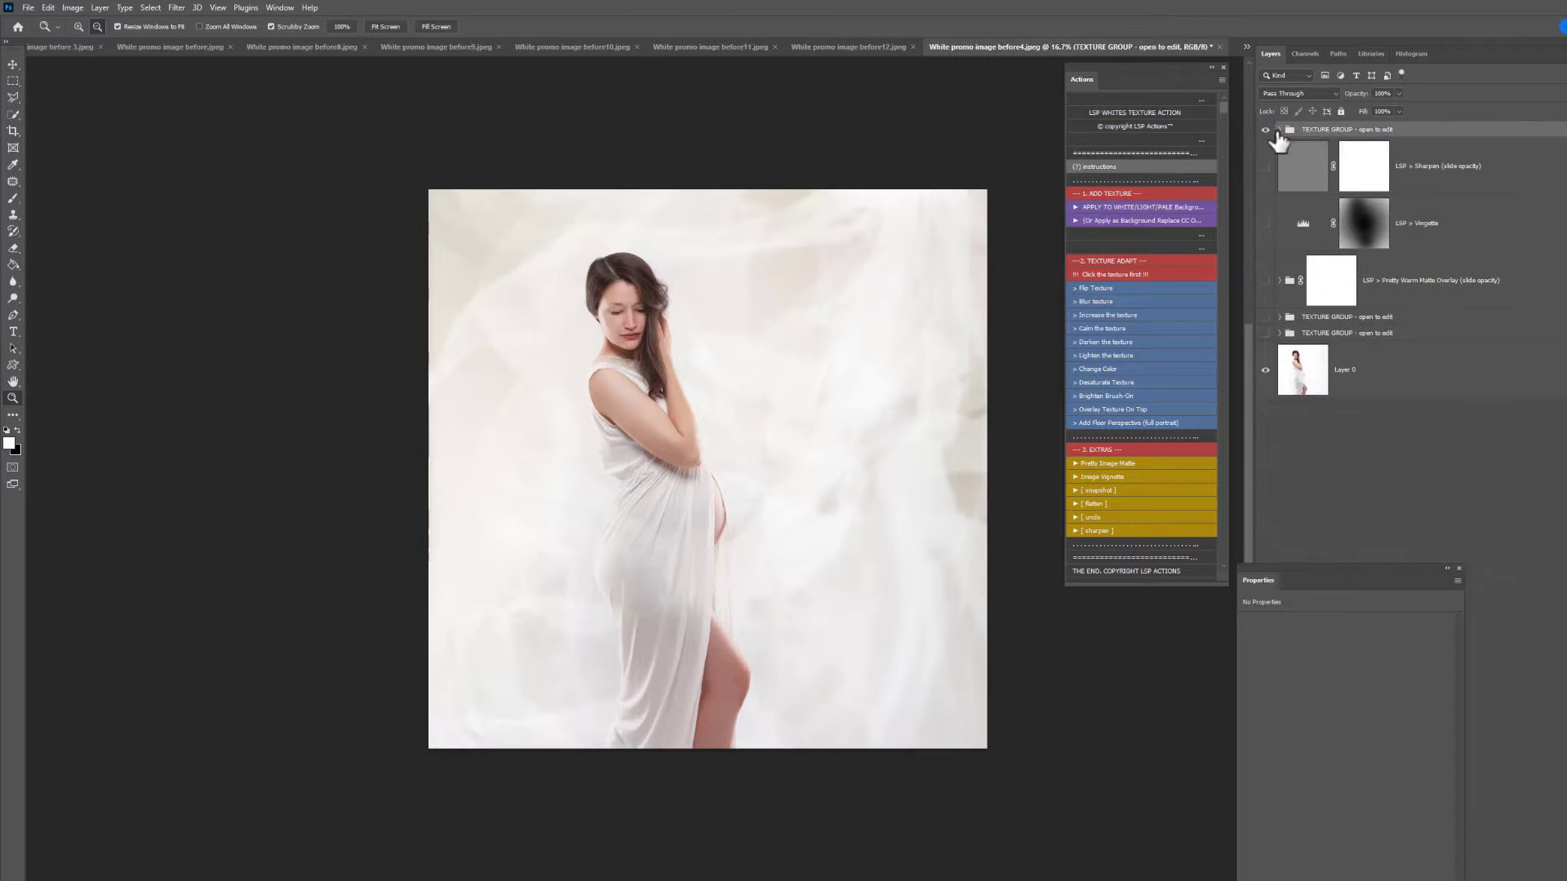
left_click(1266, 129)
left_click(1266, 130)
left_click(1266, 130)
left_click(1266, 129)
left_click(1266, 130)
left_click(1266, 130)
left_click(1266, 130)
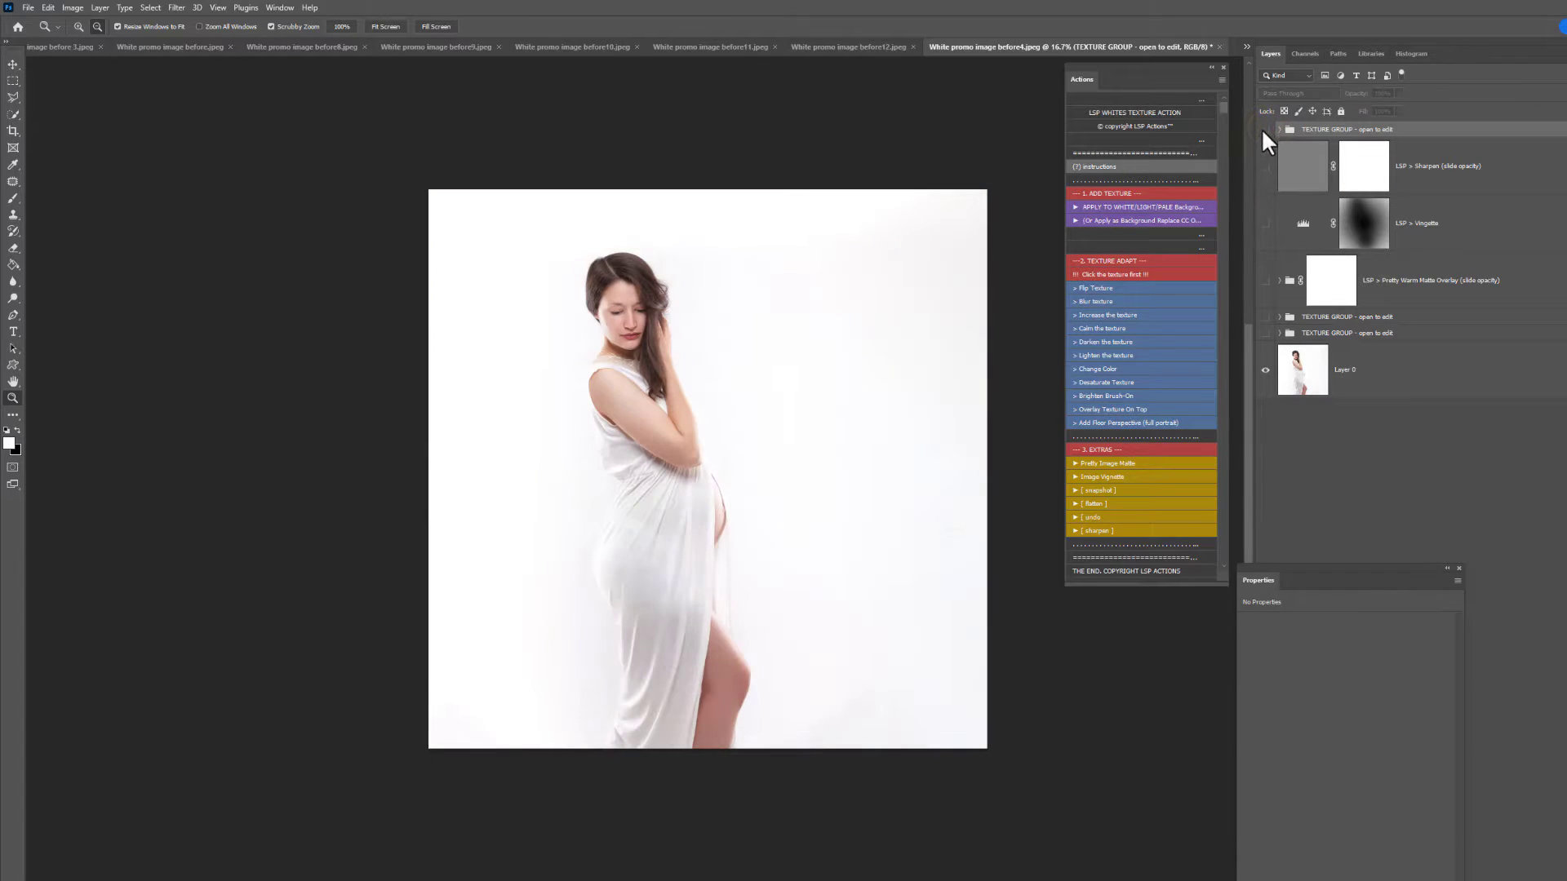
left_click(1266, 130)
left_click(1266, 130)
left_click(1265, 130)
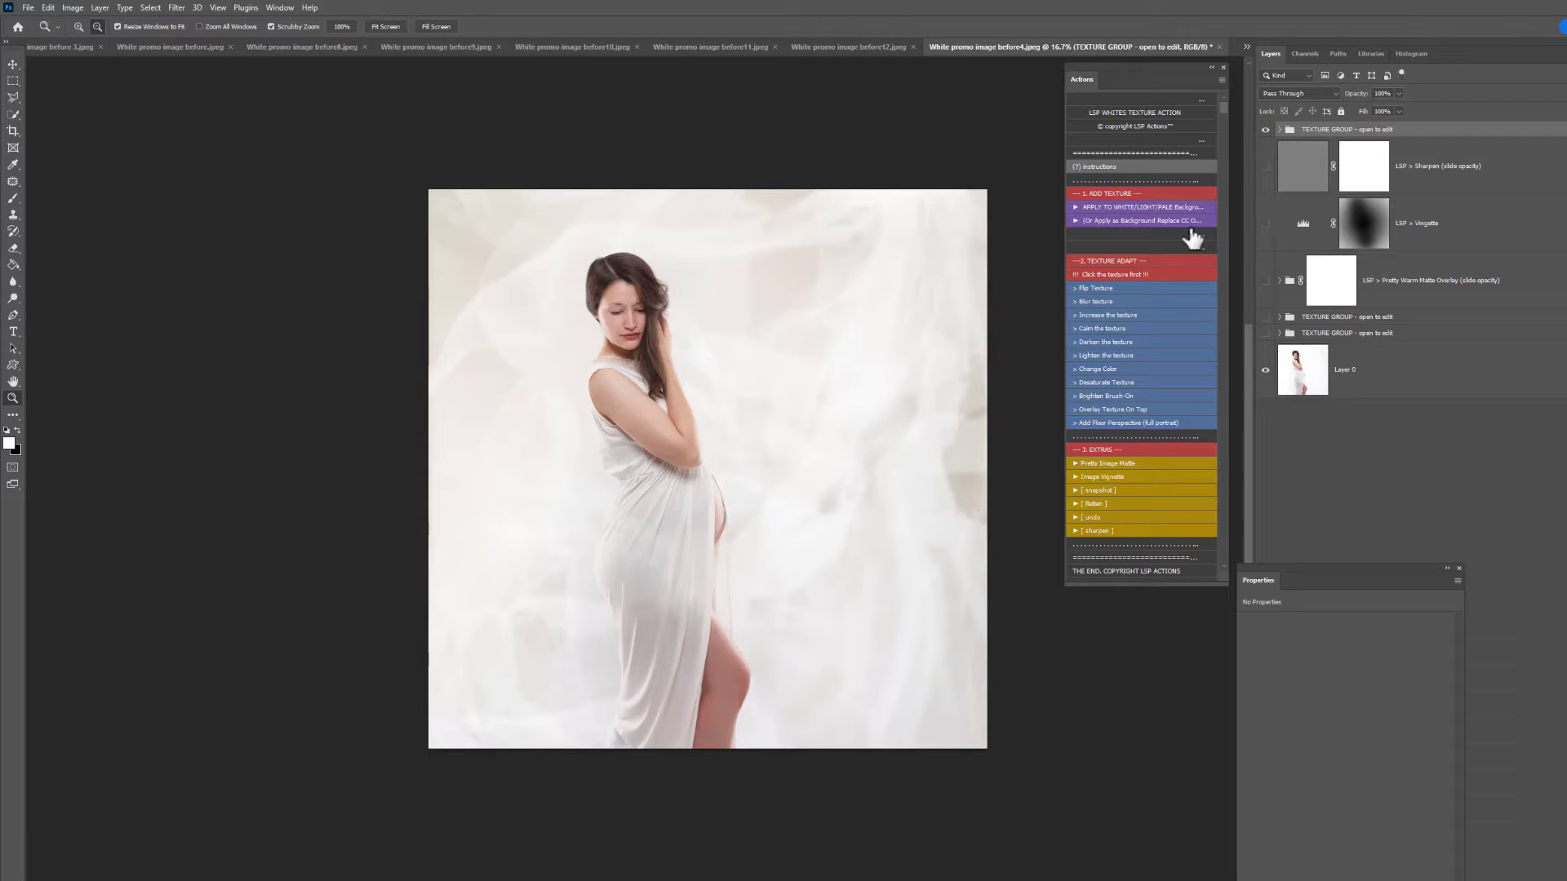
left_click(1265, 129)
left_click(1266, 130)
left_click_drag(1082, 80, 1075, 88)
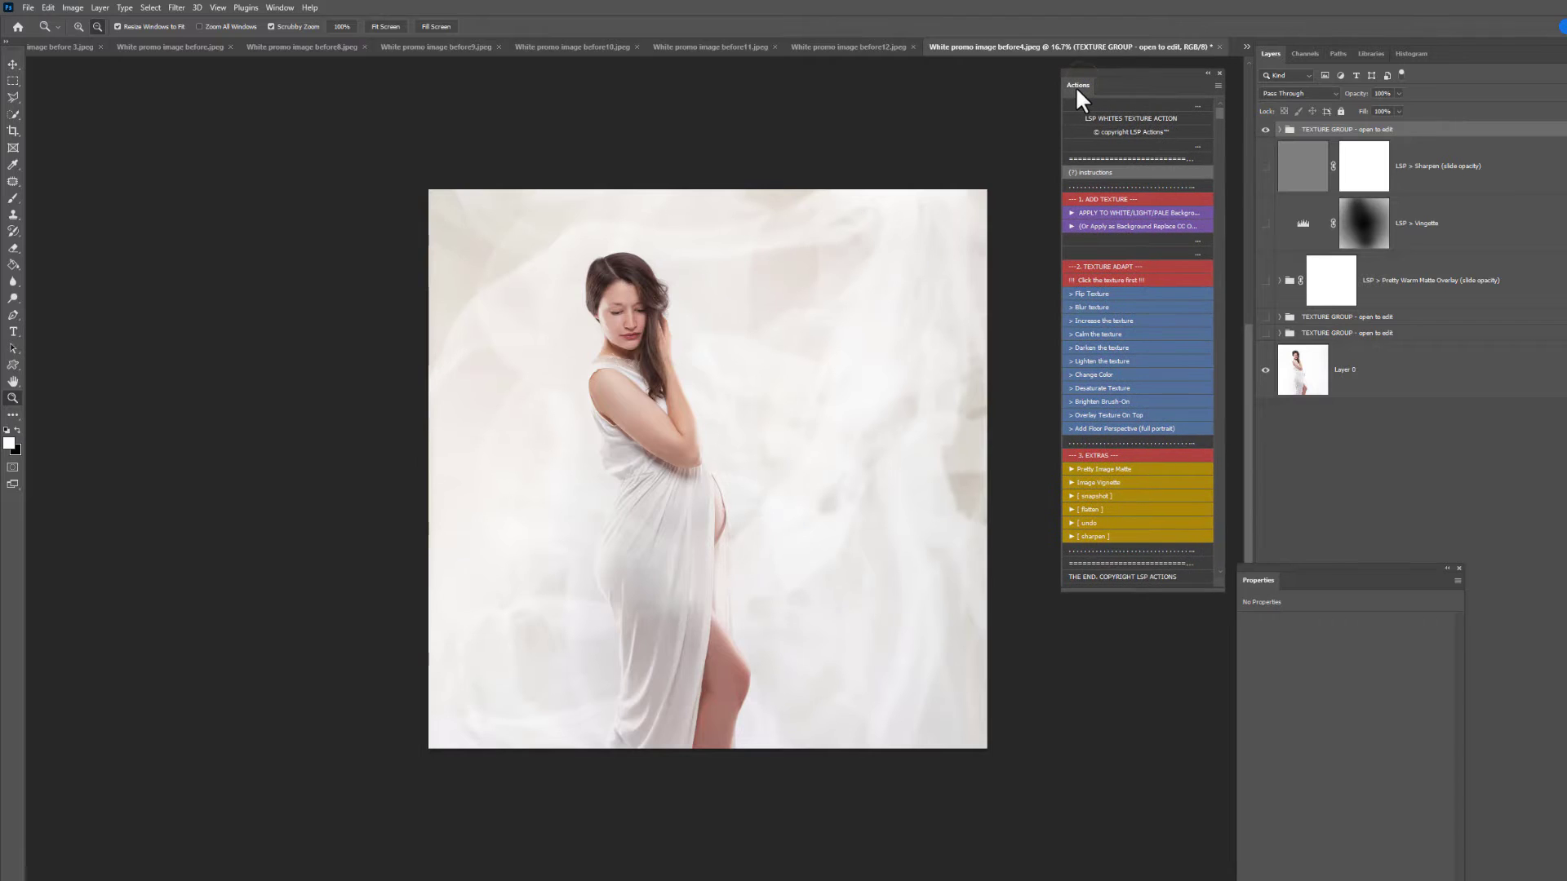